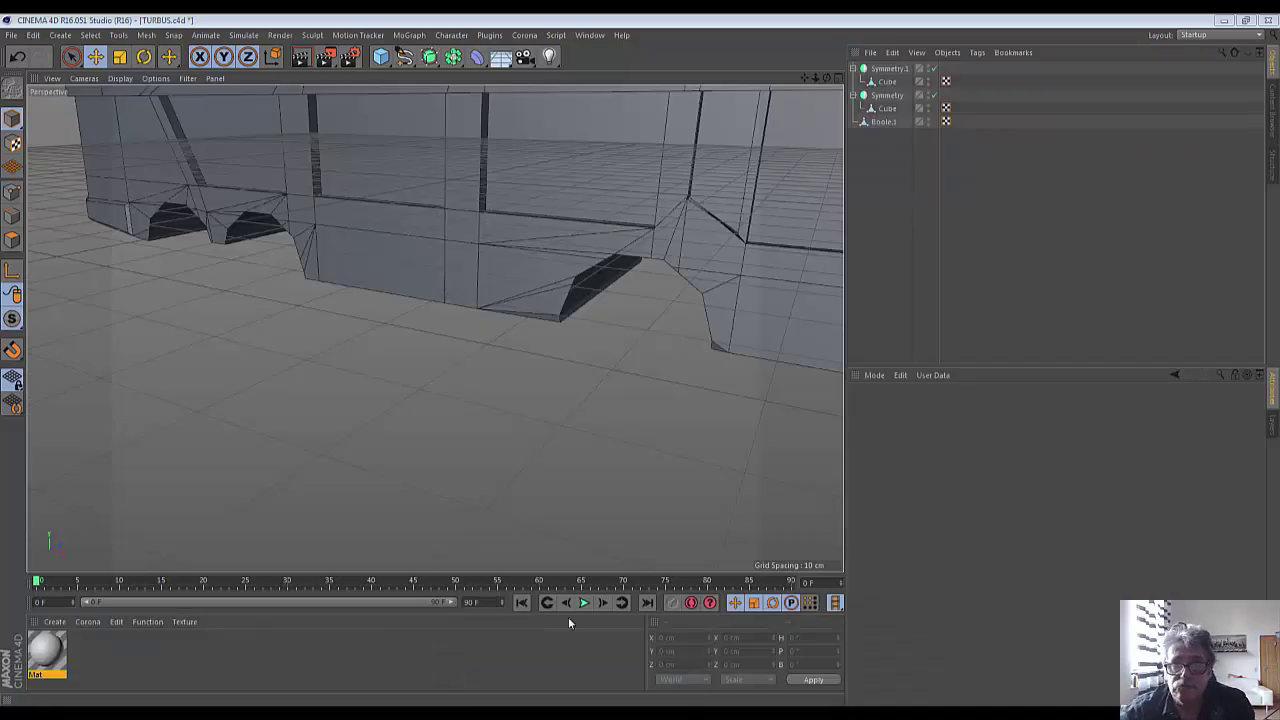
Add a cylinder, slide it to about -250.678 cm on Z, and set its orientation to +Z.
{"action": "left_click", "coordinate": [381, 57]}
{"action": "left_click", "coordinate": [617, 86]}
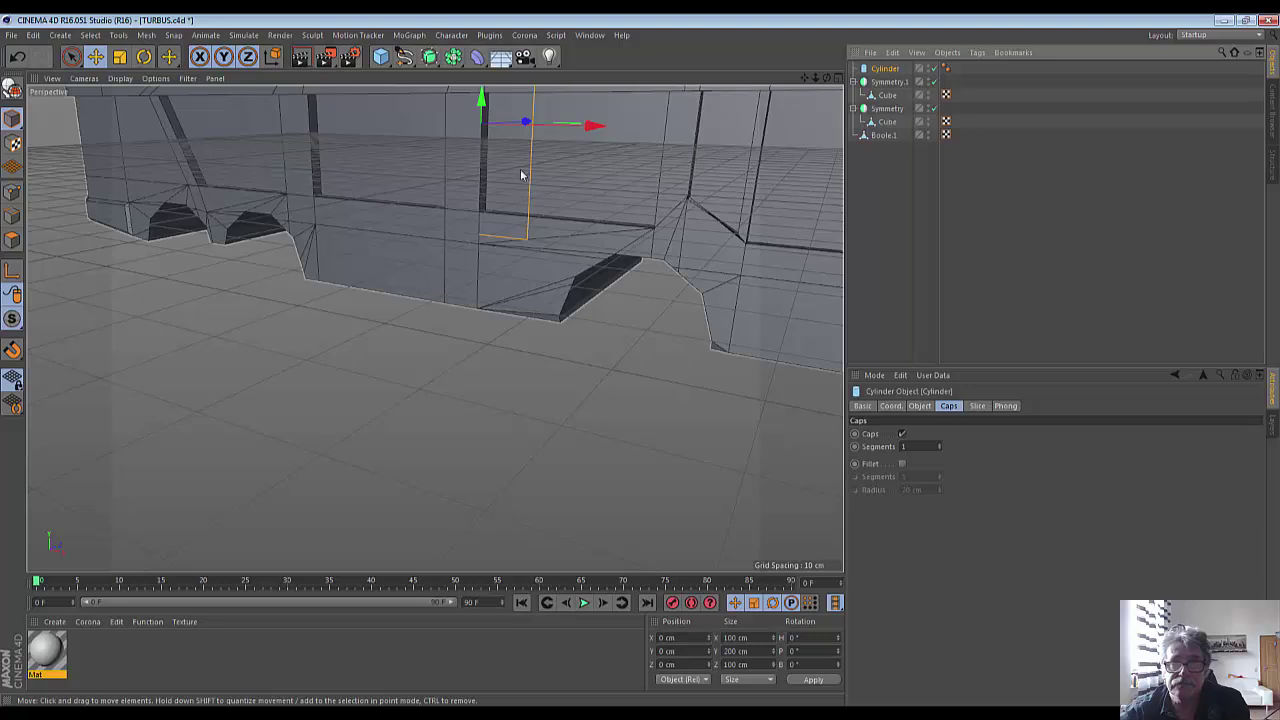
{"action": "mouse_move", "coordinate": [523, 122]}
{"action": "left_mouse_down"}
{"action": "mouse_move", "coordinate": [433, 168]}
{"action": "mouse_move", "coordinate": [358, 132]}
{"action": "left_mouse_up"}
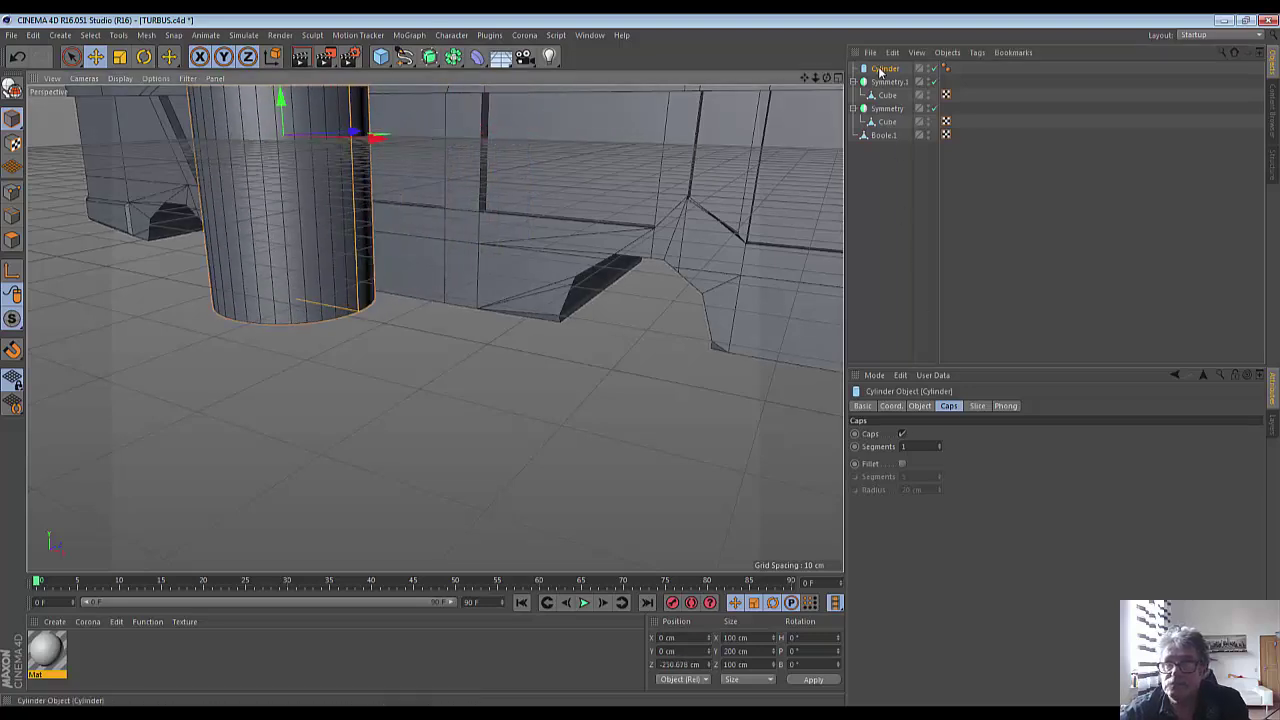
{"action": "left_click", "coordinate": [919, 406]}
{"action": "left_click", "coordinate": [970, 487]}
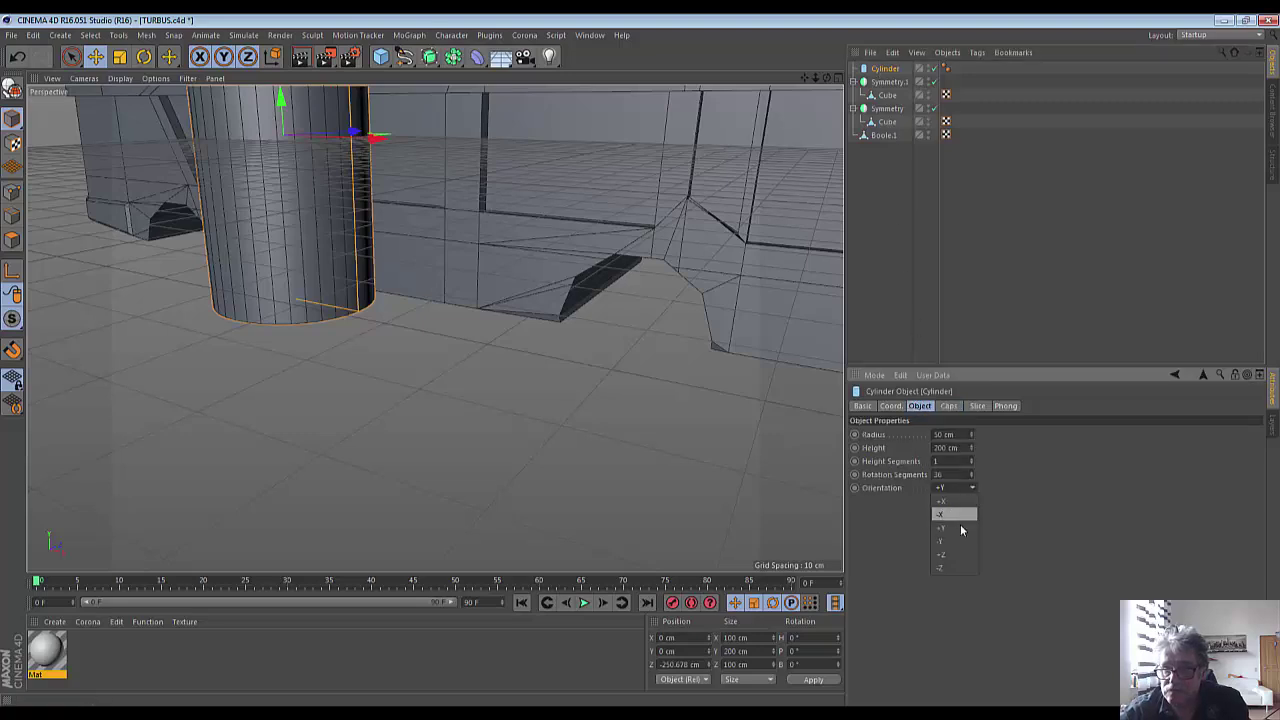
{"action": "left_click", "coordinate": [960, 558]}
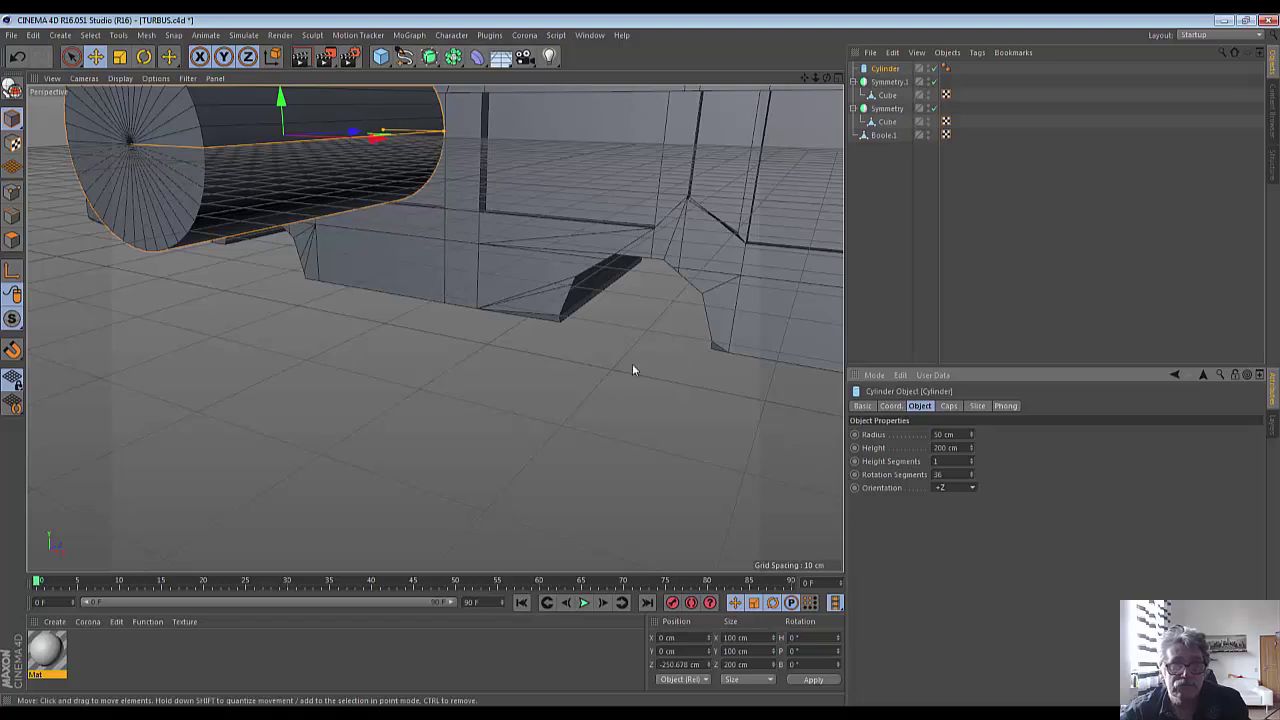
Give the cylinder a 47 cm radius, drag it down beside the body, and cut its height to 38 cm.
{"action": "left_click", "coordinate": [973, 436]}
{"action": "left_click", "coordinate": [973, 436]}
{"action": "left_click", "coordinate": [973, 439]}
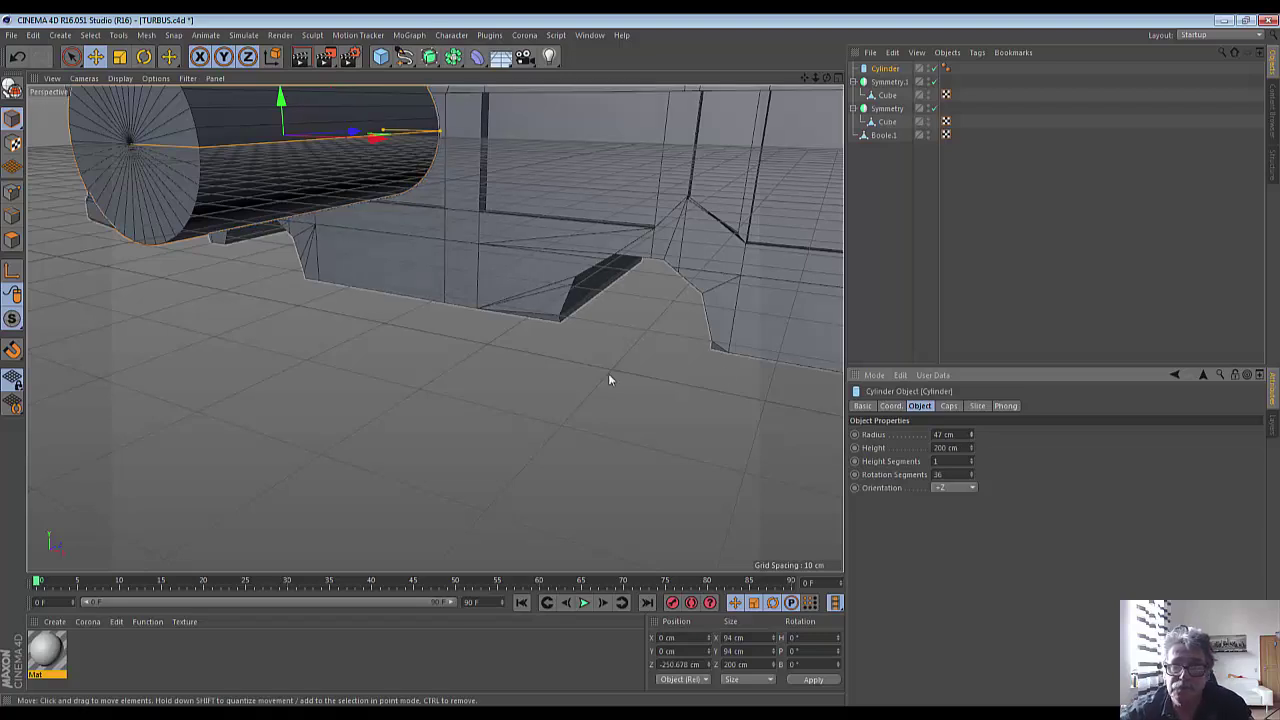
{"action": "mouse_move", "coordinate": [283, 102]}
{"action": "left_mouse_down"}
{"action": "mouse_move", "coordinate": [288, 148]}
{"action": "mouse_move", "coordinate": [366, 319]}
{"action": "left_mouse_up"}
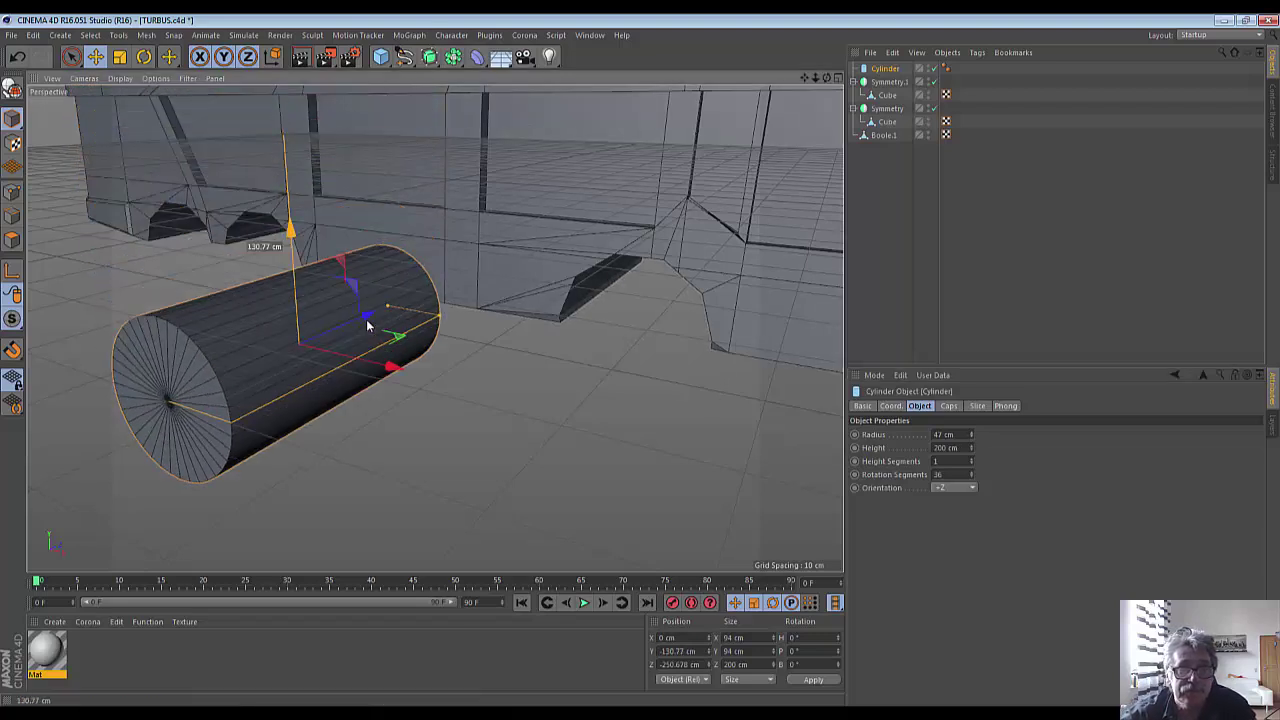
{"action": "mouse_move", "coordinate": [394, 391]}
{"action": "left_mouse_down"}
{"action": "mouse_move", "coordinate": [577, 432]}
{"action": "mouse_move", "coordinate": [450, 400]}
{"action": "left_mouse_up"}
{"action": "left_click_drag", "start_coordinate": [971, 448], "coordinate": [971, 520]}
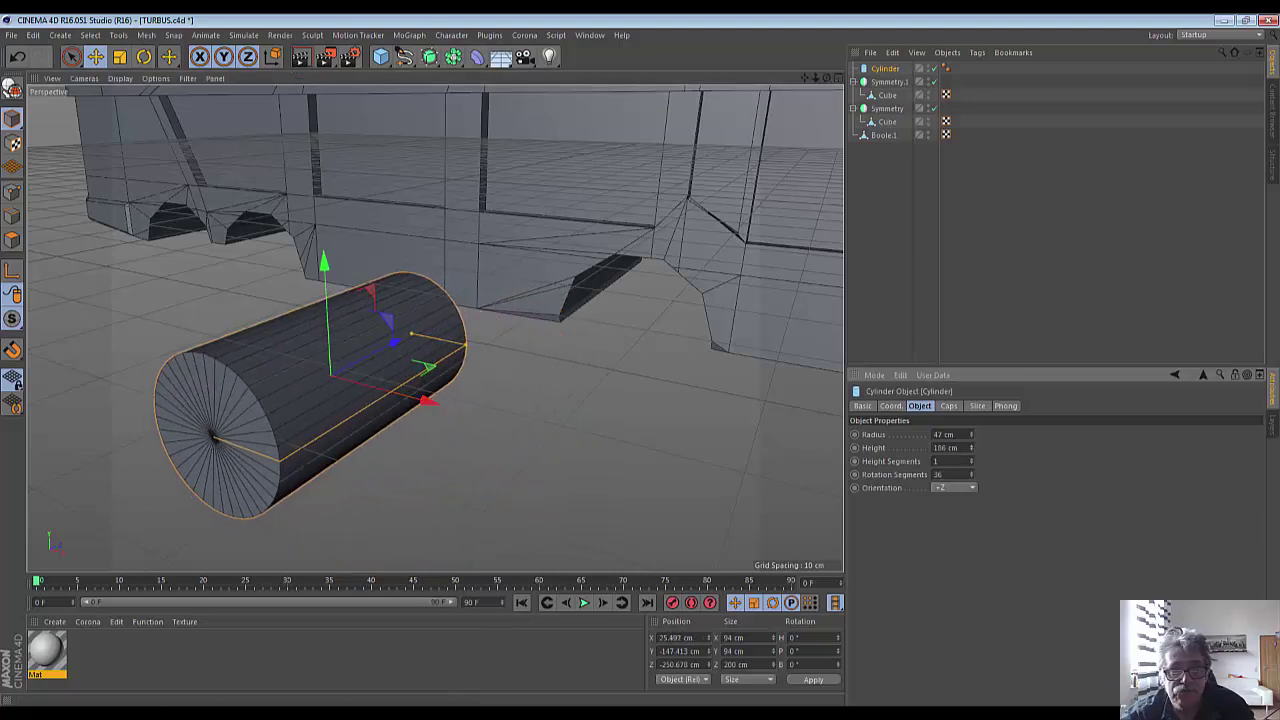
{"action": "left_click_drag", "start_coordinate": [971, 448], "coordinate": [971, 456]}
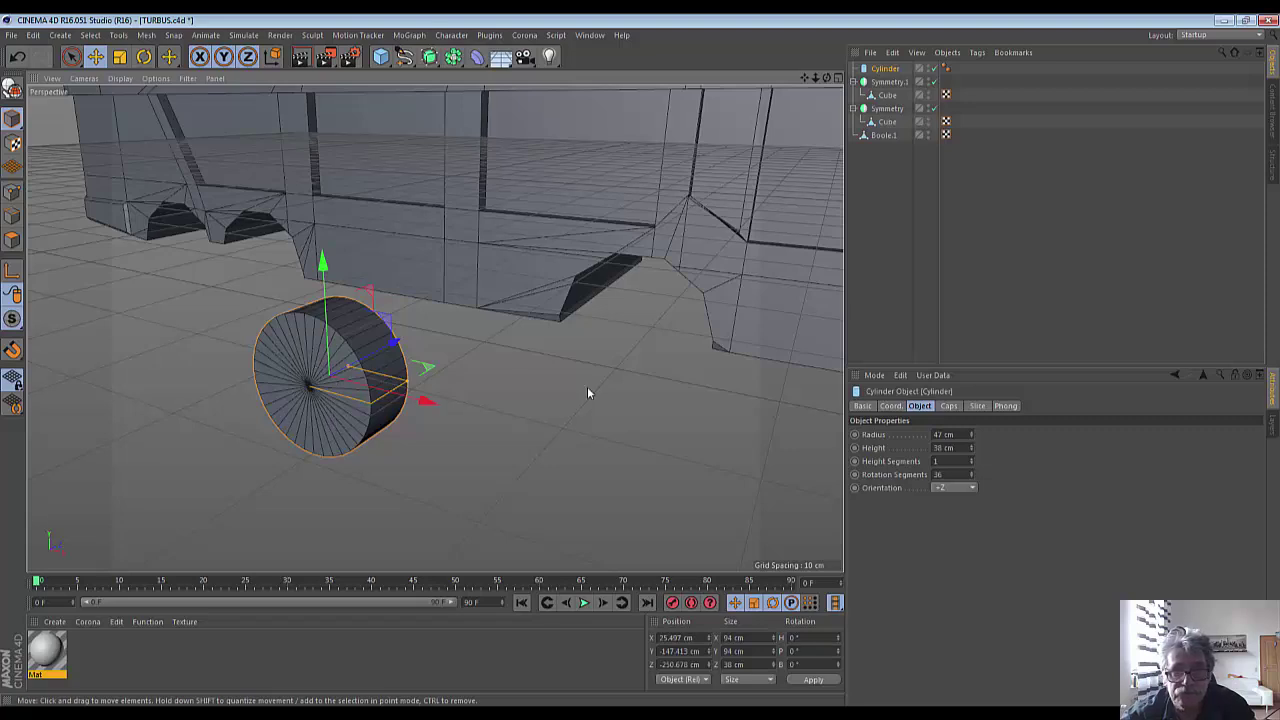
Turn on cap fillets with a 4 cm fillet radius and 1 fillet segment.
{"action": "left_click", "coordinate": [949, 406]}
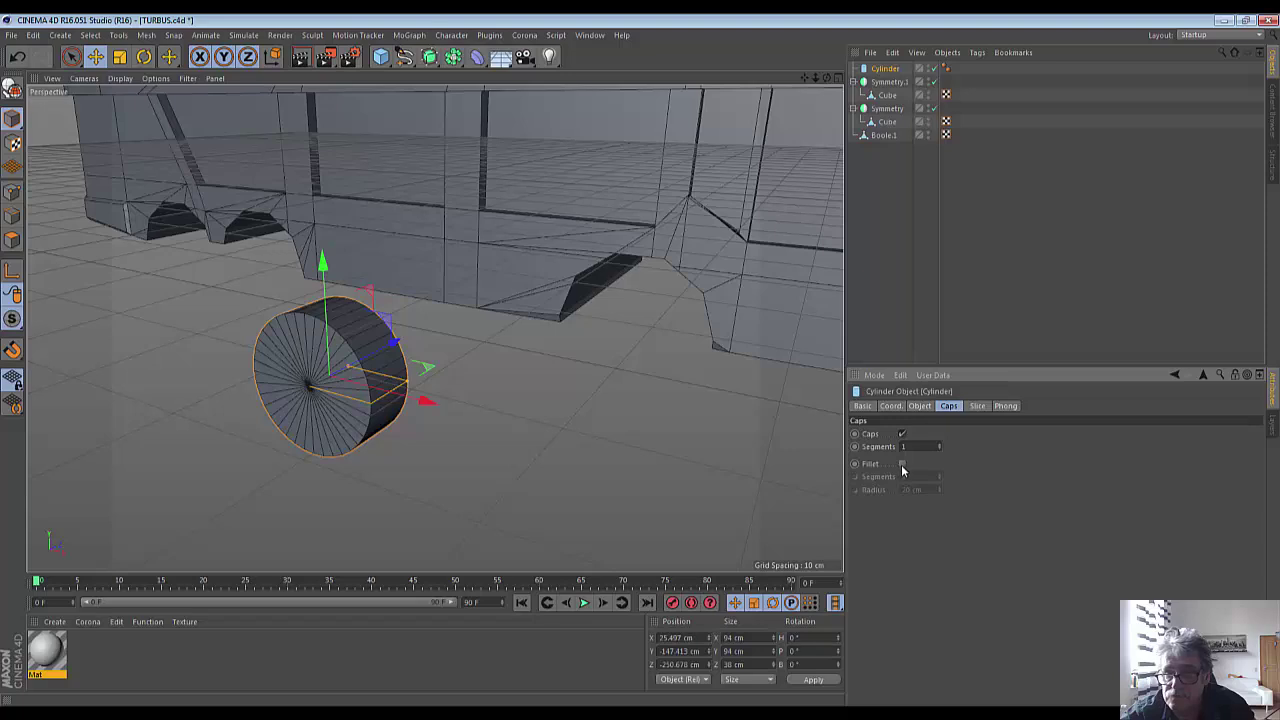
{"action": "left_click", "coordinate": [901, 464]}
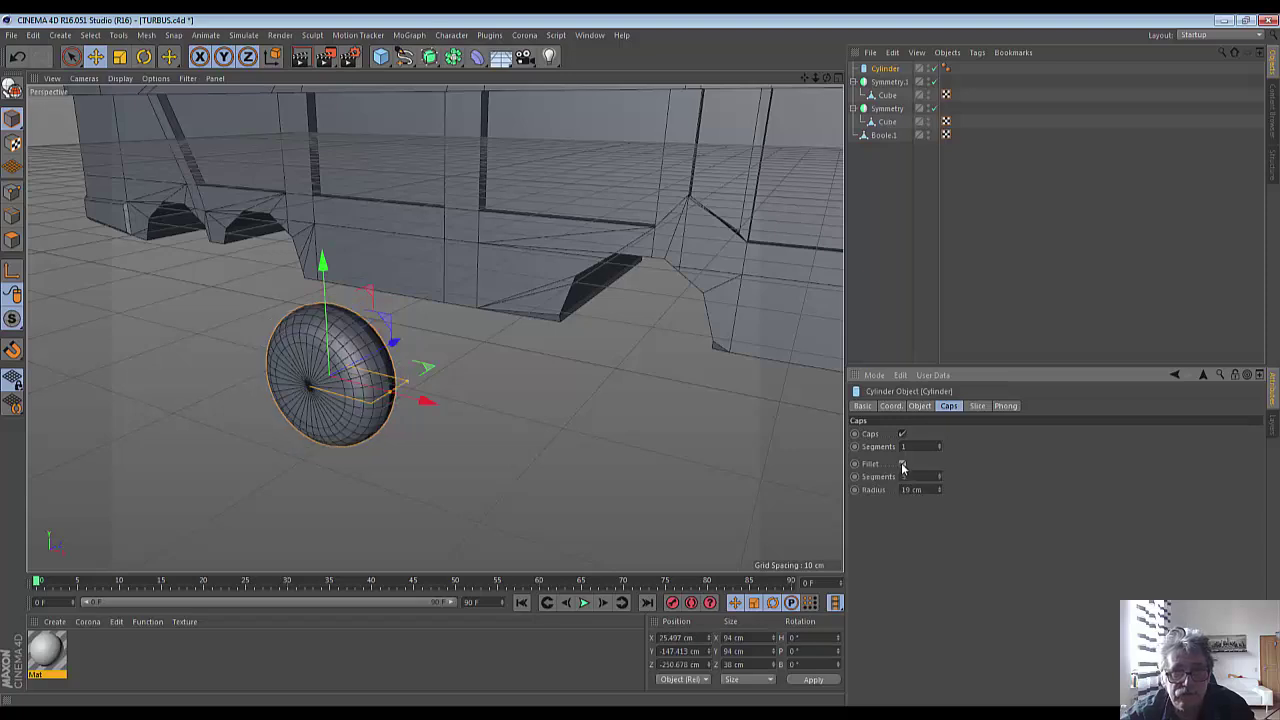
{"action": "left_click_drag", "start_coordinate": [938, 489], "coordinate": [938, 530]}
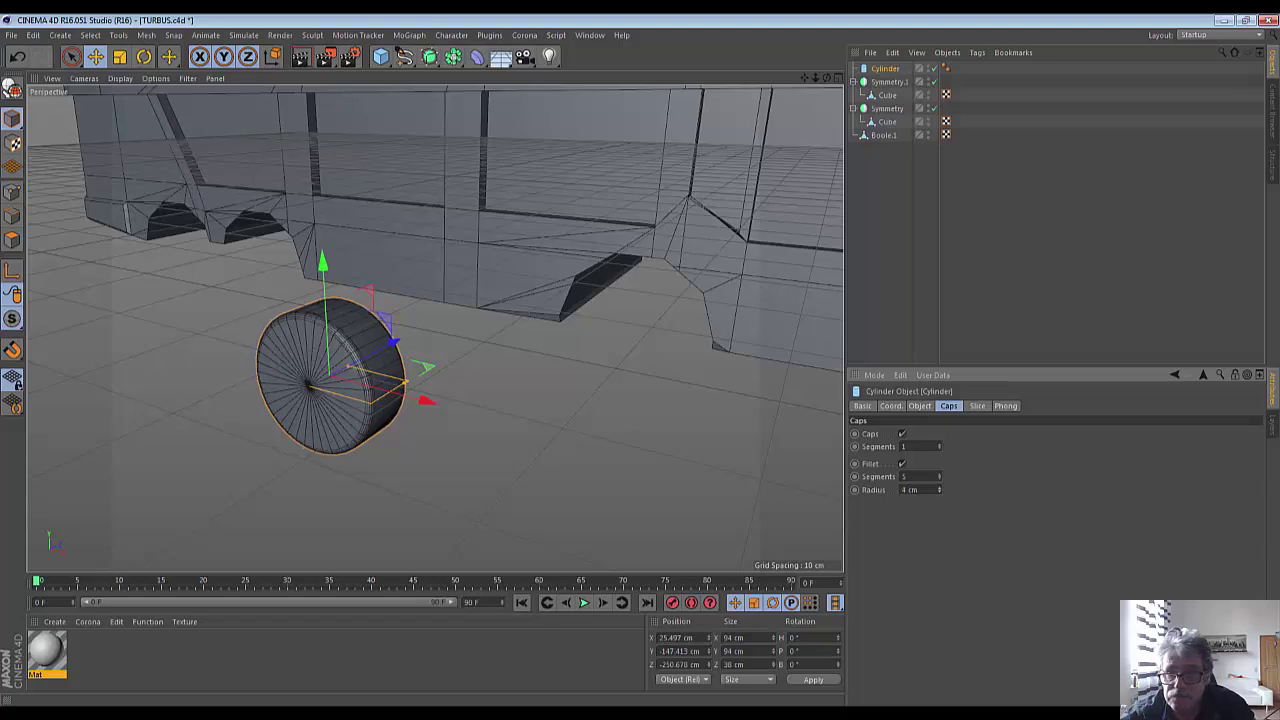
{"action": "left_click_drag", "start_coordinate": [940, 478], "coordinate": [940, 500]}
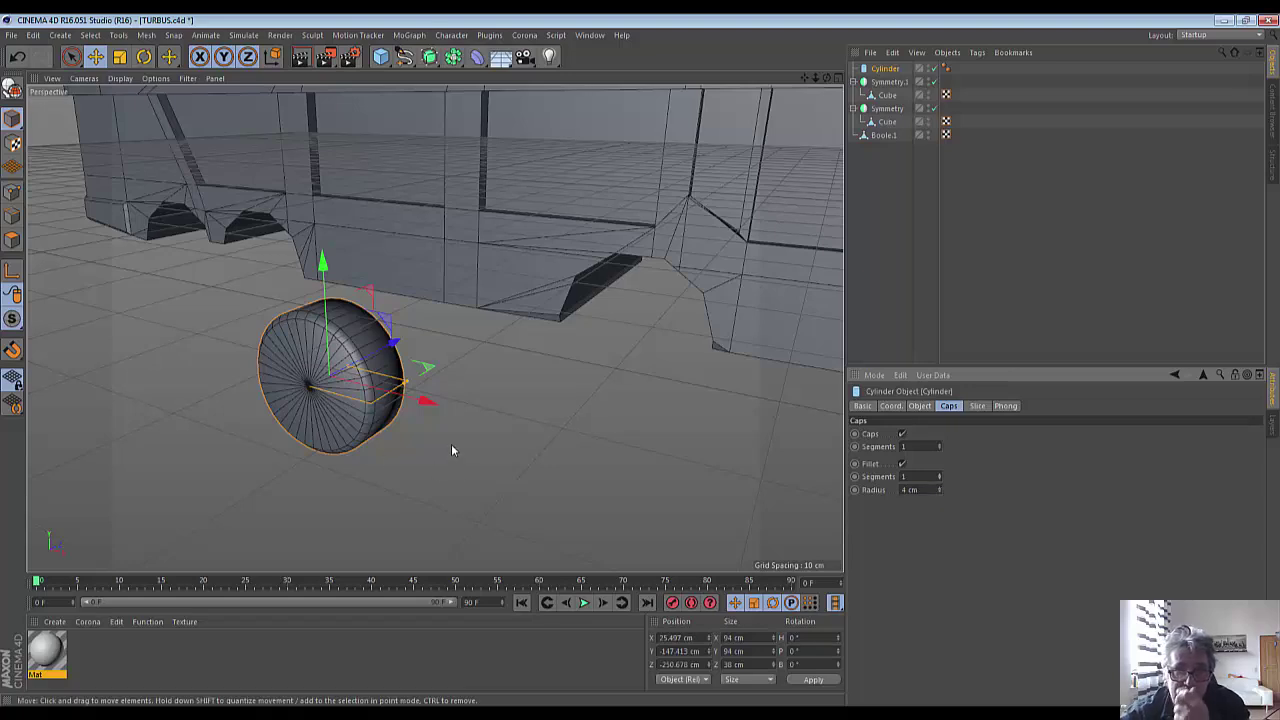
Delete the cylinder's Phong tag for faceted shading, then reselect the cylinder's Object properties.
{"action": "left_click", "coordinate": [946, 69]}
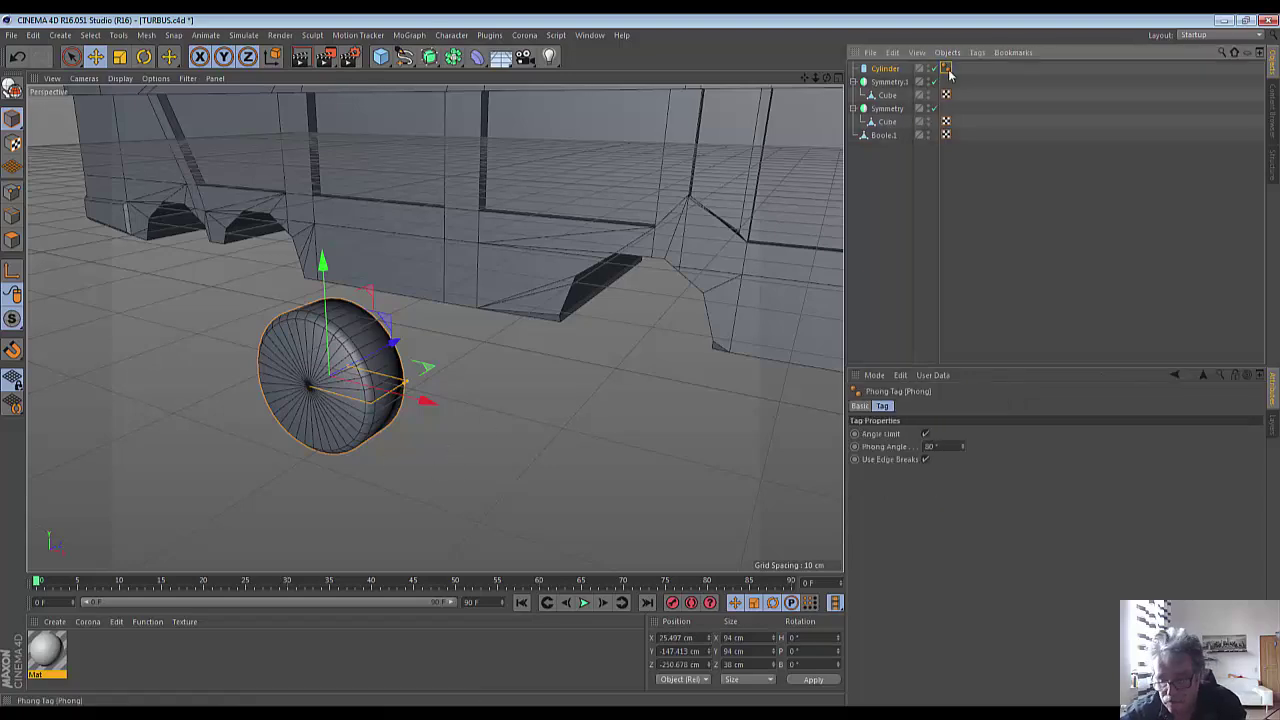
{"action": "key", "text": "Delete"}
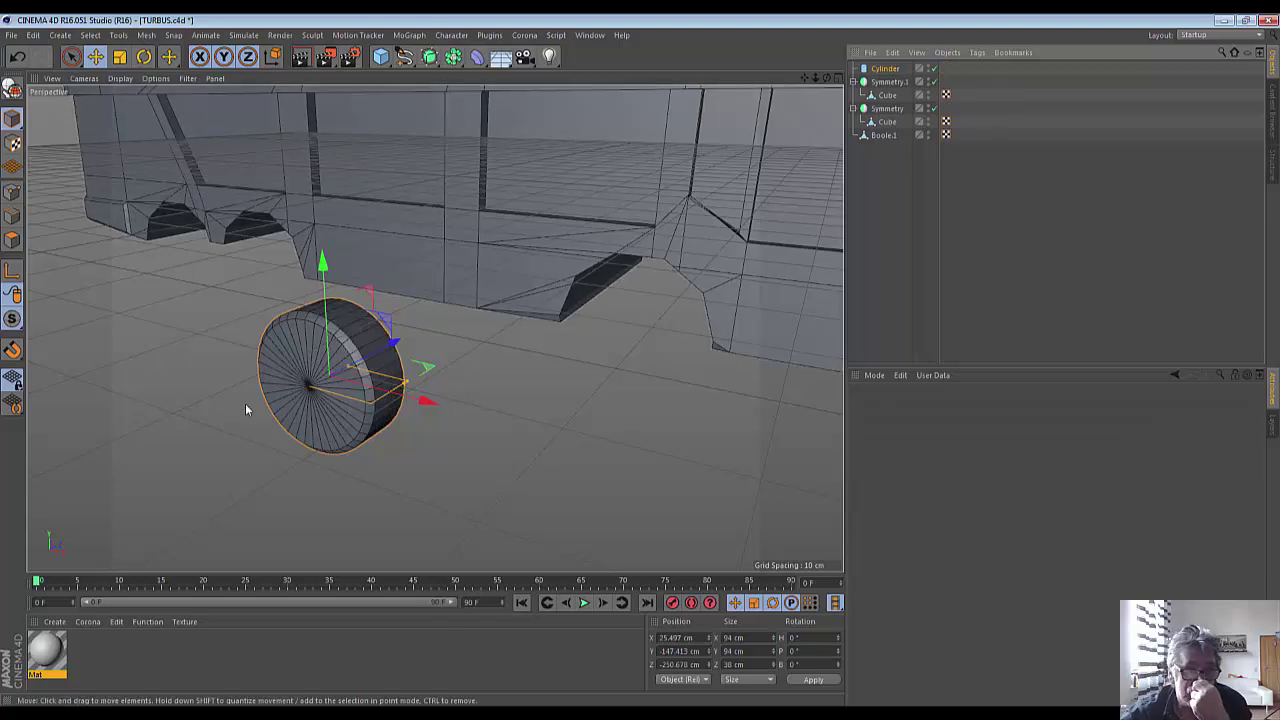
{"action": "scroll", "coordinate": [245, 404], "scroll_direction": "up", "scroll_amount": 2}
{"action": "scroll", "coordinate": [245, 404], "scroll_direction": "up", "scroll_amount": 1}
{"action": "scroll", "coordinate": [245, 404], "scroll_direction": "up", "scroll_amount": 1}
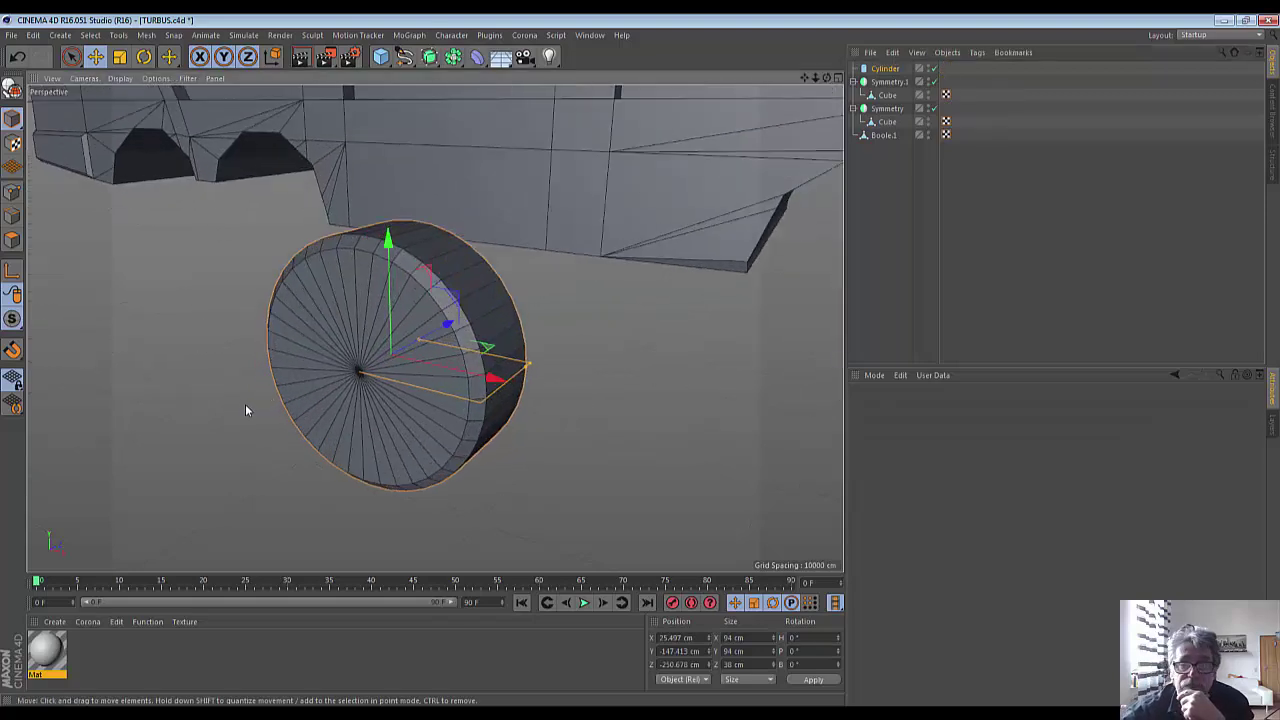
{"action": "left_click", "coordinate": [885, 68]}
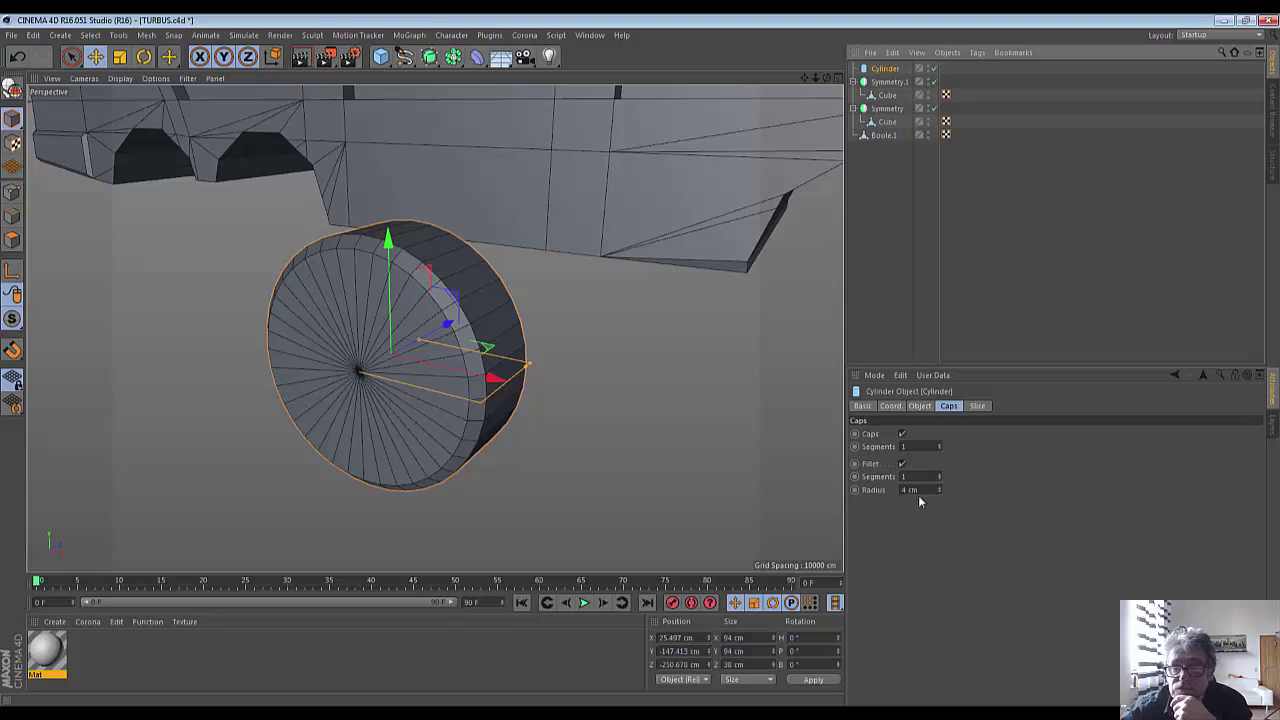
{"action": "left_click", "coordinate": [919, 406]}
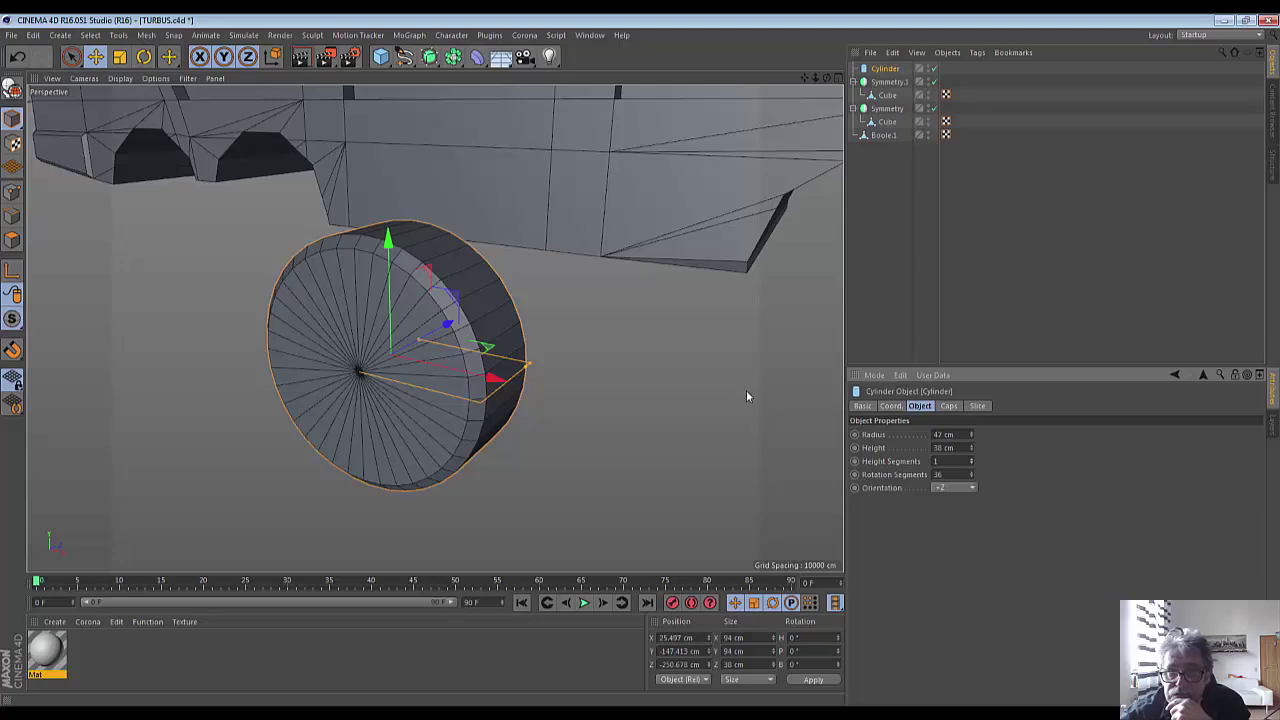
Set the wheel cylinder's height segments to 4 and cap segments to 4.
{"action": "left_click", "coordinate": [604, 439]}
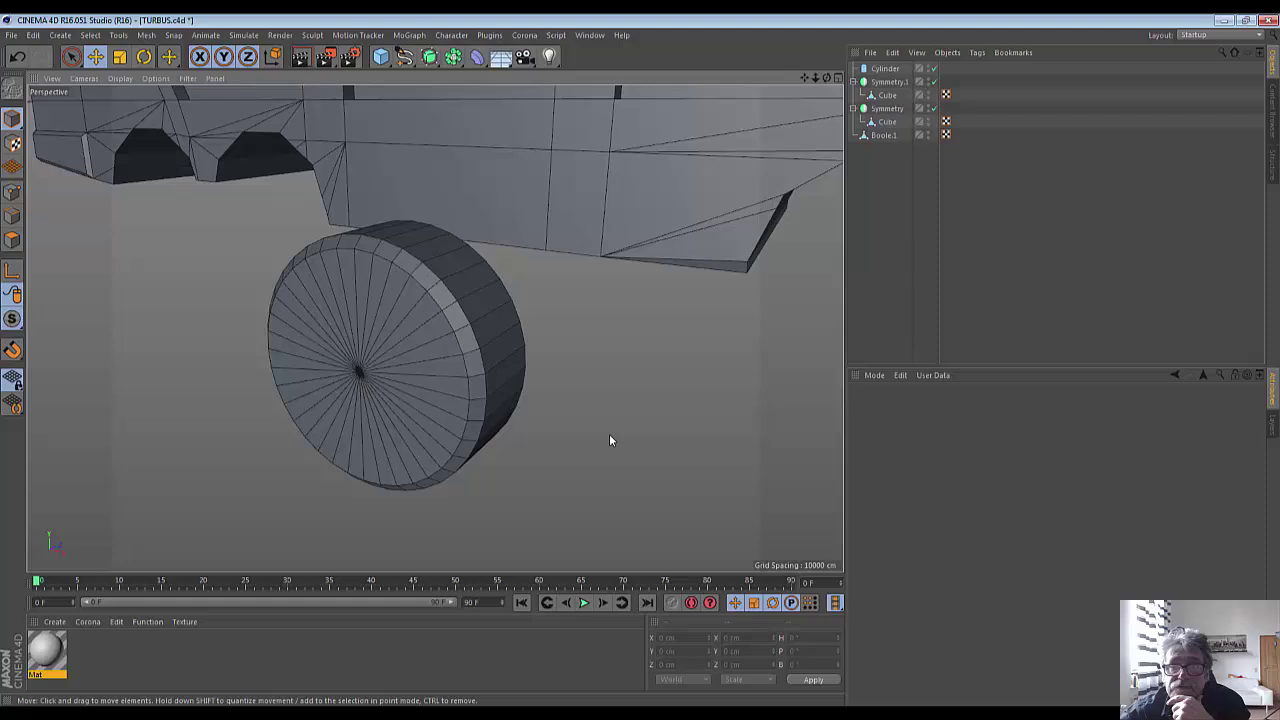
{"action": "left_click", "coordinate": [882, 69]}
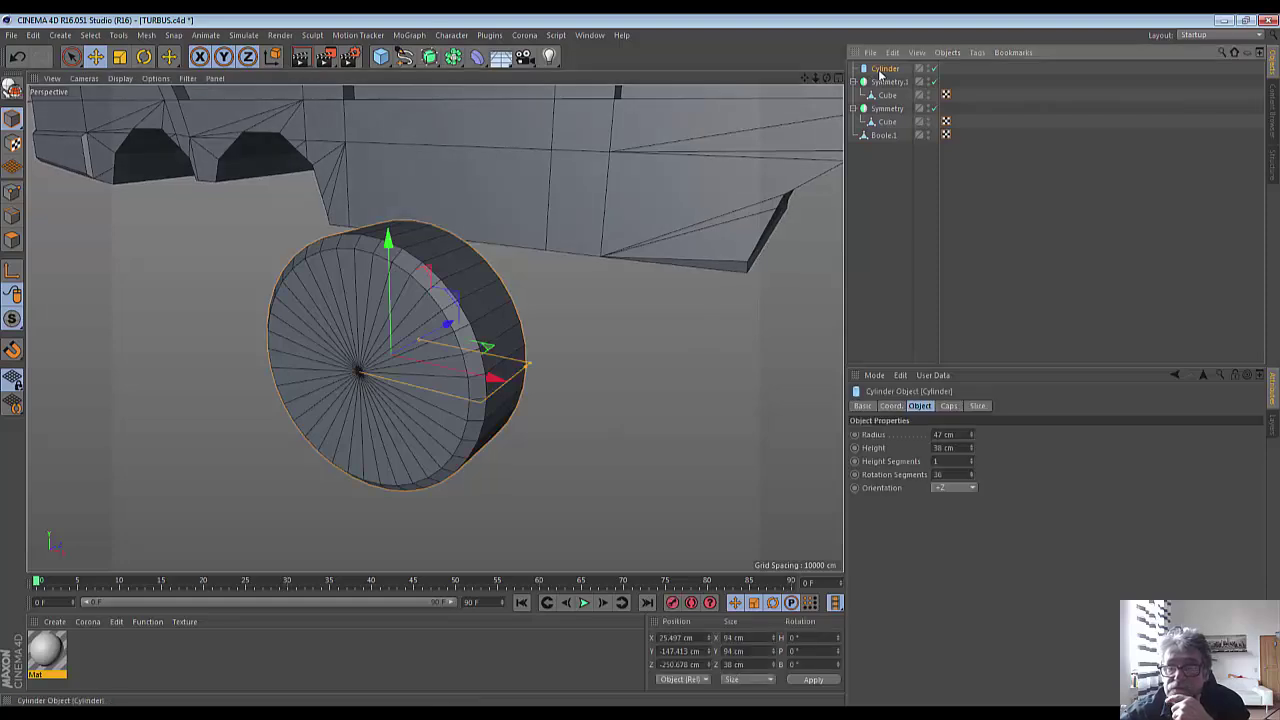
{"action": "left_click", "coordinate": [971, 460]}
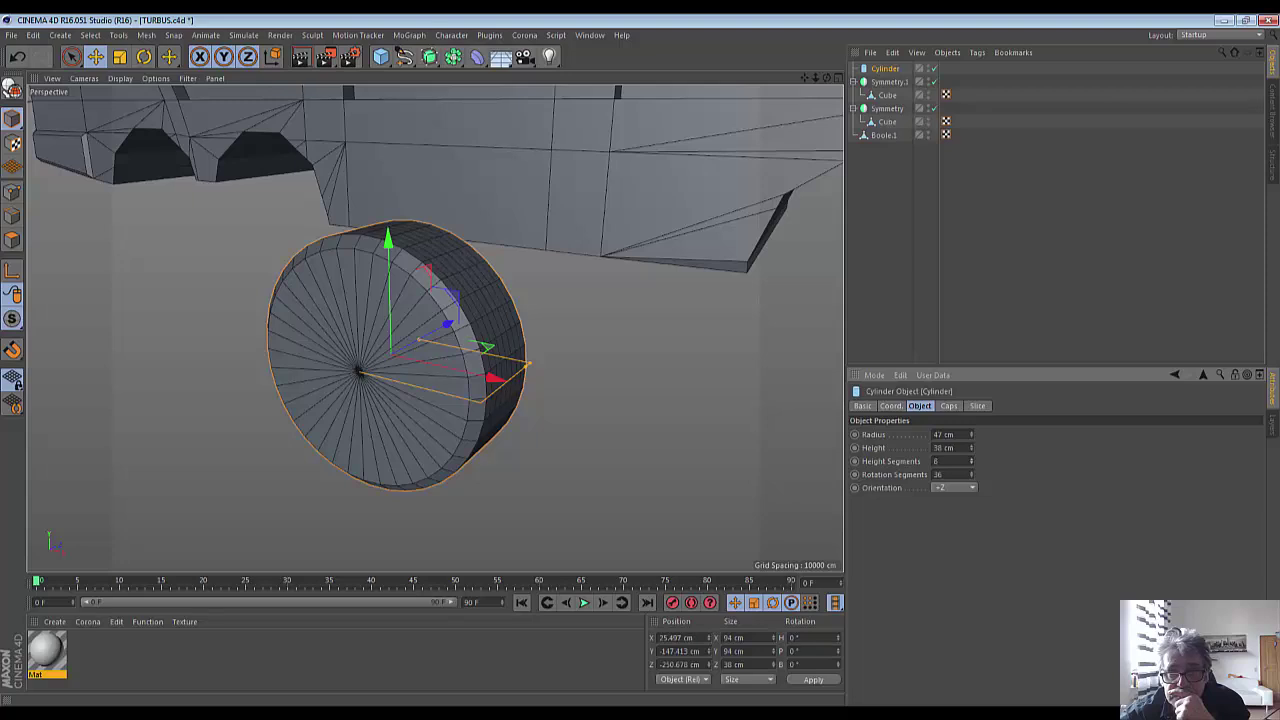
{"action": "left_click", "coordinate": [971, 463]}
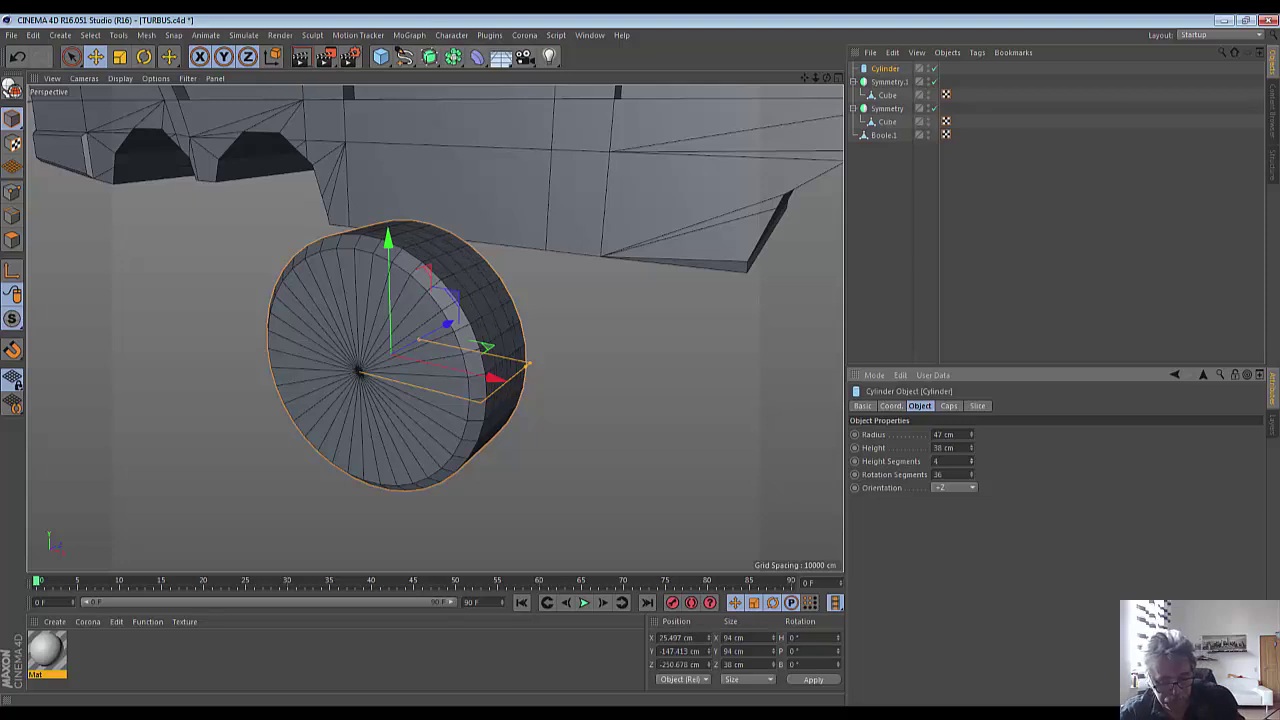
{"action": "left_click", "coordinate": [947, 406]}
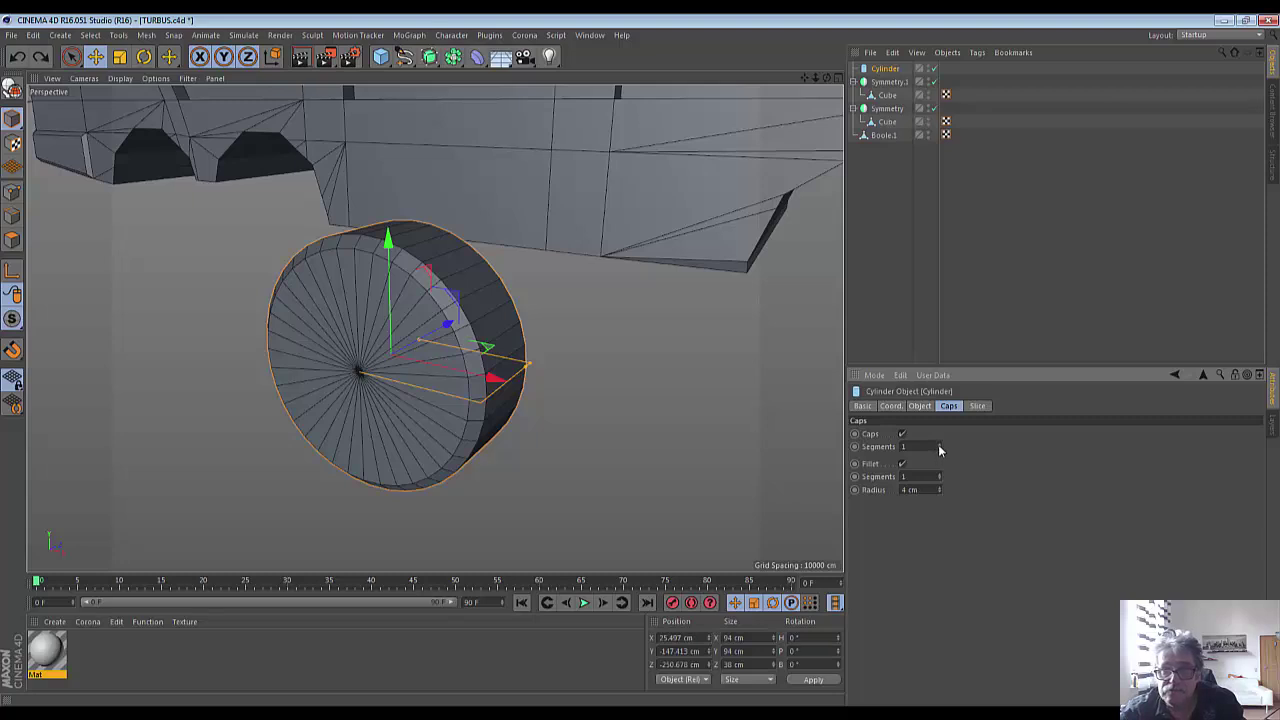
{"action": "left_click", "coordinate": [938, 445]}
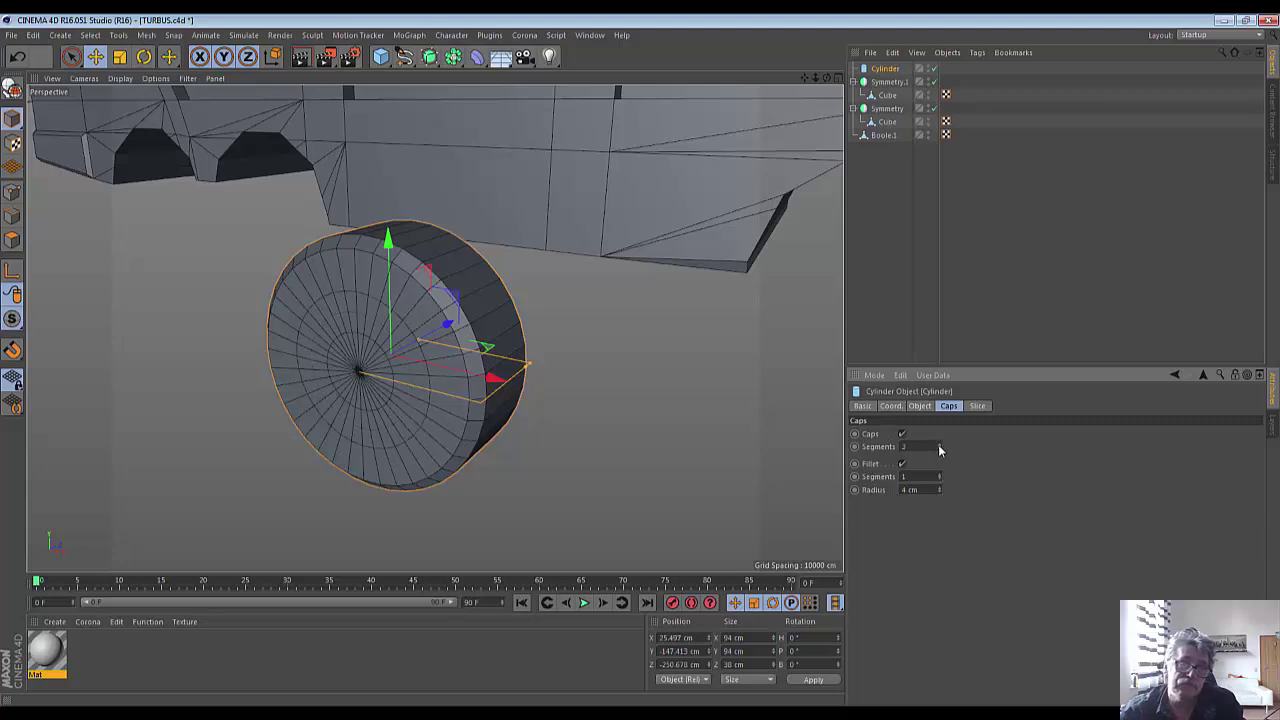
{"action": "left_click", "coordinate": [938, 444]}
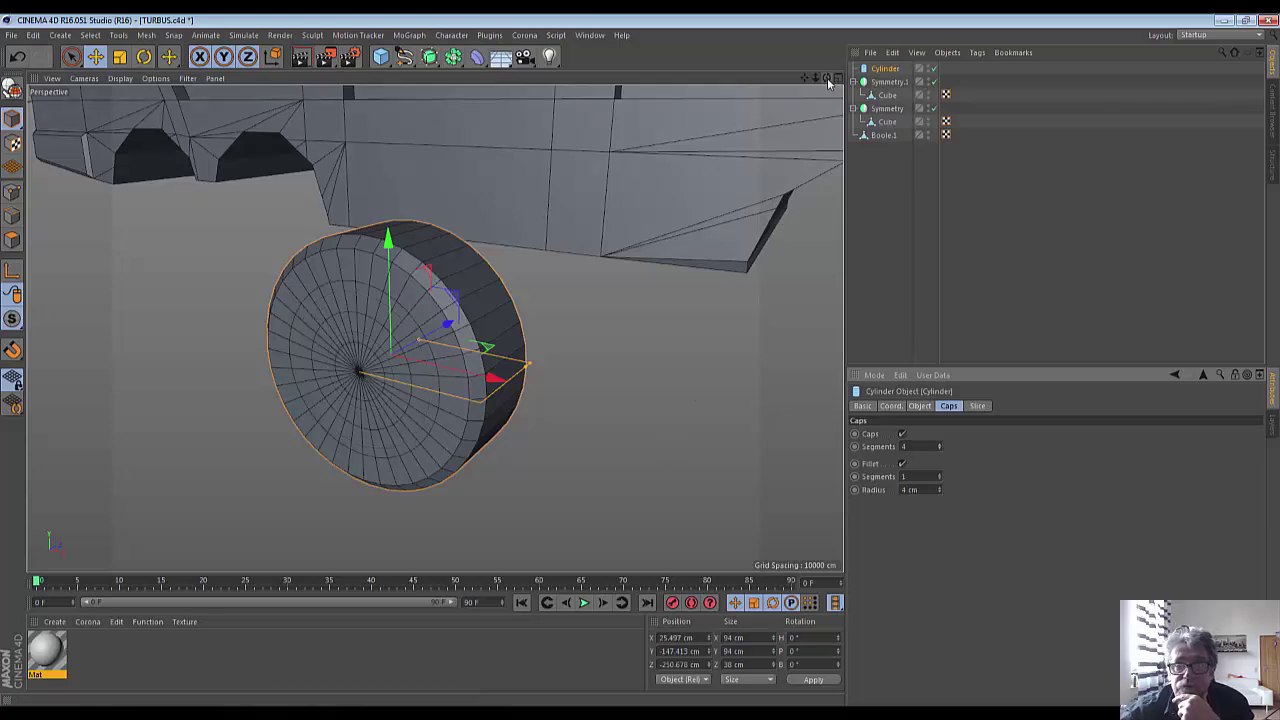
{"action": "mouse_move", "coordinate": [827, 78]}
{"action": "left_mouse_down"}
{"action": "mouse_move", "coordinate": [434, 327]}
{"action": "mouse_move", "coordinate": [553, 231]}
{"action": "mouse_move", "coordinate": [314, 307]}
{"action": "left_mouse_up"}
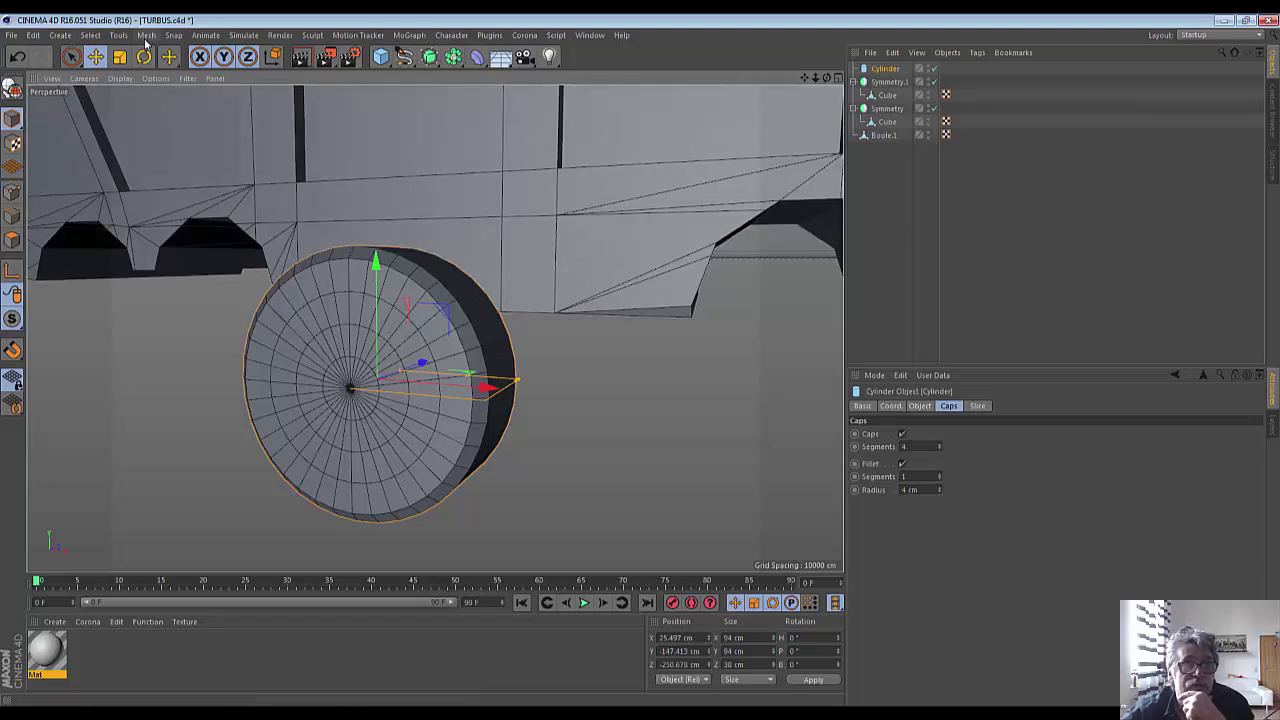
Choose Live Selection, select the Cylinder, and make it editable with Make Editable (C).
{"action": "left_click", "coordinate": [71, 57]}
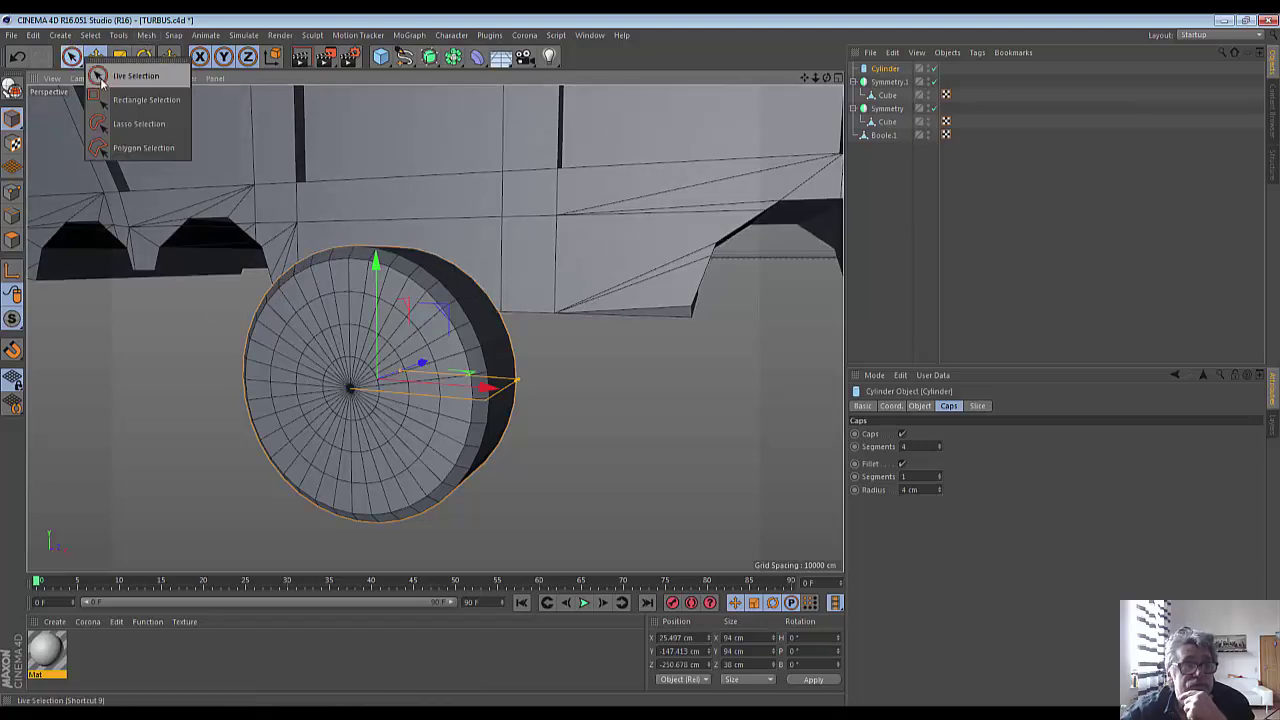
{"action": "left_click", "coordinate": [110, 74]}
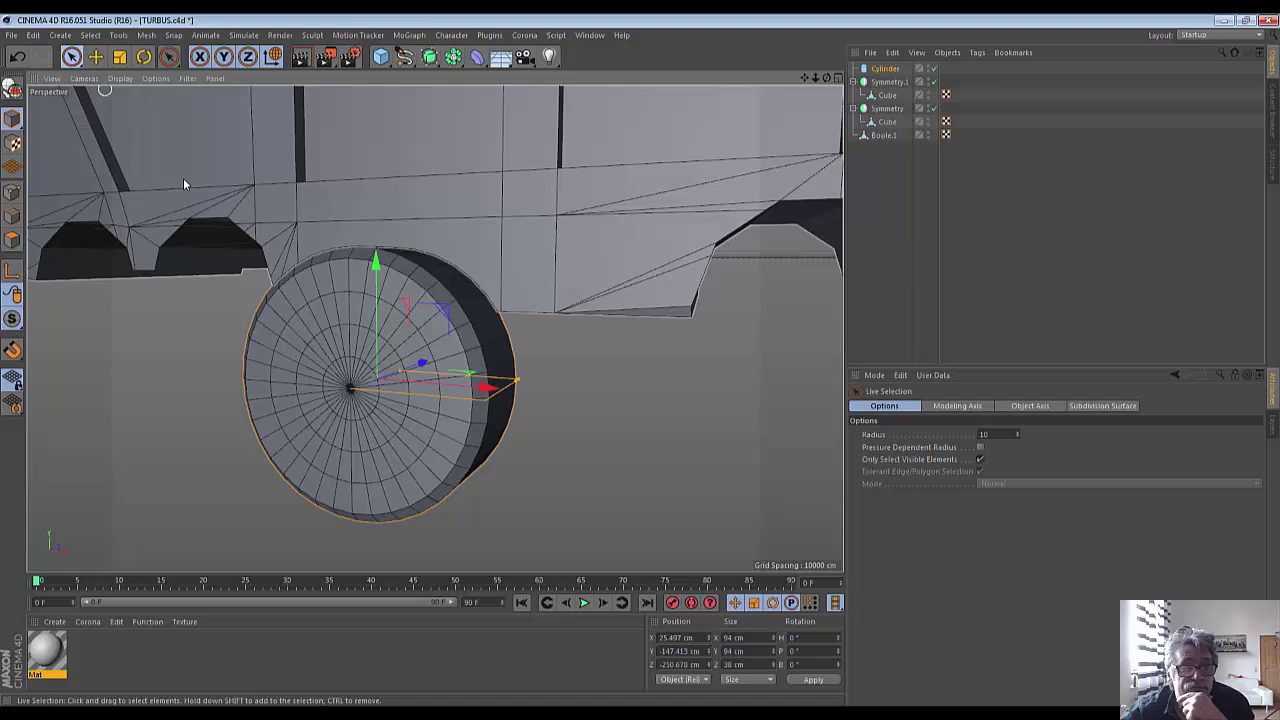
{"action": "left_click", "coordinate": [335, 320]}
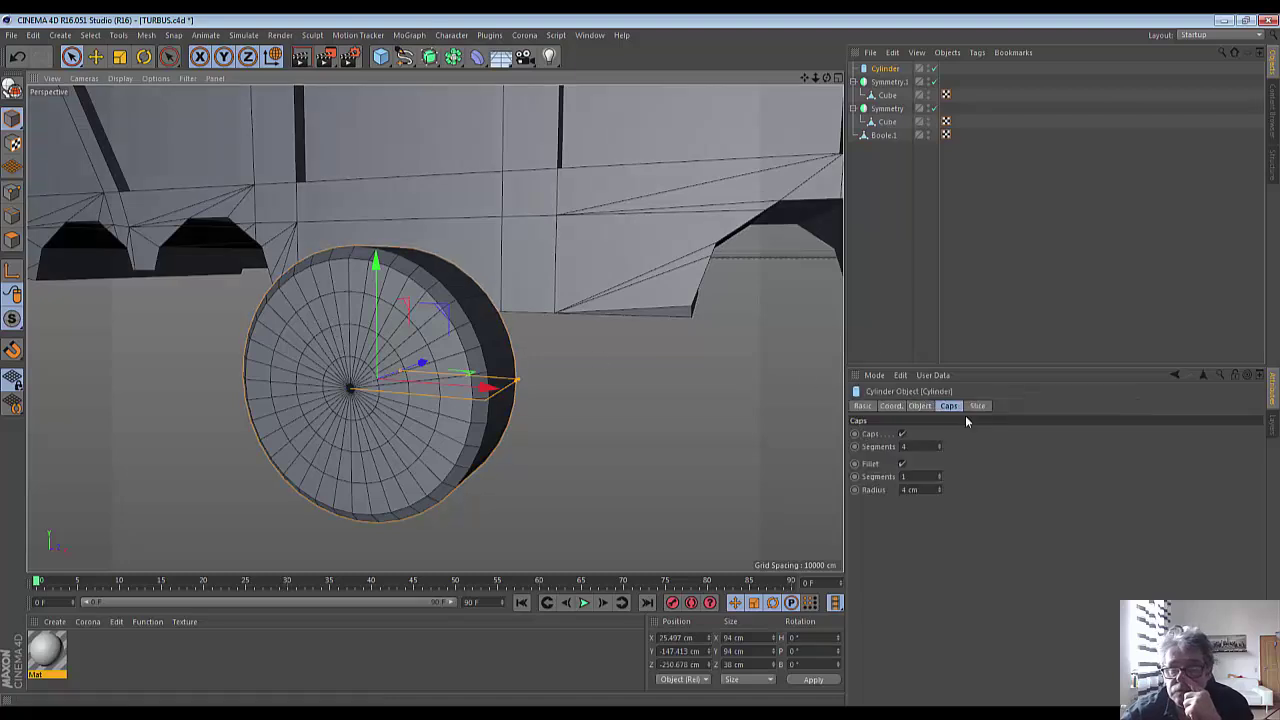
{"action": "left_click", "coordinate": [80, 63]}
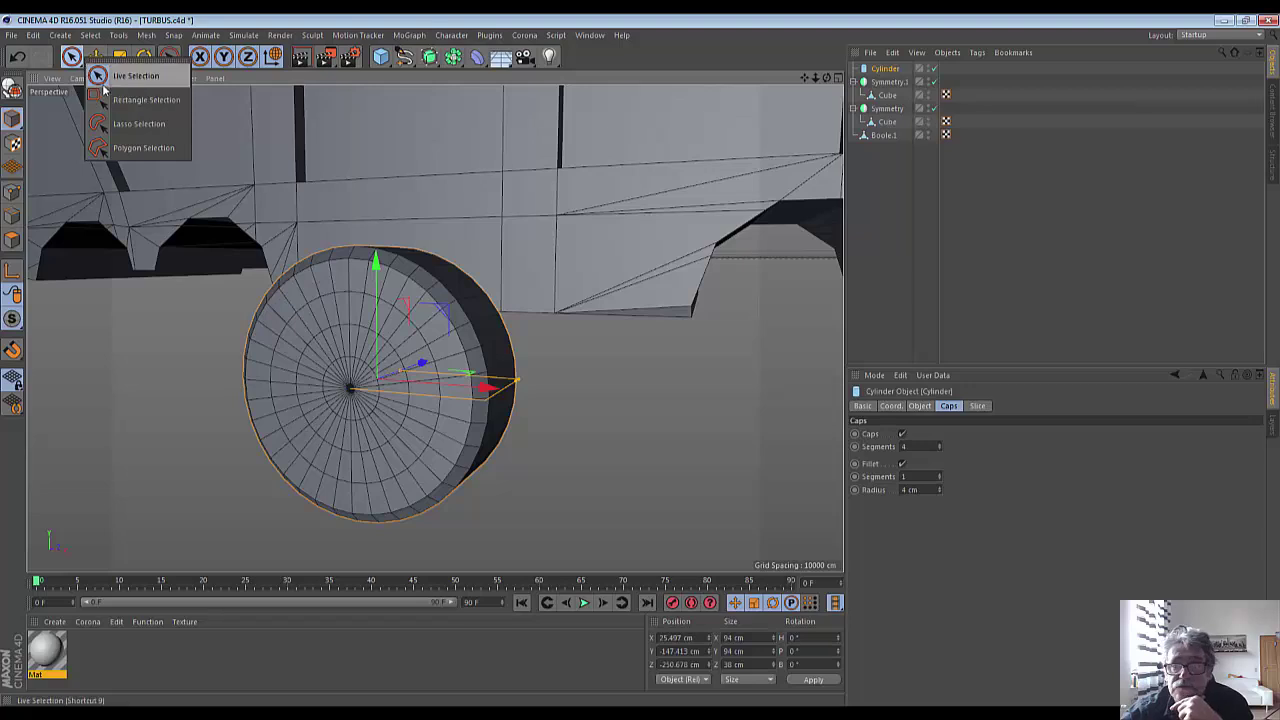
{"action": "left_click", "coordinate": [135, 75]}
{"action": "left_click", "coordinate": [885, 68]}
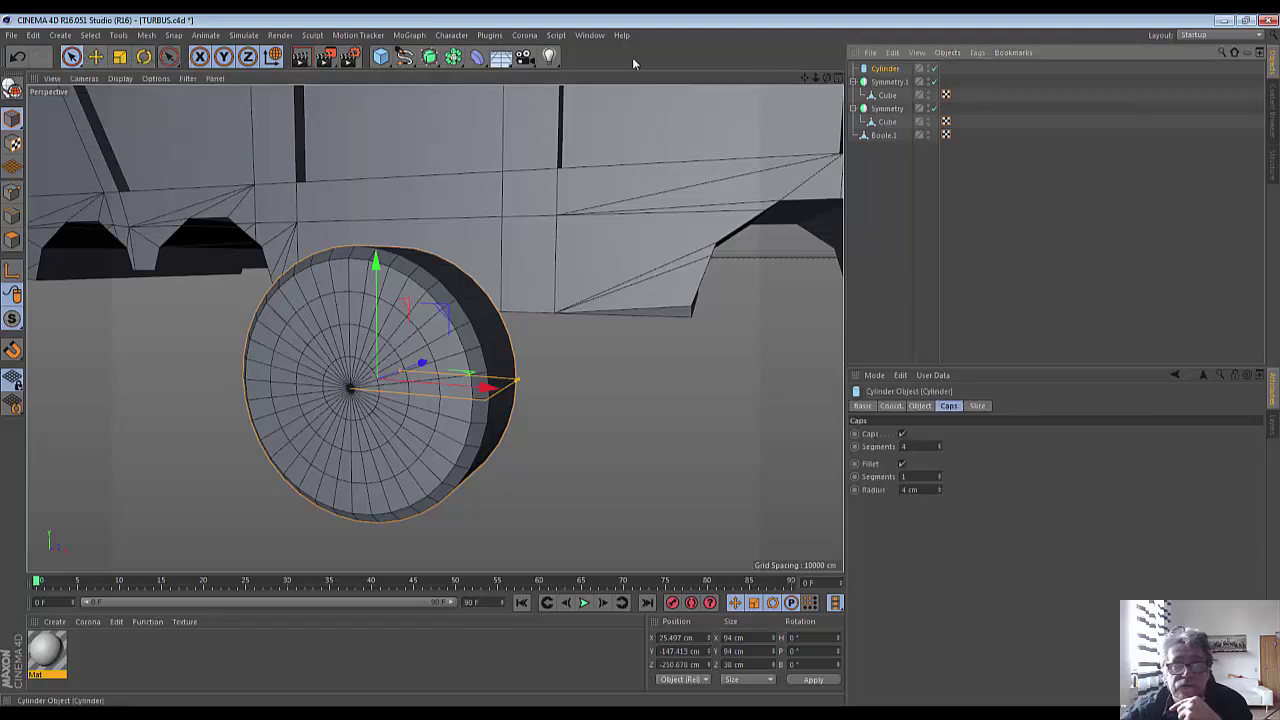
{"action": "left_click", "coordinate": [13, 93]}
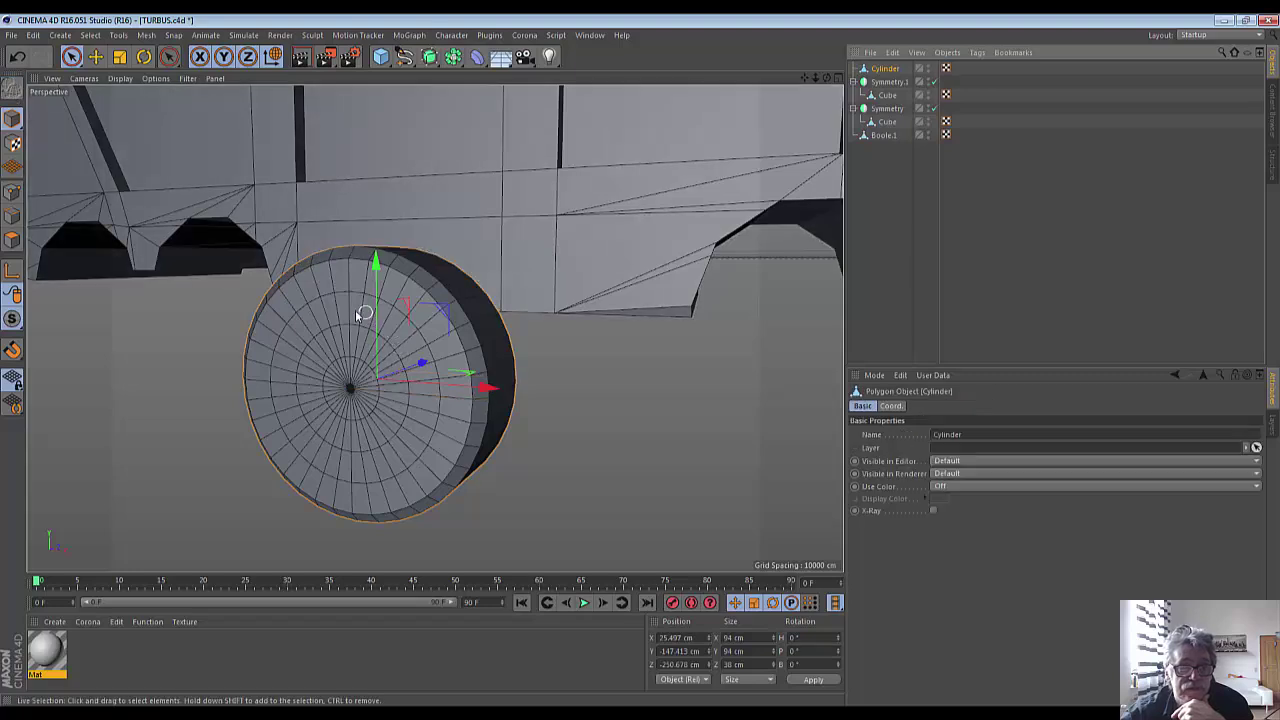
In Polygon mode, paint-select every polygon on the wheel's front cap.
{"action": "left_click", "coordinate": [13, 241]}
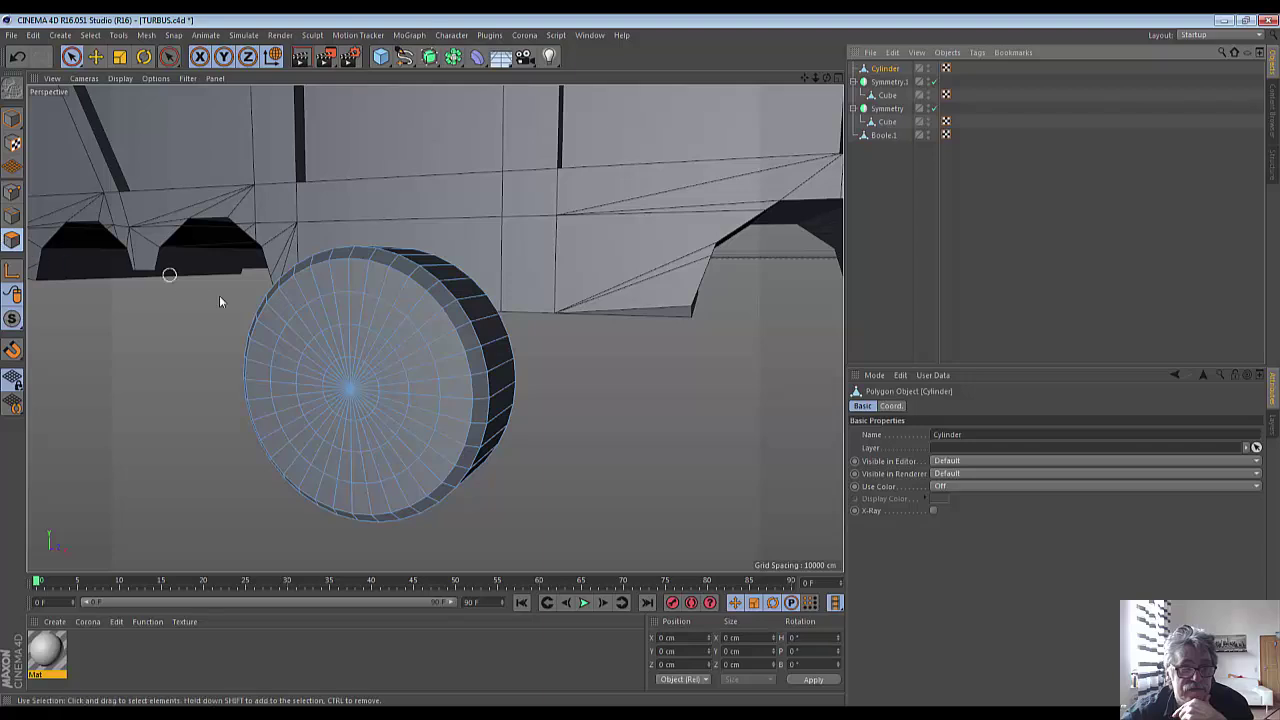
{"action": "left_click", "coordinate": [312, 328]}
{"action": "left_click_drag", "start_coordinate": [332, 321], "coordinate": [389, 347]}
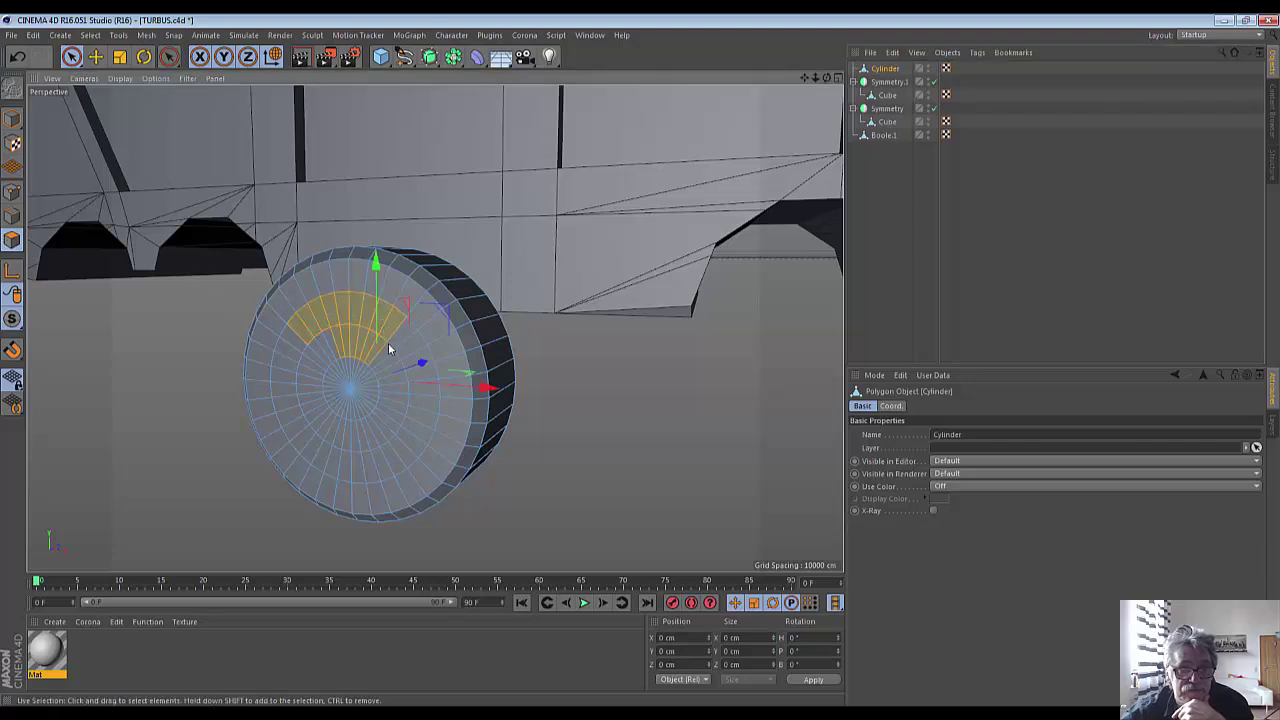
{"action": "mouse_move", "coordinate": [326, 442]}
{"action": "left_mouse_down"}
{"action": "mouse_move", "coordinate": [302, 395]}
{"action": "mouse_move", "coordinate": [339, 343]}
{"action": "left_mouse_up"}
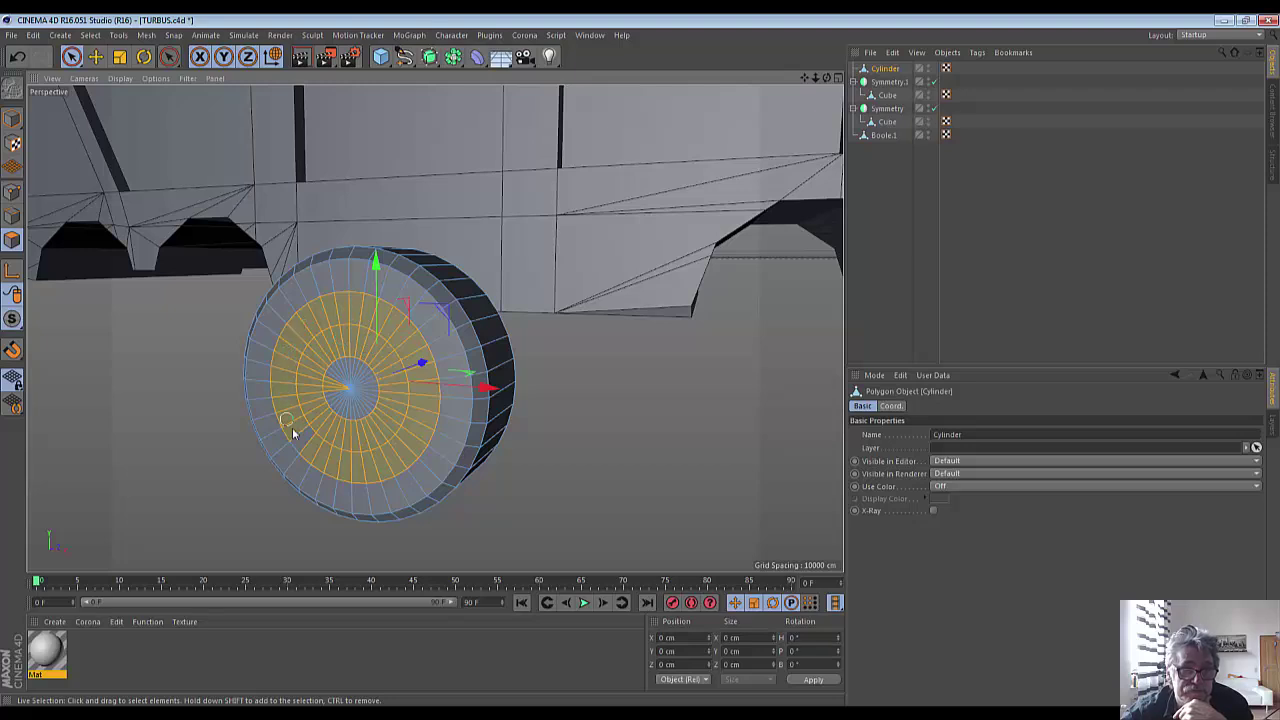
{"action": "left_click_drag", "start_coordinate": [342, 434], "coordinate": [325, 404]}
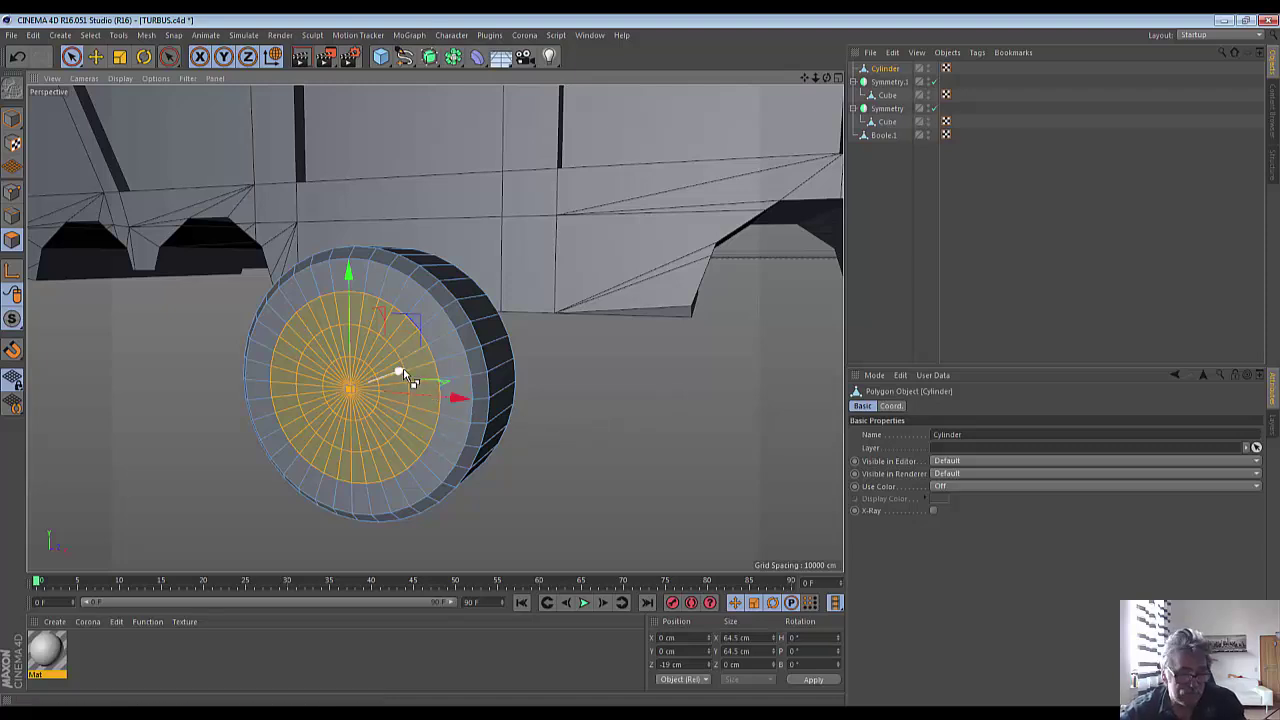
Extrude the wheel face inward about 6 cm and scale it down to roughly 56.8 cm.
{"action": "left_click_drag", "start_coordinate": [404, 370], "coordinate": [409, 371]}
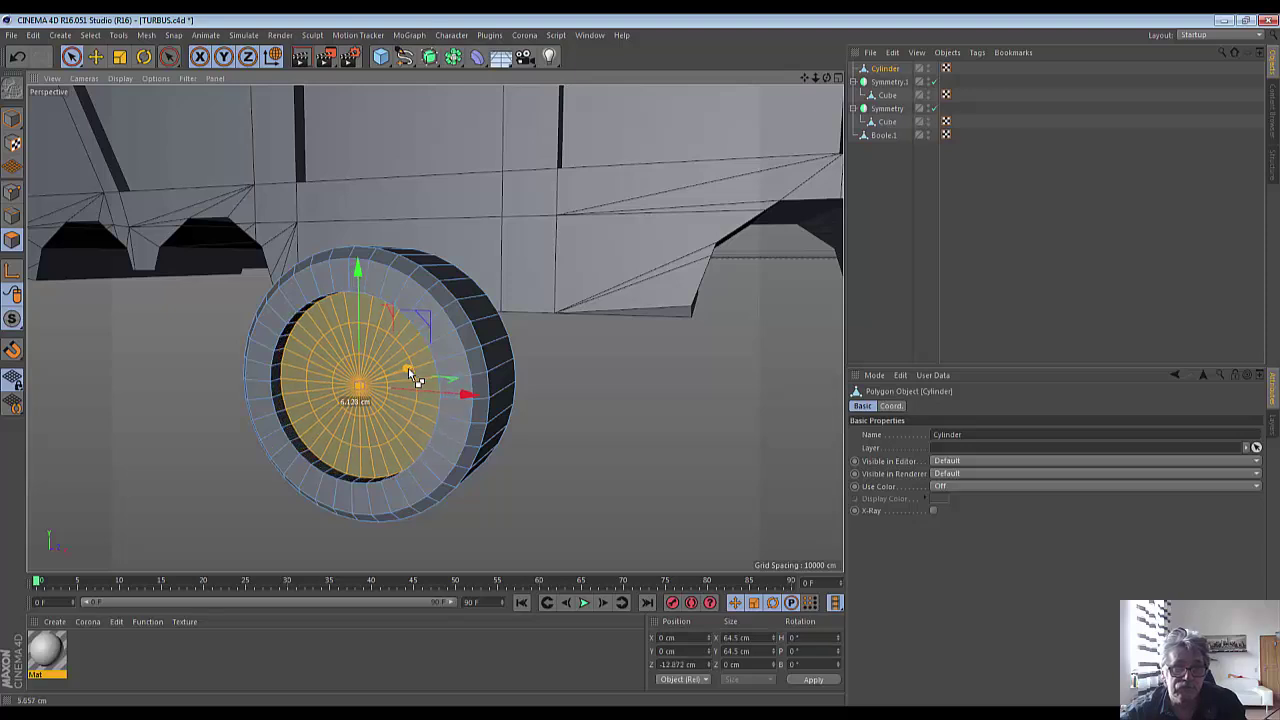
{"action": "key", "text": "space"}
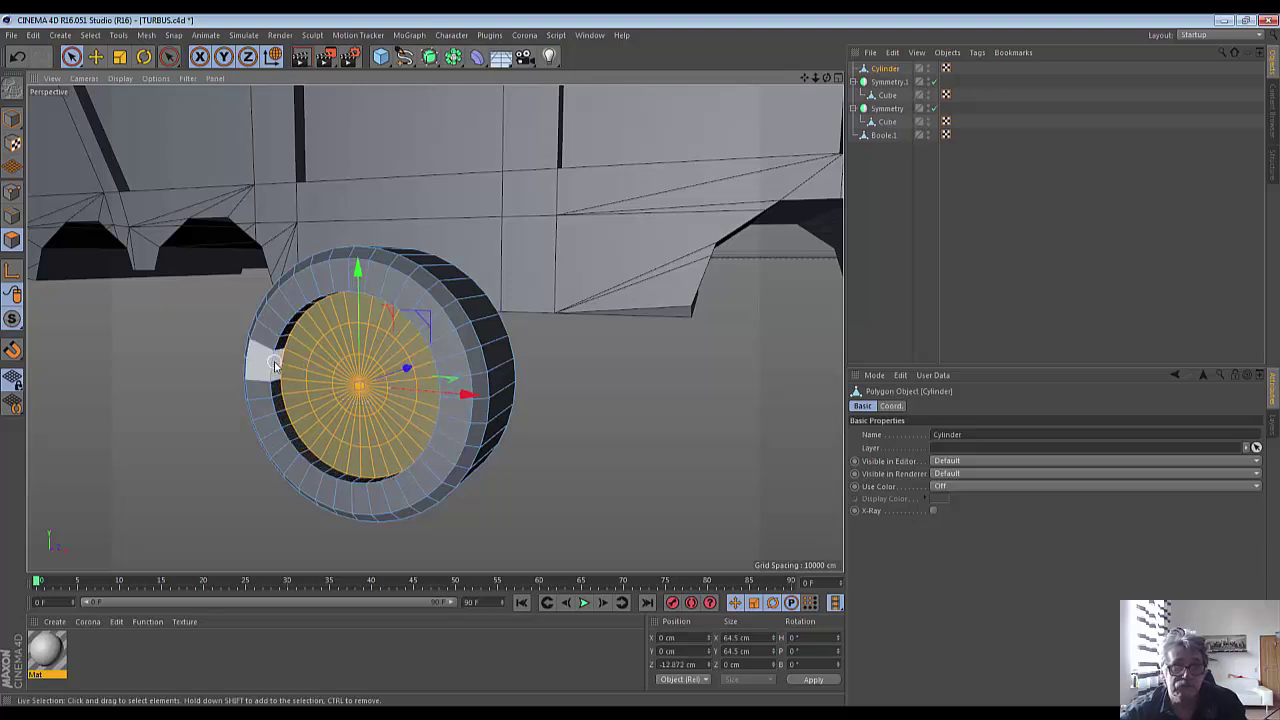
{"action": "left_click", "coordinate": [119, 58]}
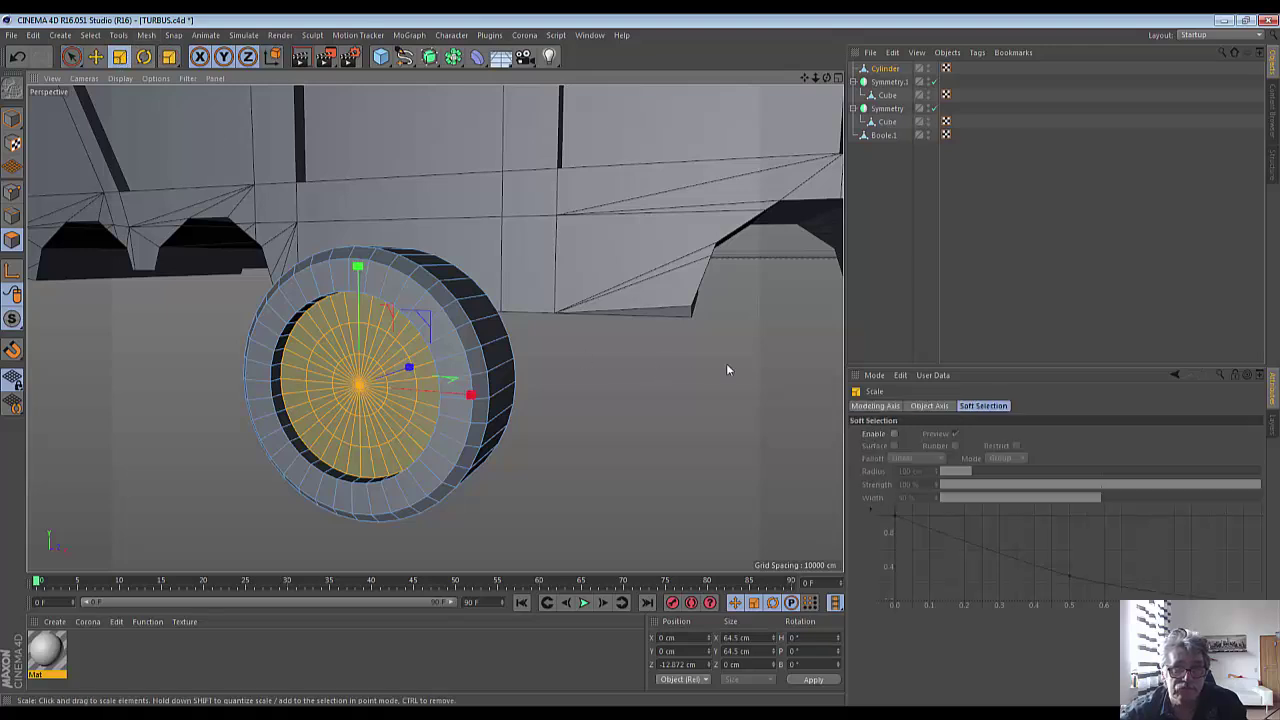
{"action": "left_click_drag", "start_coordinate": [727, 370], "coordinate": [676, 375]}
{"action": "left_click_drag", "start_coordinate": [826, 77], "coordinate": [434, 328]}
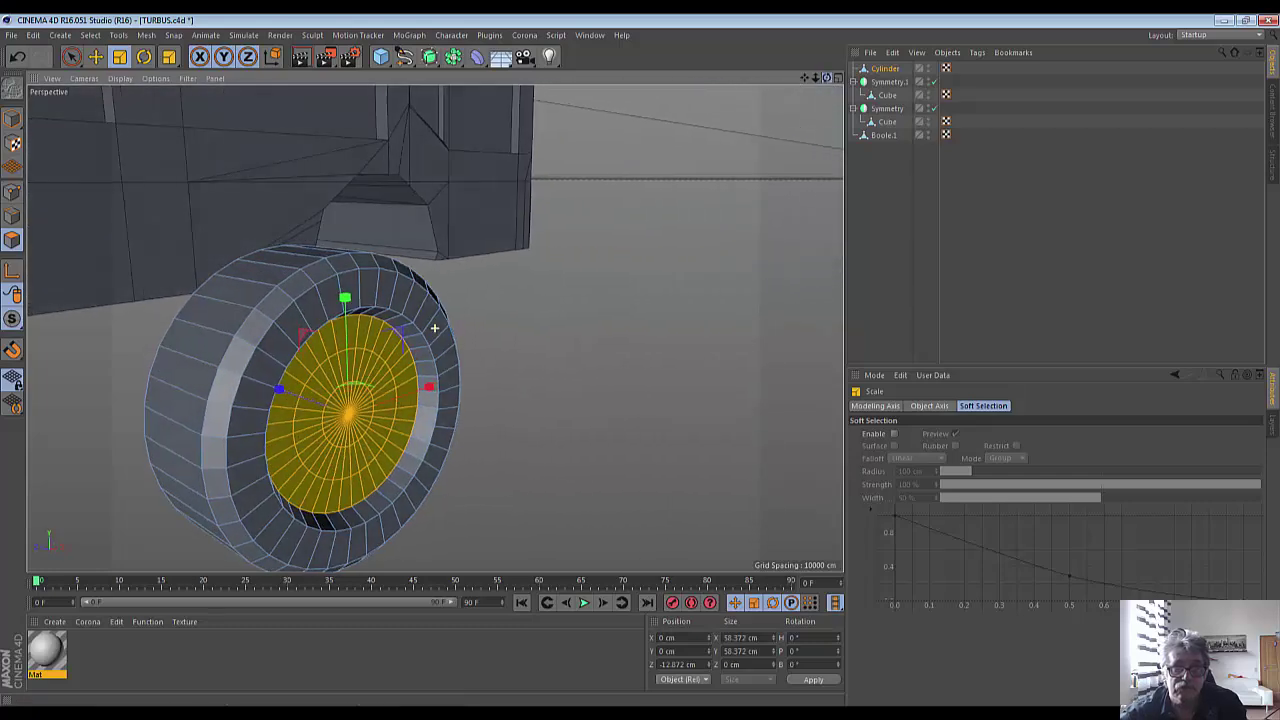
{"action": "left_click_drag", "start_coordinate": [679, 283], "coordinate": [666, 288]}
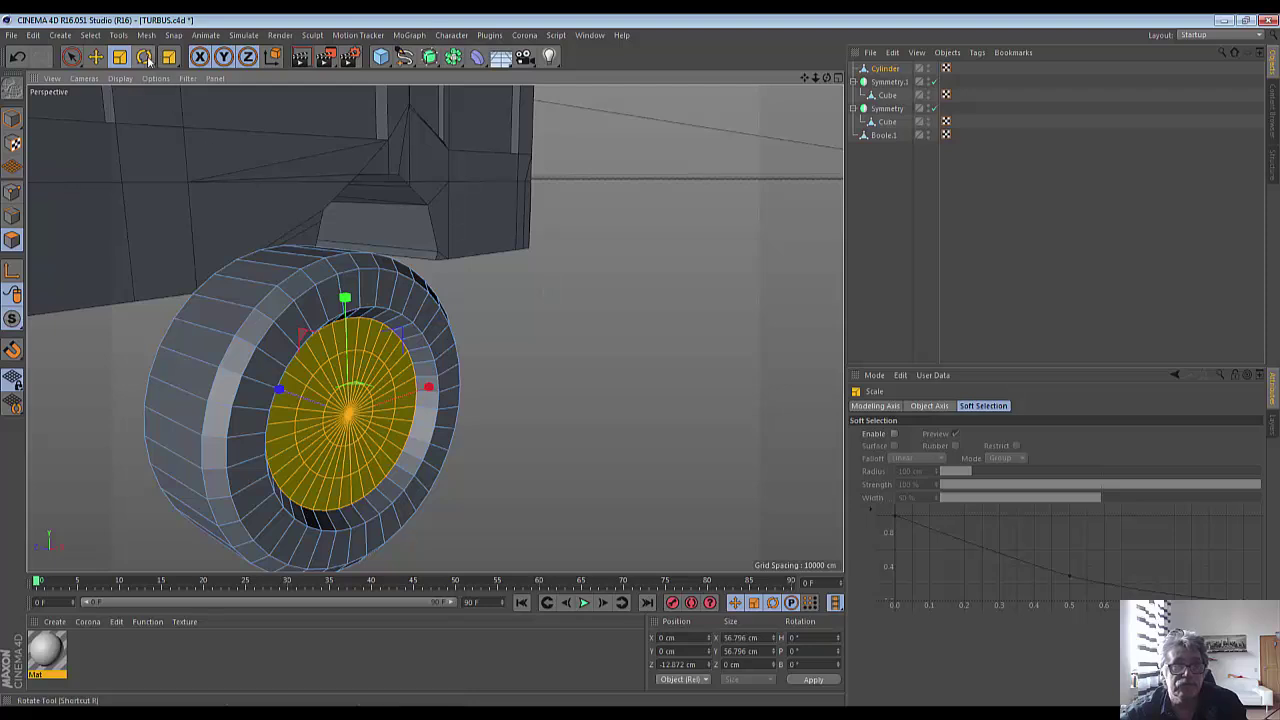
Pull the cap polygons outward about 11 cm, undoing an accidental tilt.
{"action": "left_click", "coordinate": [95, 57]}
{"action": "left_click_drag", "start_coordinate": [280, 387], "coordinate": [287, 392]}
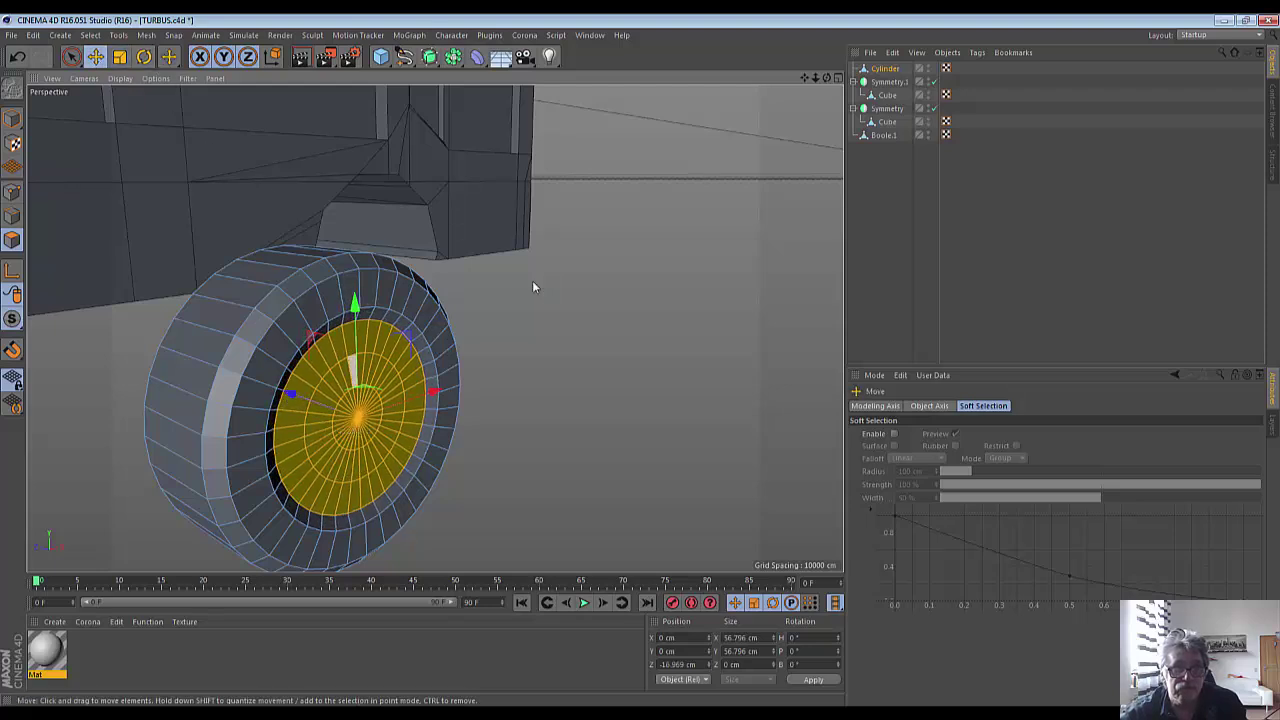
{"action": "left_click_drag", "start_coordinate": [828, 78], "coordinate": [661, 342]}
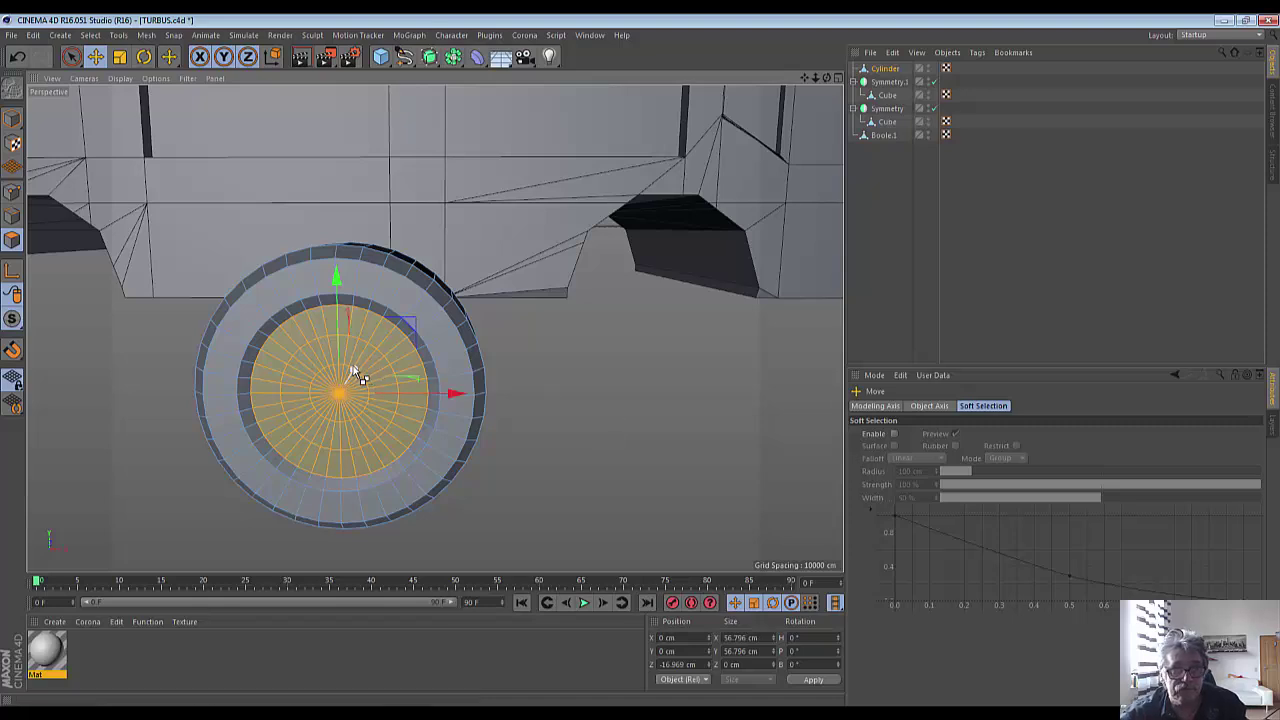
{"action": "left_click_drag", "start_coordinate": [352, 365], "coordinate": [348, 374]}
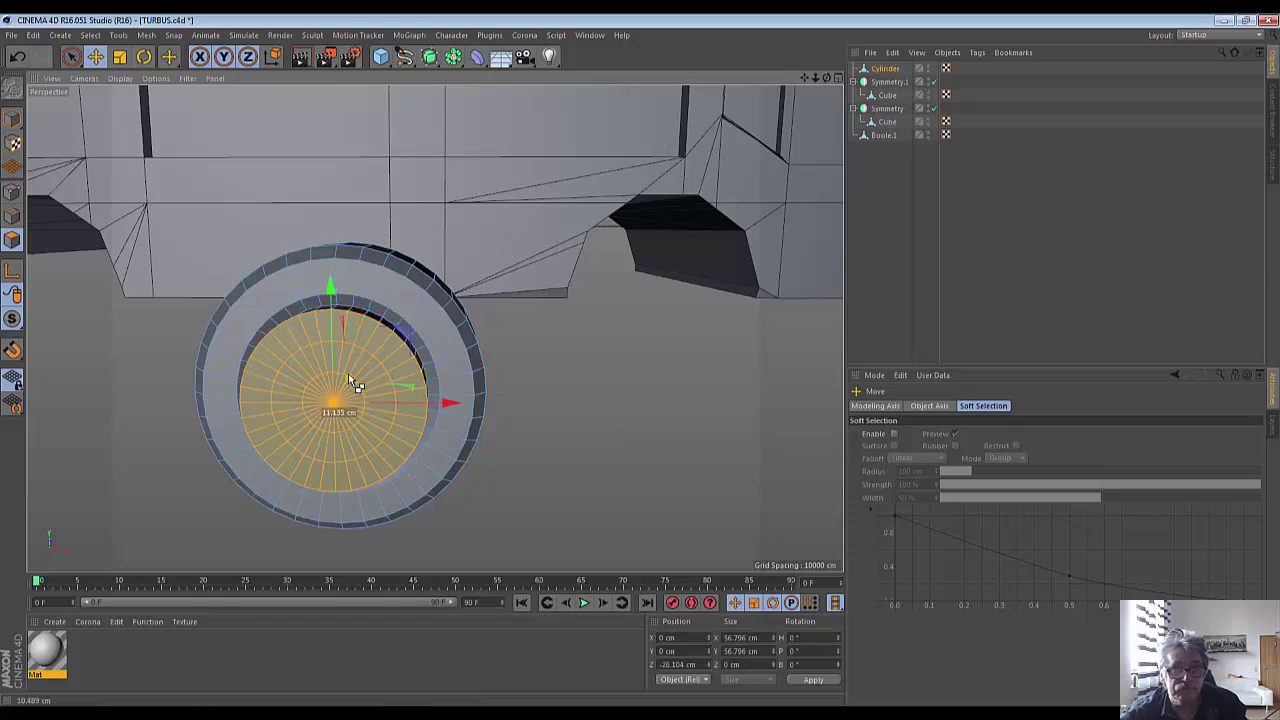
{"action": "left_click", "coordinate": [144, 57]}
{"action": "left_click_drag", "start_coordinate": [659, 415], "coordinate": [590, 428]}
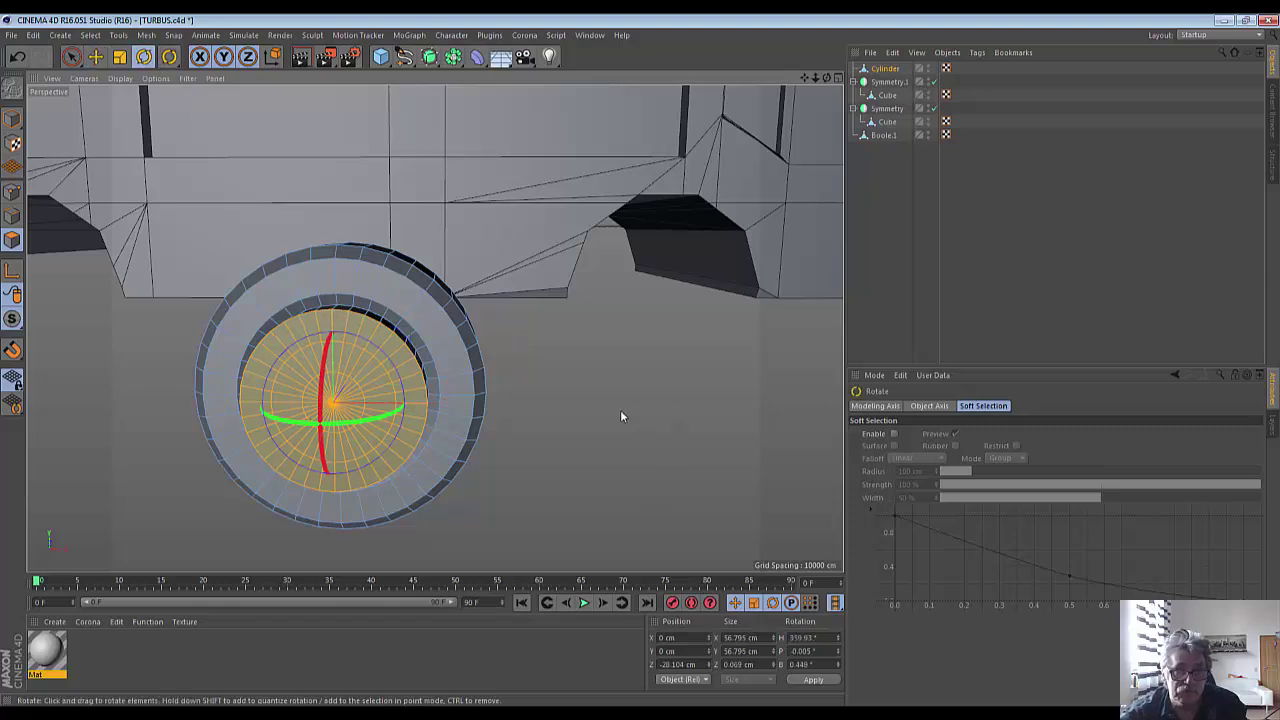
{"action": "key", "text": "ctrl+z"}
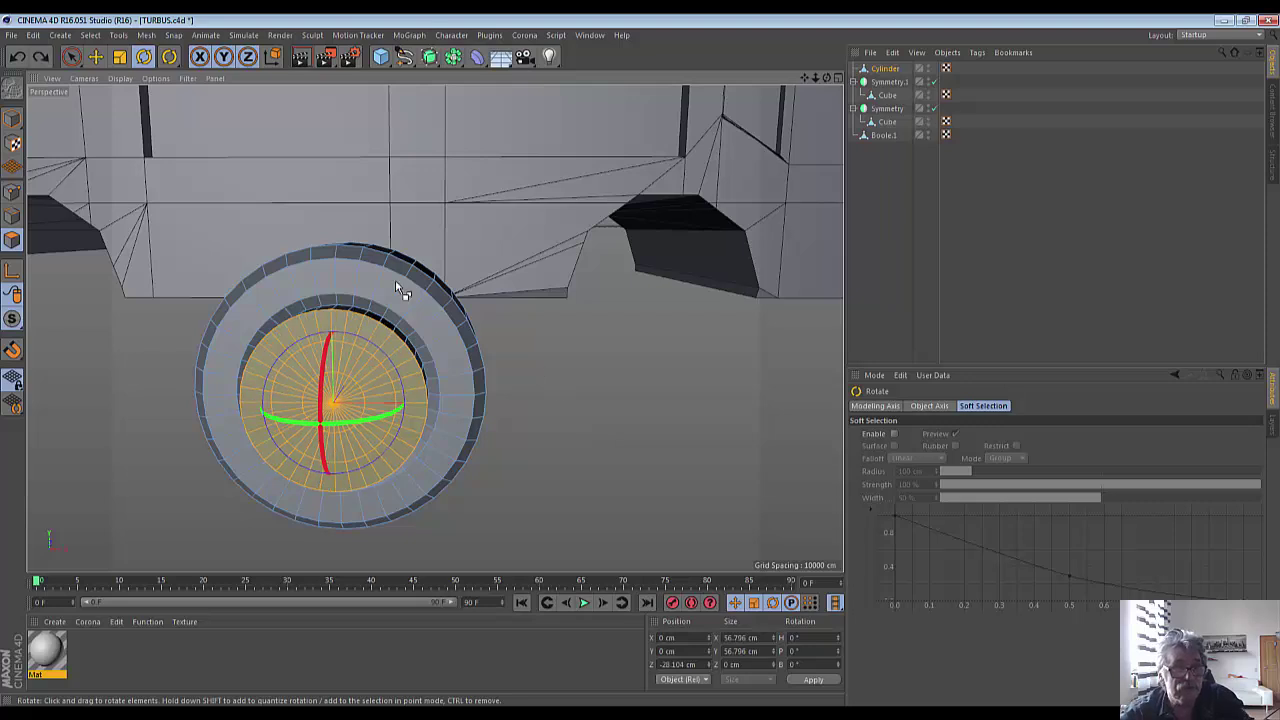
Shrink the hub cap to about 84%, push it 5 cm back into the wheel, and deselect.
{"action": "left_click", "coordinate": [95, 57]}
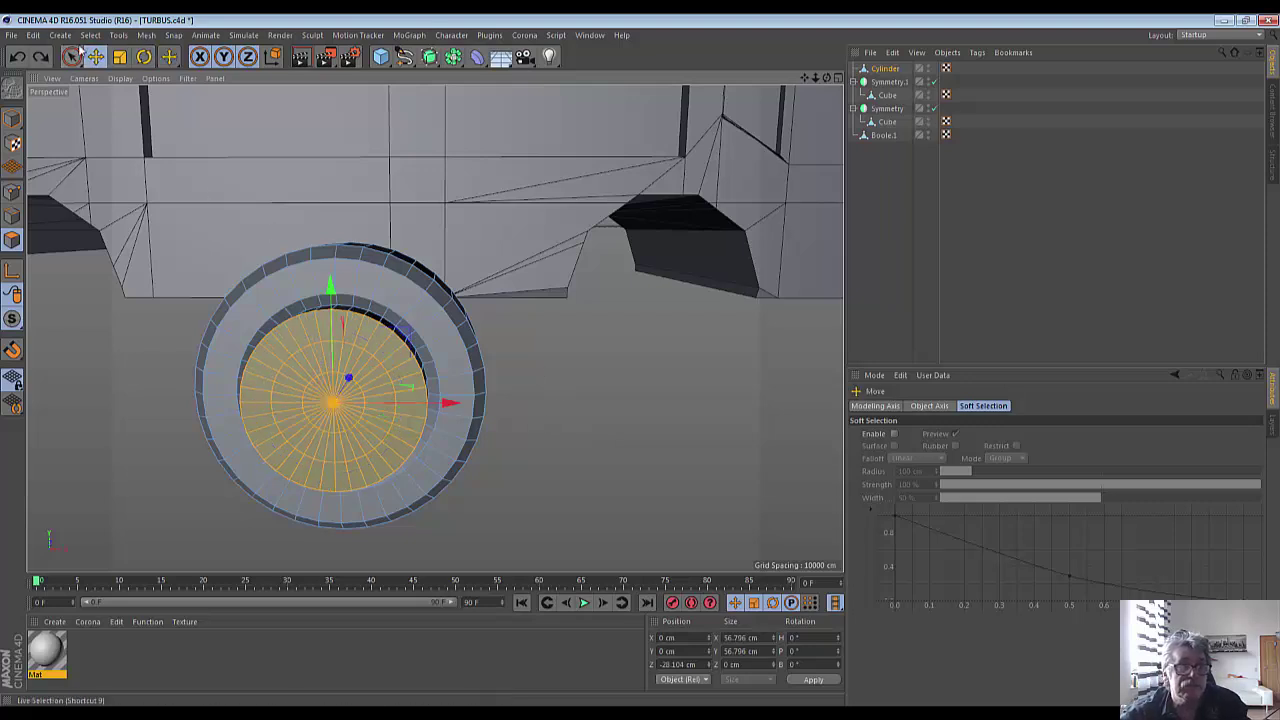
{"action": "left_click", "coordinate": [119, 57]}
{"action": "left_click_drag", "start_coordinate": [613, 359], "coordinate": [501, 354]}
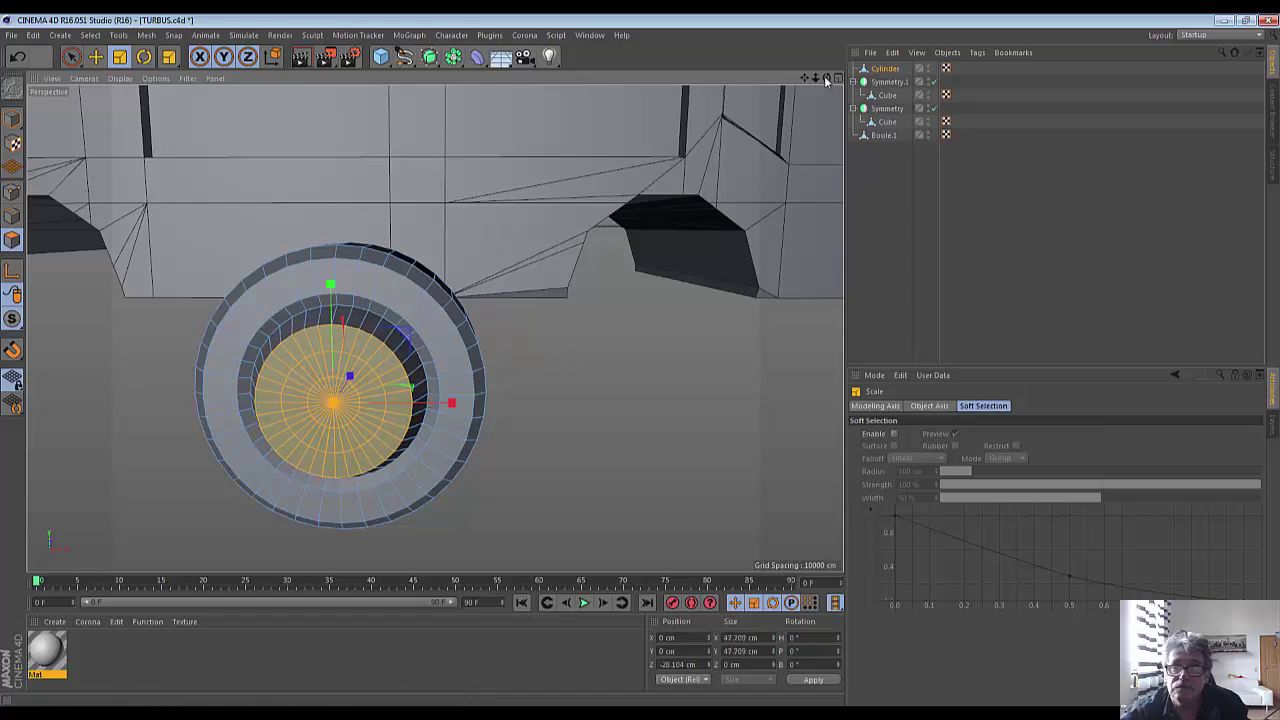
{"action": "left_click_drag", "start_coordinate": [825, 78], "coordinate": [620, 152]}
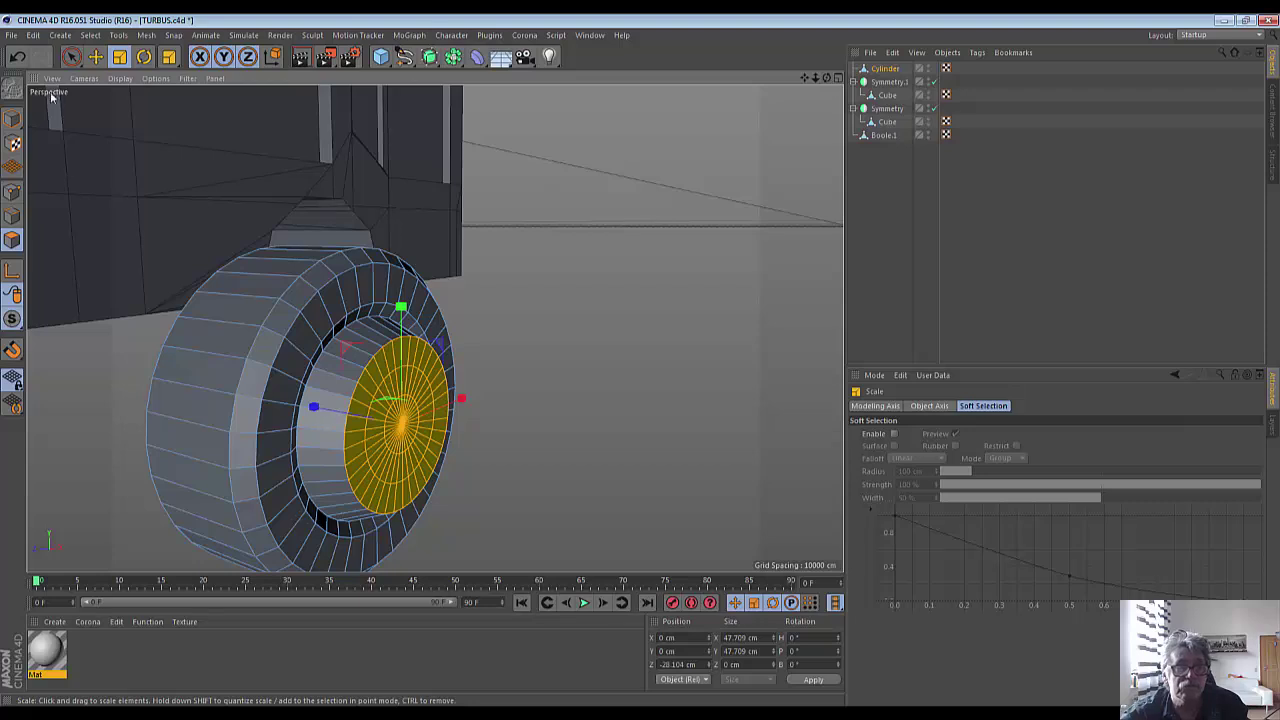
{"action": "key", "text": "e"}
{"action": "left_click_drag", "start_coordinate": [316, 407], "coordinate": [290, 410]}
{"action": "left_click_drag", "start_coordinate": [826, 77], "coordinate": [434, 327]}
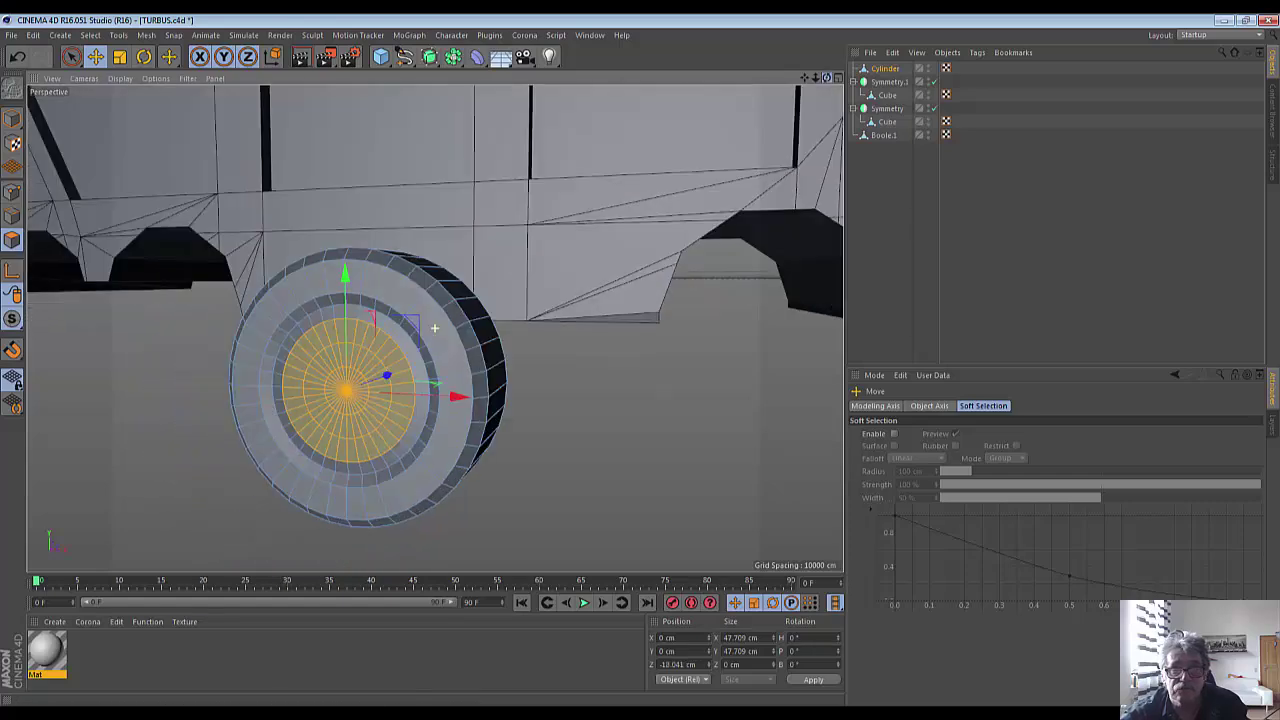
{"action": "left_click_drag", "start_coordinate": [434, 327], "coordinate": [440, 325], "text": "alt"}
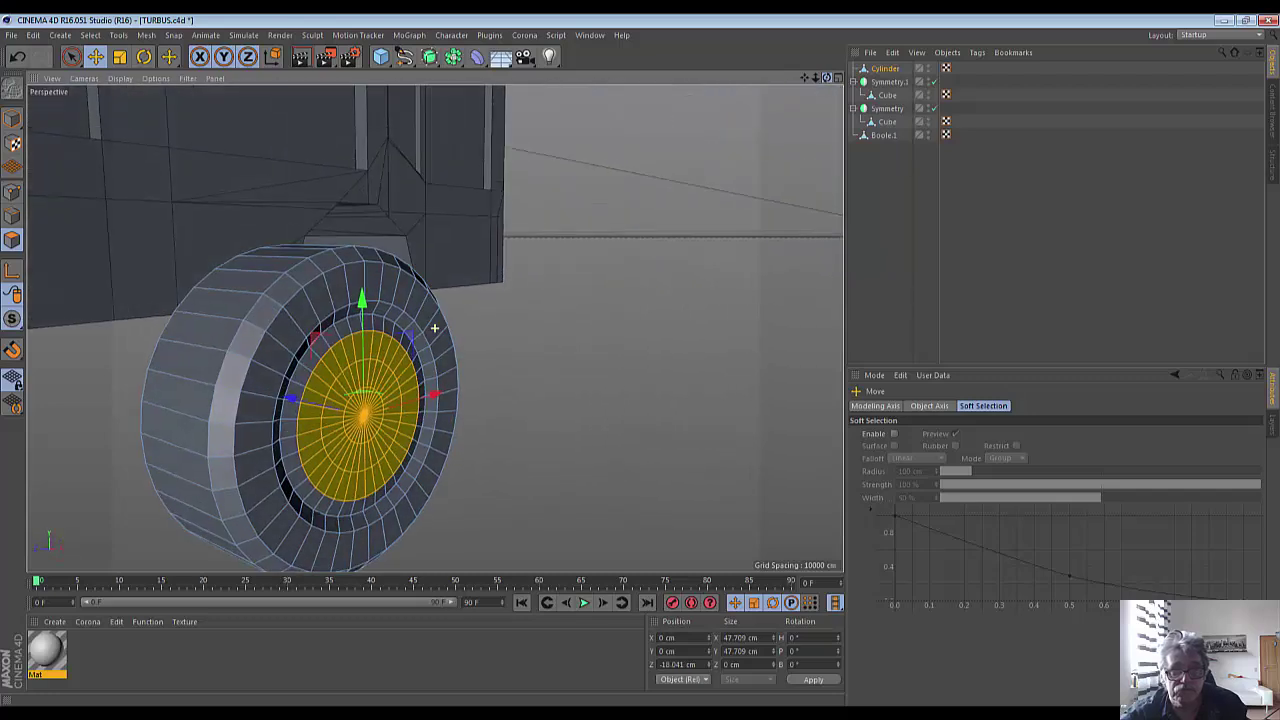
{"action": "left_click", "coordinate": [695, 400]}
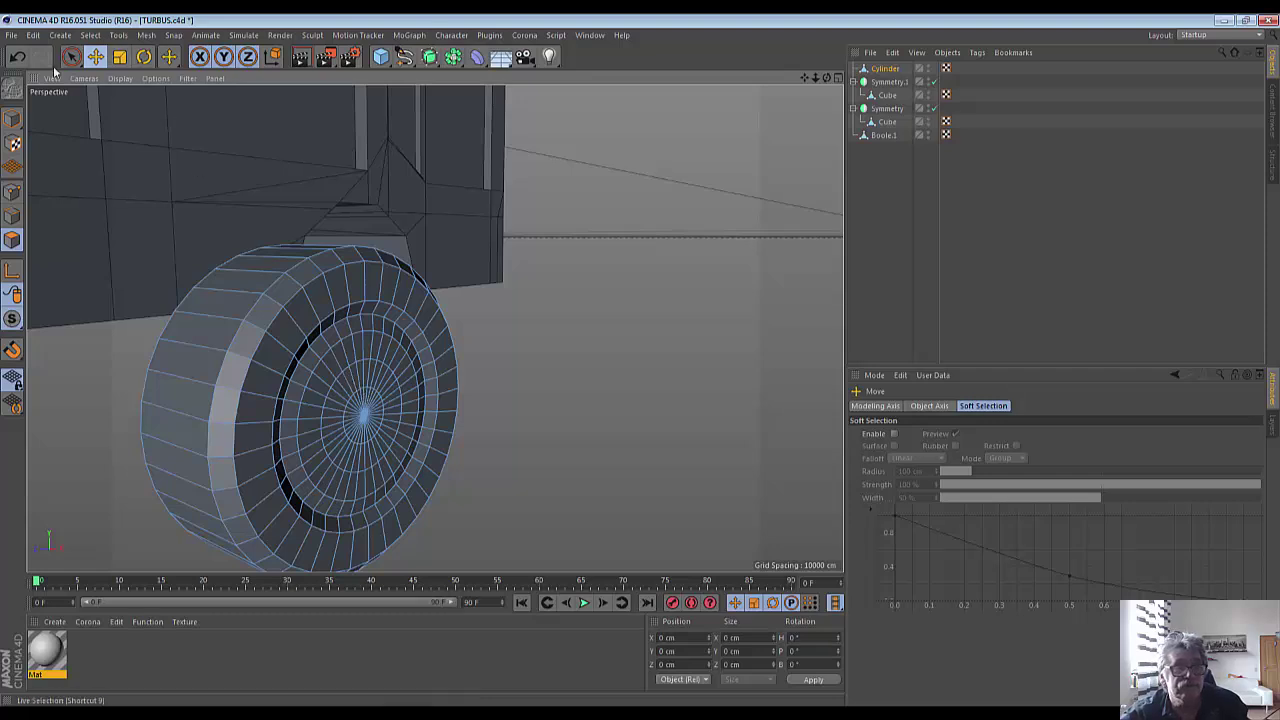
Bevel the hub's centre polygons with a 1.7 cm offset into inset rings.
{"action": "left_click_drag", "start_coordinate": [70, 57], "coordinate": [135, 120]}
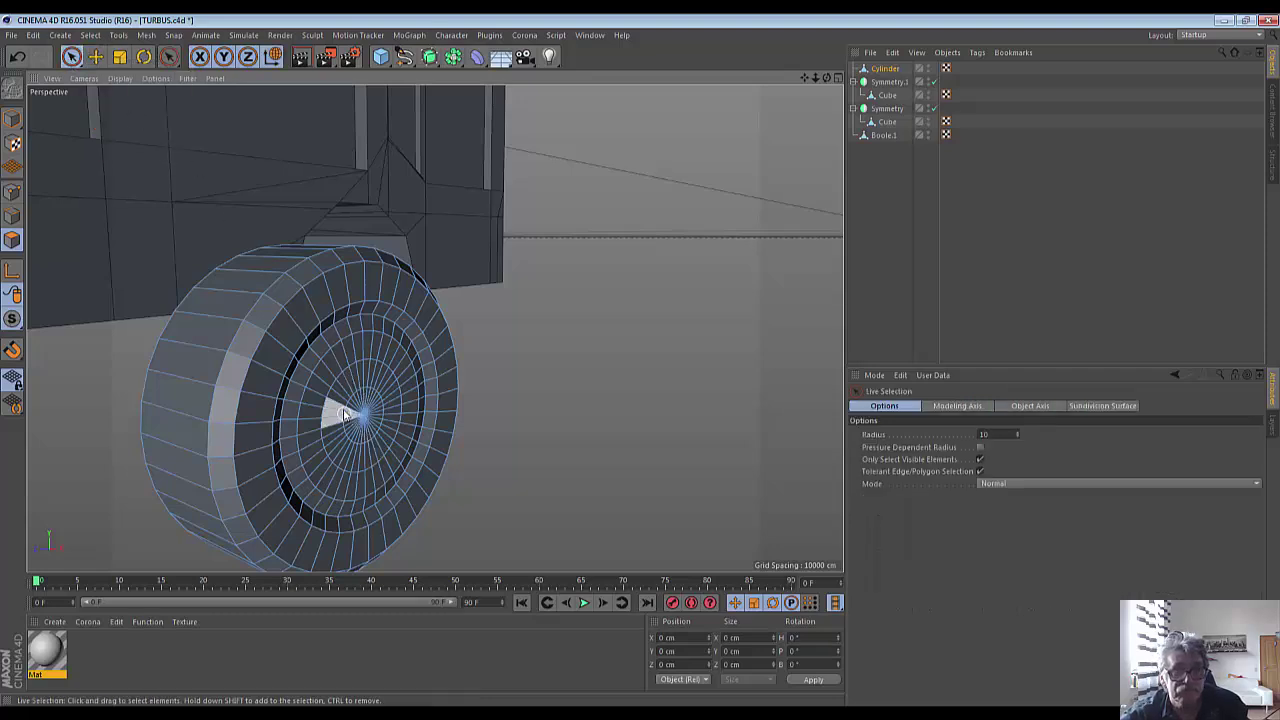
{"action": "mouse_move", "coordinate": [350, 400]}
{"action": "left_mouse_down"}
{"action": "mouse_move", "coordinate": [385, 425]}
{"action": "mouse_move", "coordinate": [370, 455]}
{"action": "mouse_move", "coordinate": [335, 440]}
{"action": "mouse_move", "coordinate": [340, 405]}
{"action": "mouse_move", "coordinate": [355, 447]}
{"action": "left_mouse_up"}
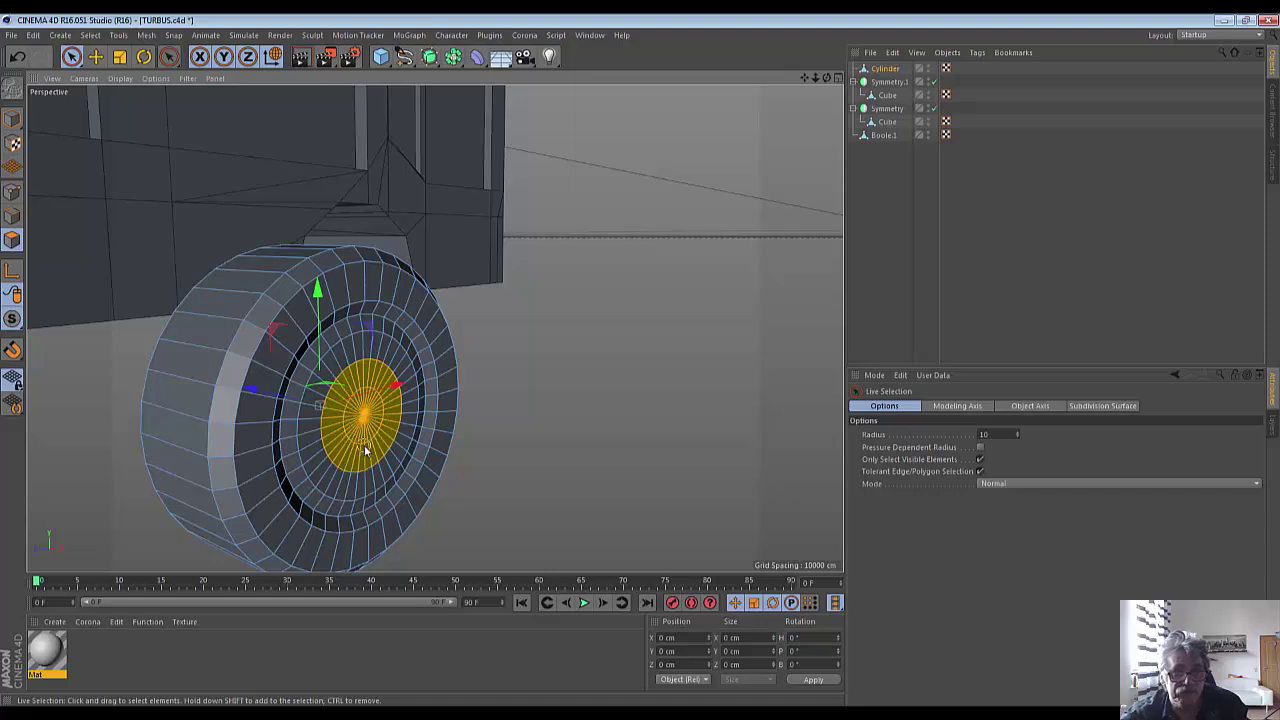
{"action": "right_click", "coordinate": [626, 367]}
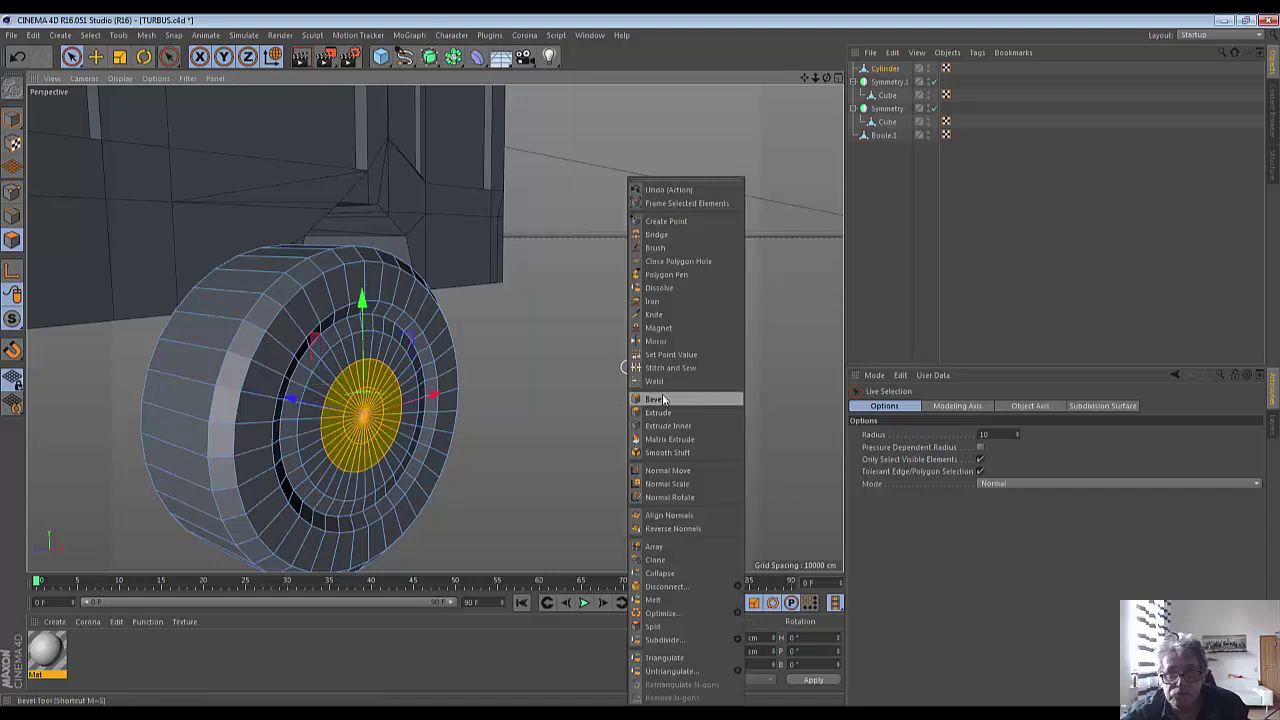
{"action": "left_click", "coordinate": [655, 399]}
{"action": "left_click_drag", "start_coordinate": [543, 450], "coordinate": [490, 450]}
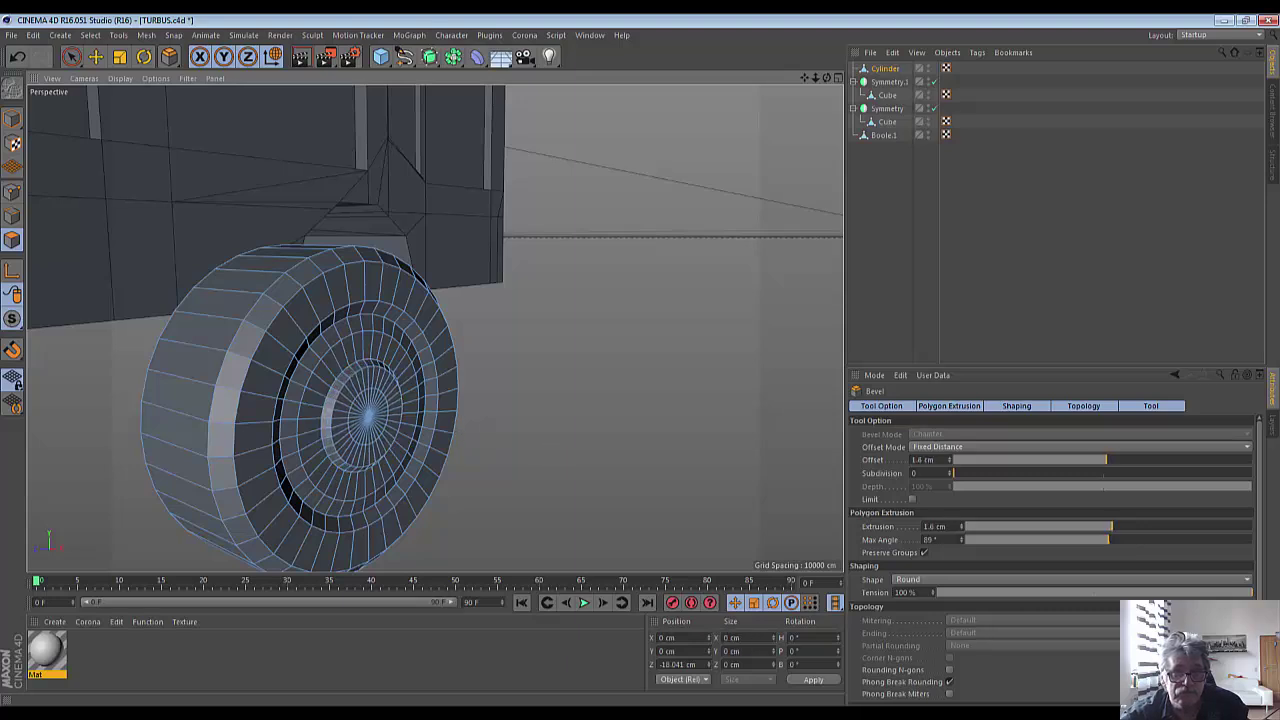
{"action": "left_click_drag", "start_coordinate": [551, 448], "coordinate": [538, 450]}
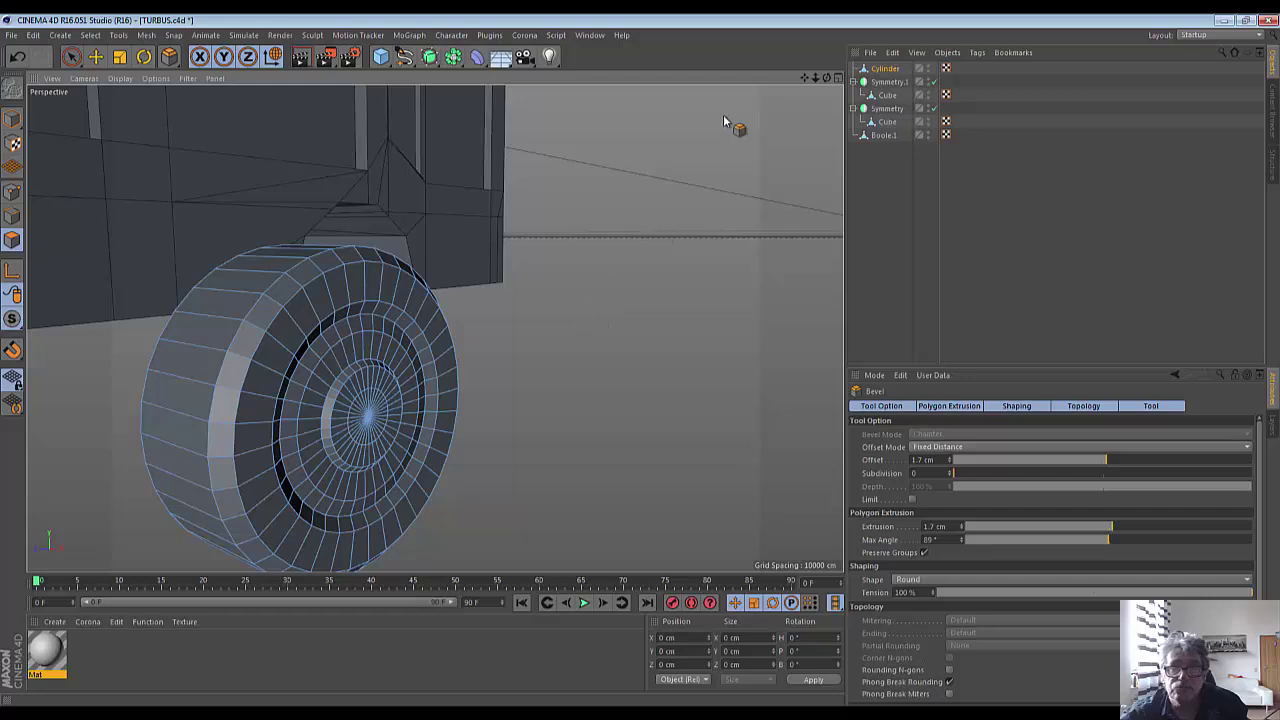
{"action": "mouse_move", "coordinate": [830, 82]}
{"action": "left_mouse_down"}
{"action": "mouse_move", "coordinate": [816, 78]}
{"action": "mouse_move", "coordinate": [826, 82]}
{"action": "left_mouse_up"}
{"action": "scroll", "coordinate": [690, 305], "scroll_direction": "down", "scroll_amount": 3}
In the maximized Front view, move the wheel into the front arch at about X 178.383 cm, then restore four views.
{"action": "left_click", "coordinate": [839, 84]}
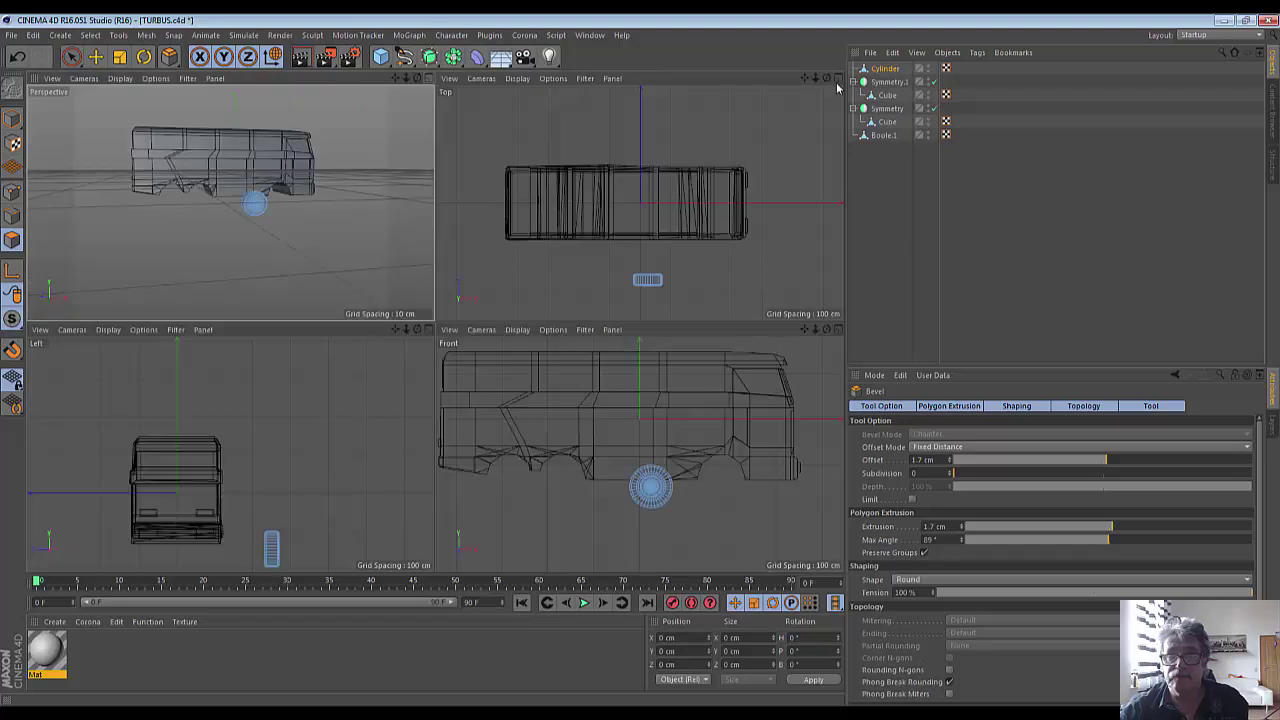
{"action": "left_click", "coordinate": [838, 330]}
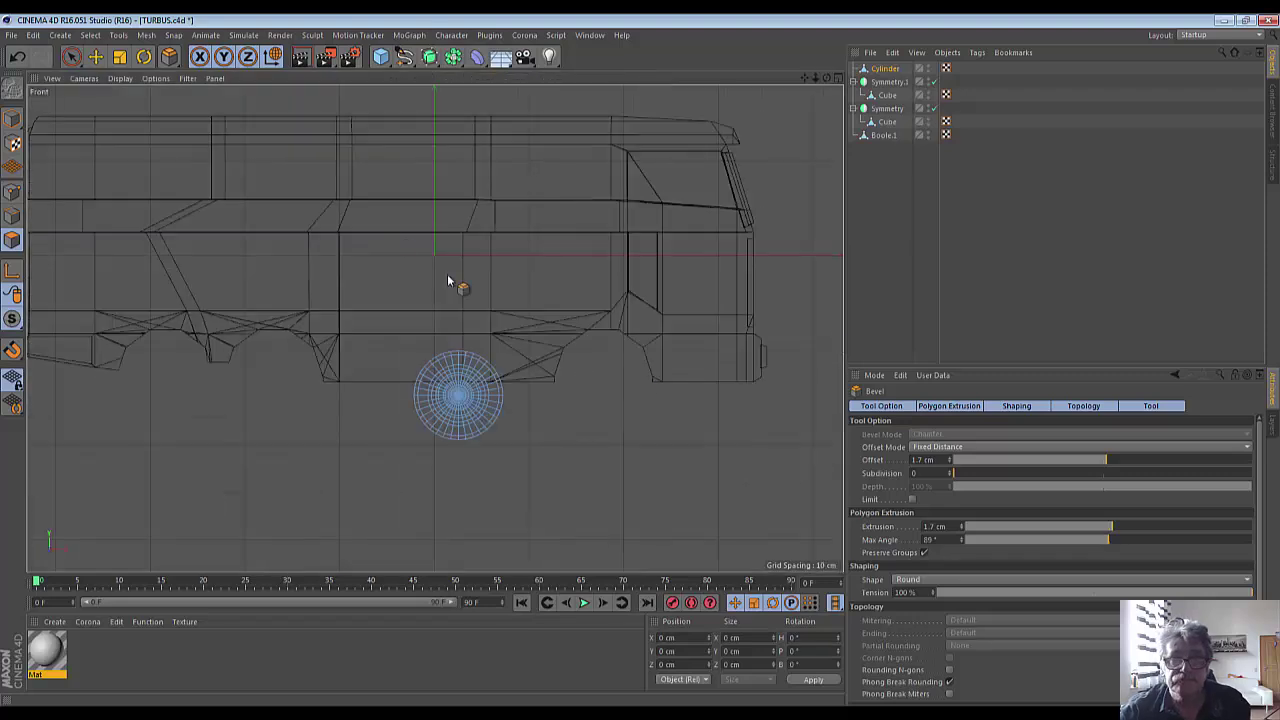
{"action": "left_click_drag", "start_coordinate": [13, 118], "coordinate": [40, 152]}
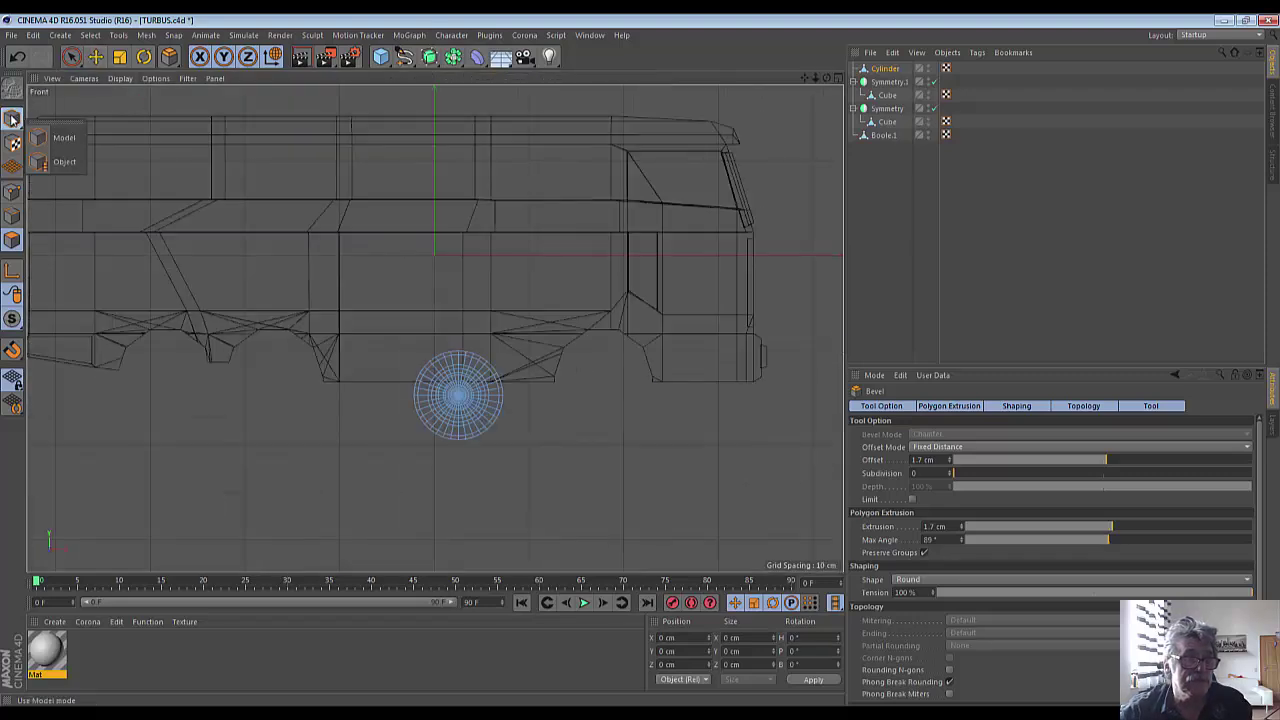
{"action": "left_click", "coordinate": [40, 140]}
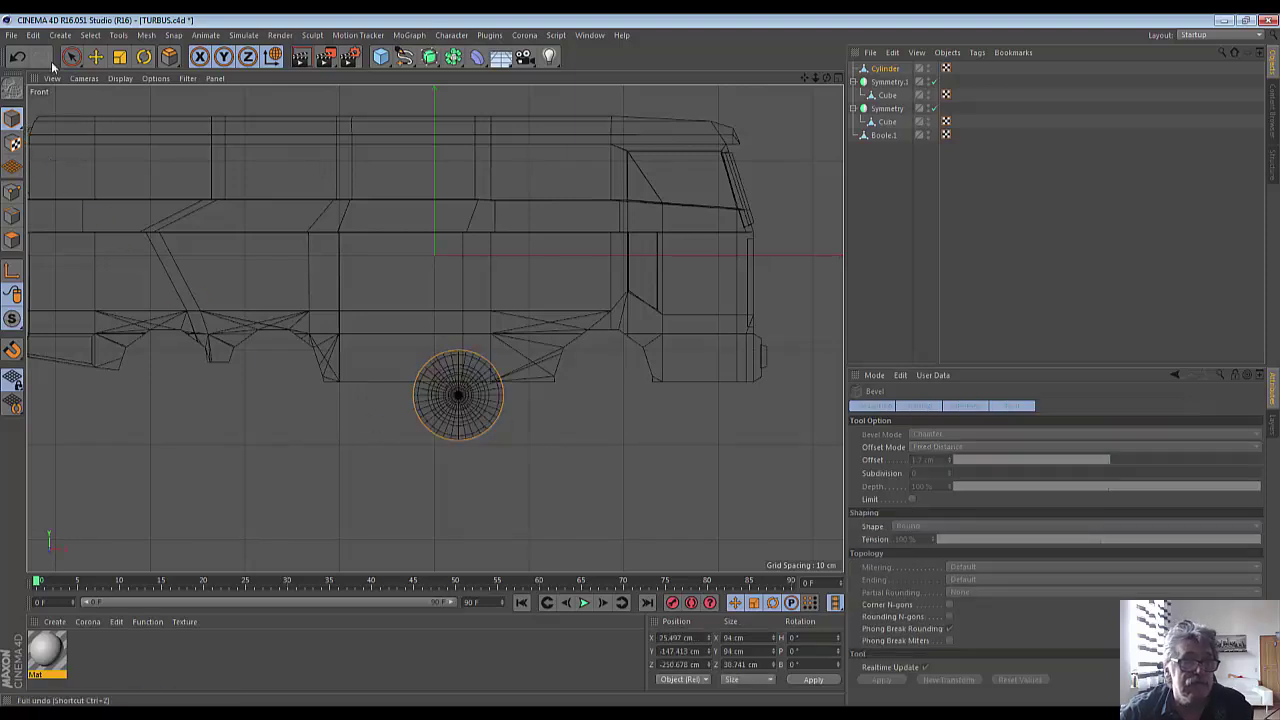
{"action": "left_click", "coordinate": [95, 57]}
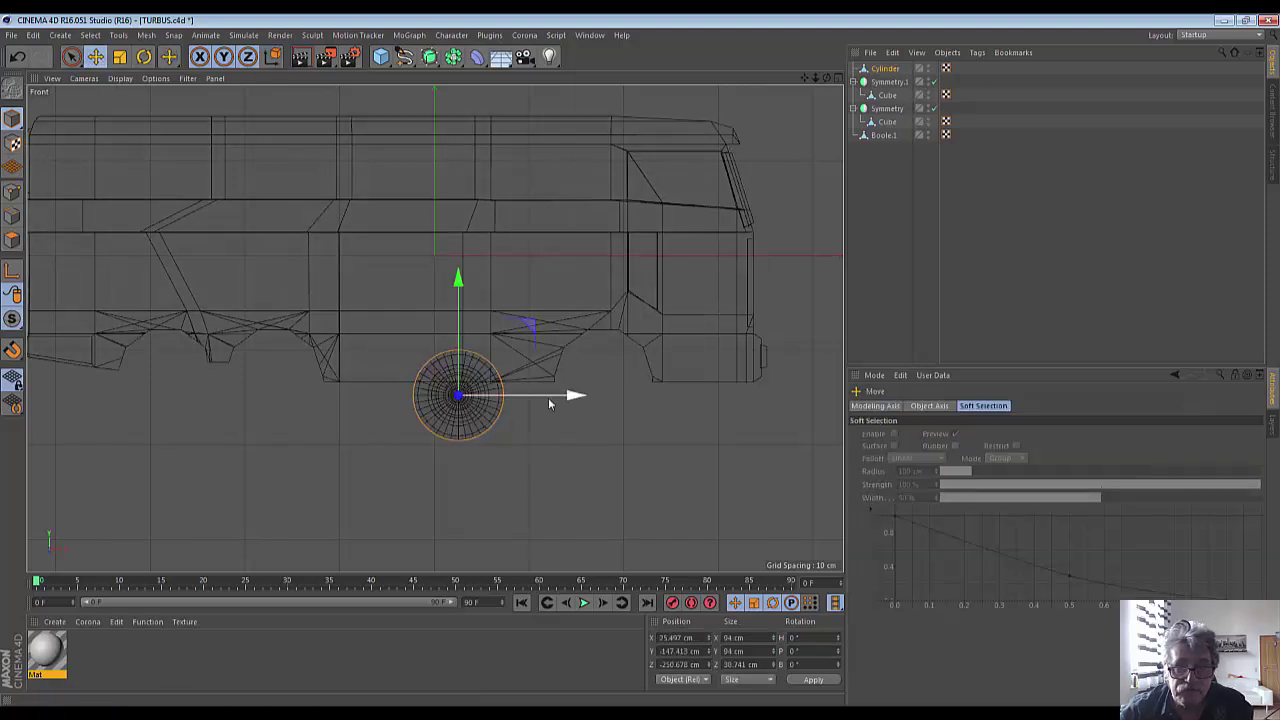
{"action": "left_click_drag", "start_coordinate": [572, 396], "coordinate": [720, 393]}
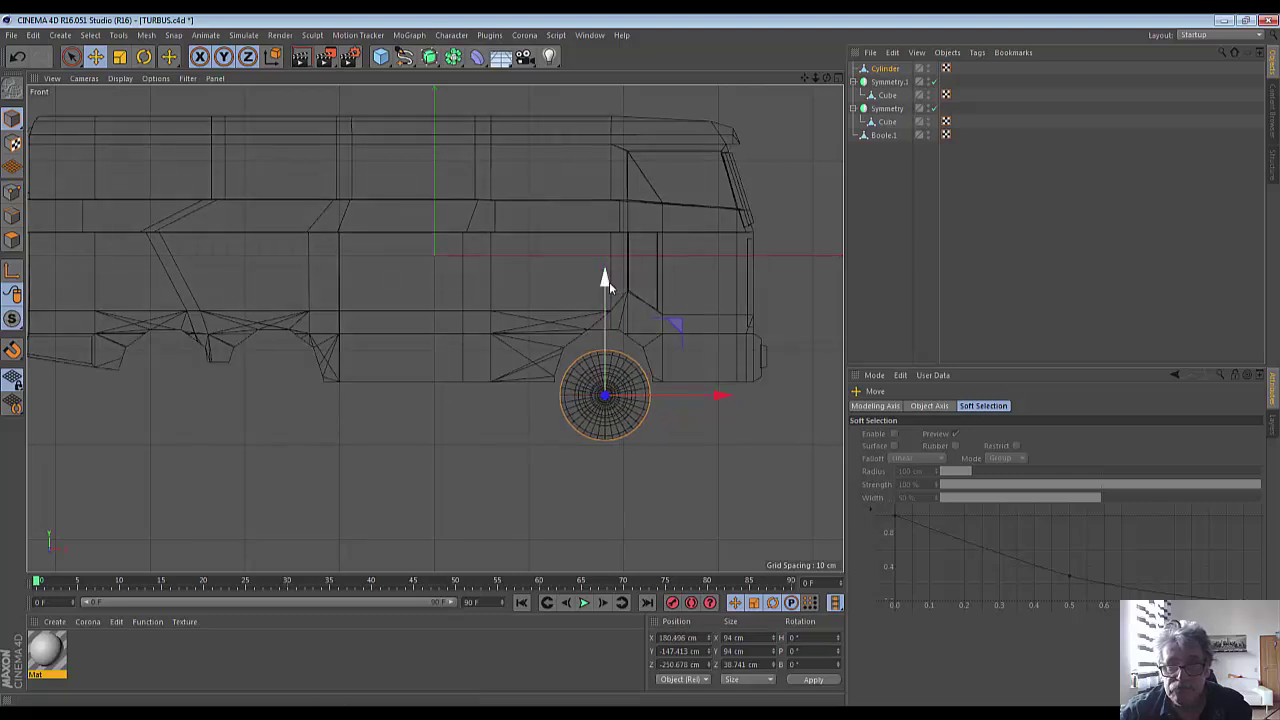
{"action": "left_click_drag", "start_coordinate": [604, 278], "coordinate": [603, 264]}
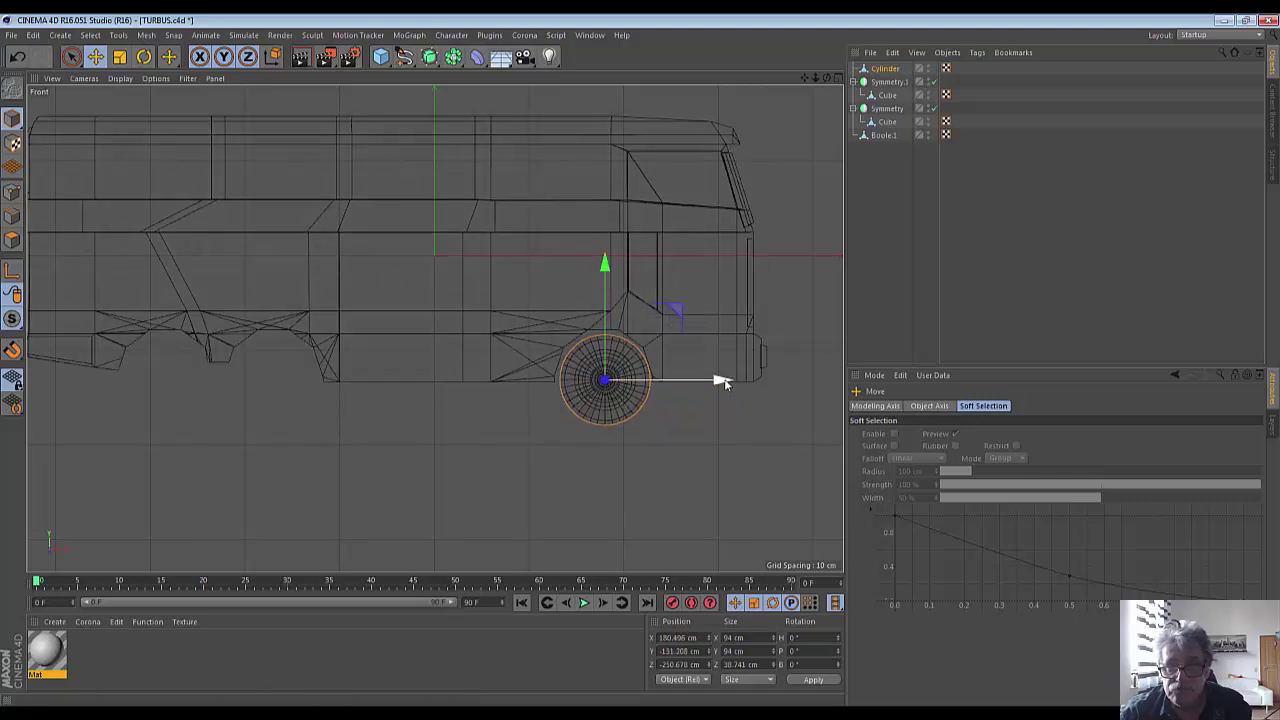
{"action": "left_click_drag", "start_coordinate": [728, 383], "coordinate": [723, 382]}
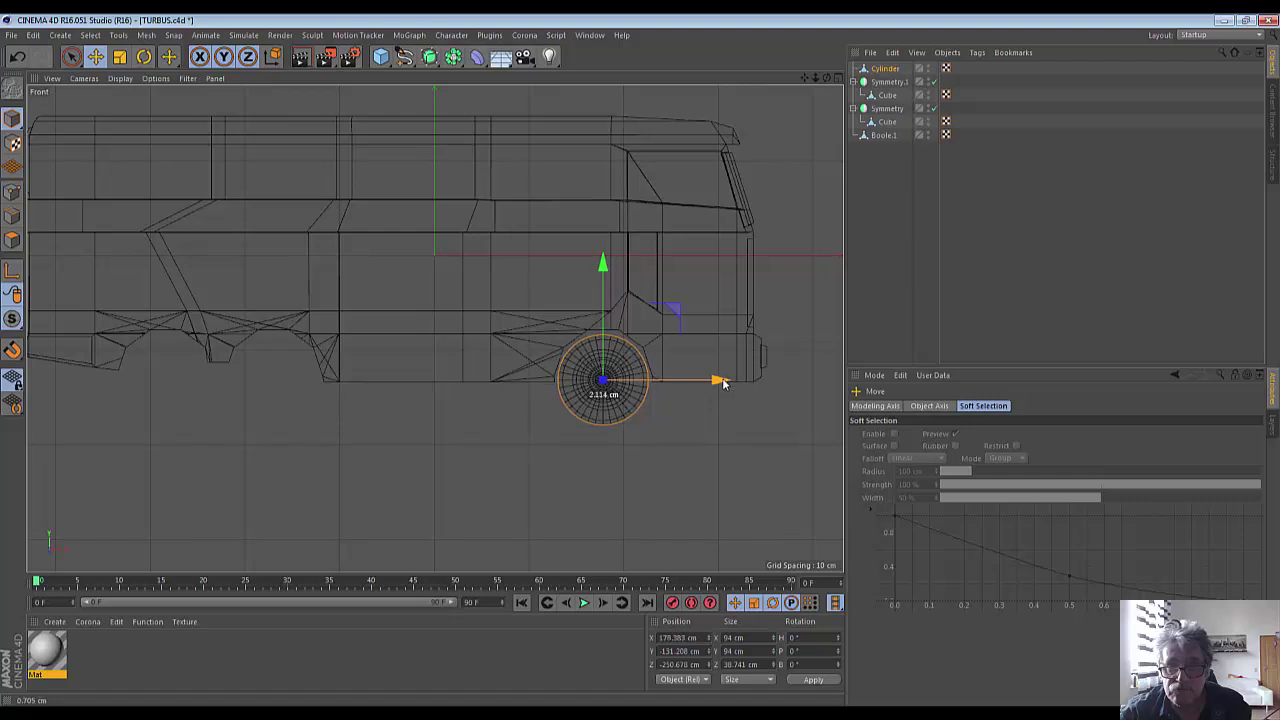
{"action": "left_click", "coordinate": [699, 460]}
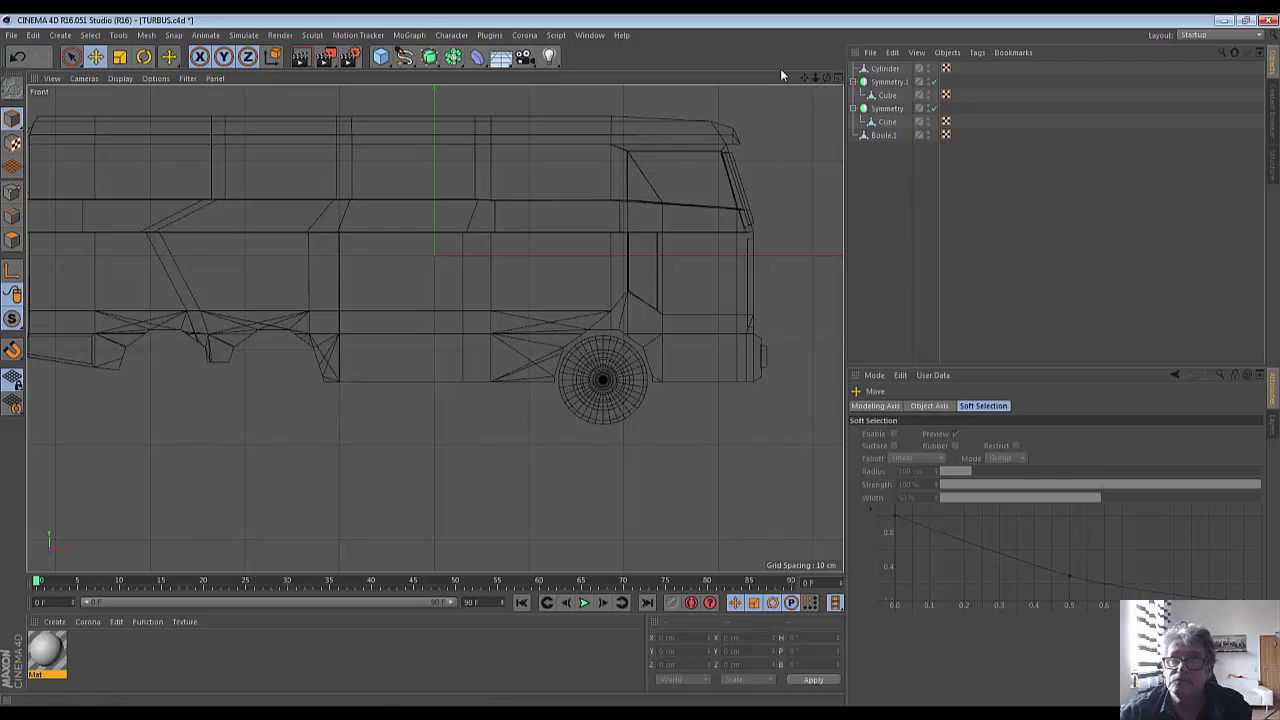
{"action": "left_click", "coordinate": [838, 79]}
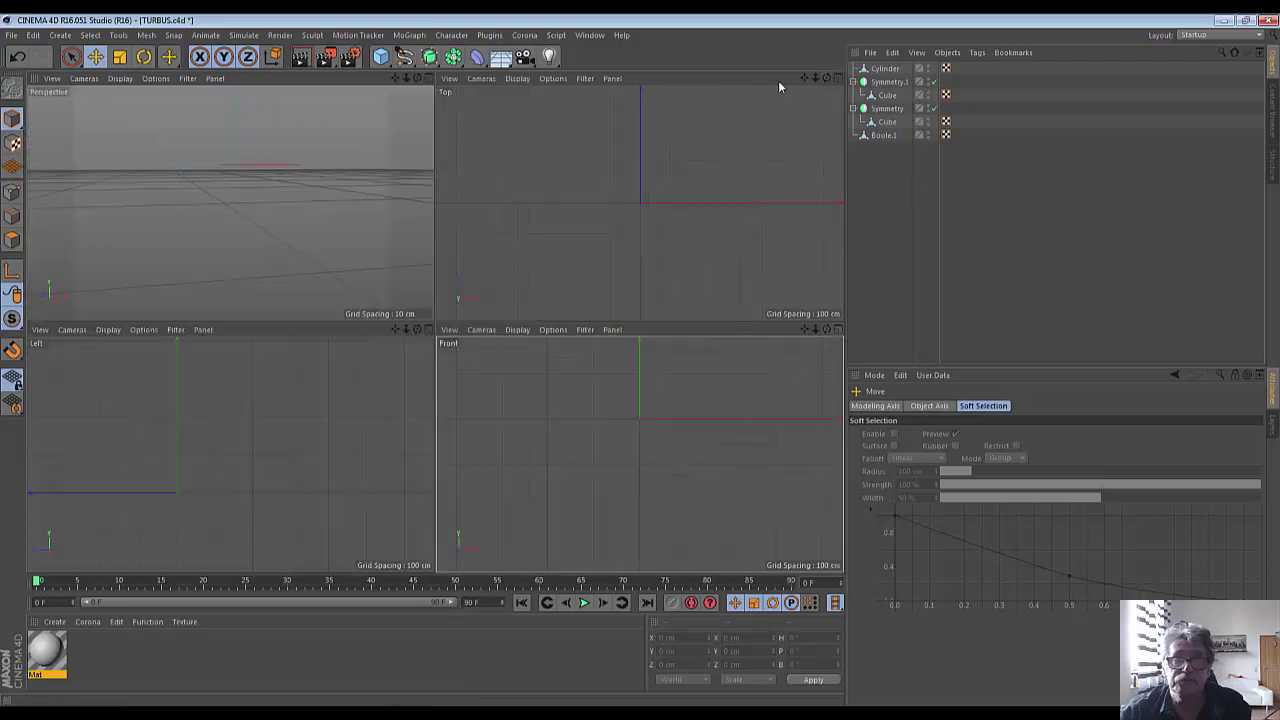
{"action": "left_click", "coordinate": [430, 79]}
Select the front wheel cylinder from above, undoing an accidental sideways move.
{"action": "left_click_drag", "start_coordinate": [417, 78], "coordinate": [447, 302]}
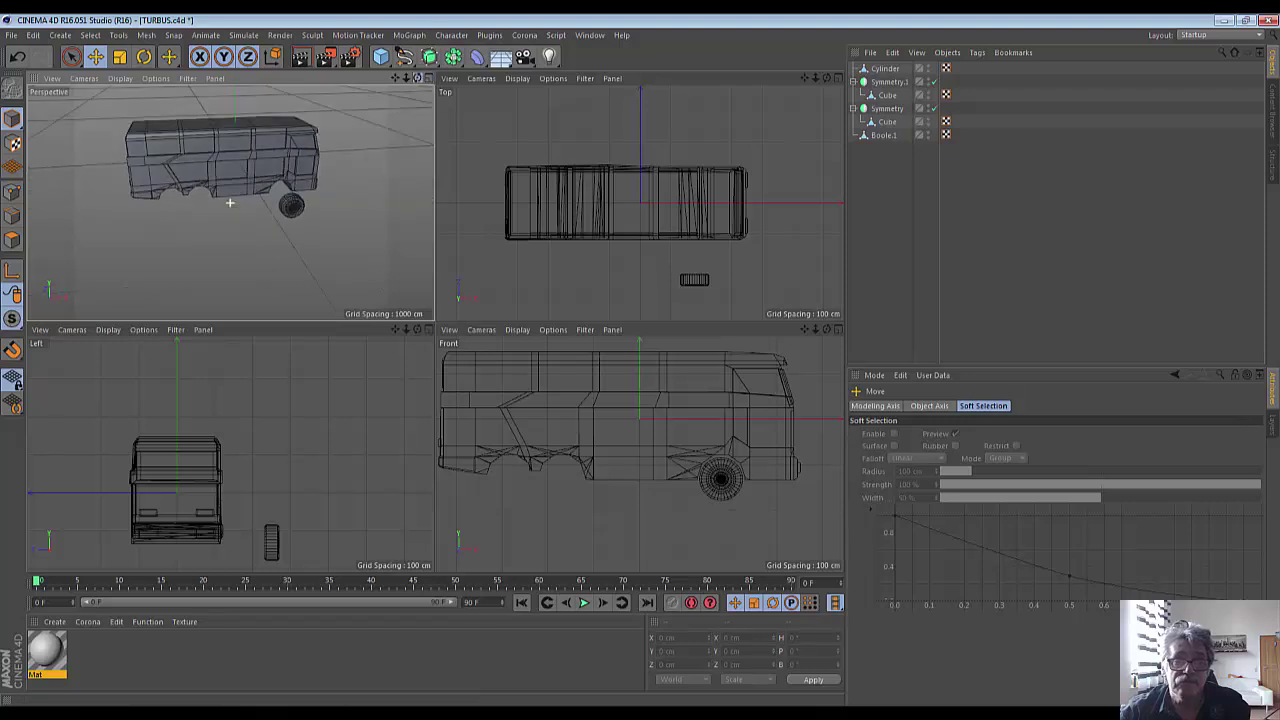
{"action": "left_click", "coordinate": [884, 69]}
{"action": "left_click_drag", "start_coordinate": [695, 224], "coordinate": [695, 177]}
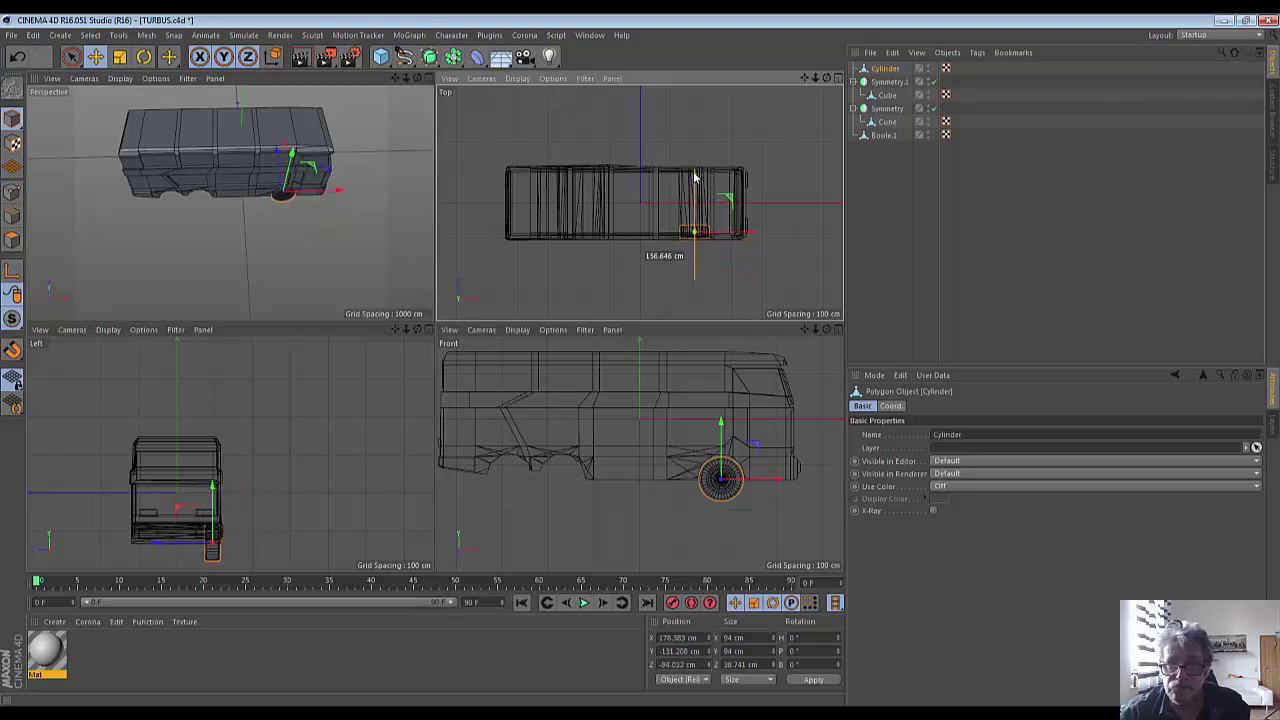
{"action": "key", "text": "ctrl+z"}
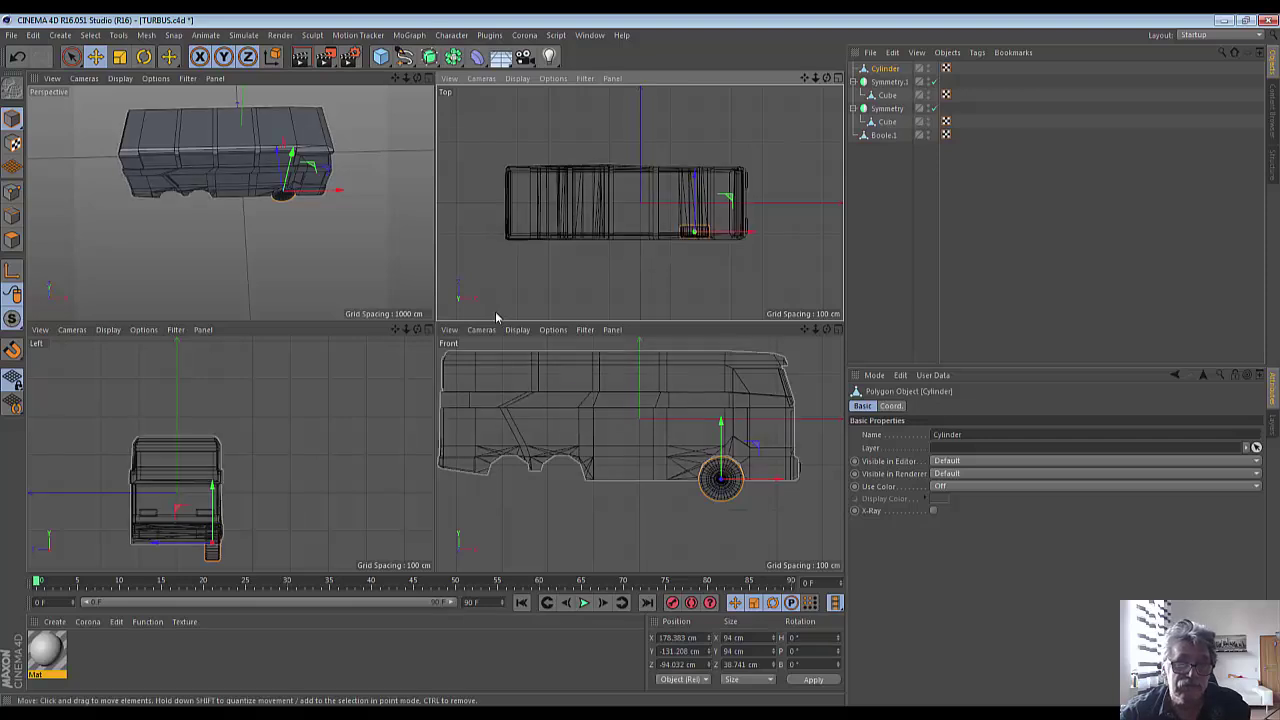
In an enlarged Perspective view, nudge the wheel's Z position to about -92 cm.
{"action": "left_click", "coordinate": [427, 331]}
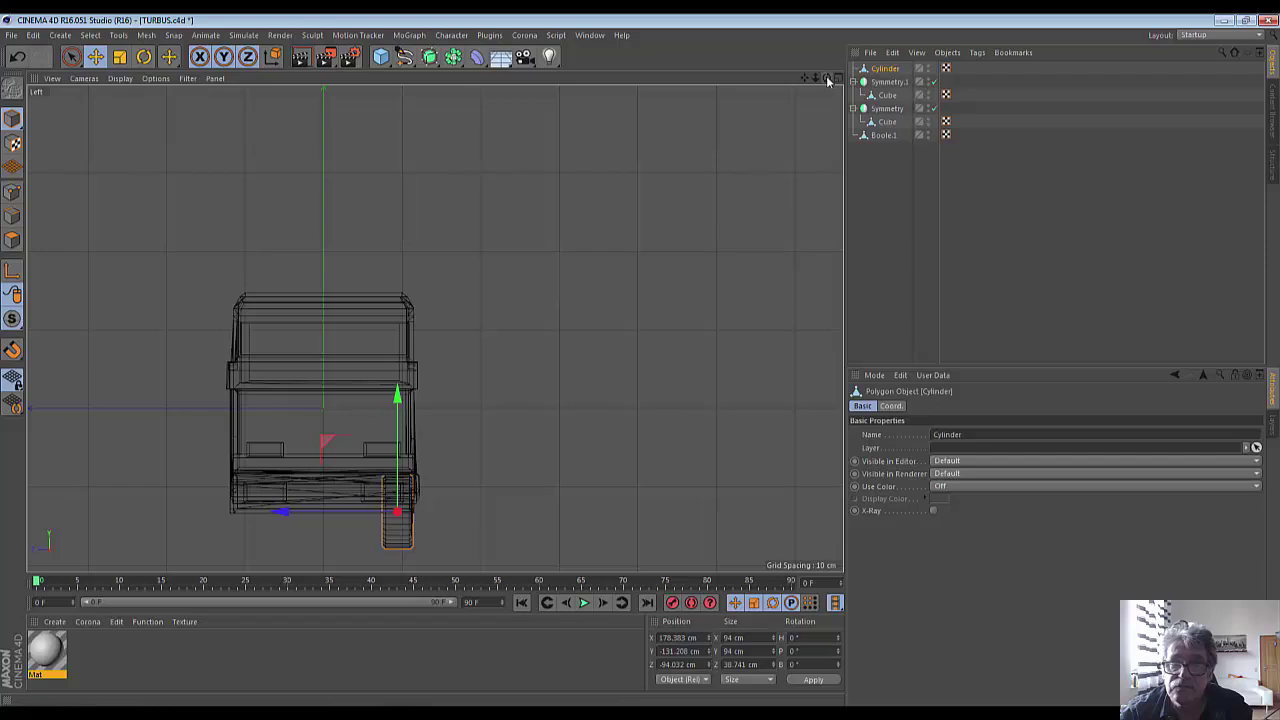
{"action": "mouse_move", "coordinate": [826, 77]}
{"action": "left_mouse_down"}
{"action": "mouse_move", "coordinate": [434, 328]}
{"action": "mouse_move", "coordinate": [840, 85]}
{"action": "left_mouse_up"}
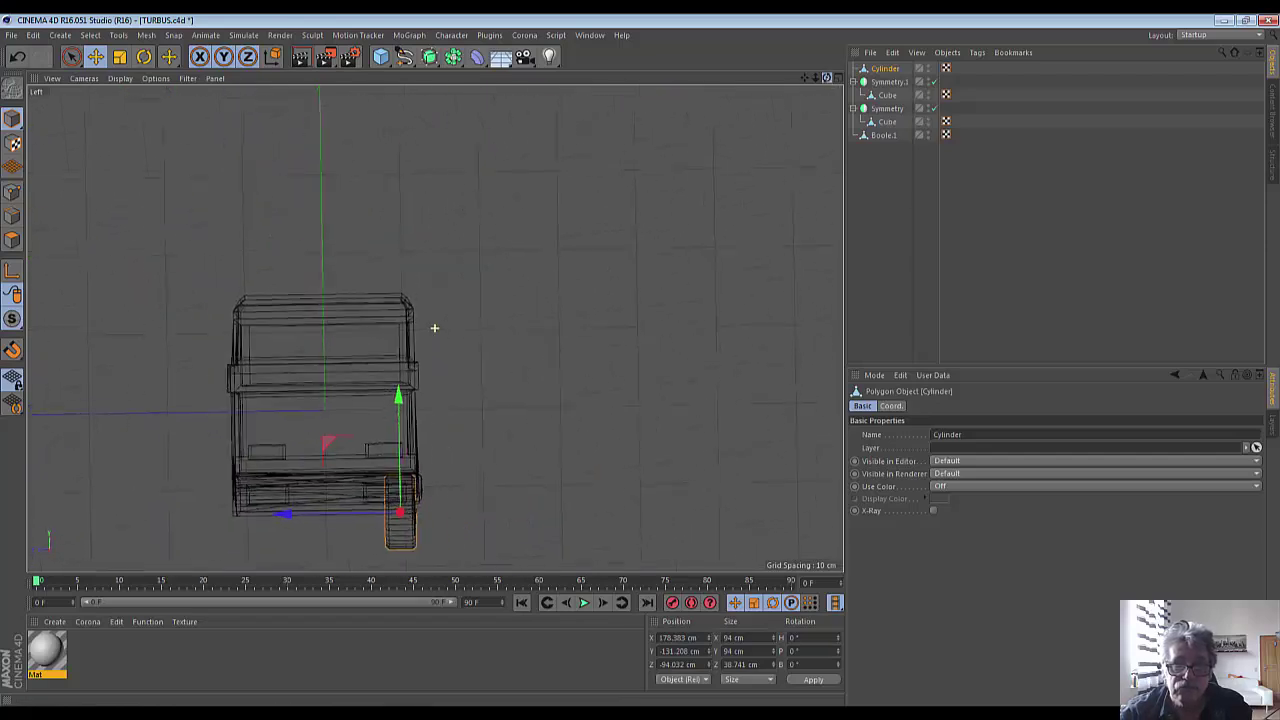
{"action": "left_click", "coordinate": [838, 79]}
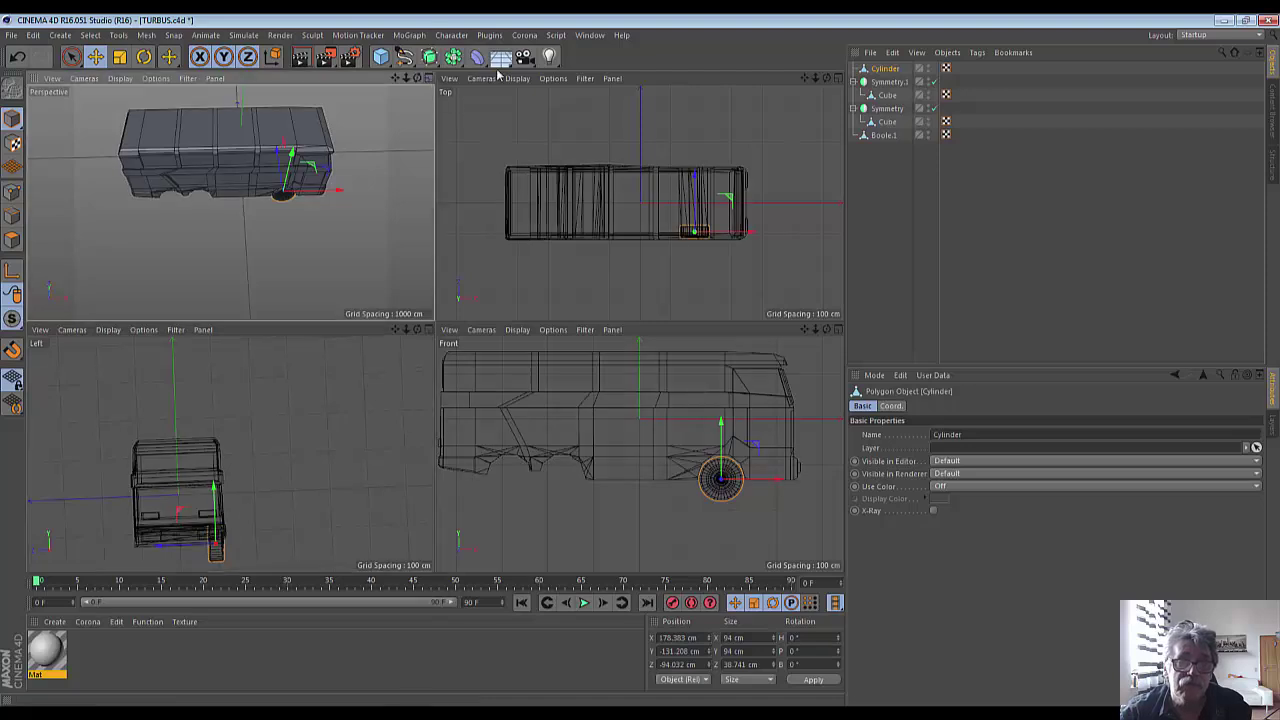
{"action": "scroll", "coordinate": [343, 177], "scroll_direction": "up", "scroll_amount": 3}
{"action": "scroll", "coordinate": [343, 177], "scroll_direction": "up", "scroll_amount": 3}
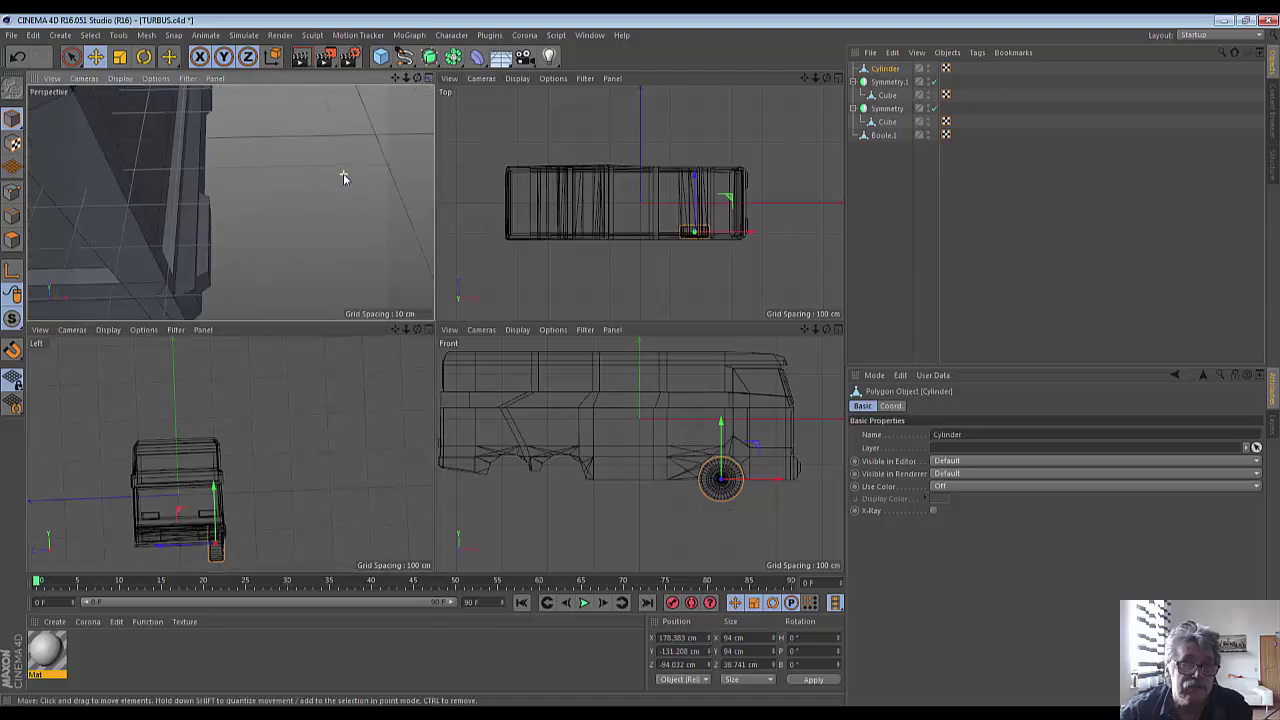
{"action": "scroll", "coordinate": [343, 177], "scroll_direction": "down", "scroll_amount": 2}
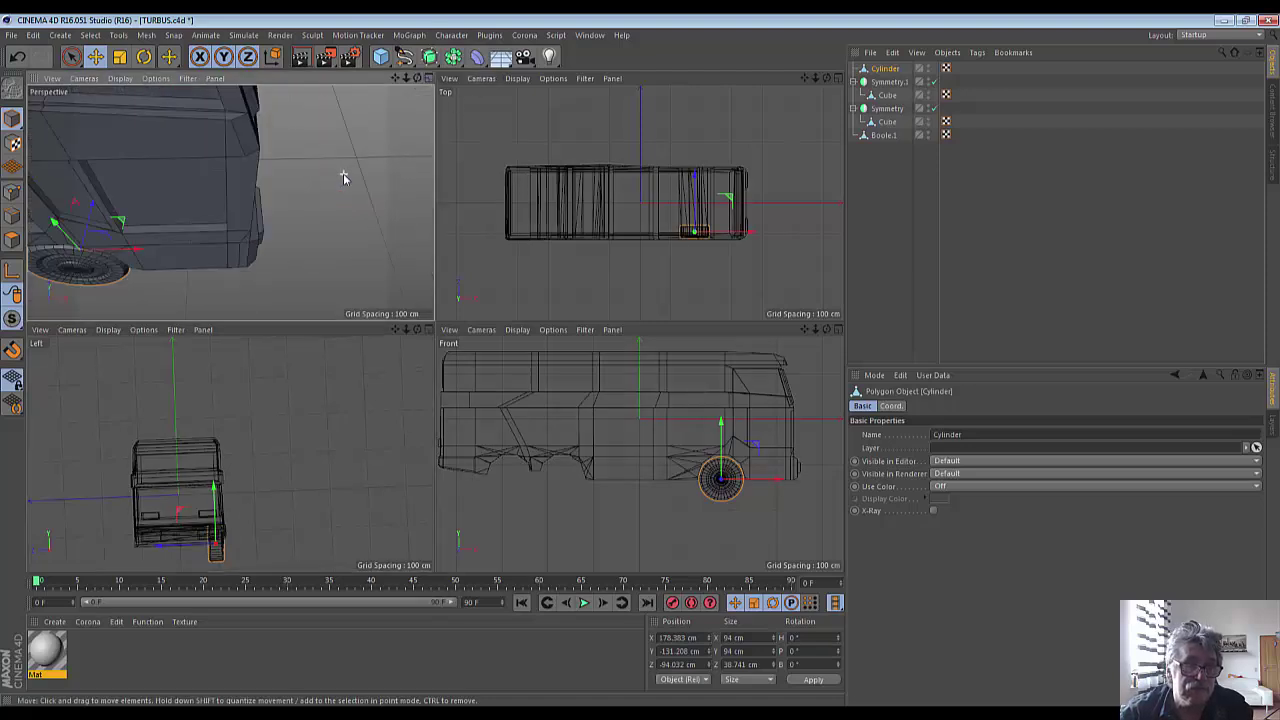
{"action": "left_click", "coordinate": [428, 79]}
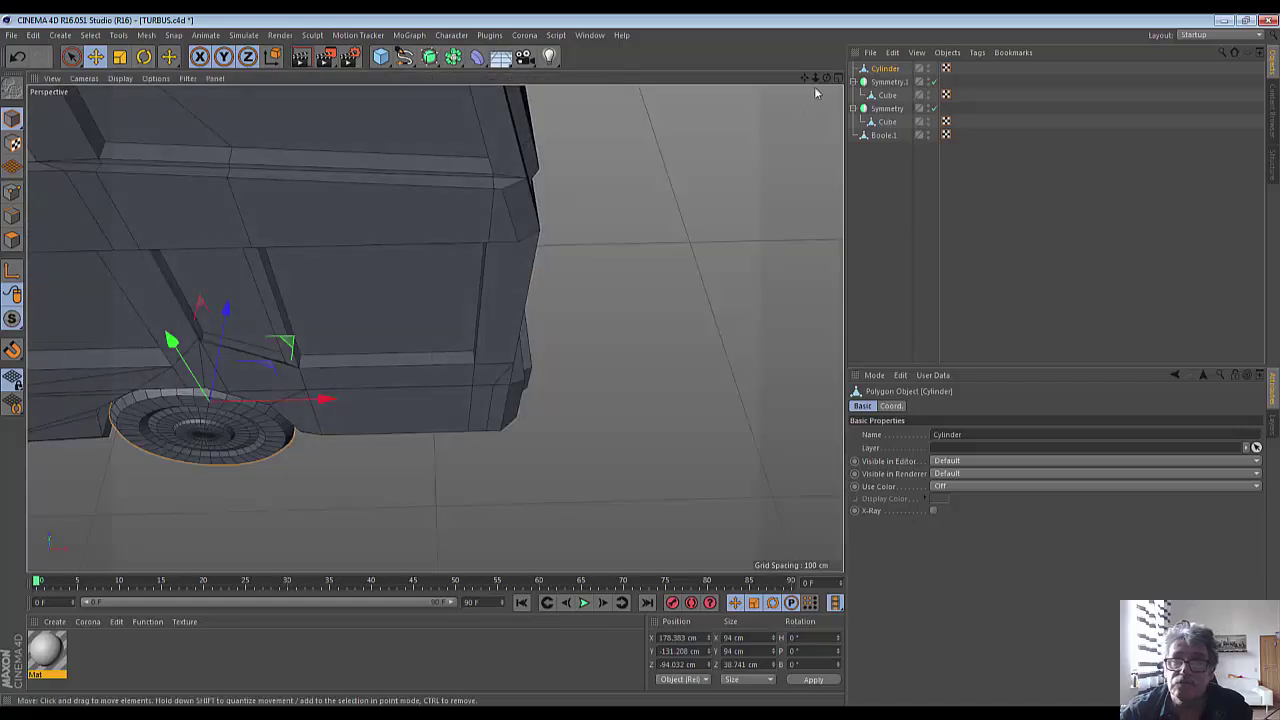
{"action": "left_click_drag", "start_coordinate": [434, 328], "coordinate": [781, 218], "text": "alt"}
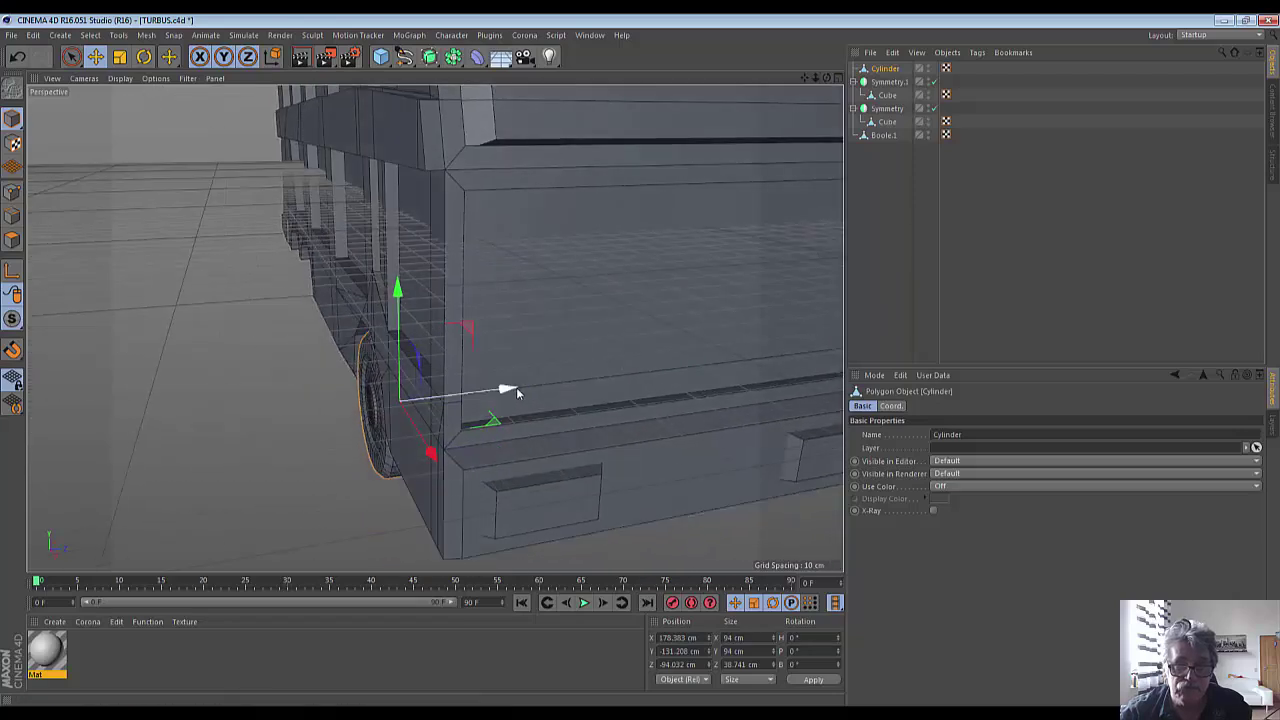
{"action": "left_click_drag", "start_coordinate": [510, 390], "coordinate": [510, 390]}
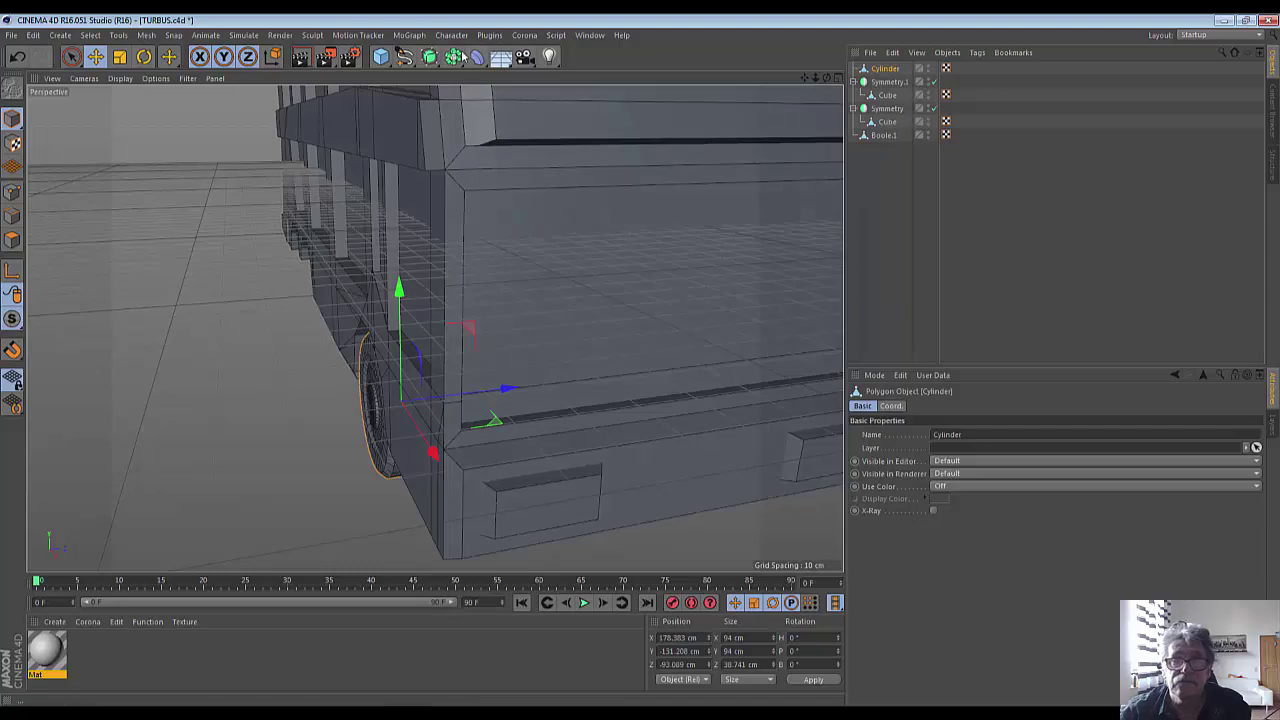
Add a Symmetry object containing the Cylinder and set its Mirror Plane to XY.
{"action": "mouse_move", "coordinate": [452, 57]}
{"action": "left_mouse_down"}
{"action": "mouse_move", "coordinate": [522, 114]}
{"action": "mouse_move", "coordinate": [607, 123]}
{"action": "left_mouse_up"}
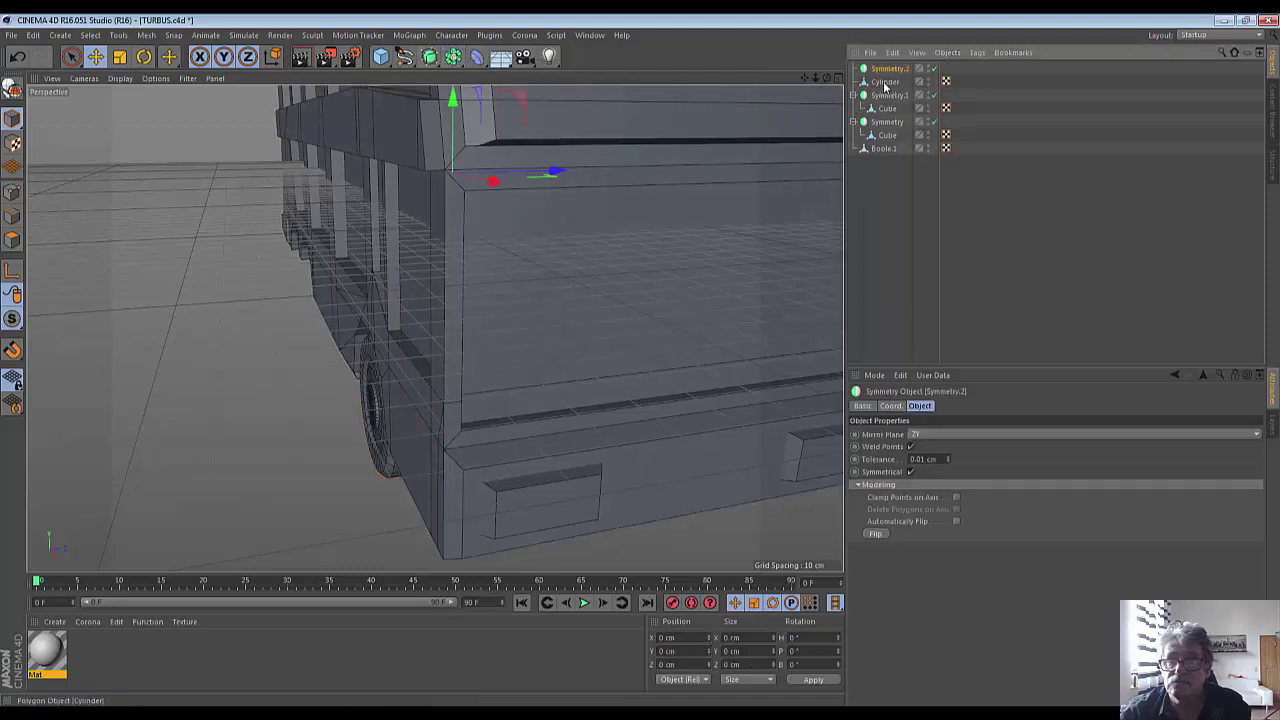
{"action": "left_click_drag", "start_coordinate": [886, 70], "coordinate": [888, 70]}
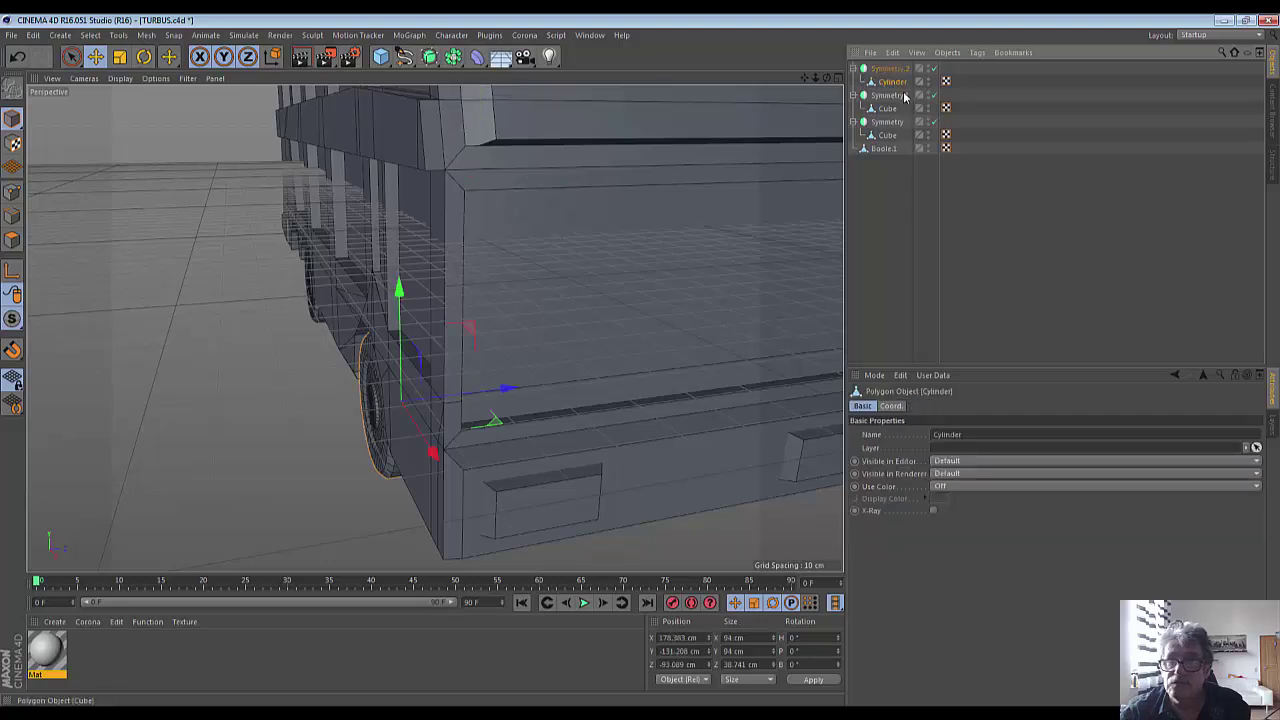
{"action": "left_click", "coordinate": [889, 68]}
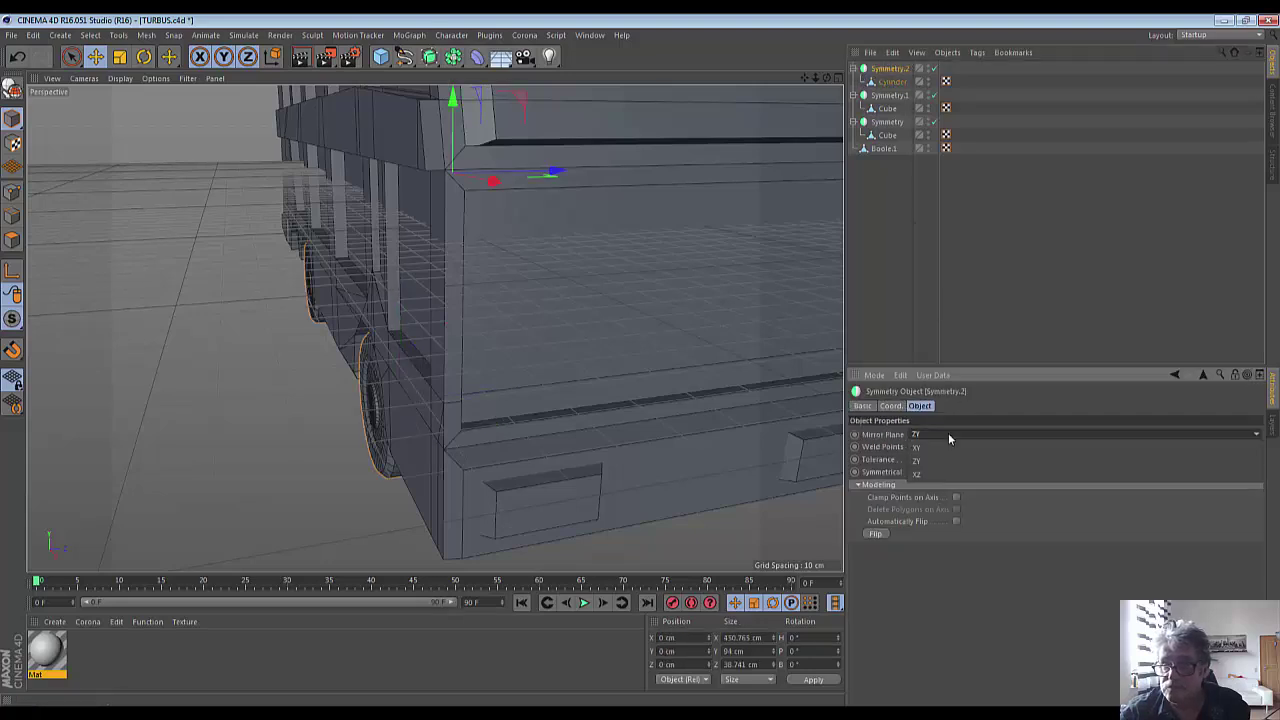
{"action": "left_click", "coordinate": [948, 436]}
{"action": "left_click", "coordinate": [932, 446]}
Check the mirrored wheel from a three-quarter rear view, then begin renaming Symmetry.2.
{"action": "scroll", "coordinate": [815, 226], "scroll_direction": "down", "scroll_amount": 3}
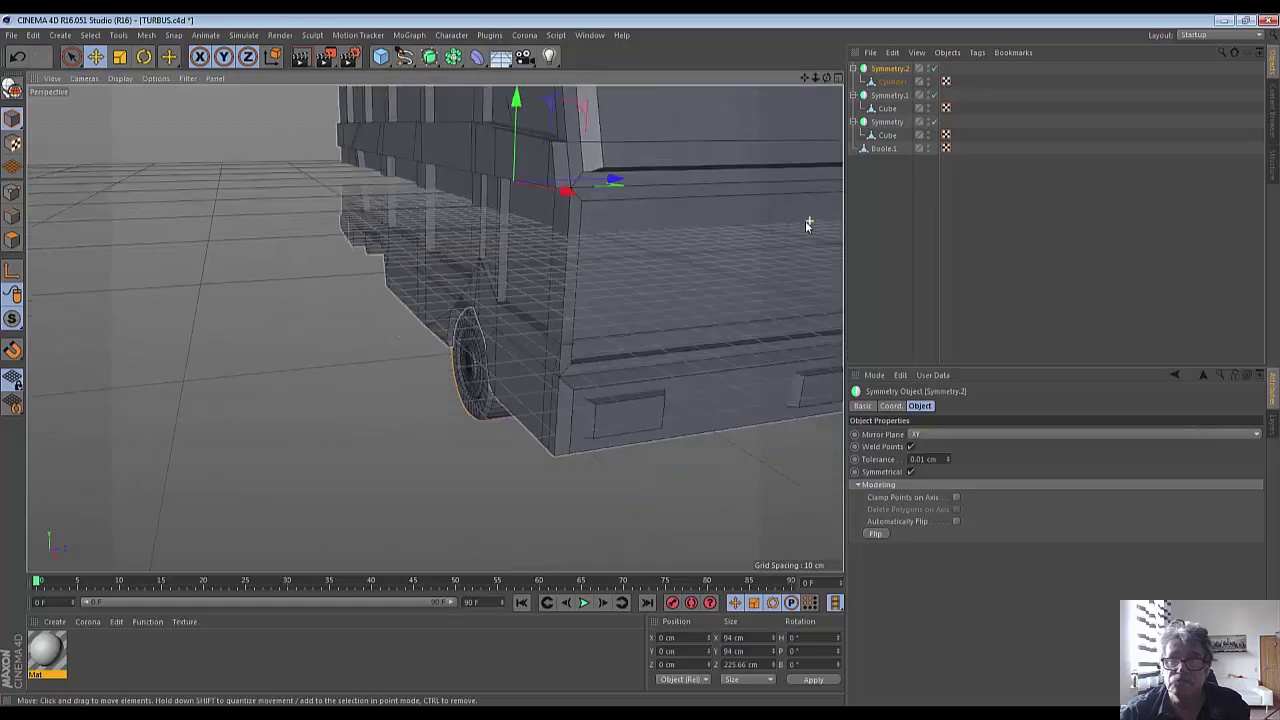
{"action": "scroll", "coordinate": [805, 112], "scroll_direction": "down", "scroll_amount": 2}
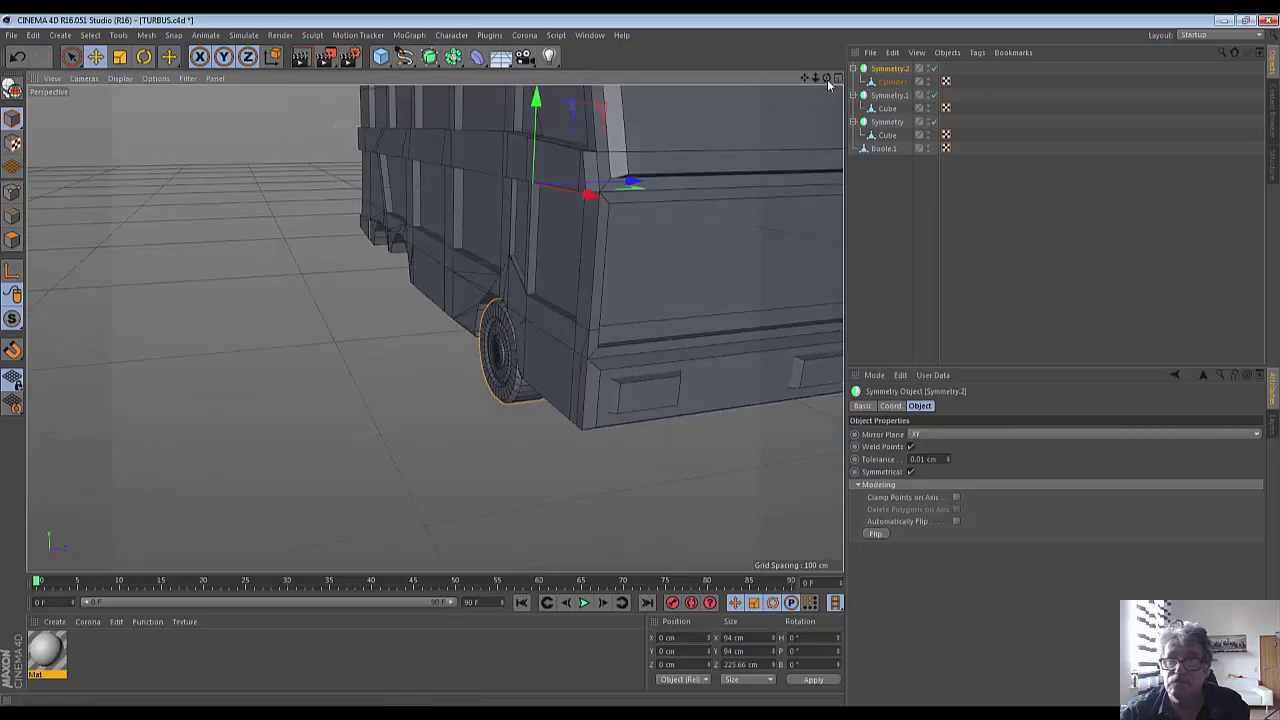
{"action": "scroll", "coordinate": [434, 326], "scroll_direction": "up", "scroll_amount": 2}
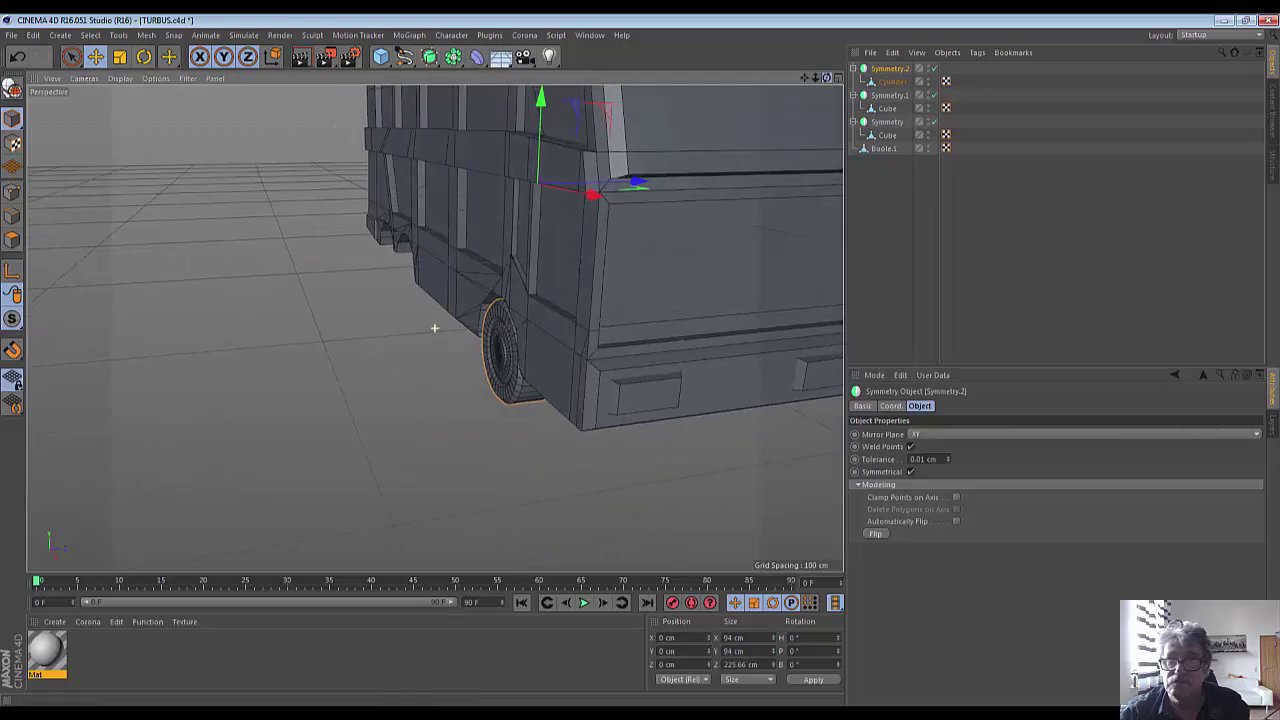
{"action": "scroll", "coordinate": [434, 326], "scroll_direction": "up", "scroll_amount": 3}
{"action": "scroll", "coordinate": [434, 326], "scroll_direction": "up", "scroll_amount": 3}
{"action": "scroll", "coordinate": [434, 326], "scroll_direction": "up", "scroll_amount": 3}
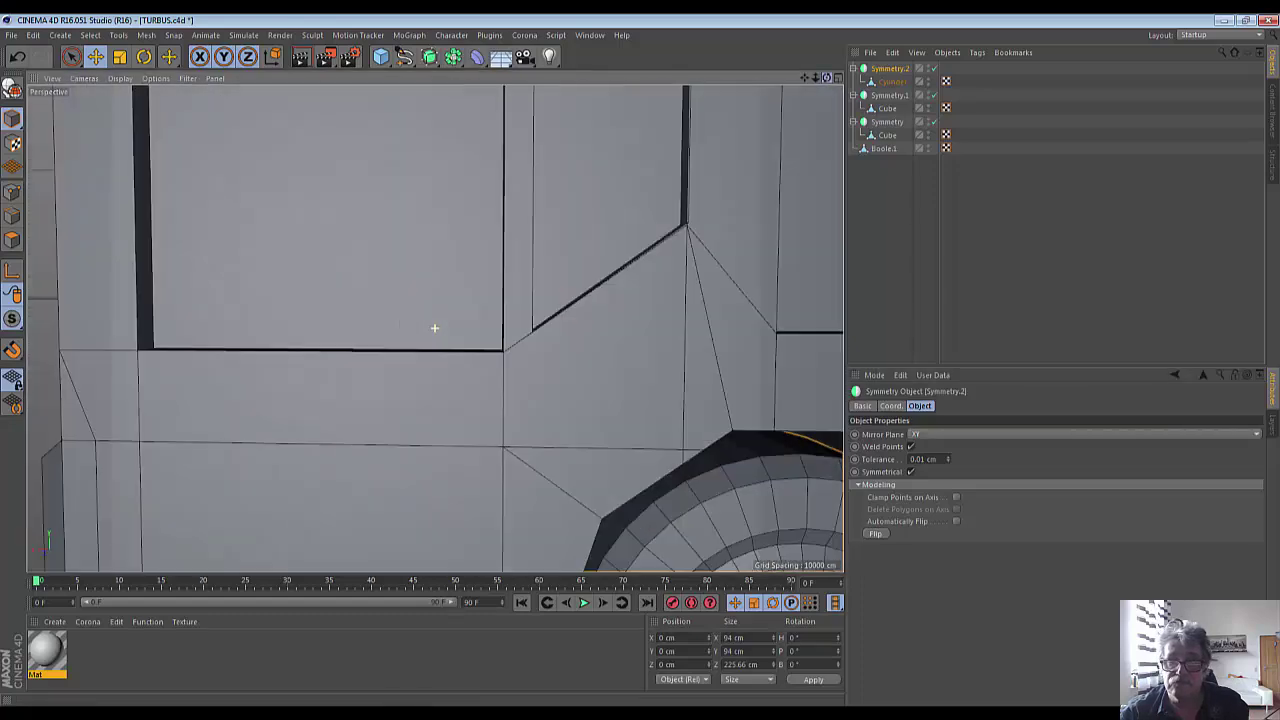
{"action": "scroll", "coordinate": [434, 327], "scroll_direction": "down", "scroll_amount": 4}
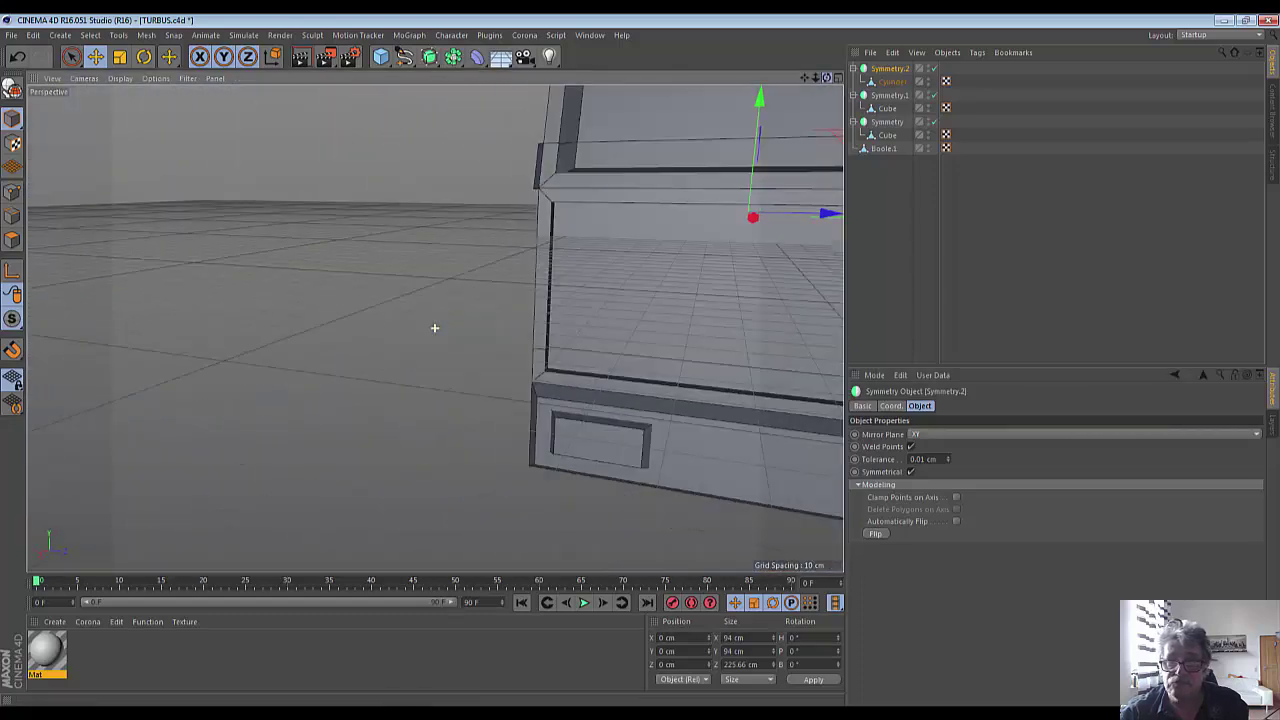
{"action": "scroll", "coordinate": [434, 327], "scroll_direction": "down", "scroll_amount": 3}
{"action": "scroll", "coordinate": [434, 327], "scroll_direction": "down", "scroll_amount": 2}
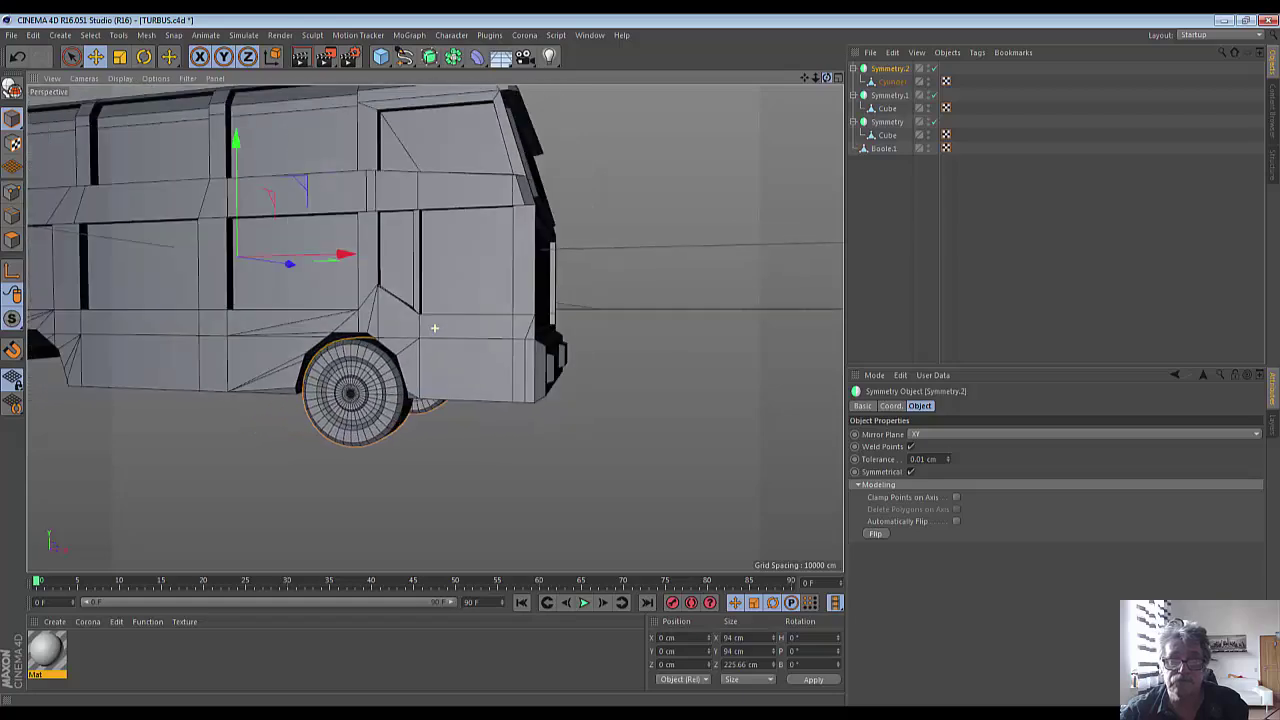
{"action": "left_click_drag", "start_coordinate": [434, 327], "coordinate": [470, 320], "text": "alt"}
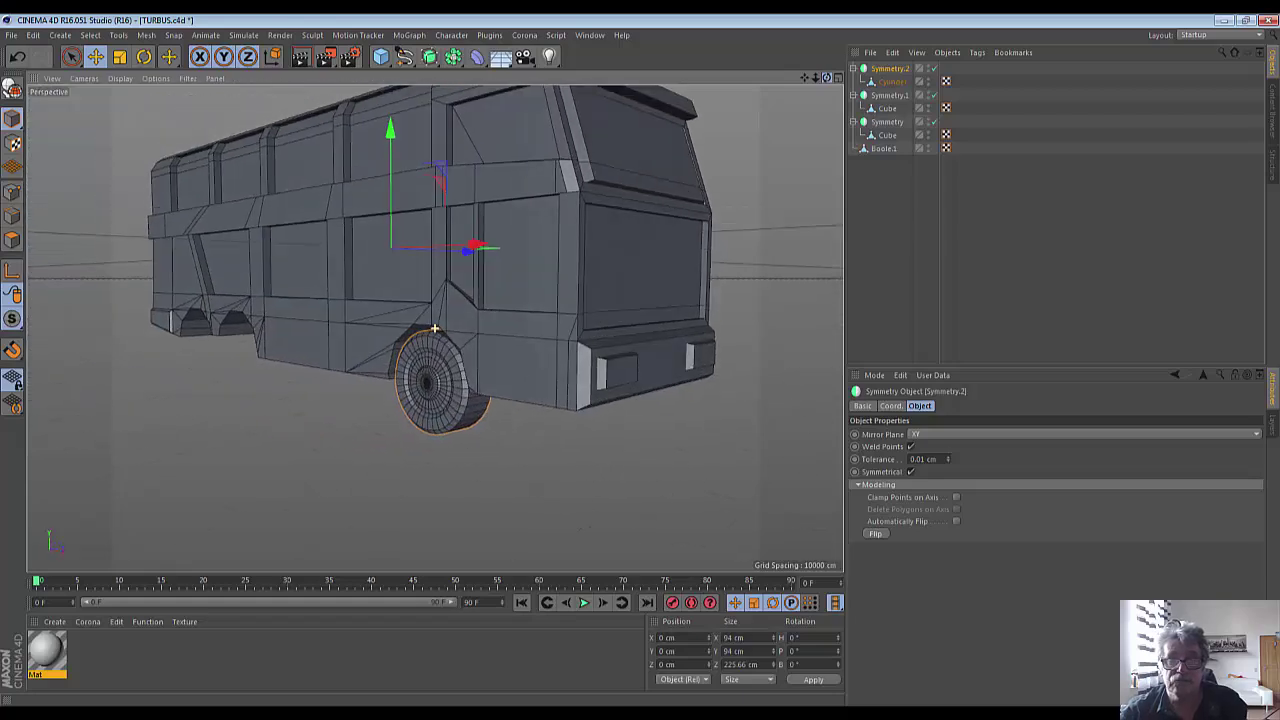
{"action": "double_click", "coordinate": [892, 70]}
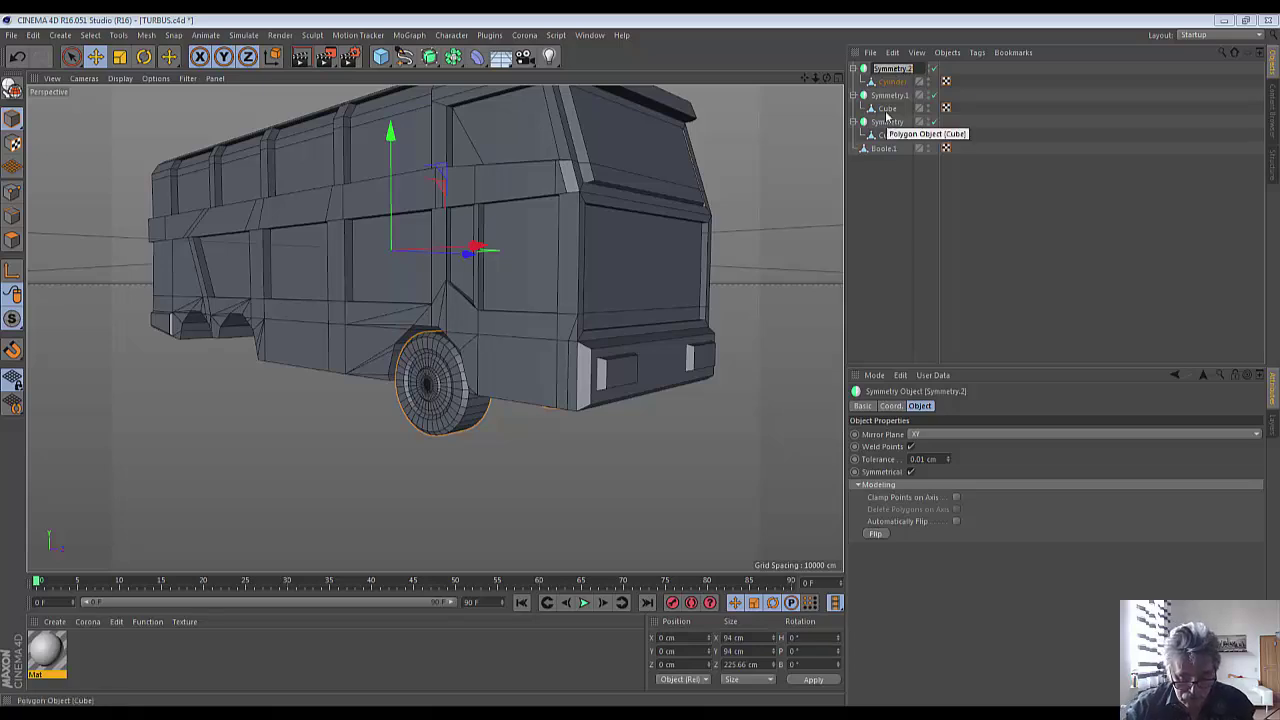
Rename the Symmetry.2 wheel group to 'rad'.
{"action": "key", "text": "BackSpace"}
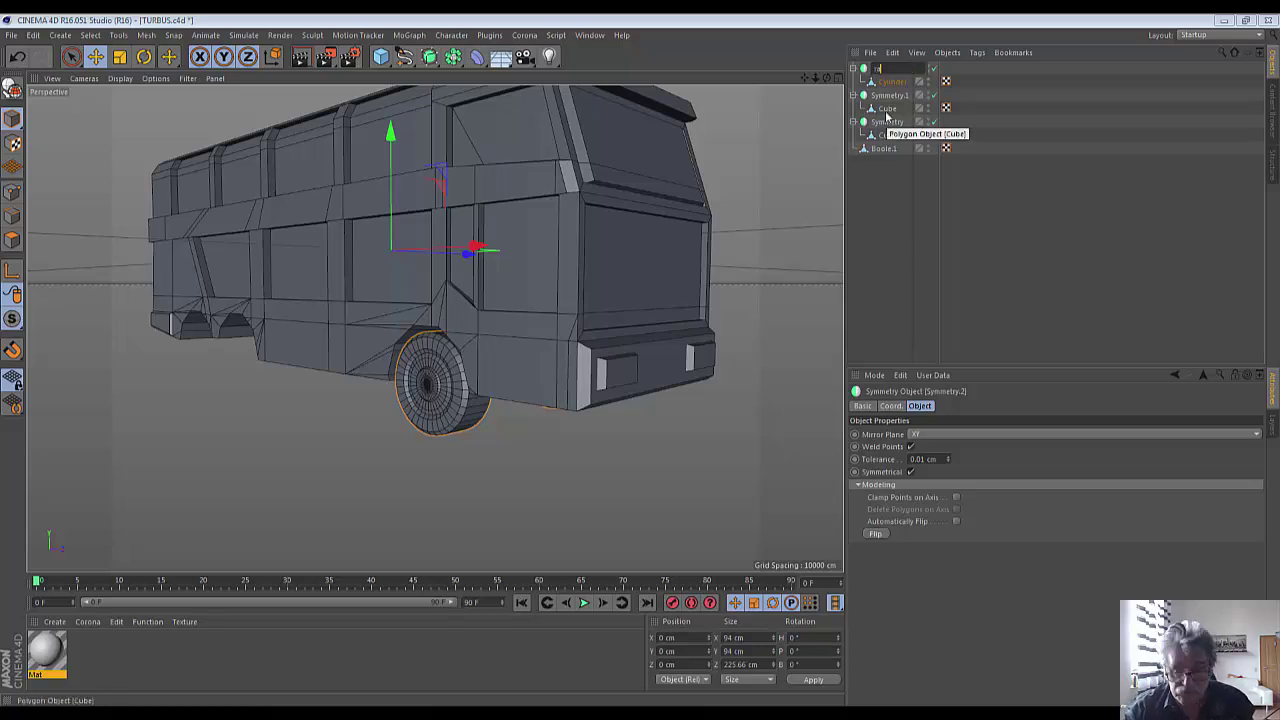
{"action": "type", "text": "d"}
{"action": "key", "text": "Return"}
{"action": "key", "text": "Return"}
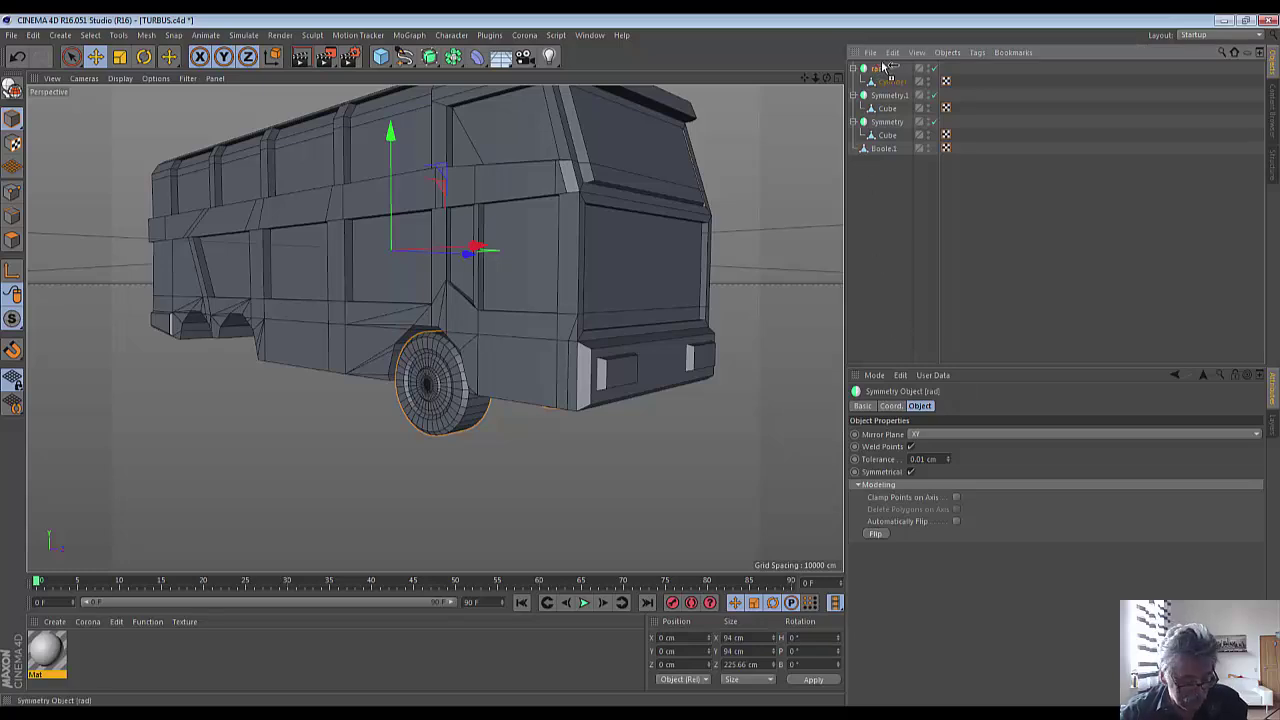
Duplicate rad as rad.1 and move it along X to the rear axle in the Front view.
{"action": "key", "text": "ctrl+c"}
{"action": "key", "text": "ctrl+v"}
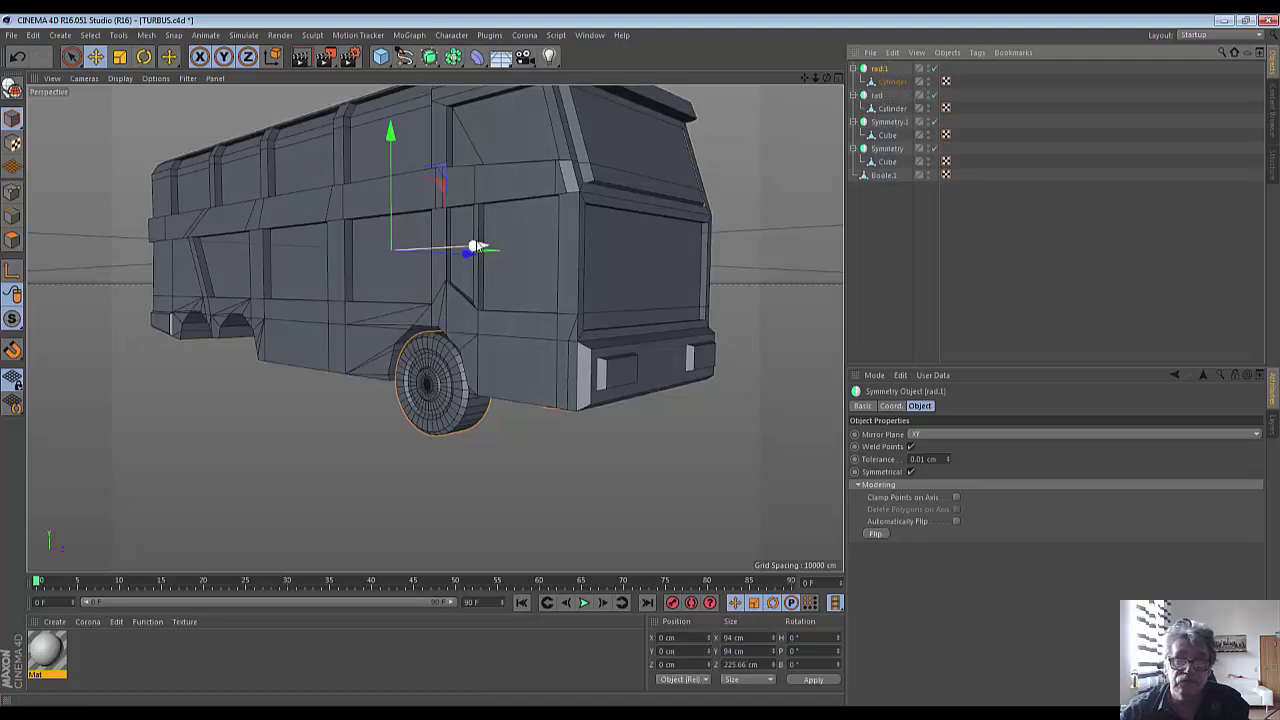
{"action": "left_click_drag", "start_coordinate": [476, 249], "coordinate": [309, 250]}
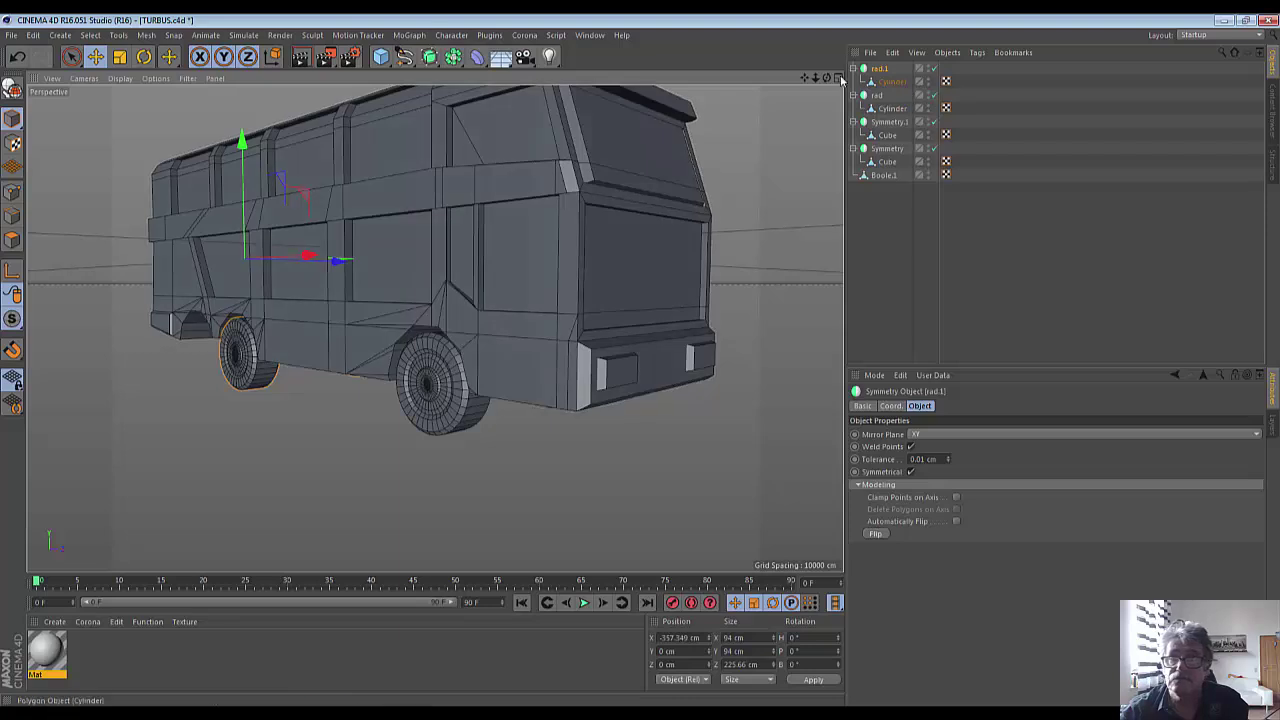
{"action": "left_click", "coordinate": [838, 78]}
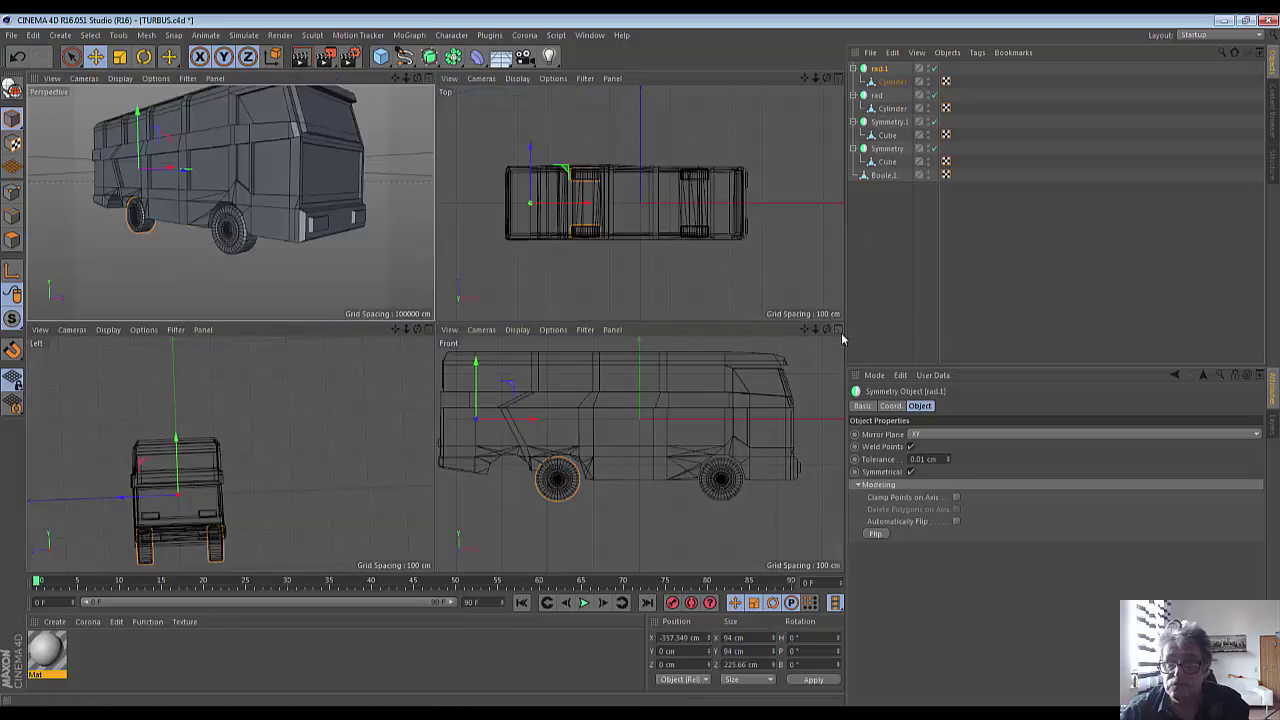
{"action": "left_click", "coordinate": [838, 329]}
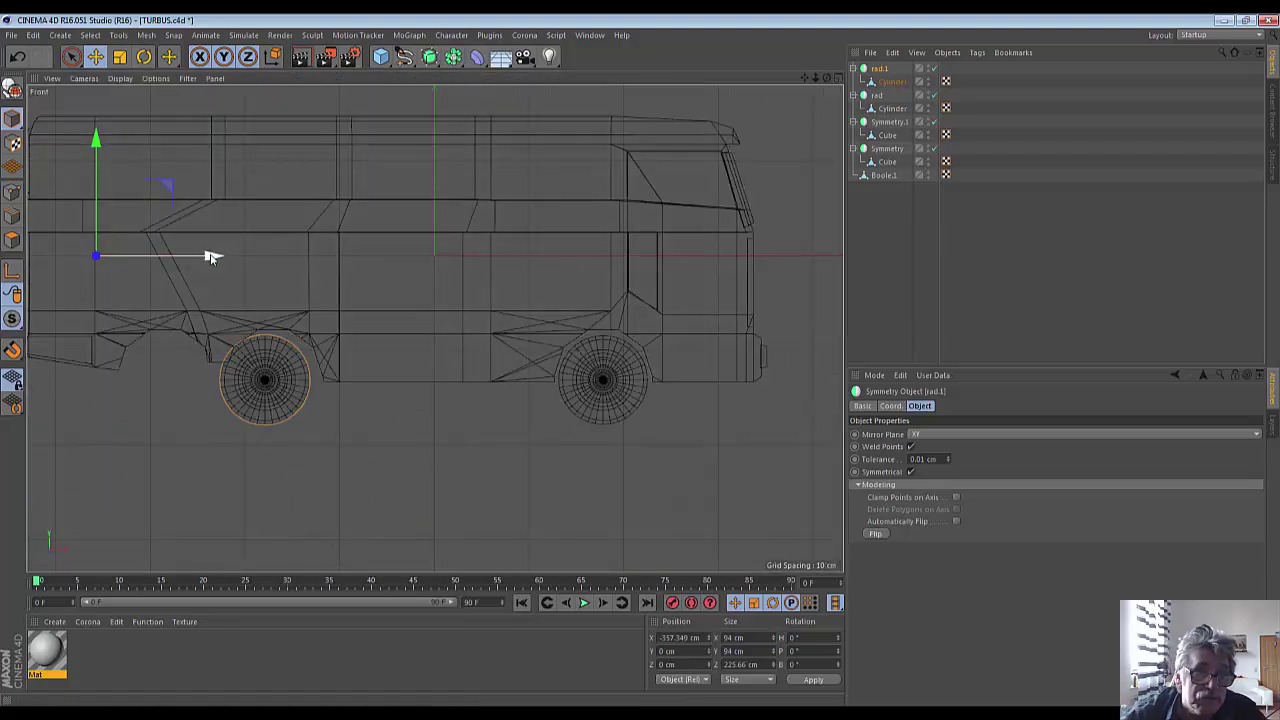
{"action": "left_click_drag", "start_coordinate": [212, 257], "coordinate": [220, 258]}
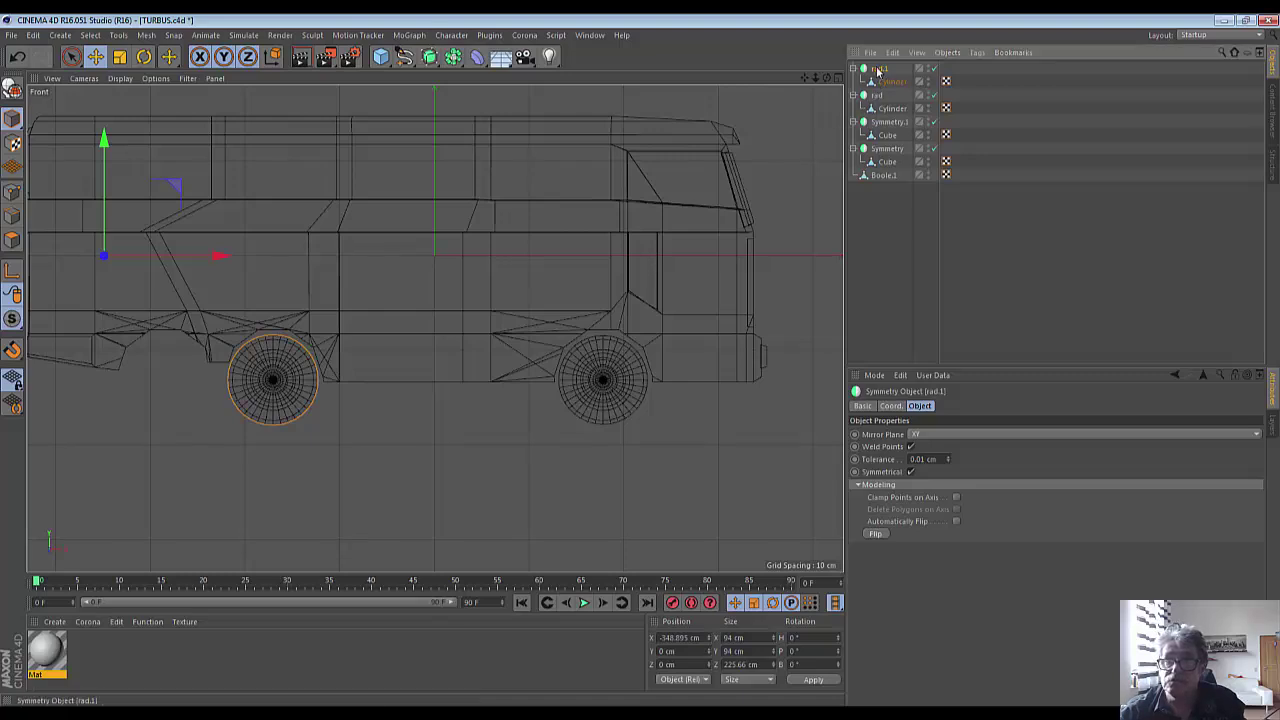
Duplicate again as rad.2, place it just behind rad.1, and return to Perspective.
{"action": "key", "text": "ctrl+c"}
{"action": "key", "text": "ctrl+v"}
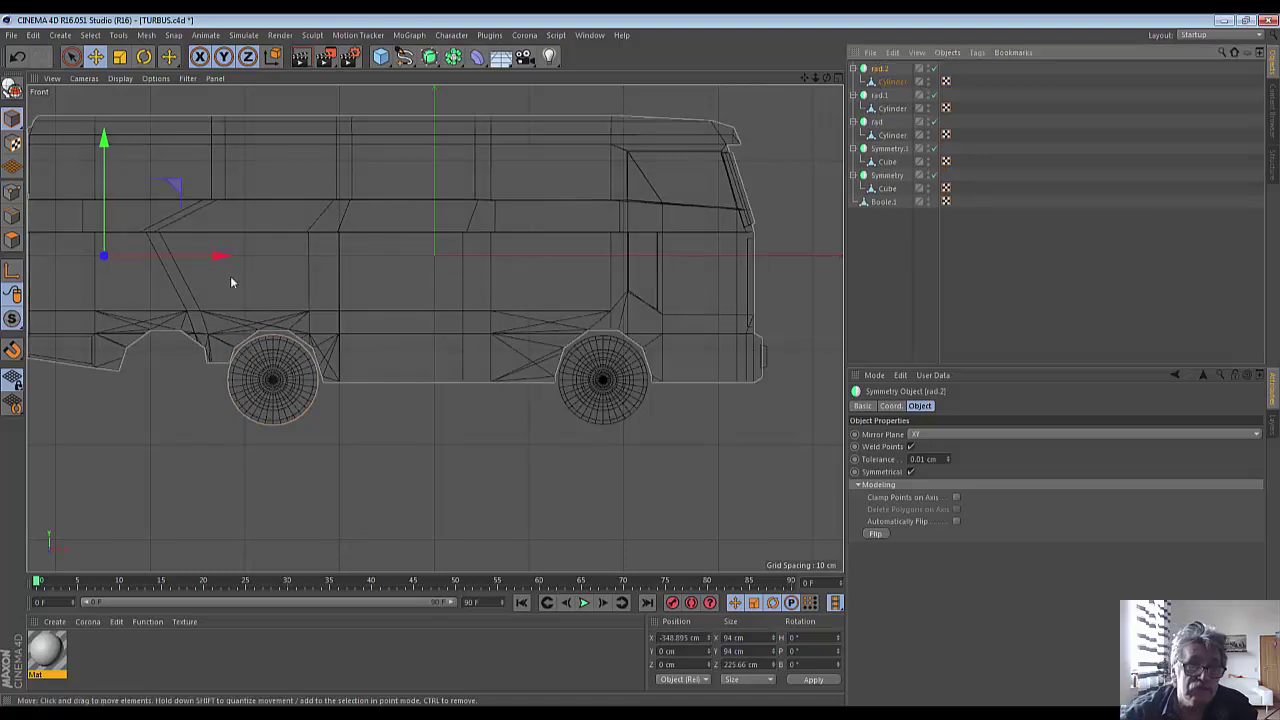
{"action": "left_click_drag", "start_coordinate": [225, 254], "coordinate": [118, 255]}
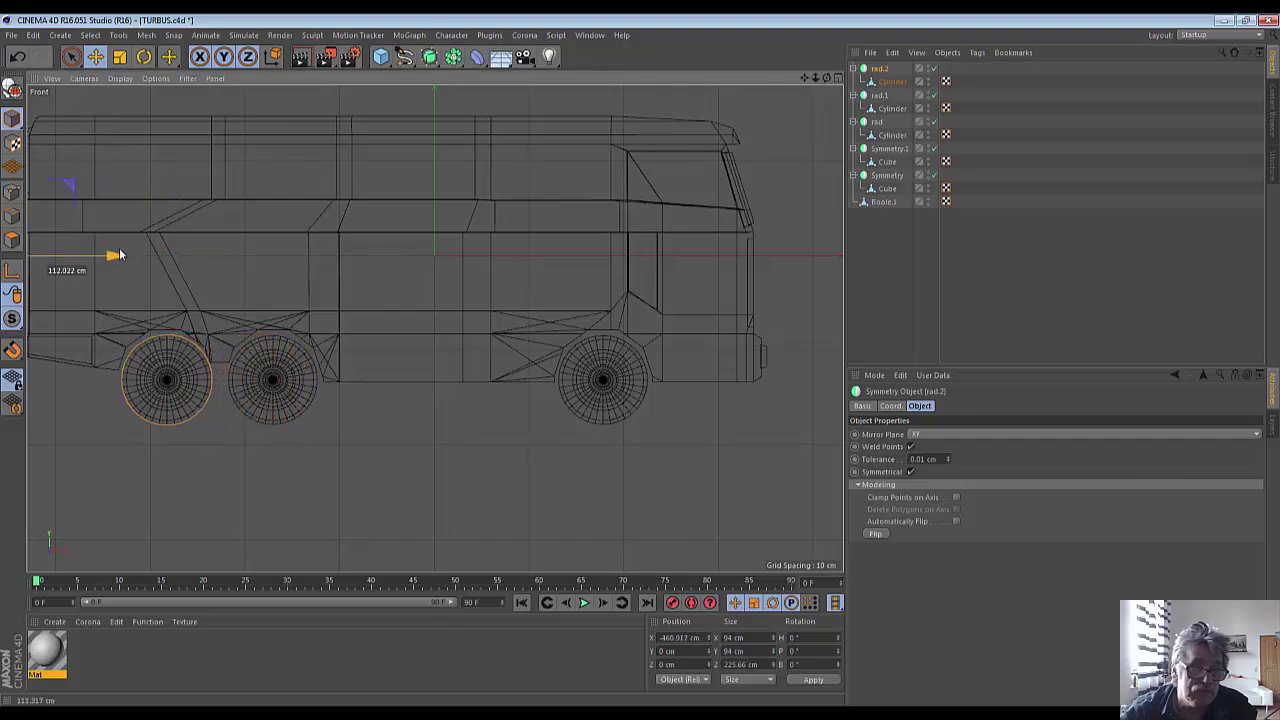
{"action": "left_click", "coordinate": [433, 466]}
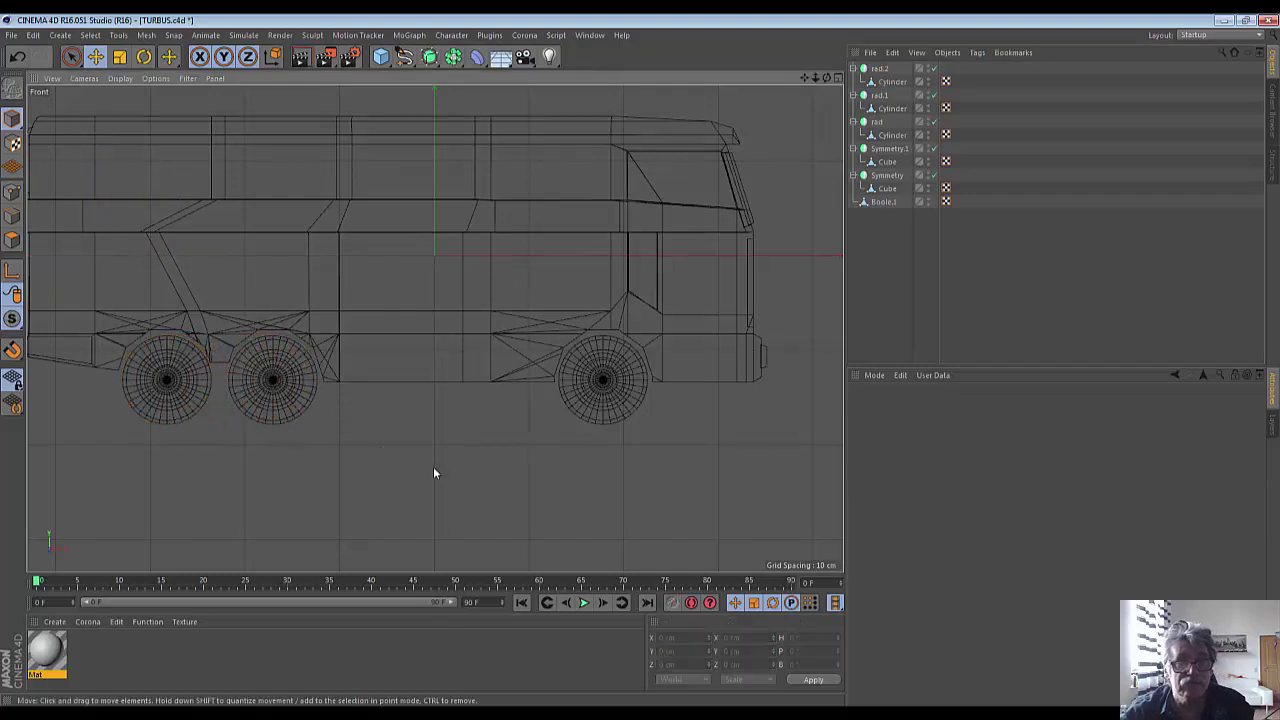
{"action": "left_click", "coordinate": [838, 78]}
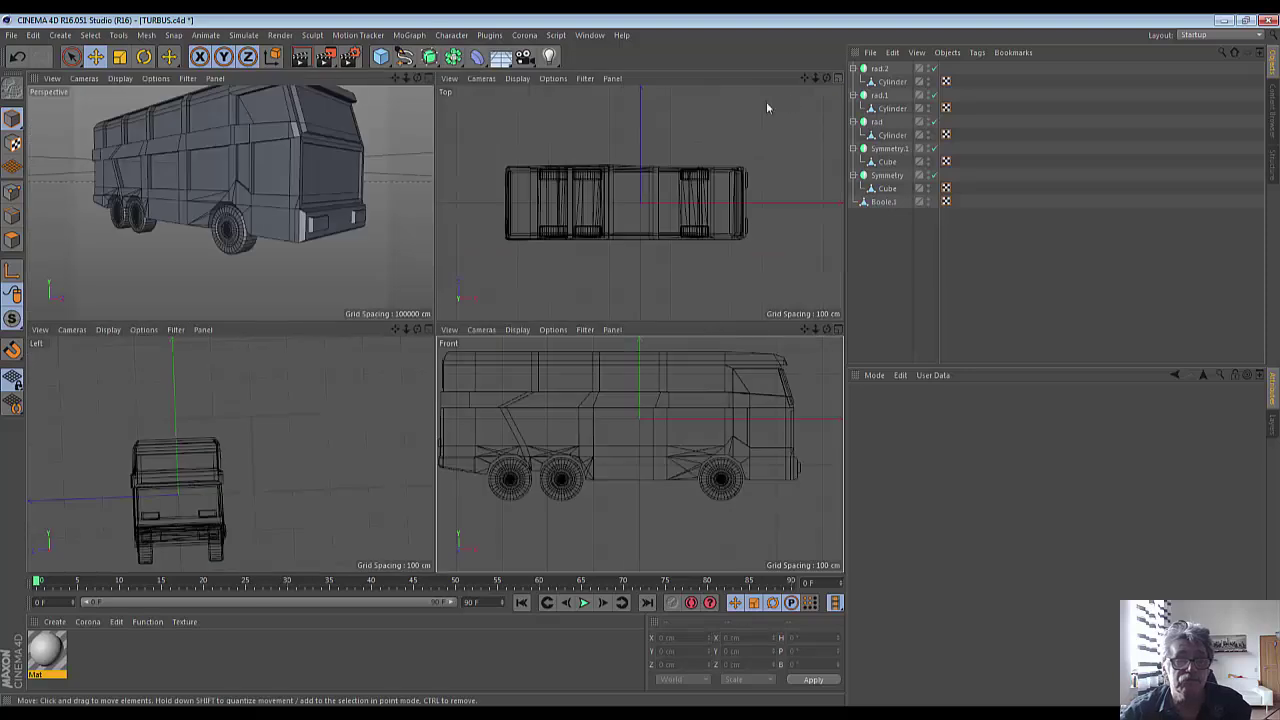
{"action": "left_click_drag", "start_coordinate": [433, 75], "coordinate": [483, 85]}
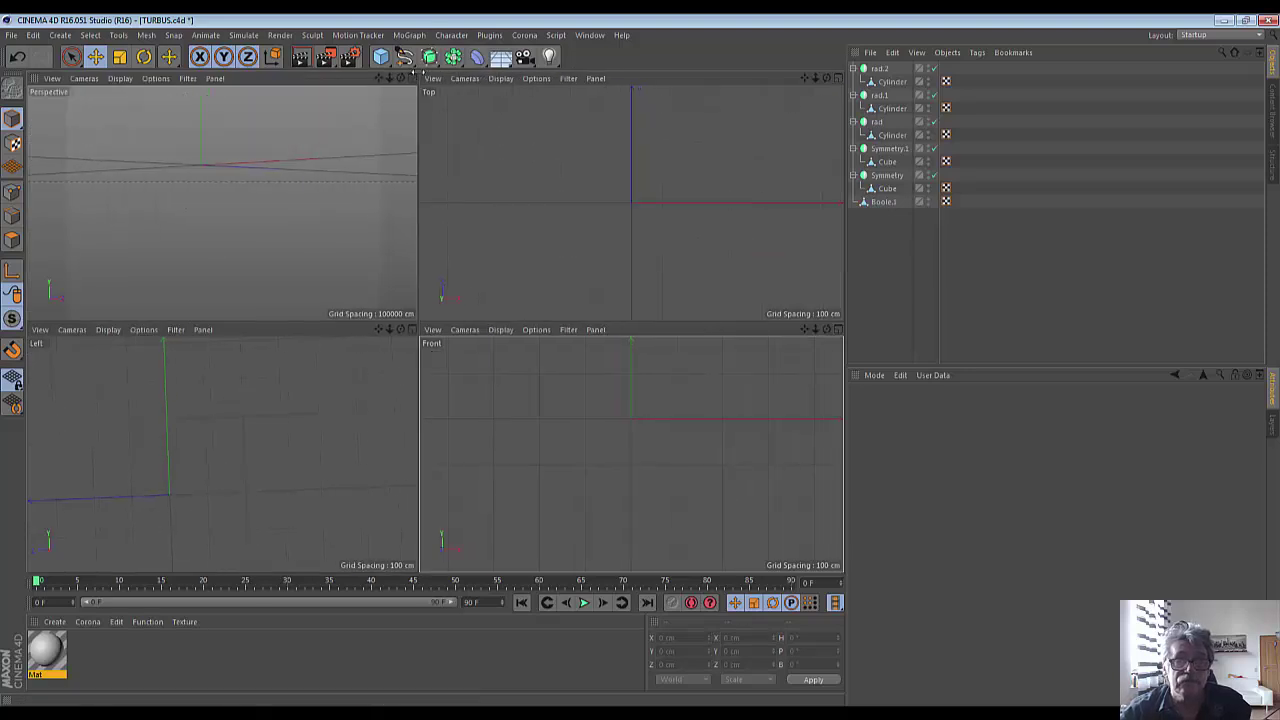
{"action": "left_click", "coordinate": [480, 79]}
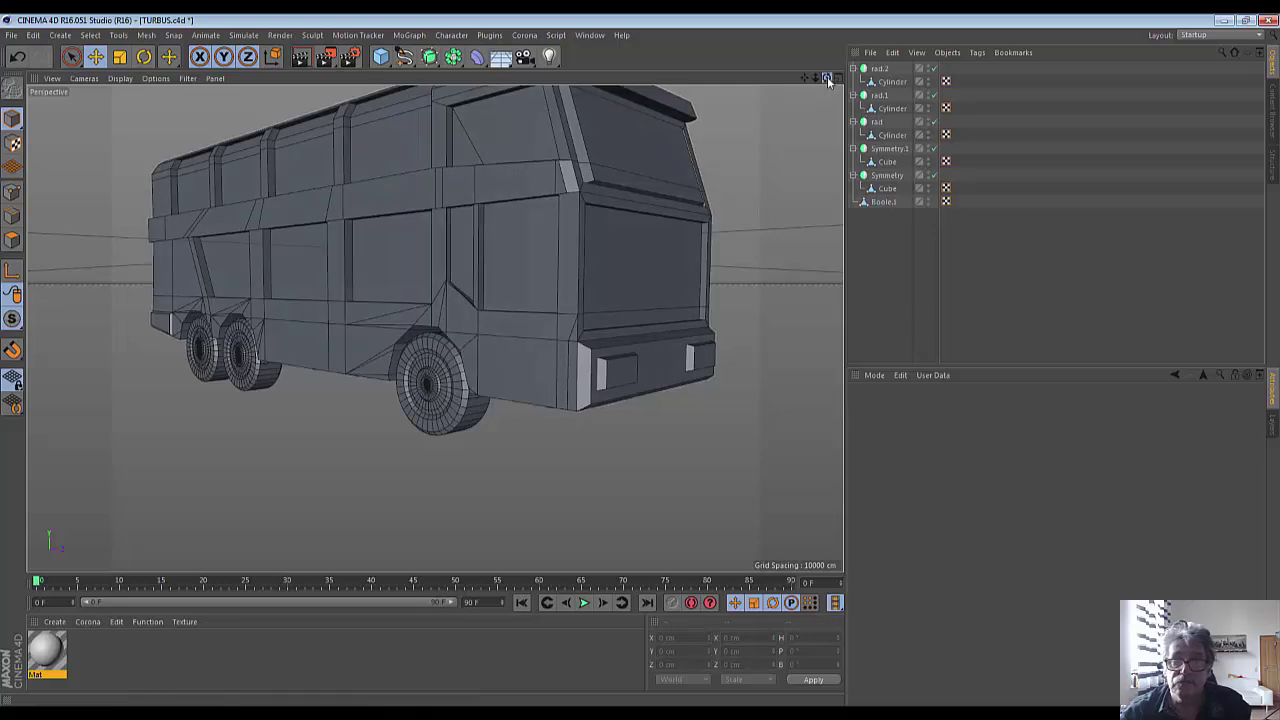
{"action": "left_click_drag", "start_coordinate": [827, 77], "coordinate": [434, 328]}
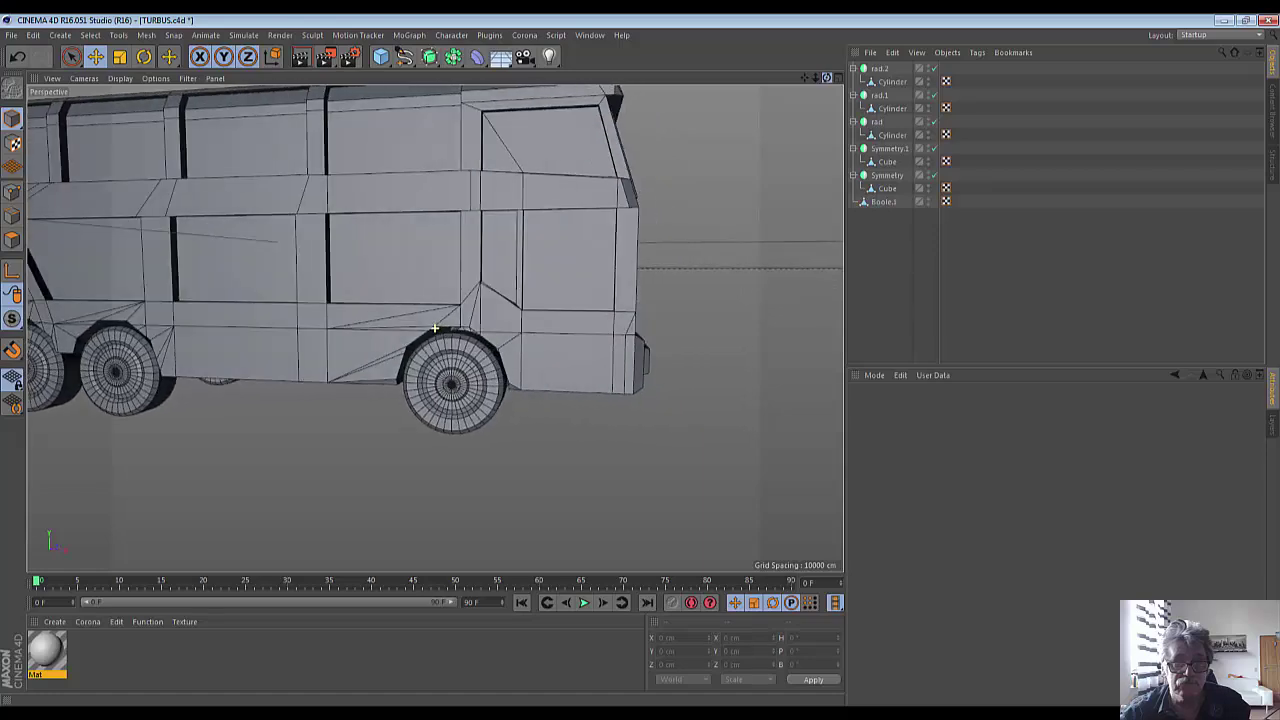
{"action": "left_click_drag", "start_coordinate": [434, 328], "coordinate": [386, 277]}
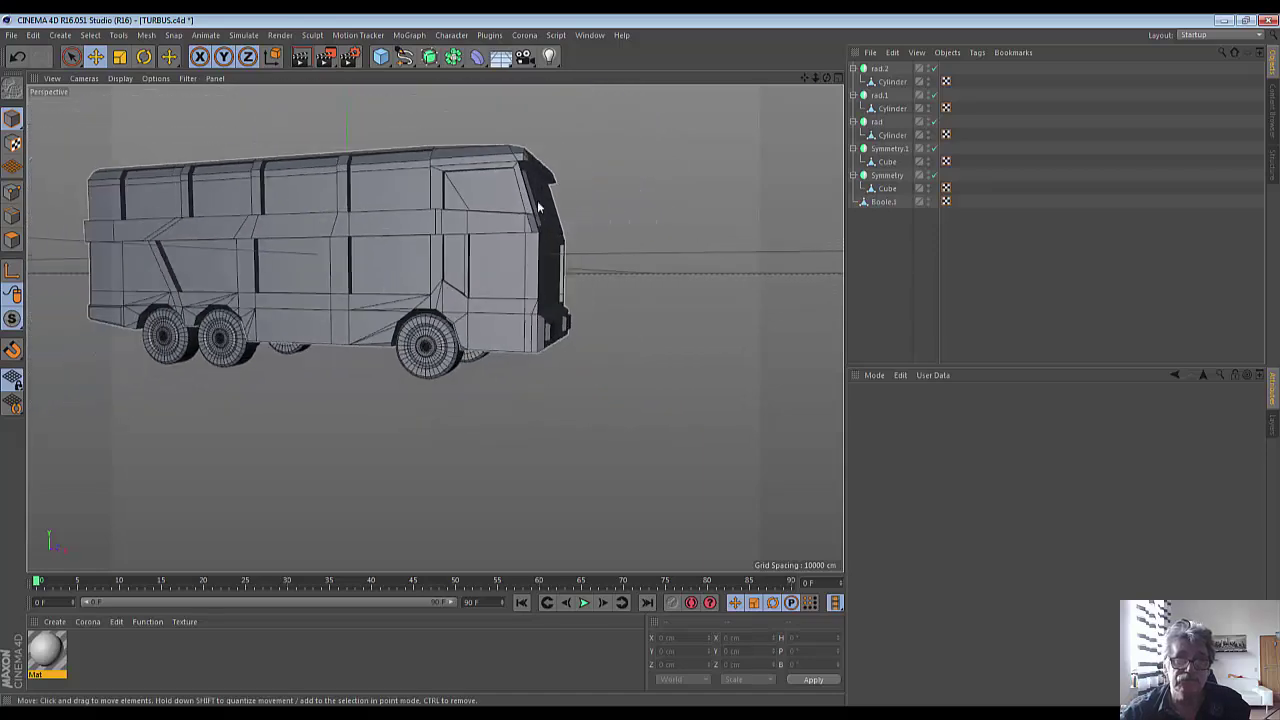
{"action": "mouse_move", "coordinate": [827, 77]}
{"action": "left_mouse_down"}
{"action": "mouse_move", "coordinate": [434, 328]}
{"action": "mouse_move", "coordinate": [603, 204]}
{"action": "left_mouse_up"}
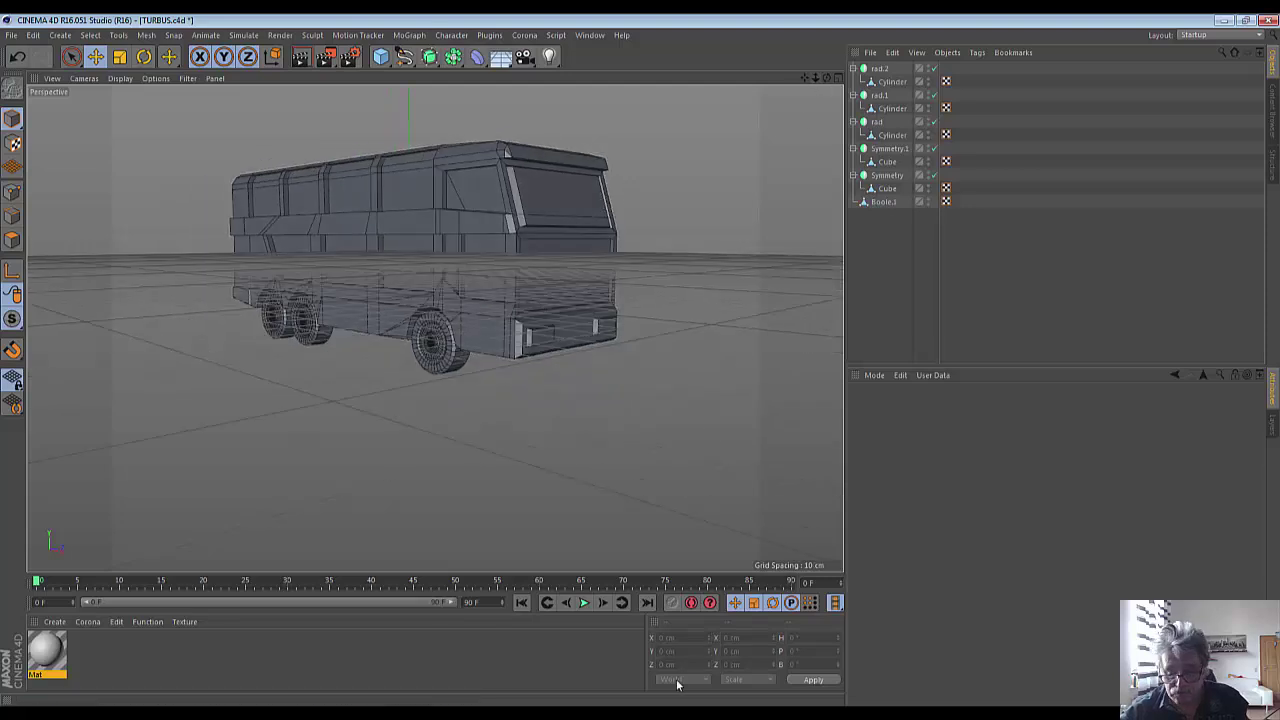
{"action": "left_click", "coordinate": [889, 70]}
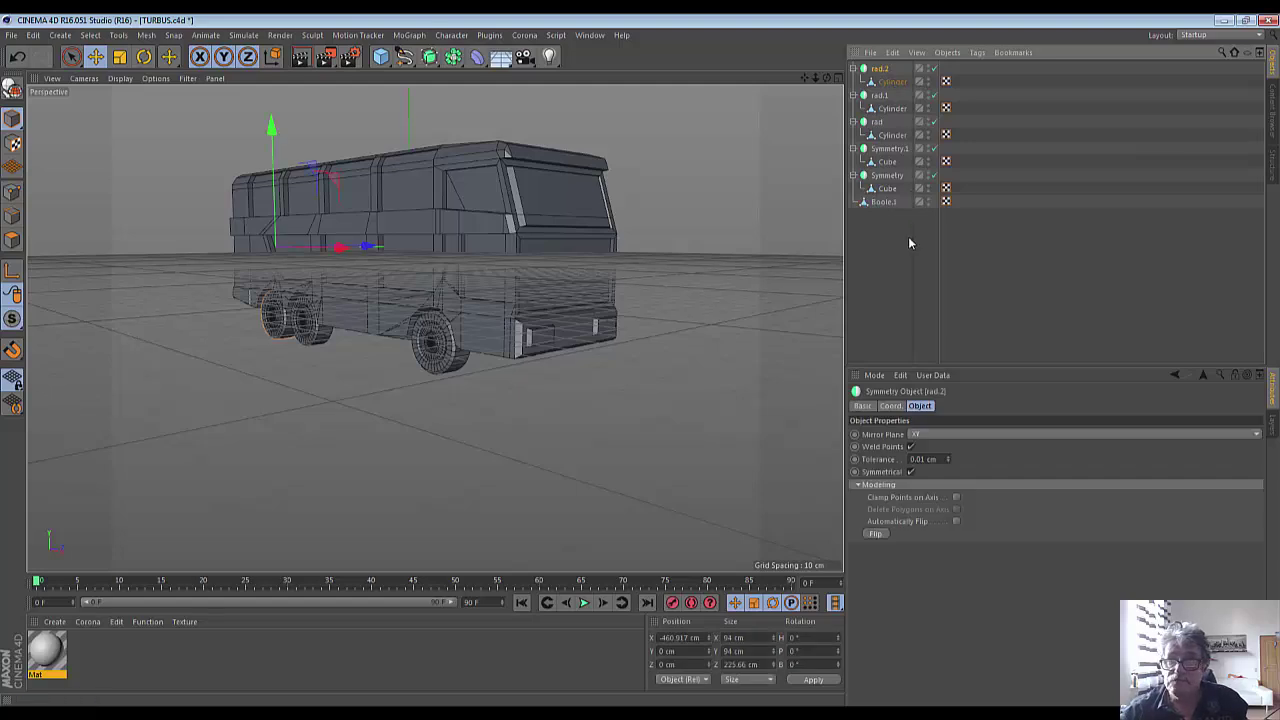
Select every bus part from rad.2 through Boole.1 in the Object Manager.
{"action": "left_click", "coordinate": [890, 205], "text": "shift"}
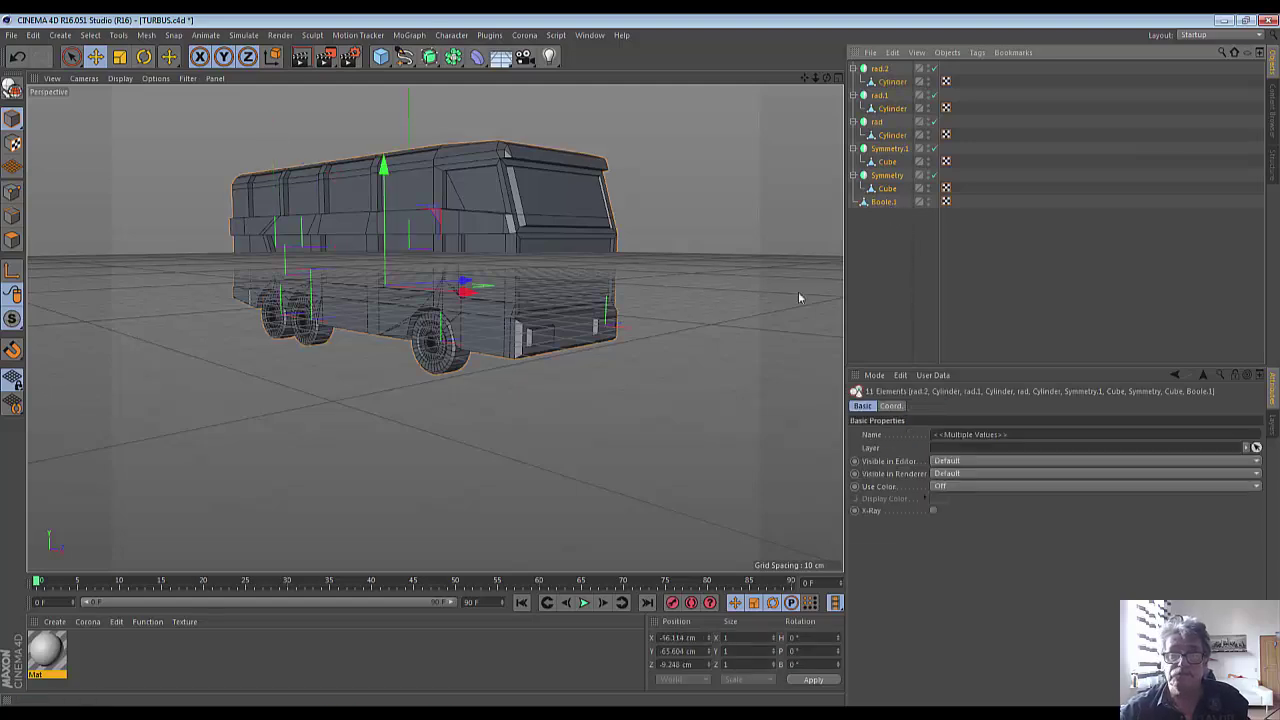
{"action": "left_click", "coordinate": [724, 357]}
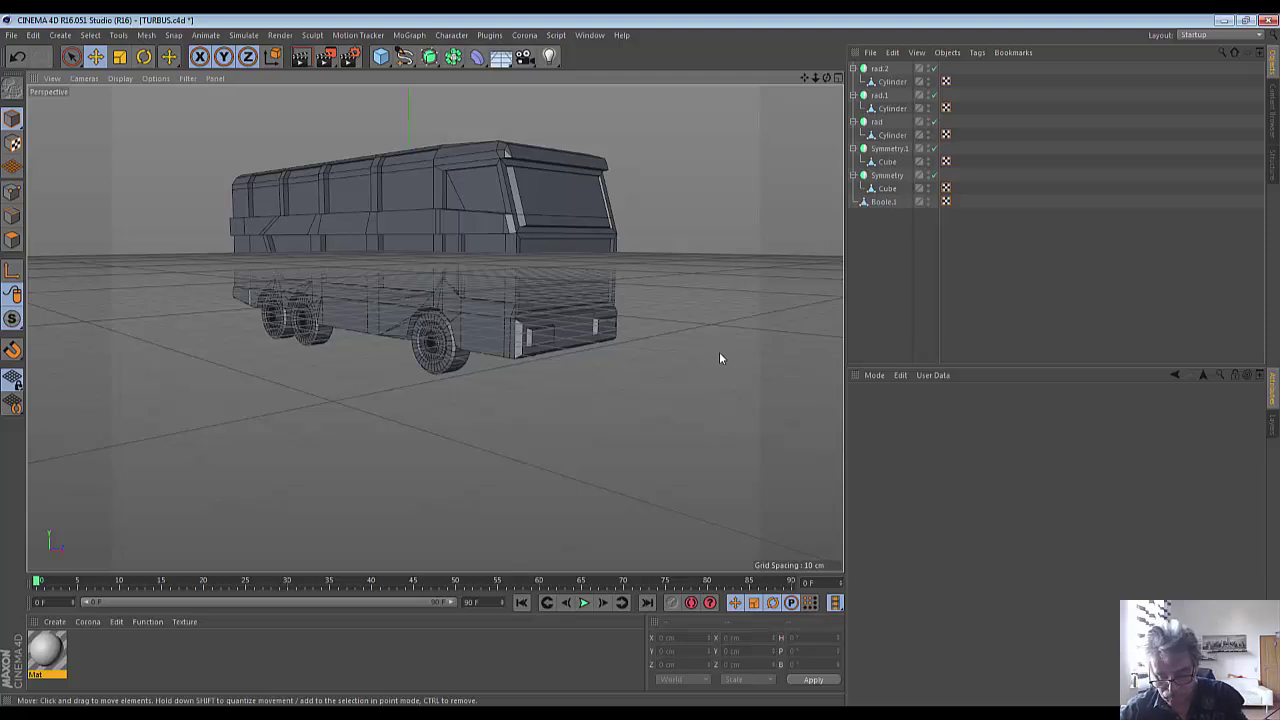
{"action": "left_click", "coordinate": [879, 68]}
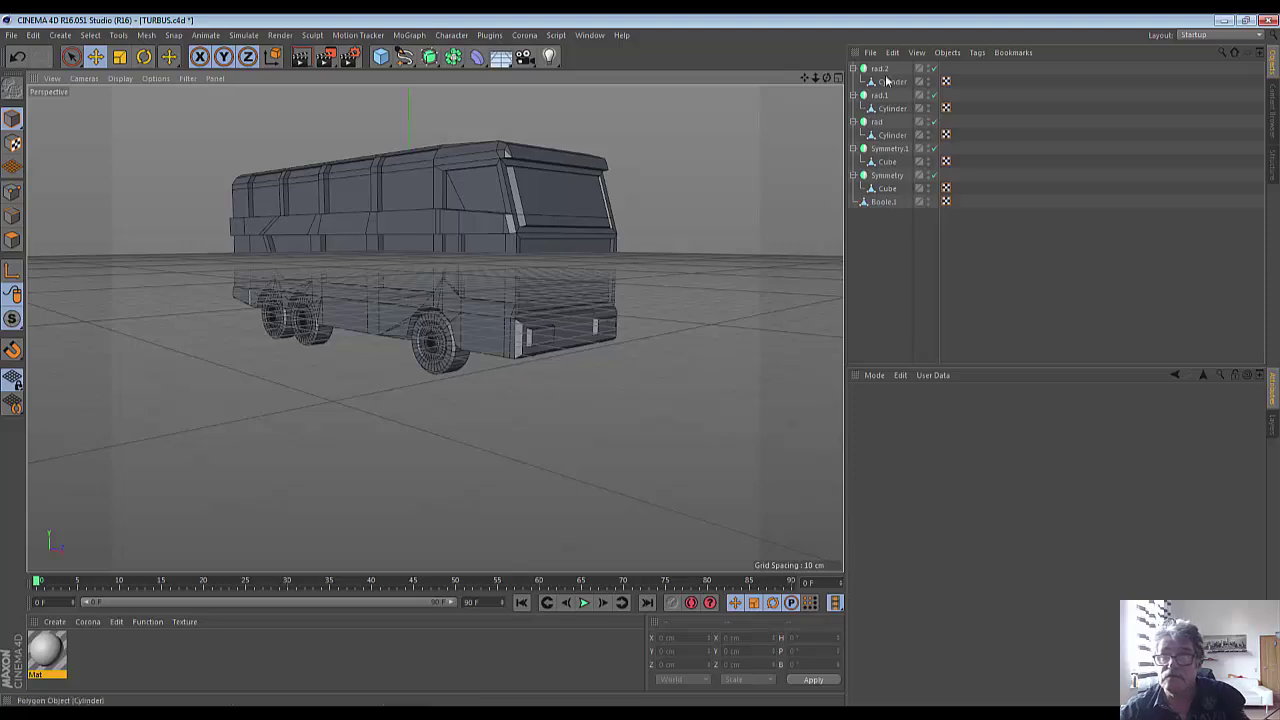
{"action": "left_click", "coordinate": [889, 210], "text": "shift"}
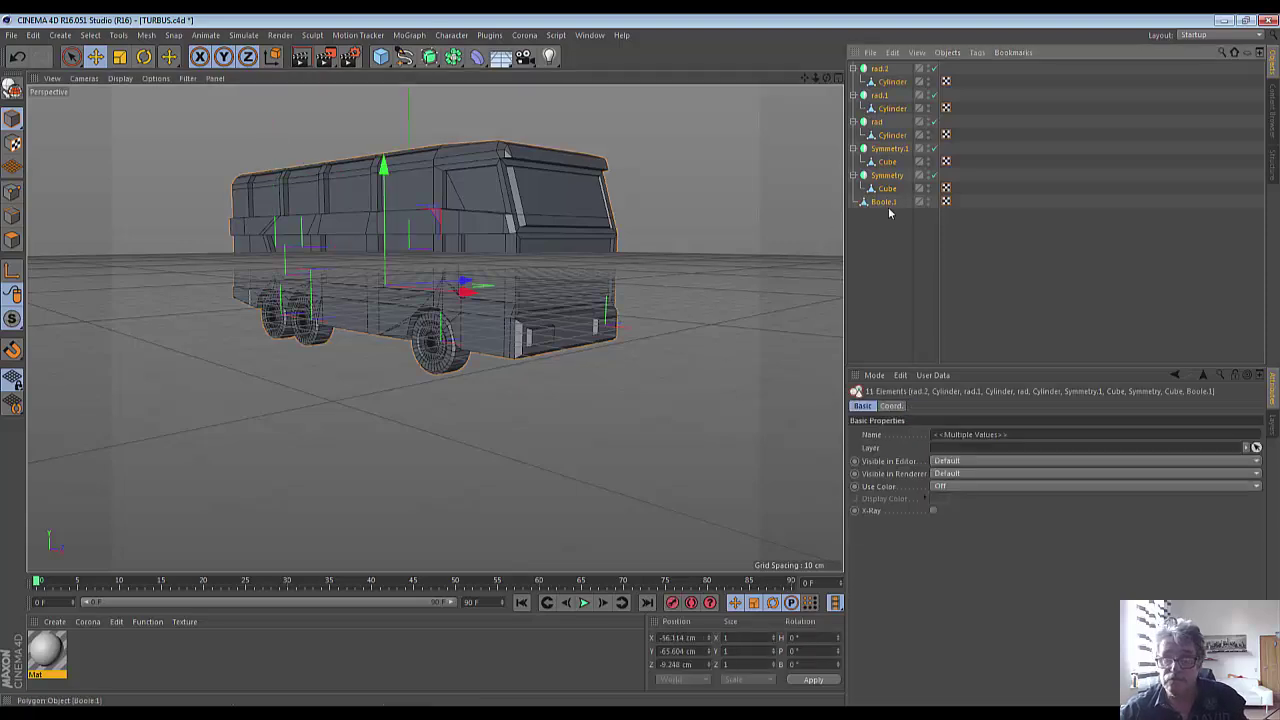
Raise the selected bus along Y until the wheels rest on the ground grid, then deselect.
{"action": "left_click_drag", "start_coordinate": [383, 168], "coordinate": [383, 100]}
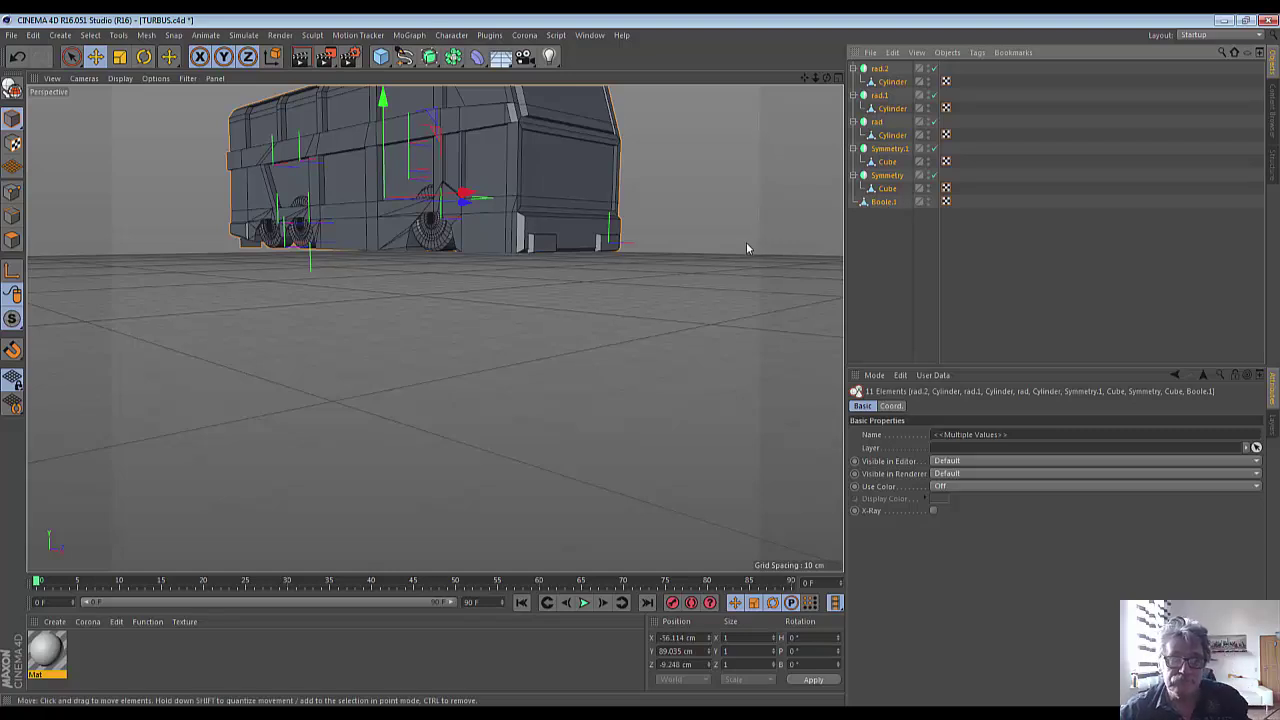
{"action": "left_click_drag", "start_coordinate": [382, 97], "coordinate": [382, 110]}
{"action": "key", "text": "ctrl+z"}
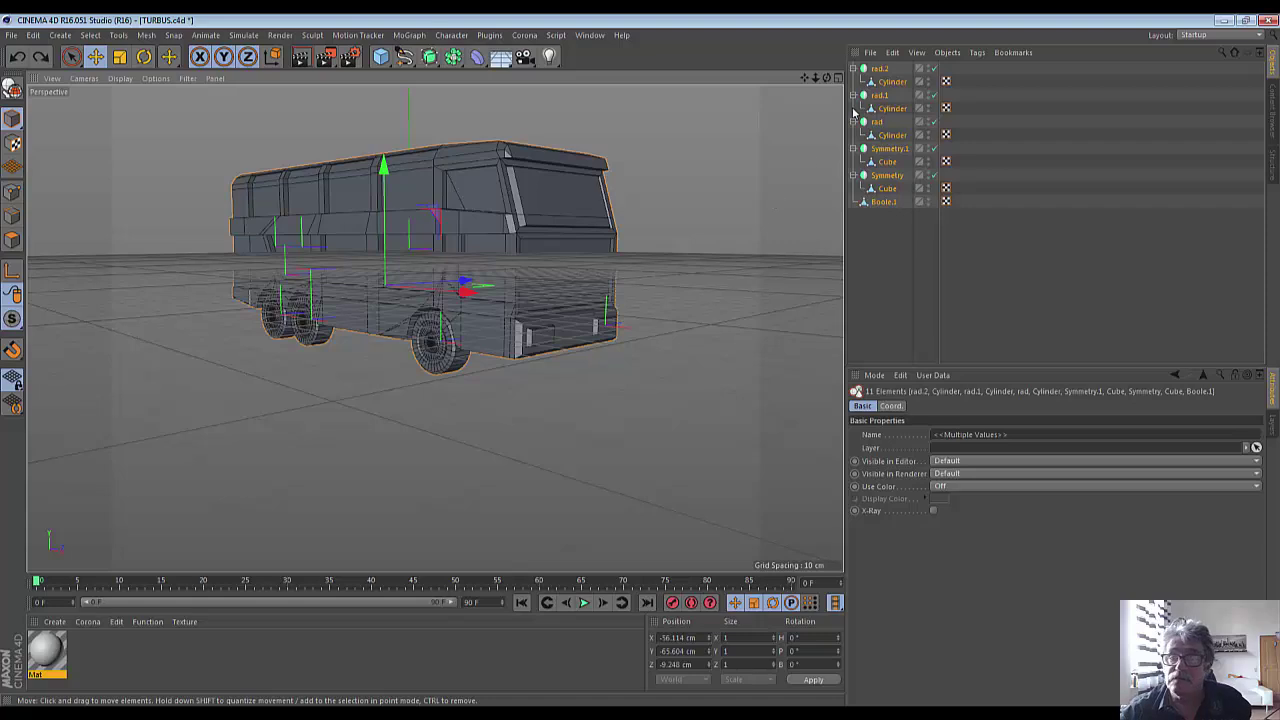
{"action": "mouse_move", "coordinate": [389, 172]}
{"action": "left_mouse_down"}
{"action": "mouse_move", "coordinate": [386, 50]}
{"action": "mouse_move", "coordinate": [386, 62]}
{"action": "left_mouse_up"}
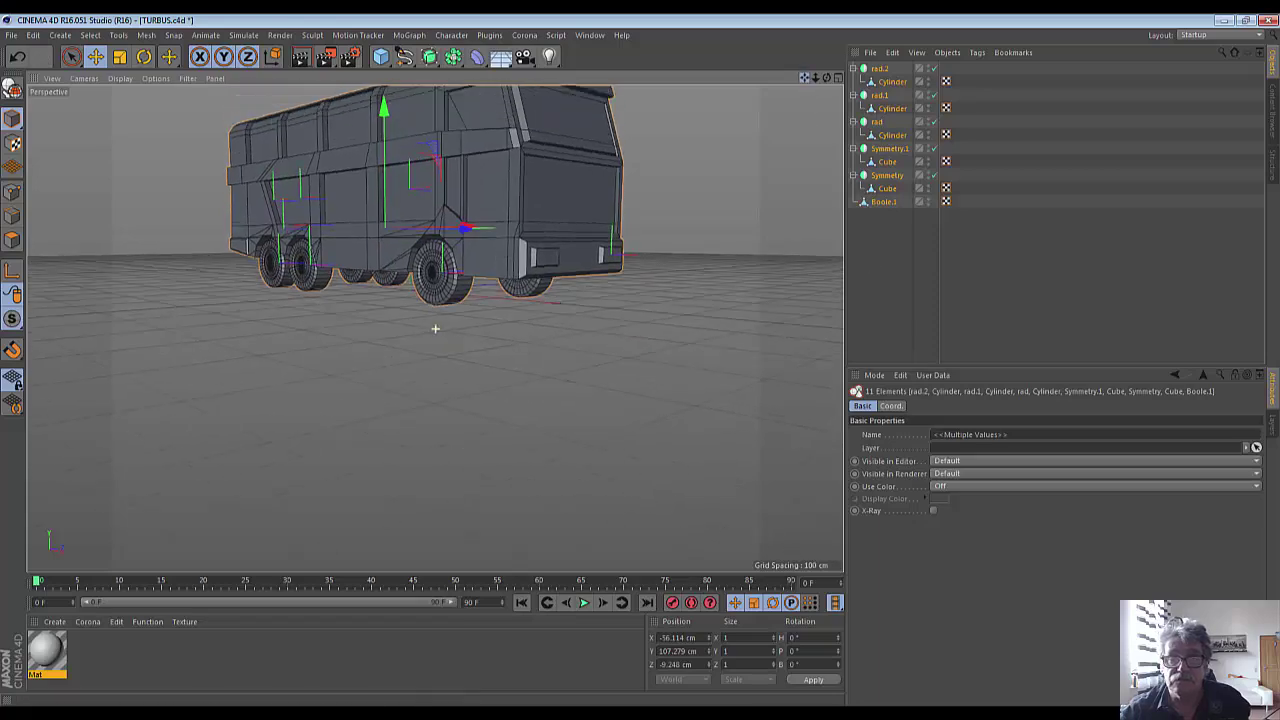
{"action": "mouse_move", "coordinate": [827, 77]}
{"action": "left_mouse_down"}
{"action": "mouse_move", "coordinate": [434, 328]}
{"action": "mouse_move", "coordinate": [838, 162]}
{"action": "left_mouse_up"}
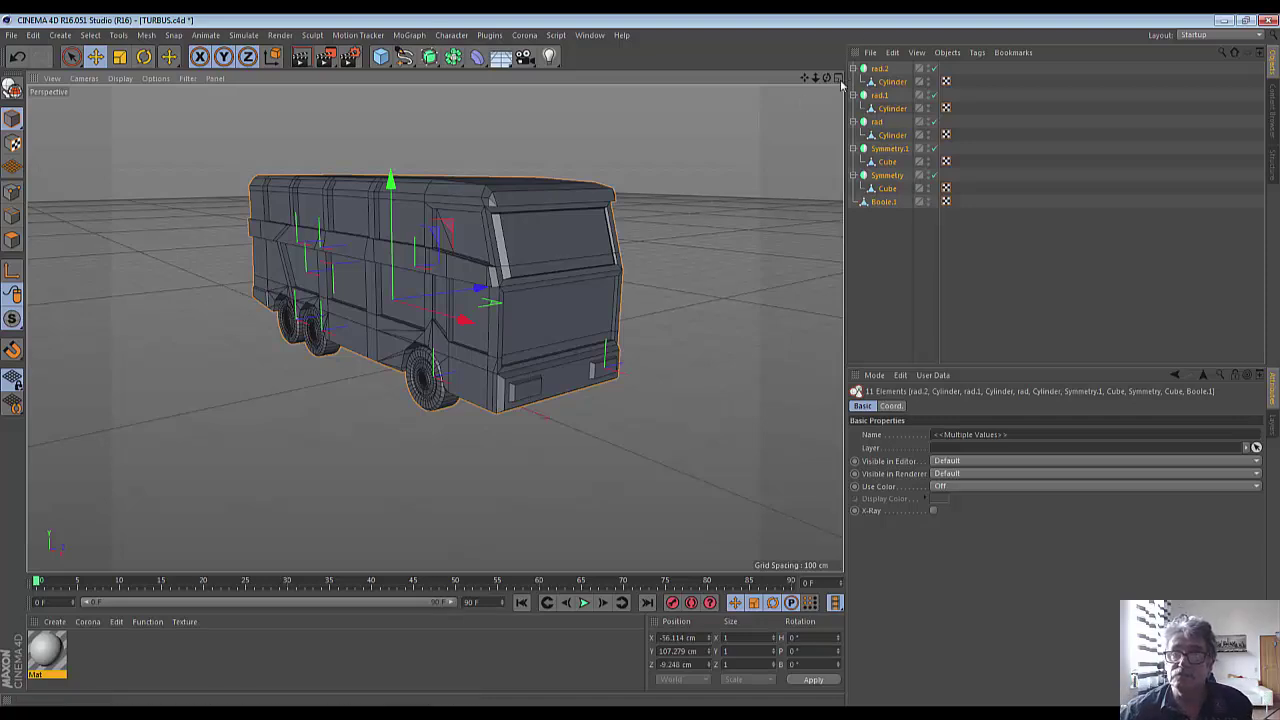
{"action": "mouse_move", "coordinate": [829, 79]}
{"action": "left_mouse_down"}
{"action": "mouse_move", "coordinate": [434, 328]}
{"action": "mouse_move", "coordinate": [825, 80]}
{"action": "left_mouse_up"}
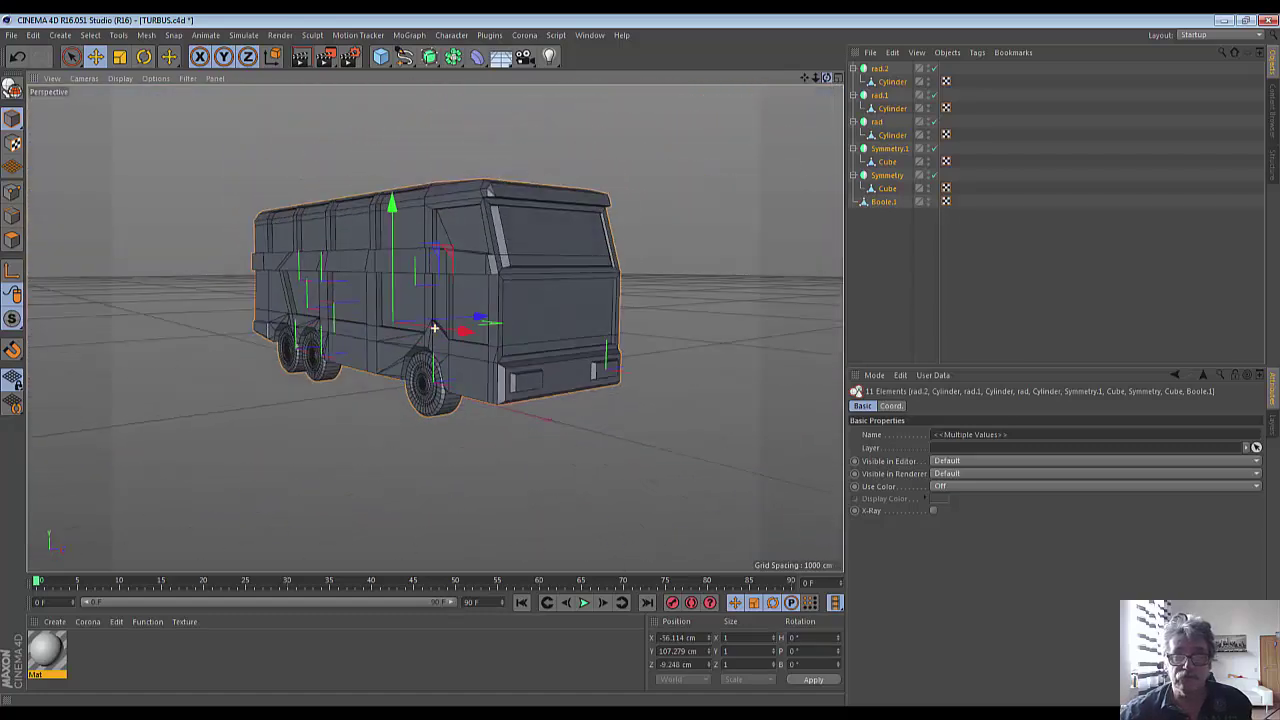
{"action": "left_click_drag", "start_coordinate": [805, 77], "coordinate": [785, 120]}
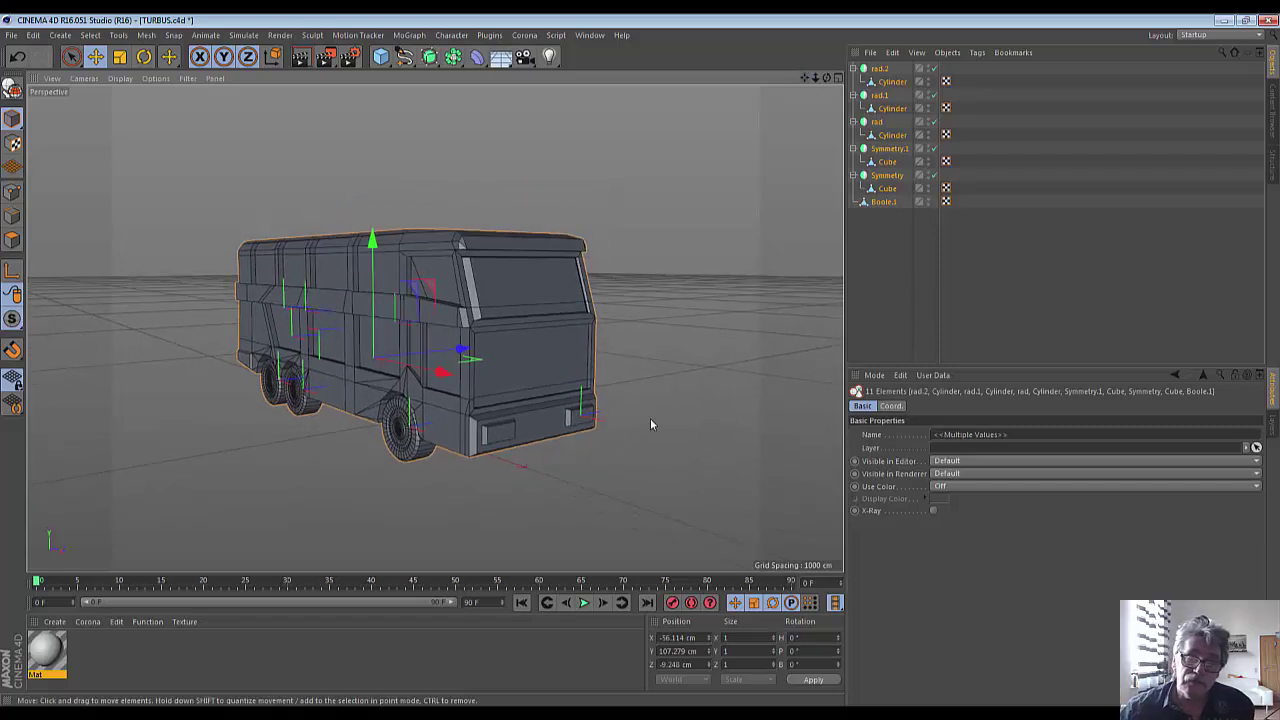
{"action": "key", "text": "ctrl+shift+z"}
{"action": "key", "text": "ctrl+shift+z"}
{"action": "key", "text": "ctrl+shift+z"}
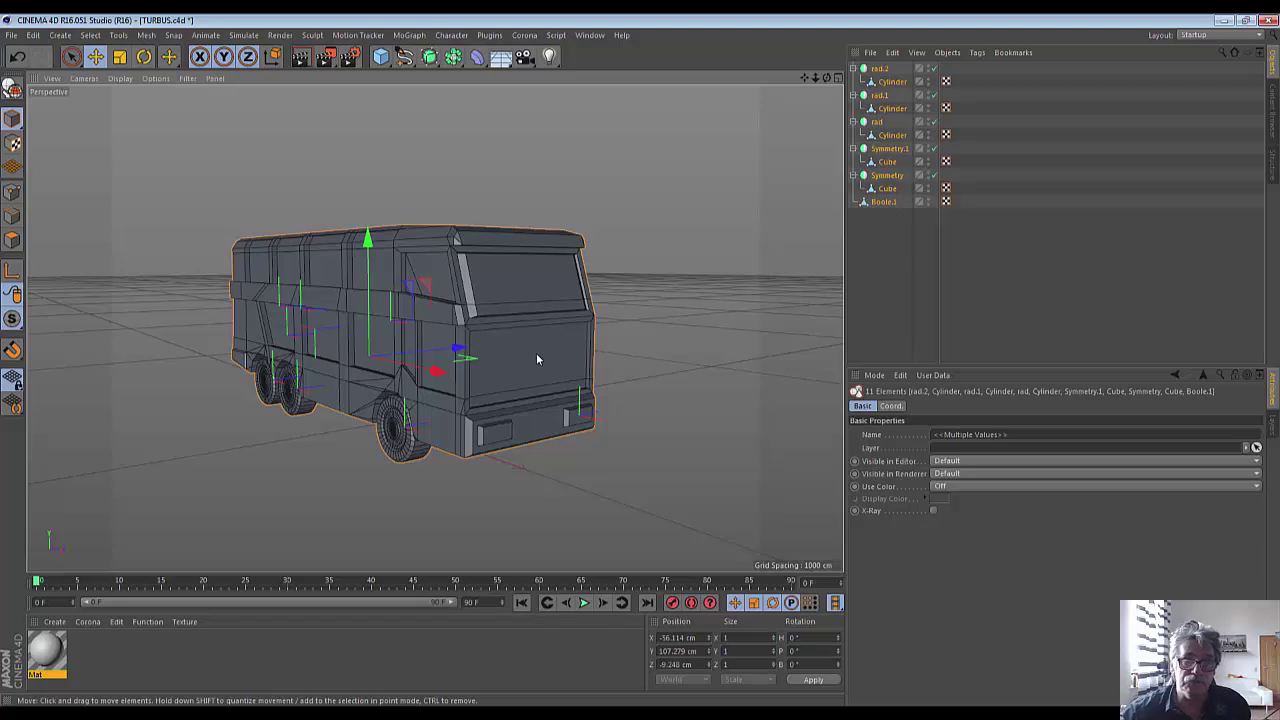
{"action": "left_click", "coordinate": [688, 401]}
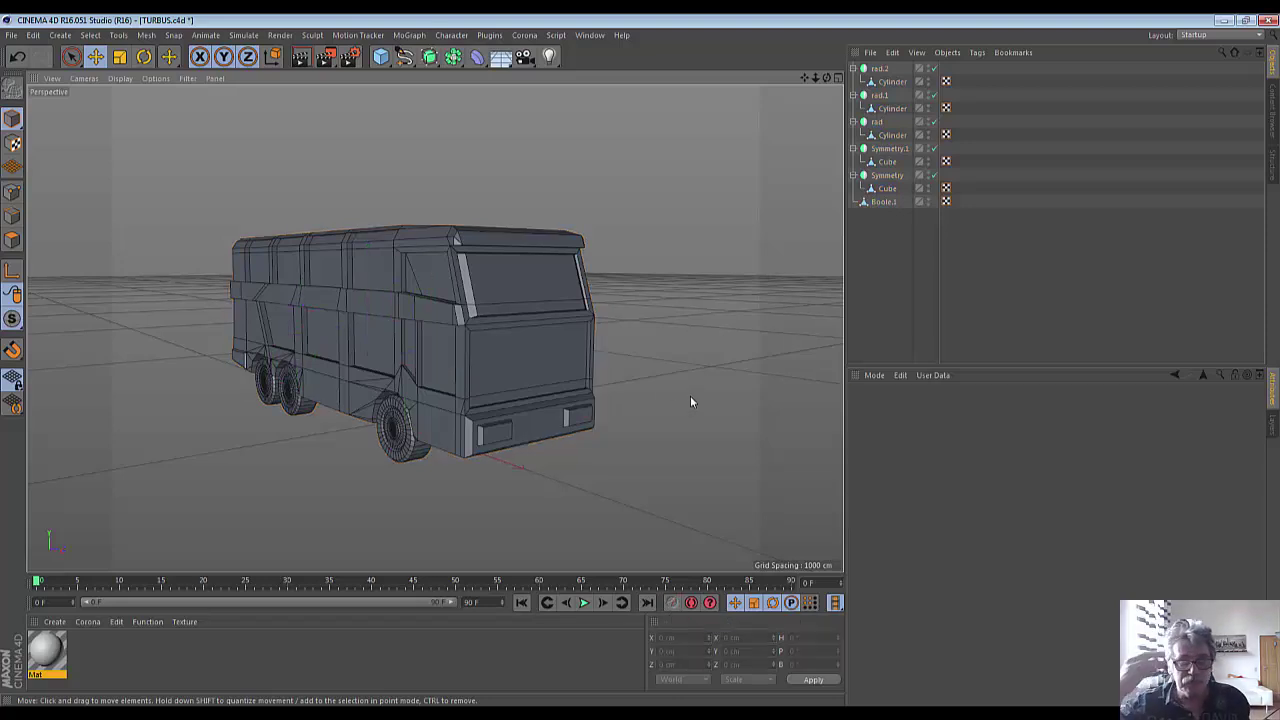
Create a new material and name it 'bus'.
{"action": "left_click", "coordinate": [53, 623]}
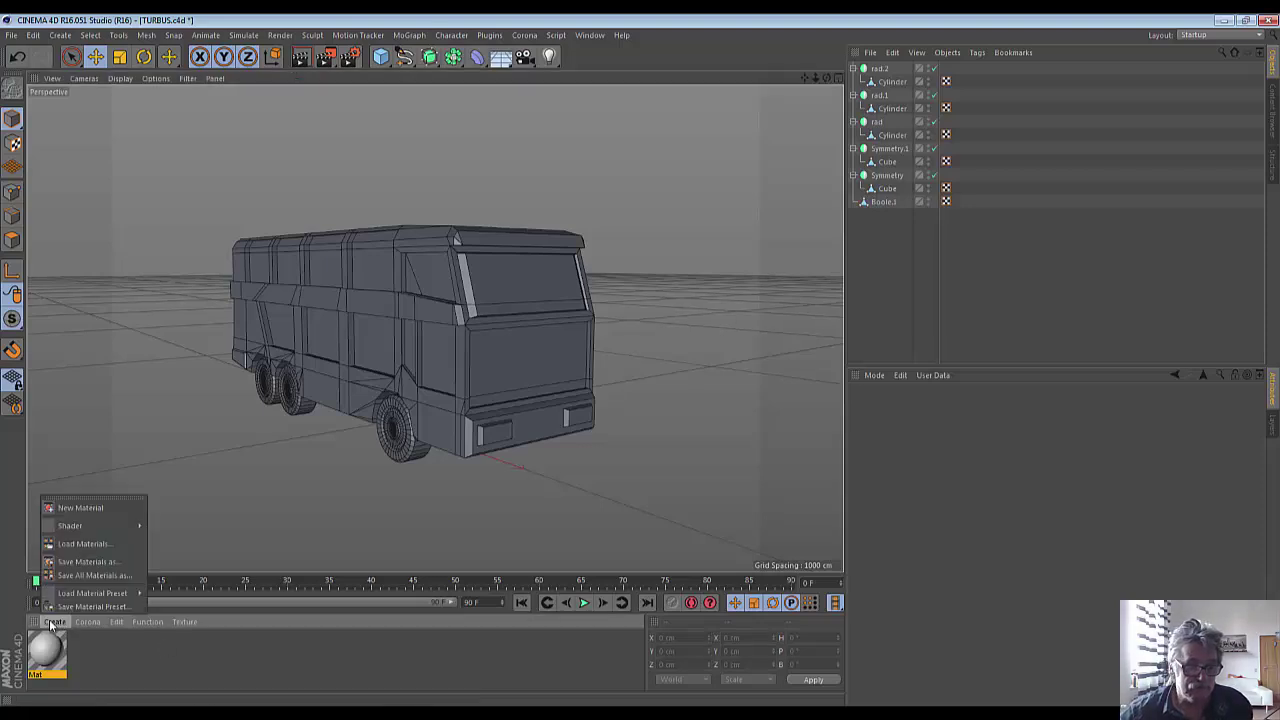
{"action": "left_click", "coordinate": [77, 509]}
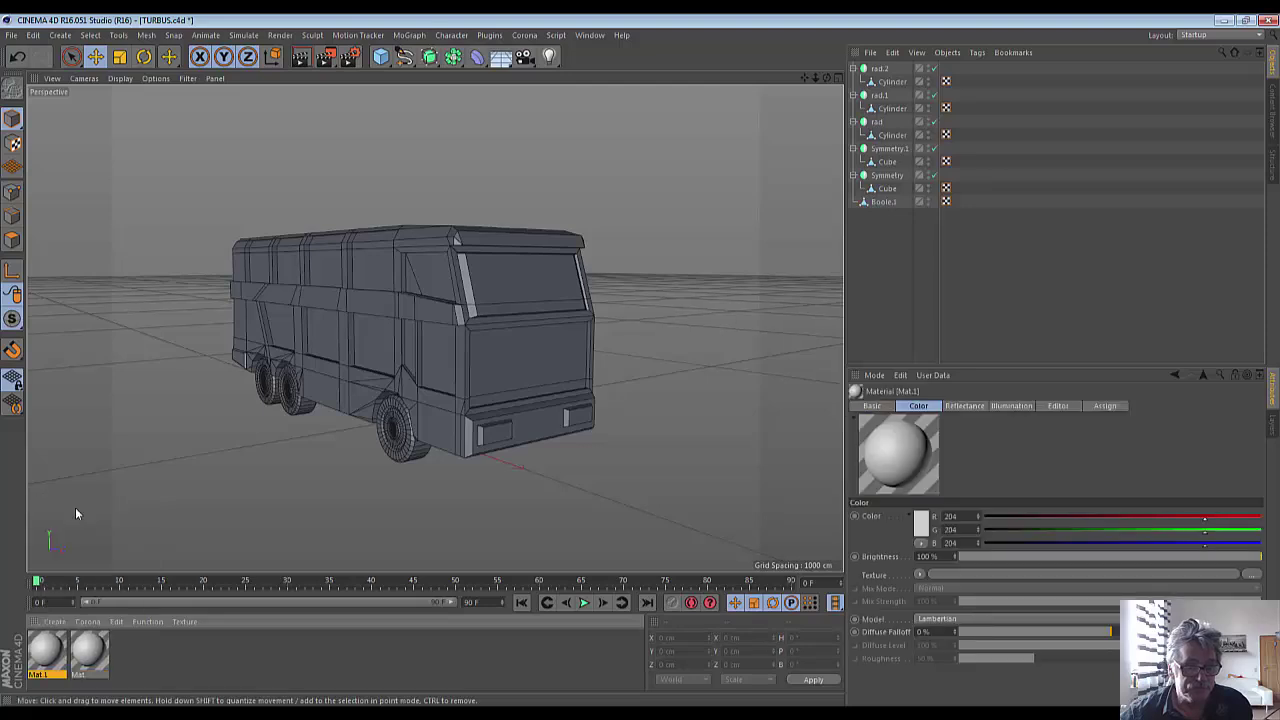
{"action": "double_click", "coordinate": [44, 651]}
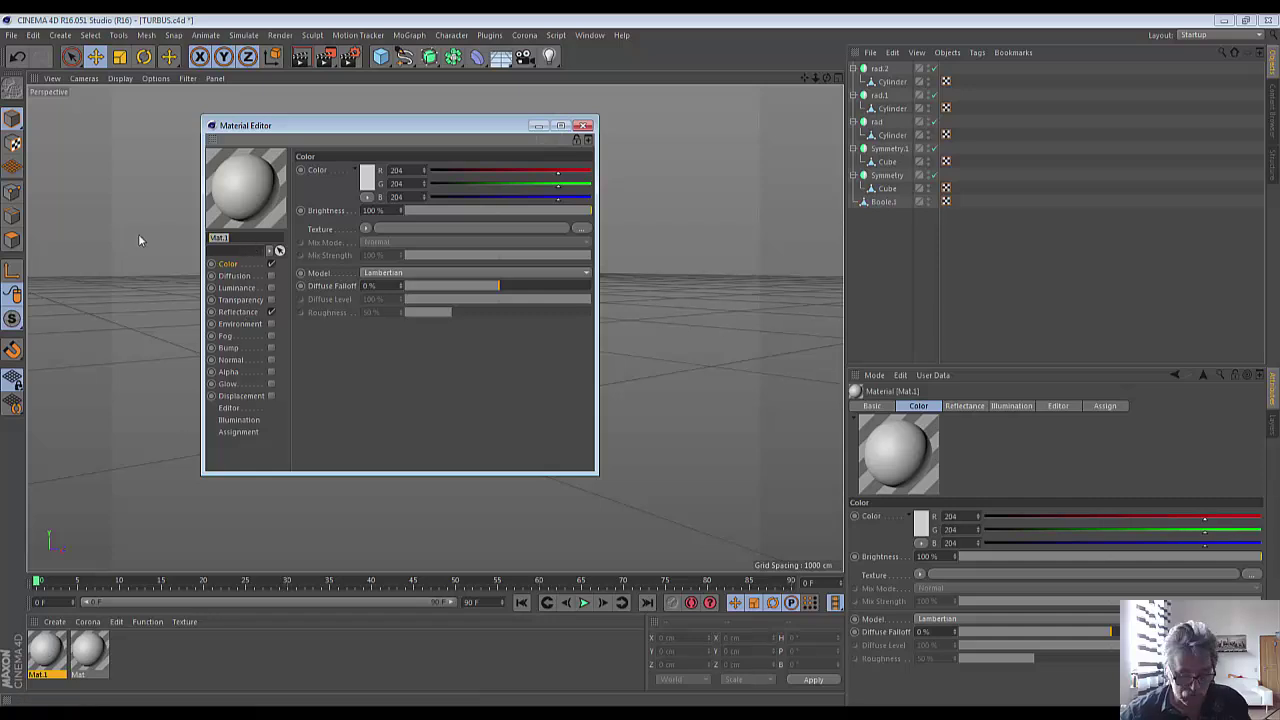
{"action": "type", "text": "bus"}
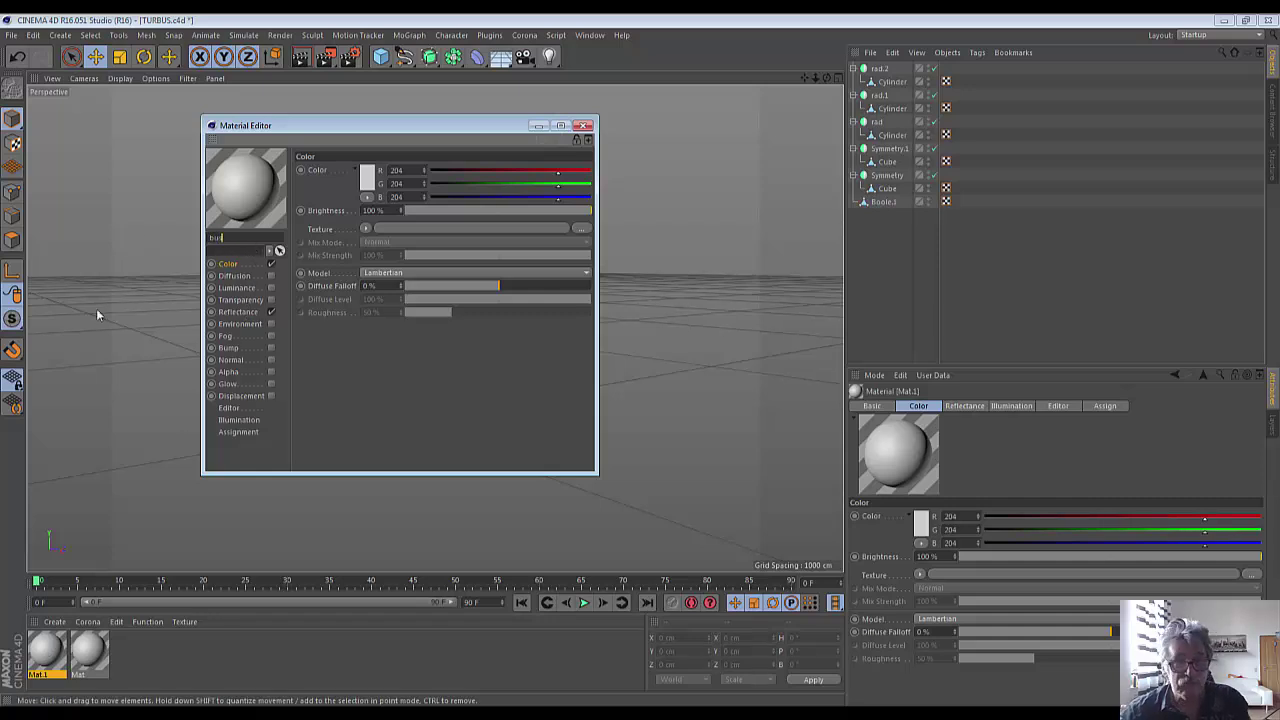
{"action": "key", "text": "Return"}
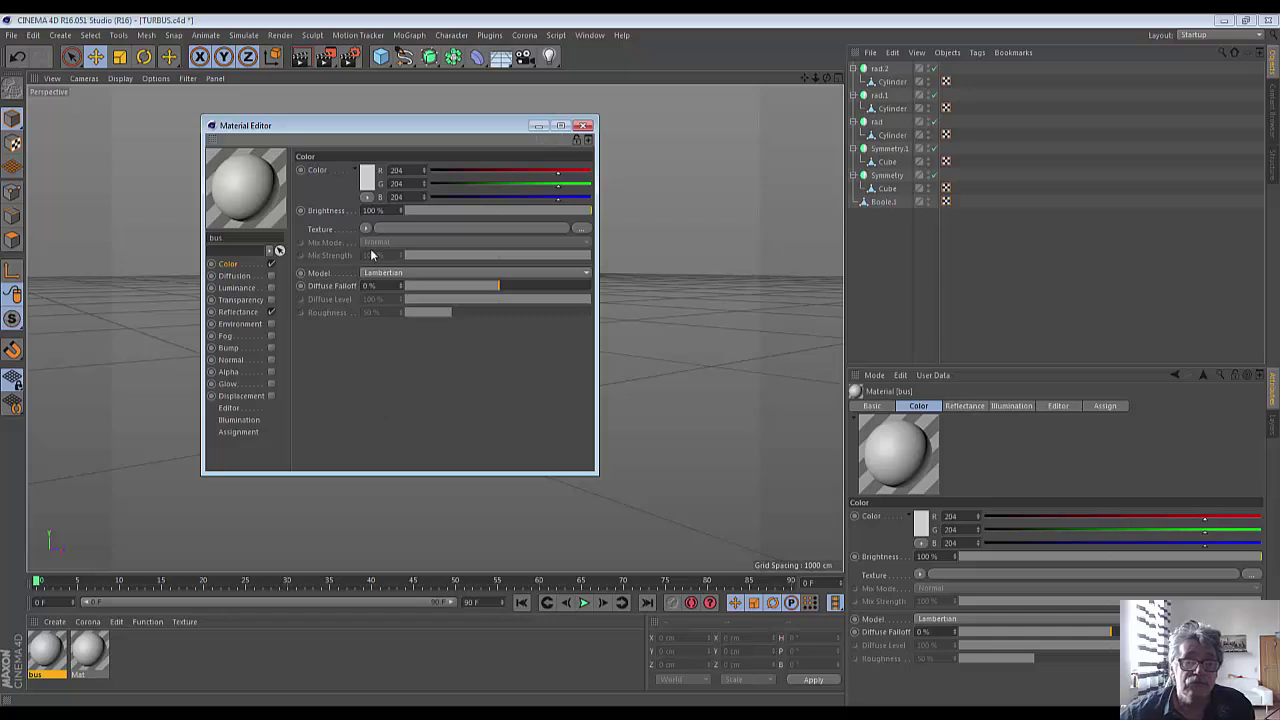
Set the bus material's colour to yellow, RGB 218/191/16, in the Color Picker.
{"action": "left_click_drag", "start_coordinate": [381, 126], "coordinate": [627, 173]}
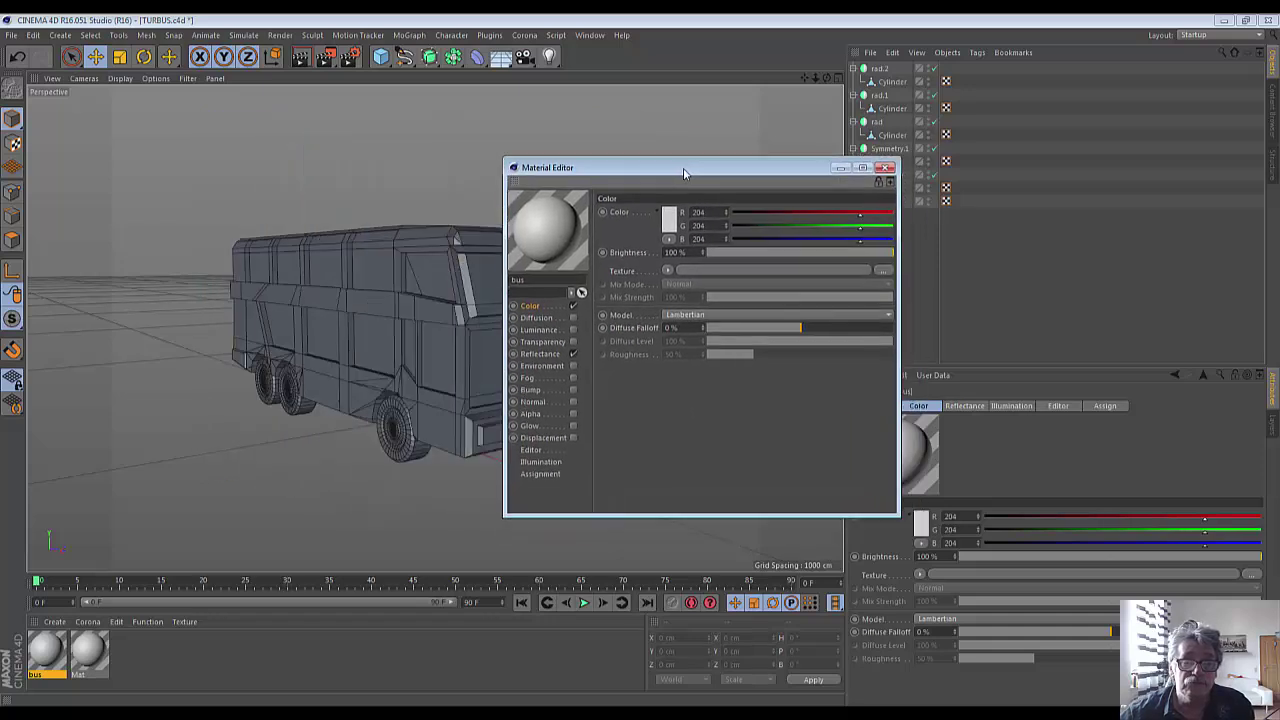
{"action": "left_click", "coordinate": [614, 221]}
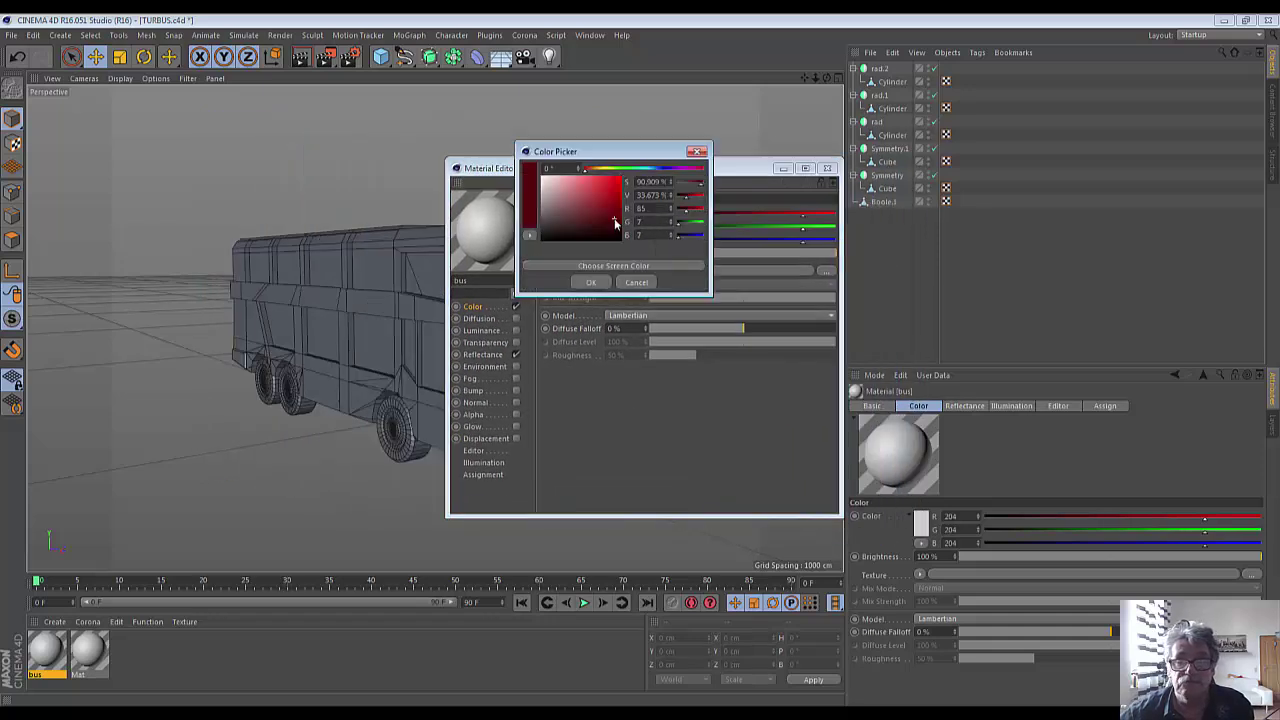
{"action": "left_click", "coordinate": [610, 170]}
{"action": "left_click", "coordinate": [614, 191]}
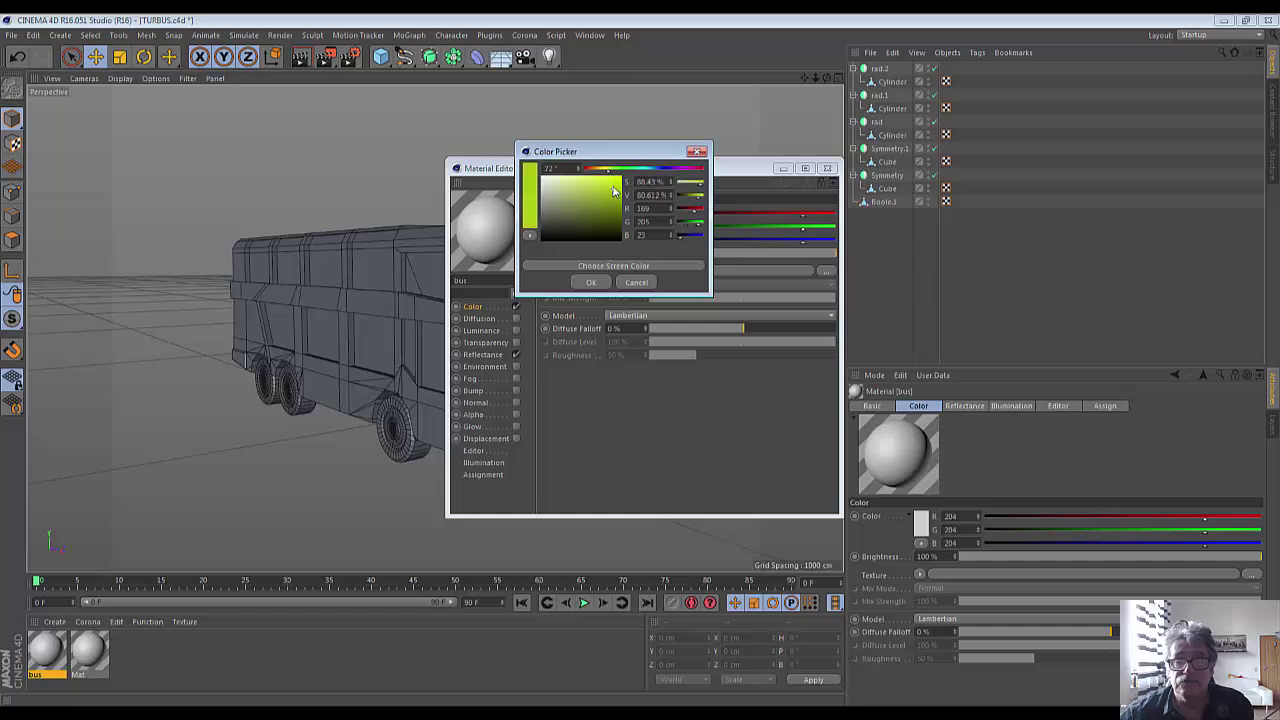
{"action": "left_click", "coordinate": [621, 169]}
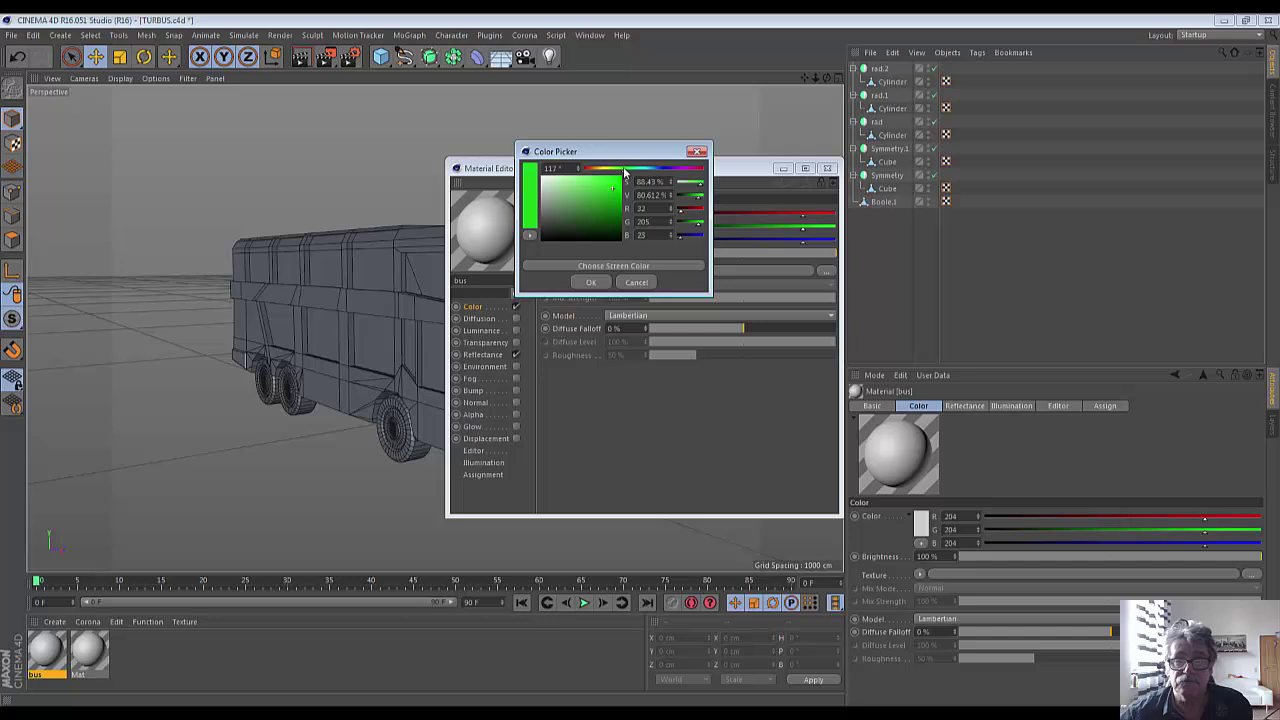
{"action": "left_click", "coordinate": [589, 202]}
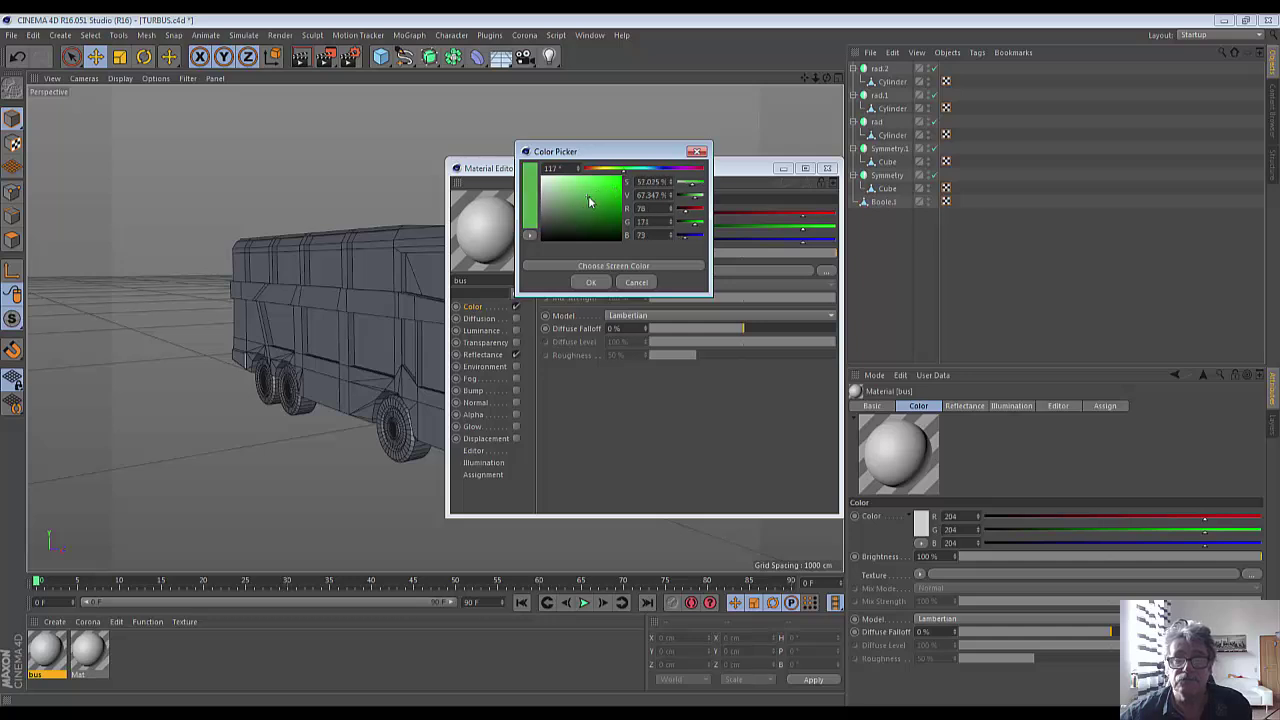
{"action": "left_click_drag", "start_coordinate": [589, 202], "coordinate": [595, 186]}
{"action": "left_click", "coordinate": [618, 170]}
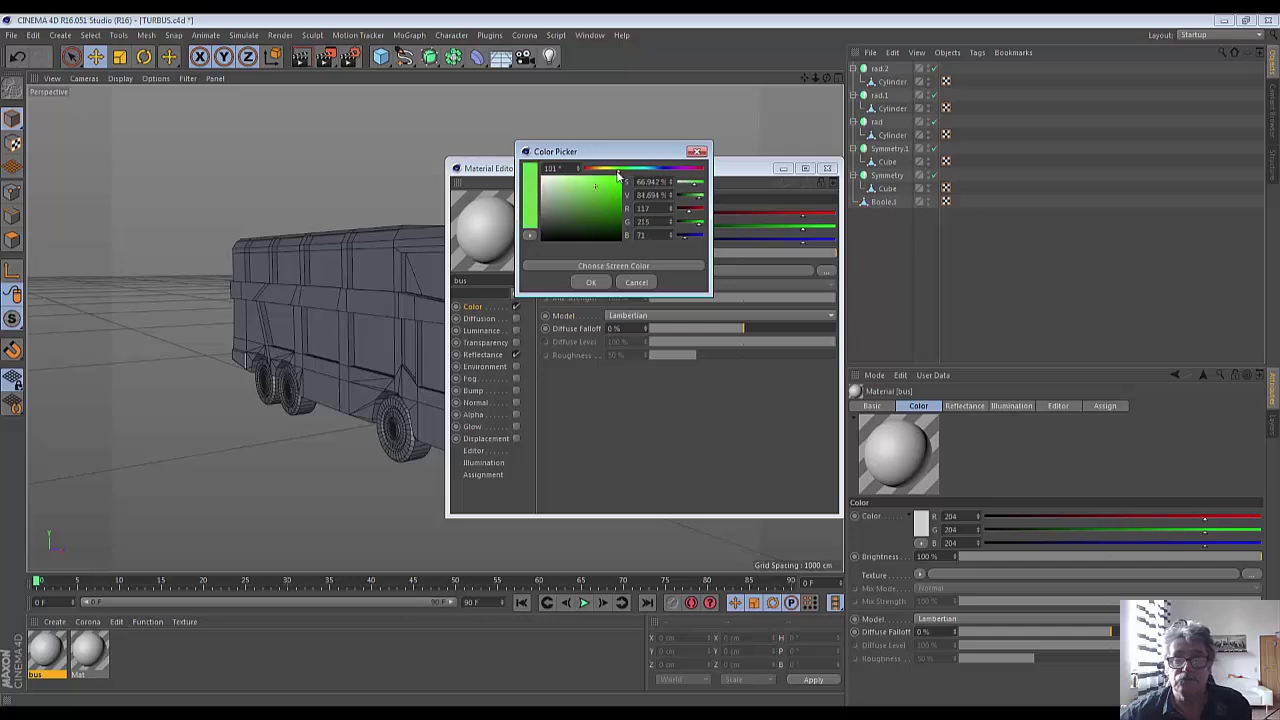
{"action": "left_click_drag", "start_coordinate": [618, 172], "coordinate": [622, 173]}
{"action": "left_click", "coordinate": [577, 213]}
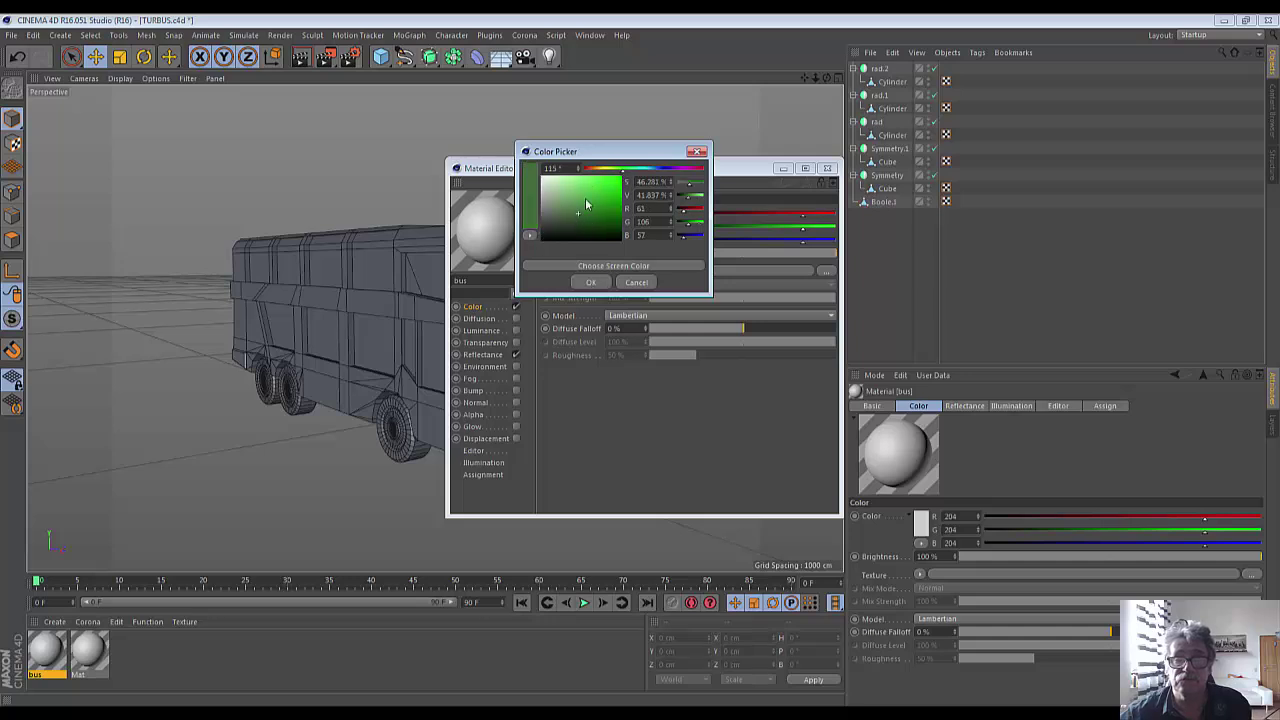
{"action": "left_click", "coordinate": [590, 197]}
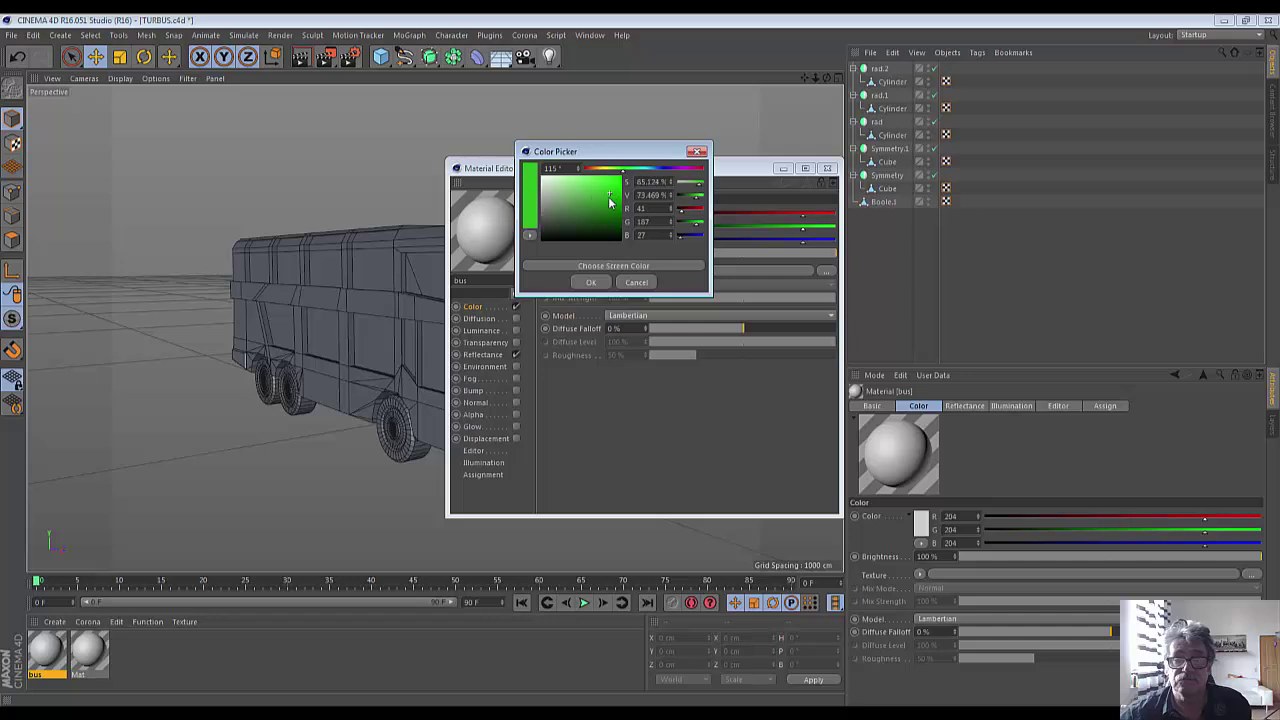
{"action": "left_click", "coordinate": [611, 202]}
{"action": "left_click_drag", "start_coordinate": [610, 195], "coordinate": [612, 190]}
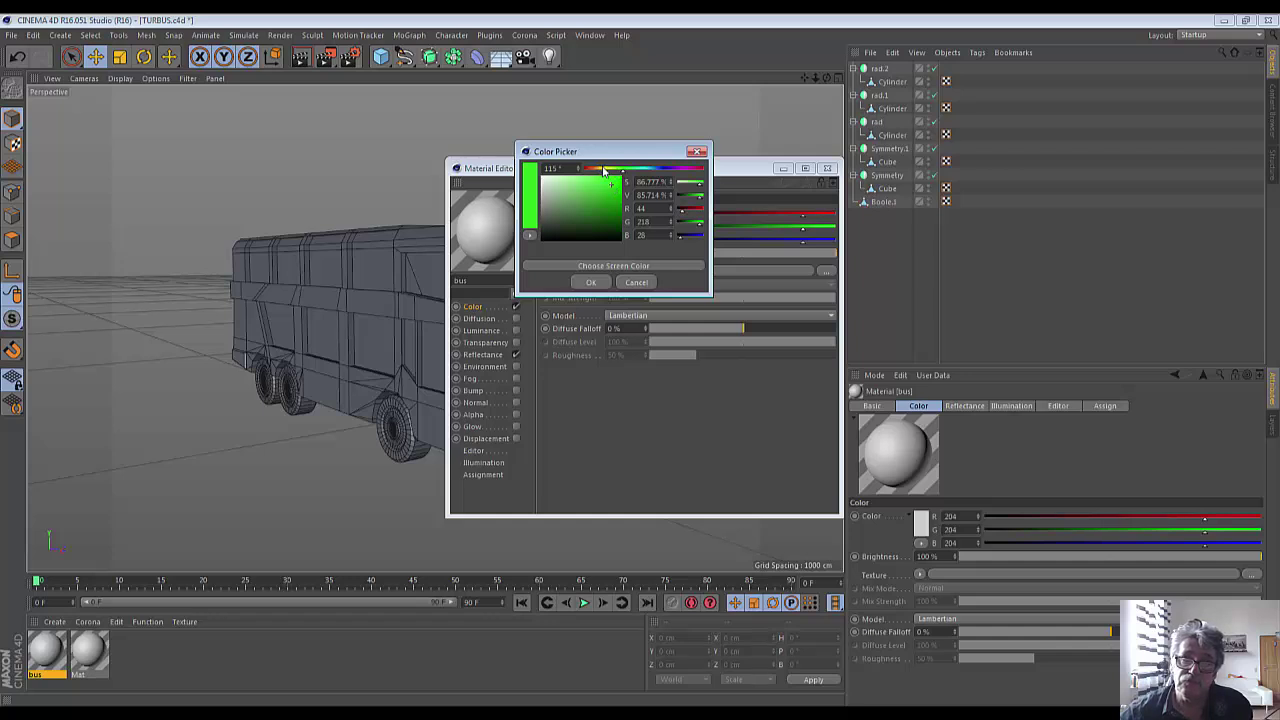
{"action": "left_click", "coordinate": [605, 170]}
{"action": "mouse_move", "coordinate": [600, 194]}
{"action": "left_mouse_down"}
{"action": "mouse_move", "coordinate": [617, 190]}
{"action": "mouse_move", "coordinate": [601, 176]}
{"action": "mouse_move", "coordinate": [617, 188]}
{"action": "left_mouse_up"}
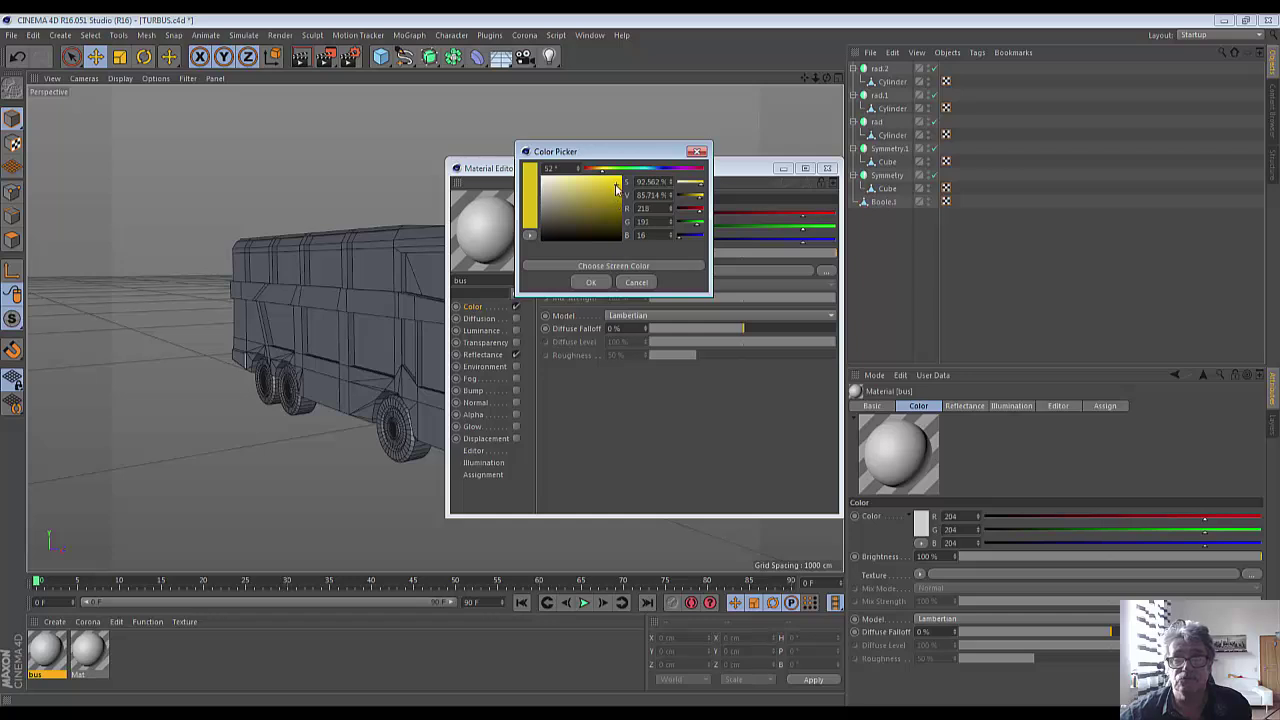
{"action": "left_click", "coordinate": [591, 283]}
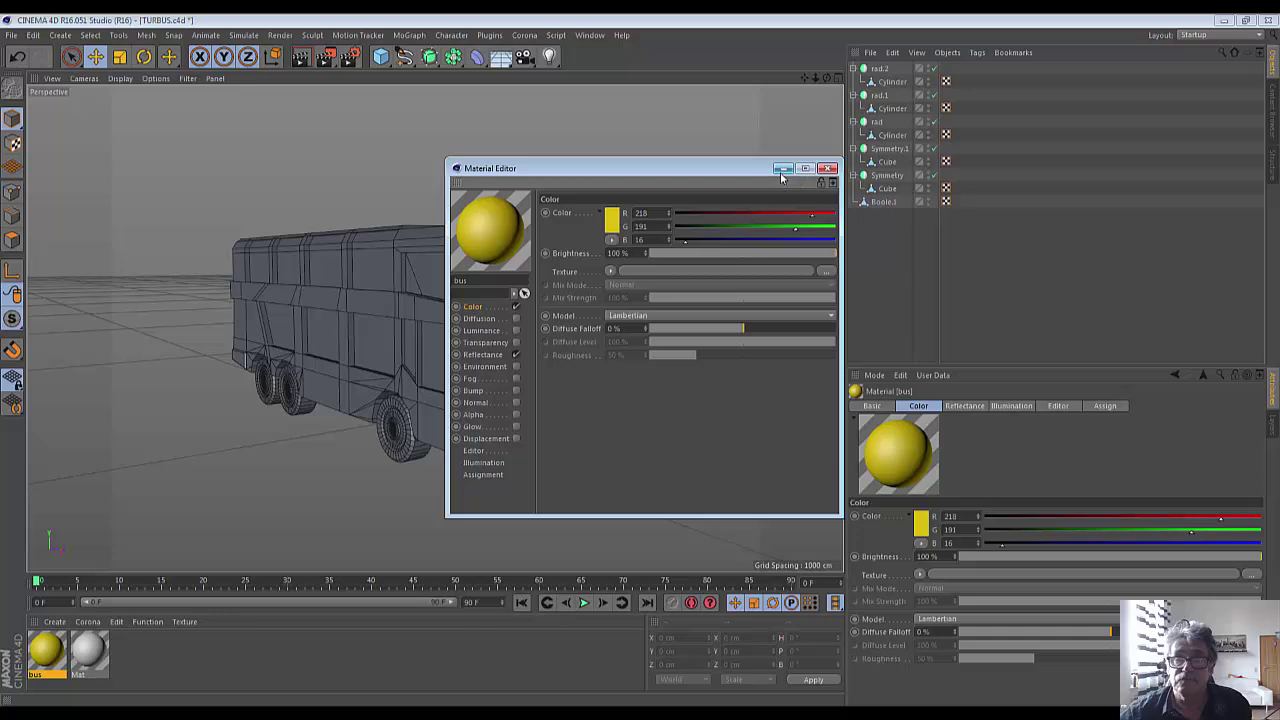
Narrow the Default Specular width in Reflectance to 32%.
{"action": "left_click", "coordinate": [480, 355]}
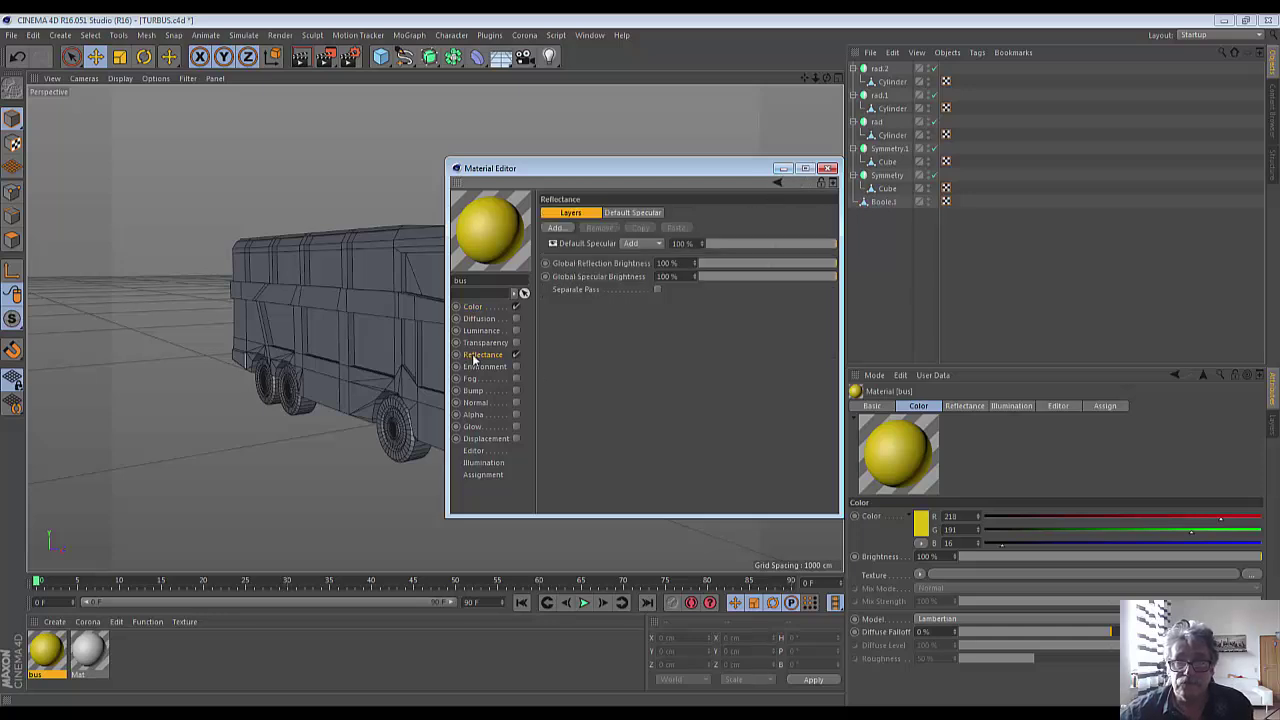
{"action": "left_click", "coordinate": [638, 214]}
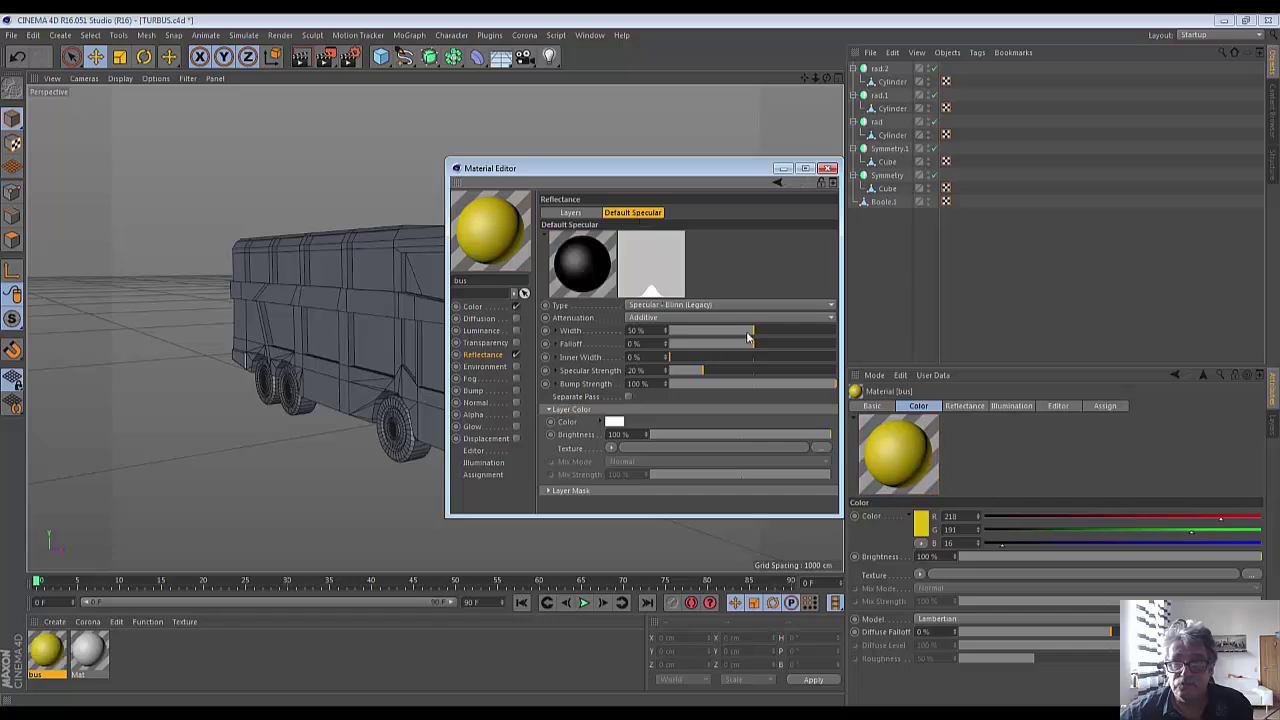
{"action": "mouse_move", "coordinate": [748, 331]}
{"action": "left_mouse_down"}
{"action": "mouse_move", "coordinate": [722, 331]}
{"action": "mouse_move", "coordinate": [752, 350]}
{"action": "left_mouse_up"}
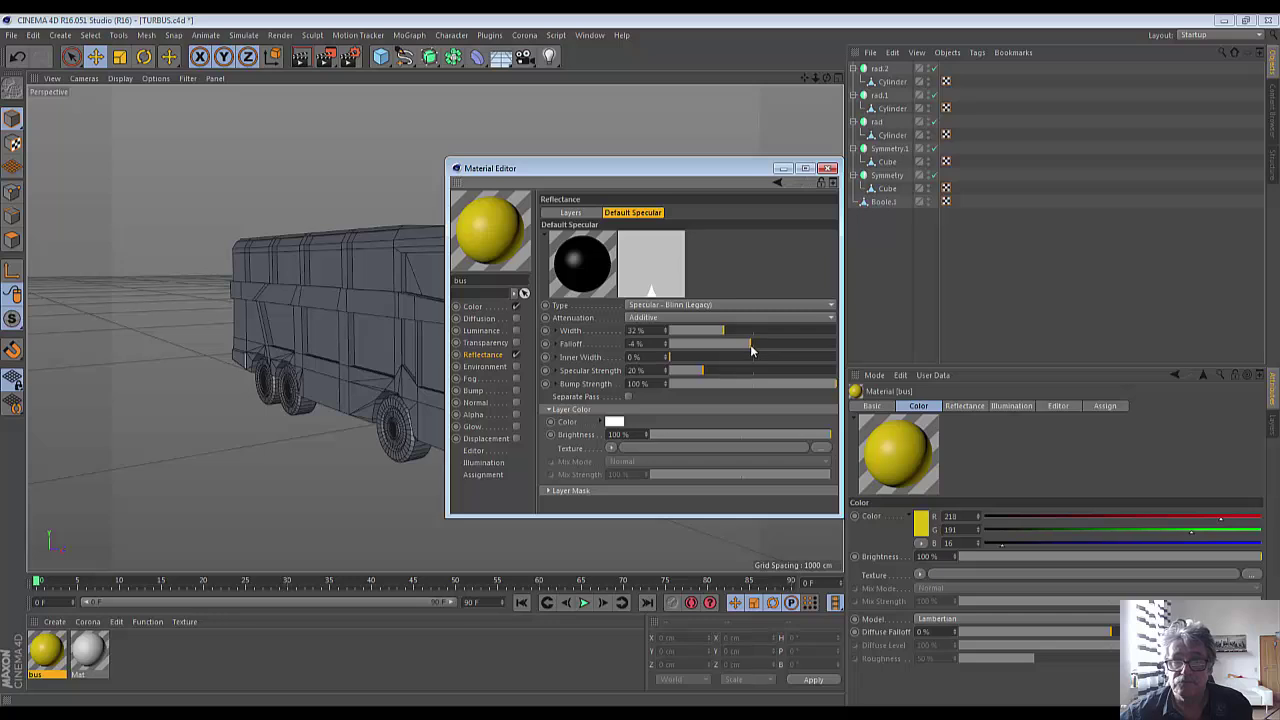
{"action": "left_click", "coordinate": [783, 168]}
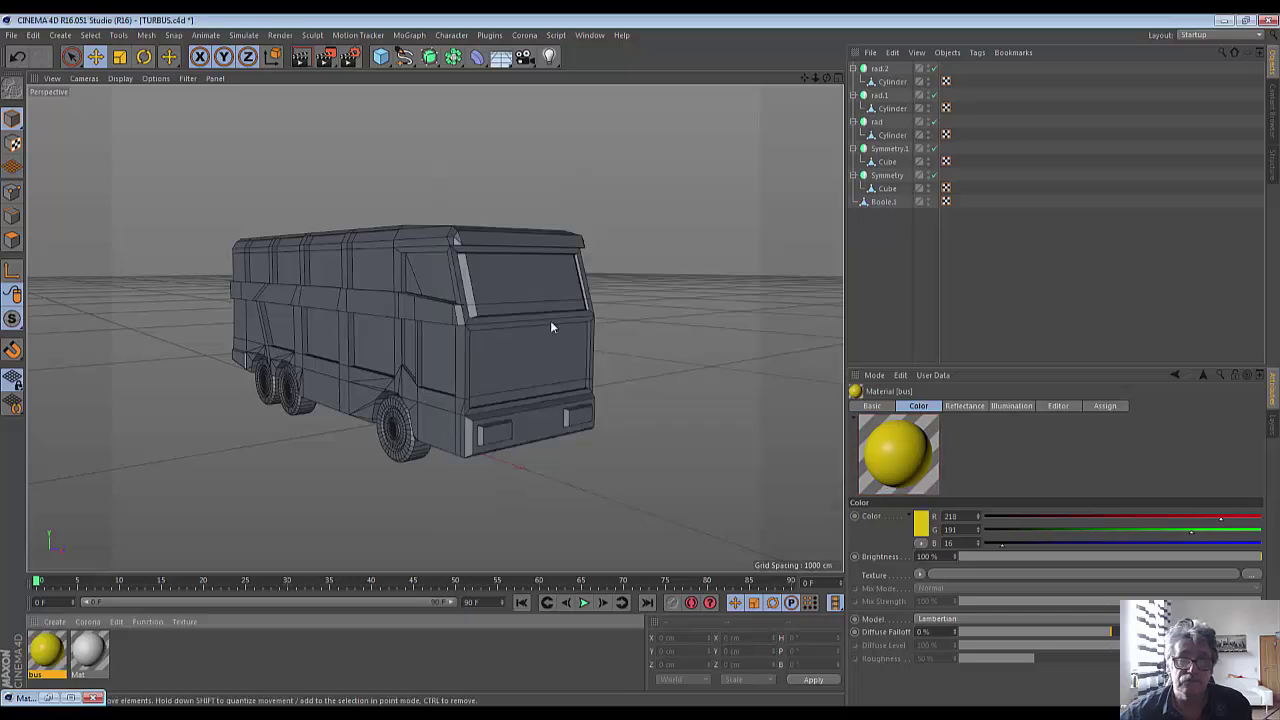
Drag the yellow bus material onto the bus body and its mirrored cube.
{"action": "double_click", "coordinate": [44, 656]}
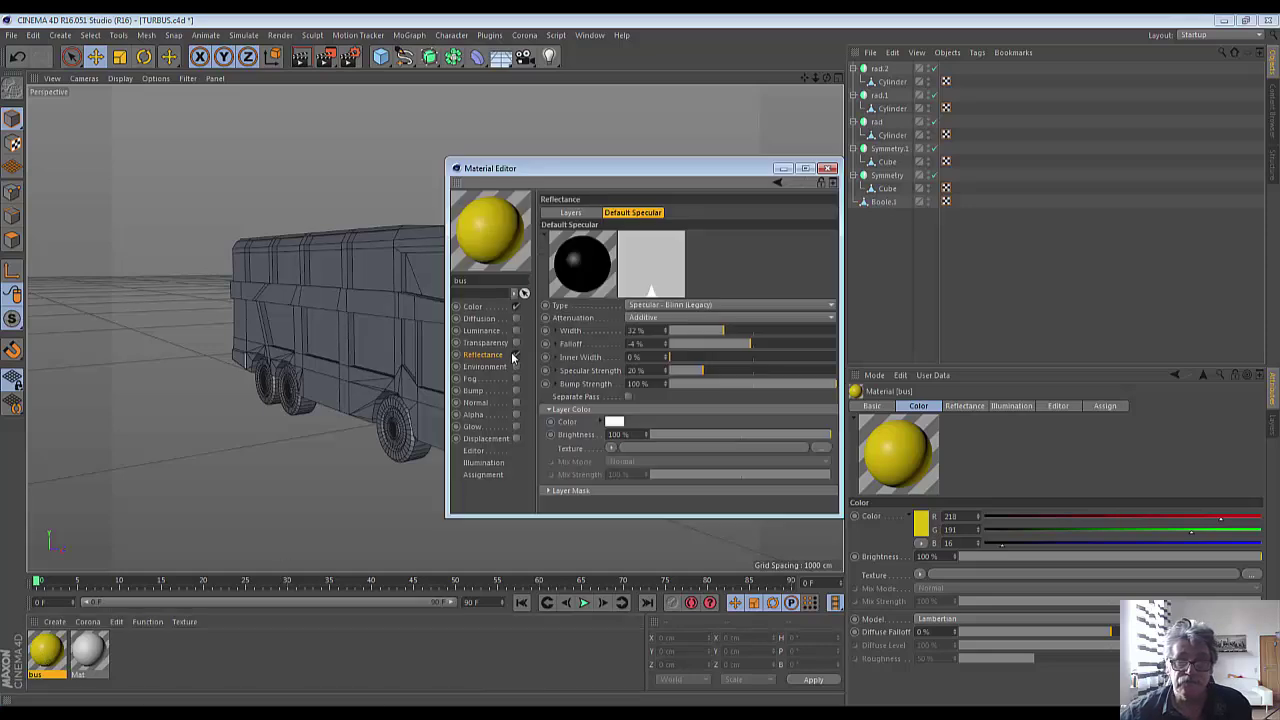
{"action": "left_click", "coordinate": [783, 168]}
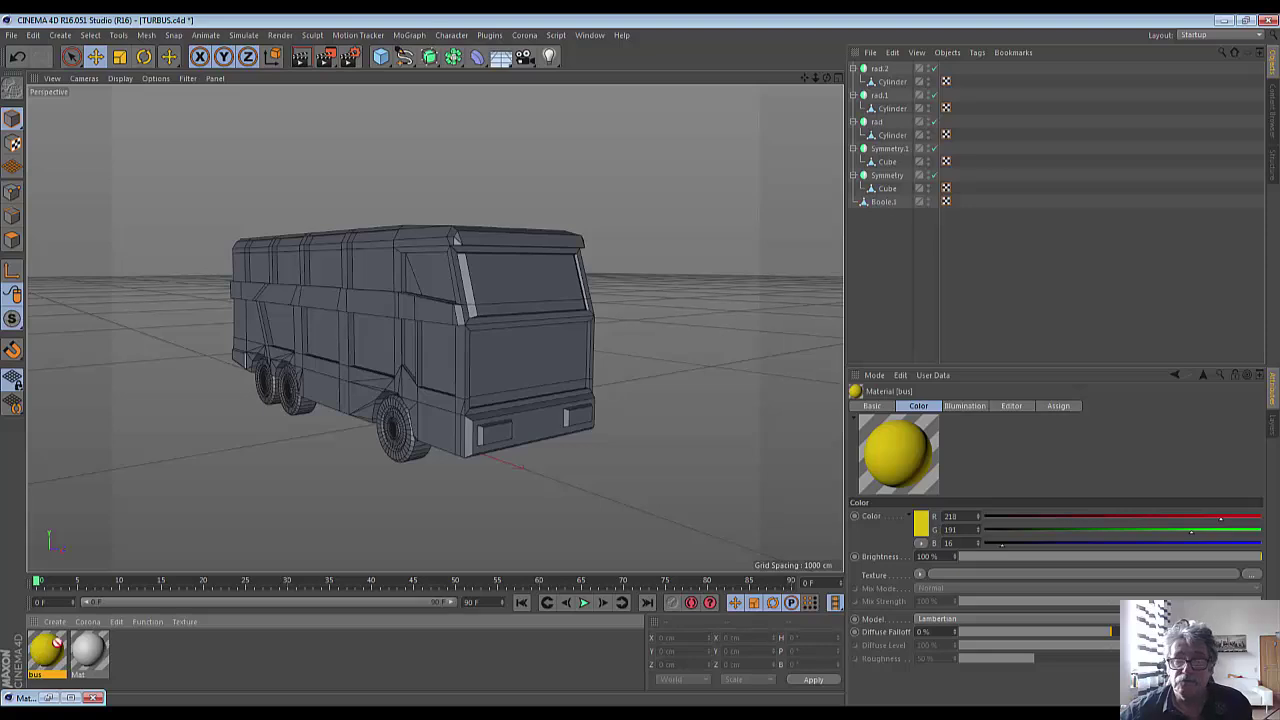
{"action": "mouse_move", "coordinate": [38, 660]}
{"action": "left_mouse_down"}
{"action": "mouse_move", "coordinate": [449, 425]}
{"action": "mouse_move", "coordinate": [438, 425]}
{"action": "left_mouse_up"}
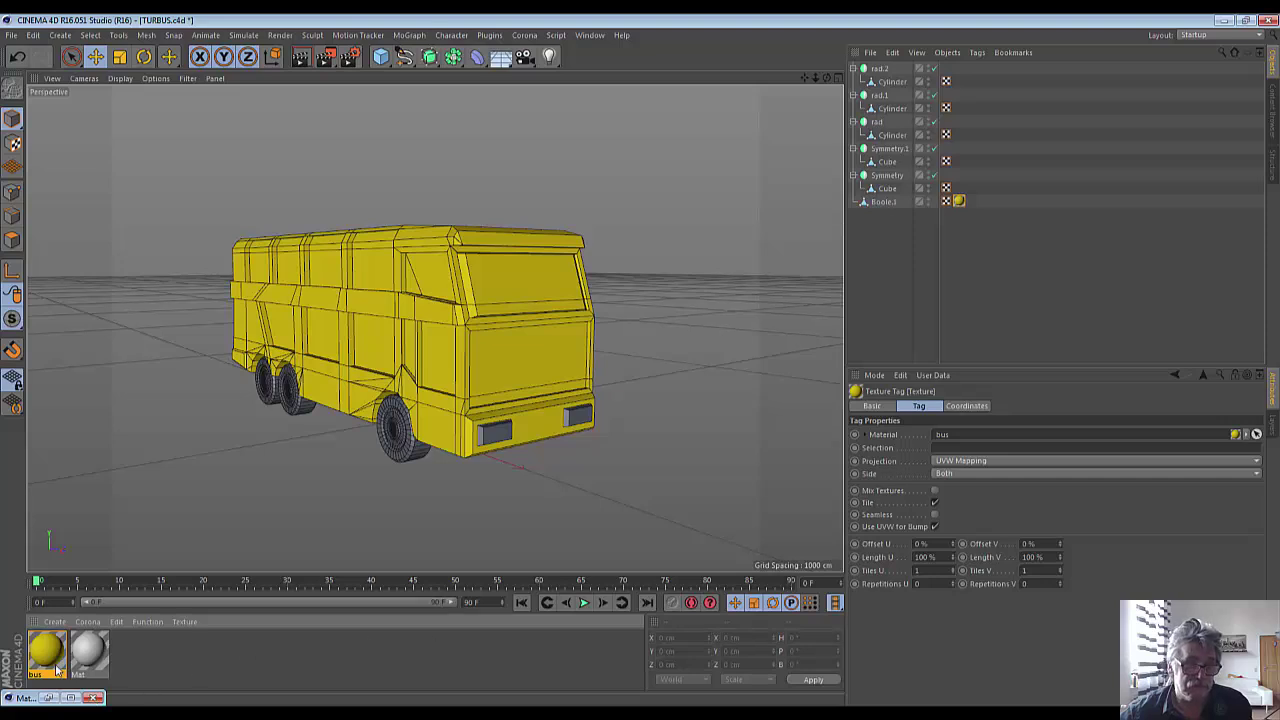
{"action": "left_click_drag", "start_coordinate": [354, 501], "coordinate": [484, 442]}
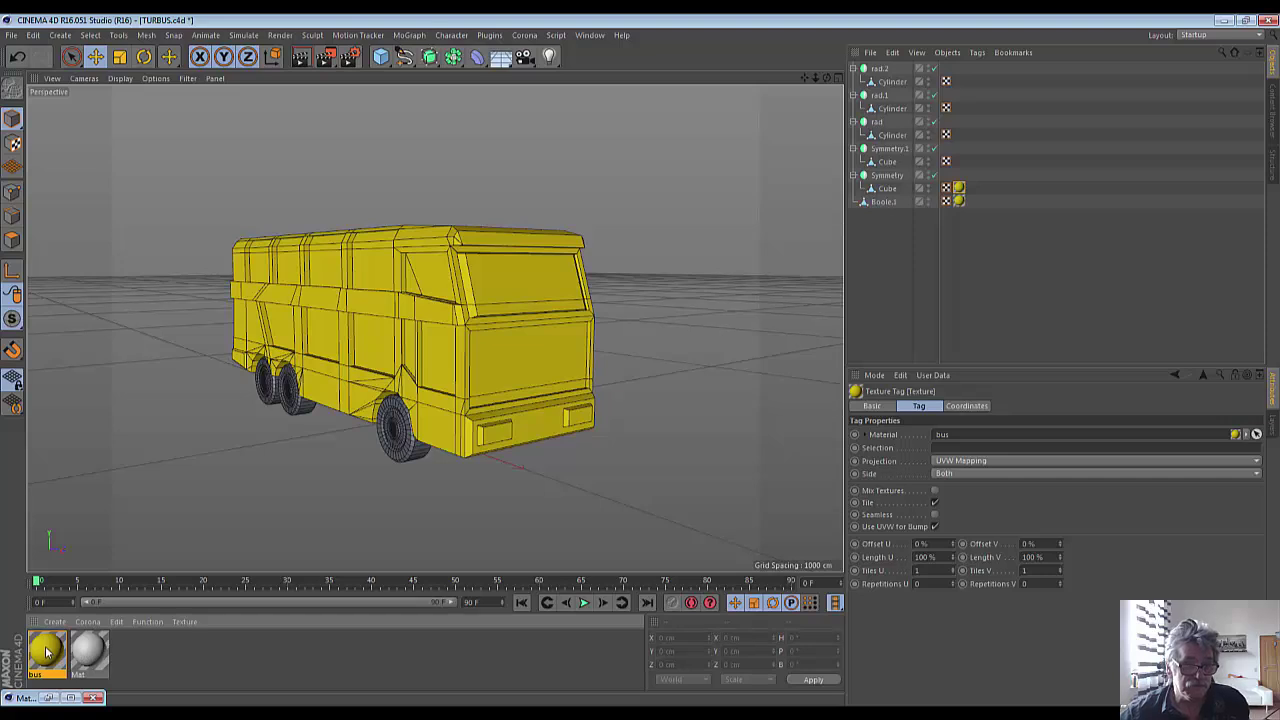
Duplicate the bus material, colour the copy dark grey (49/49/49), and apply it to the front wheels.
{"action": "left_click_drag", "start_coordinate": [46, 652], "coordinate": [133, 655], "text": "ctrl"}
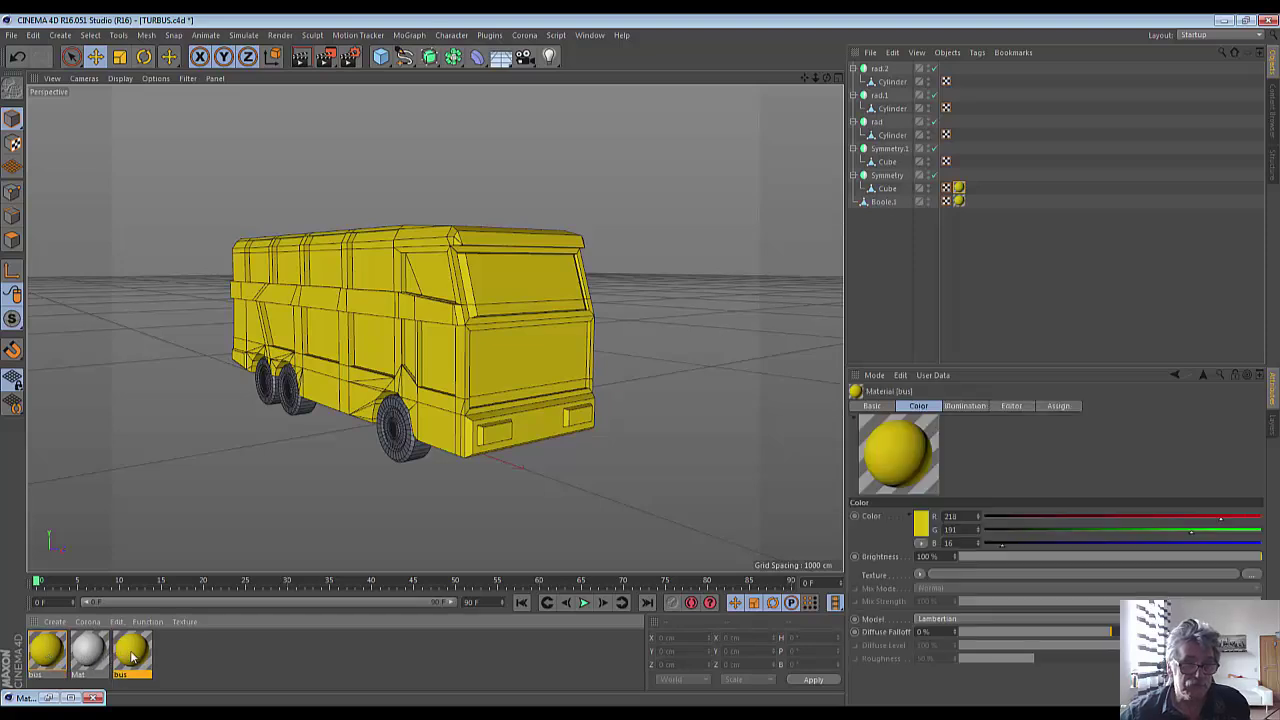
{"action": "double_click", "coordinate": [133, 655]}
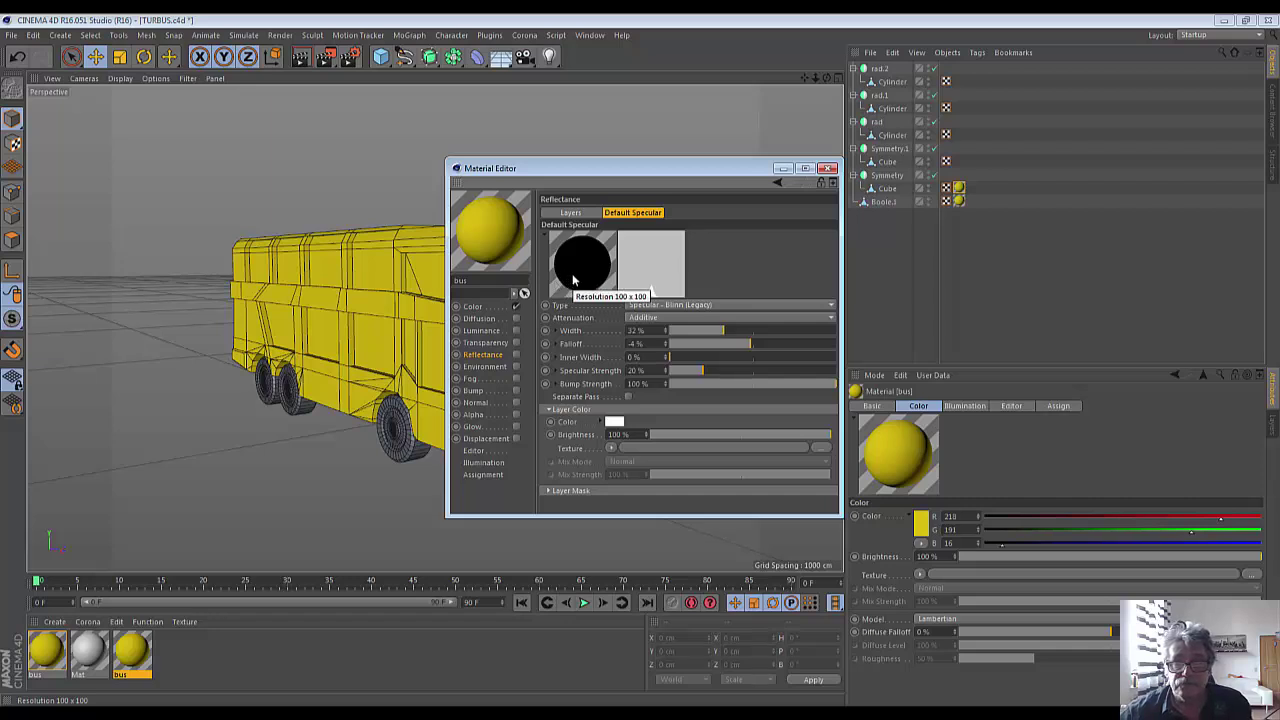
{"action": "left_click", "coordinate": [482, 308]}
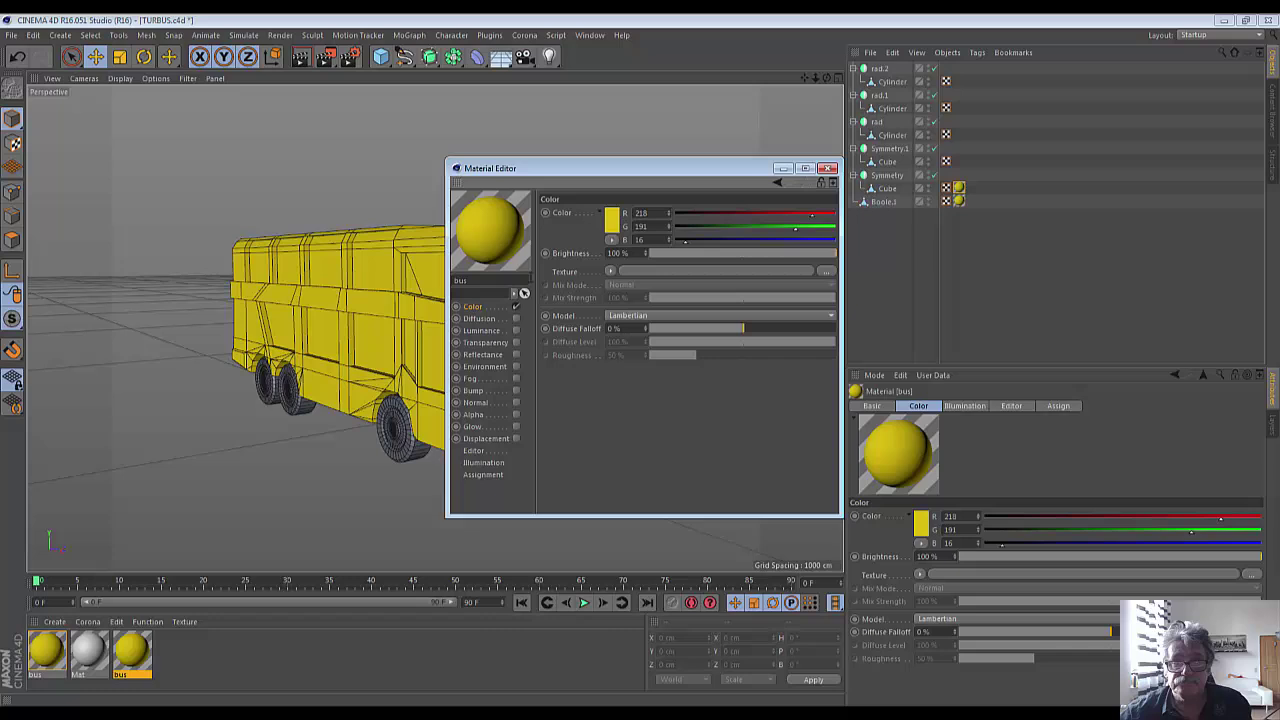
{"action": "left_click", "coordinate": [612, 222]}
{"action": "left_click_drag", "start_coordinate": [560, 237], "coordinate": [539, 238]}
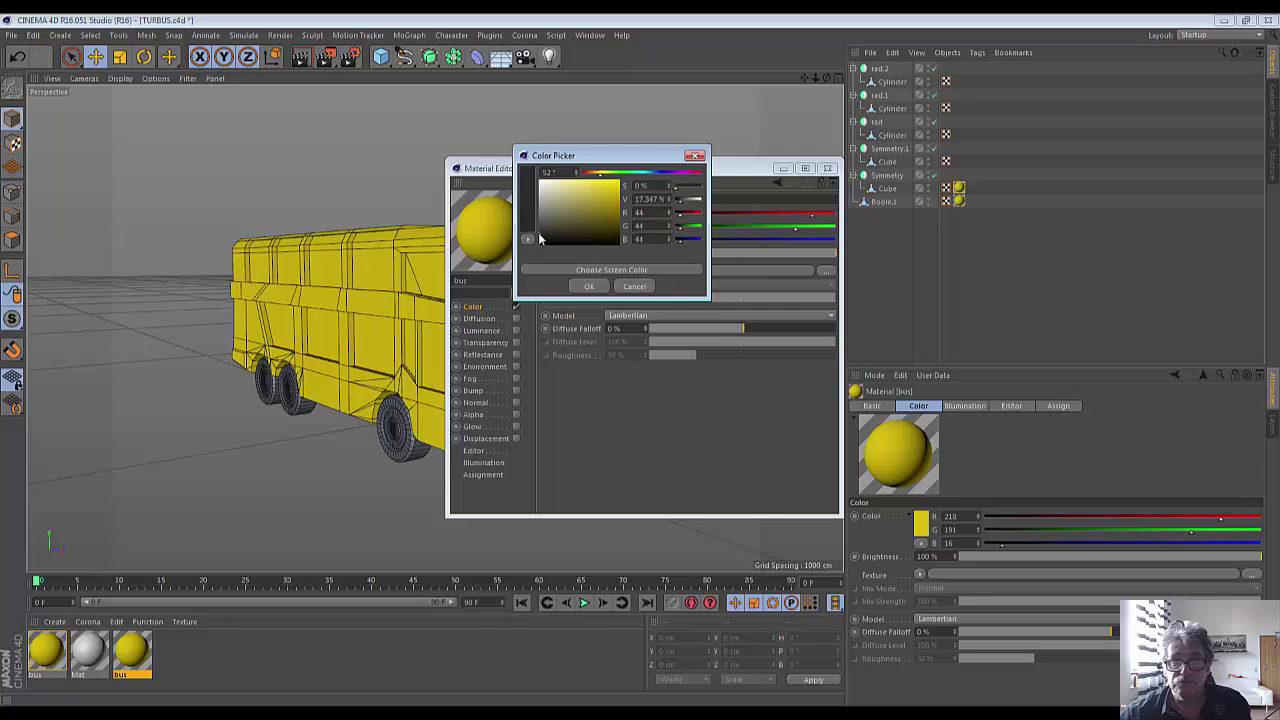
{"action": "left_click", "coordinate": [589, 286]}
{"action": "left_click", "coordinate": [784, 169]}
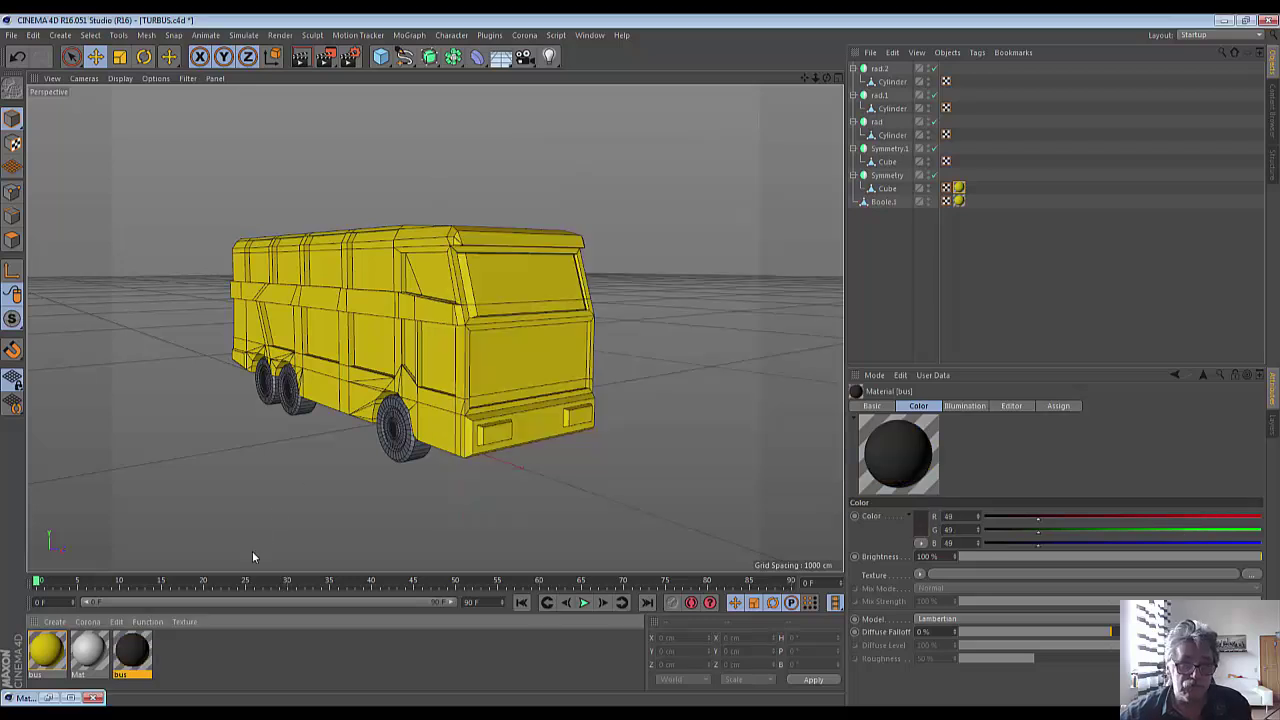
{"action": "left_click_drag", "start_coordinate": [134, 652], "coordinate": [414, 461]}
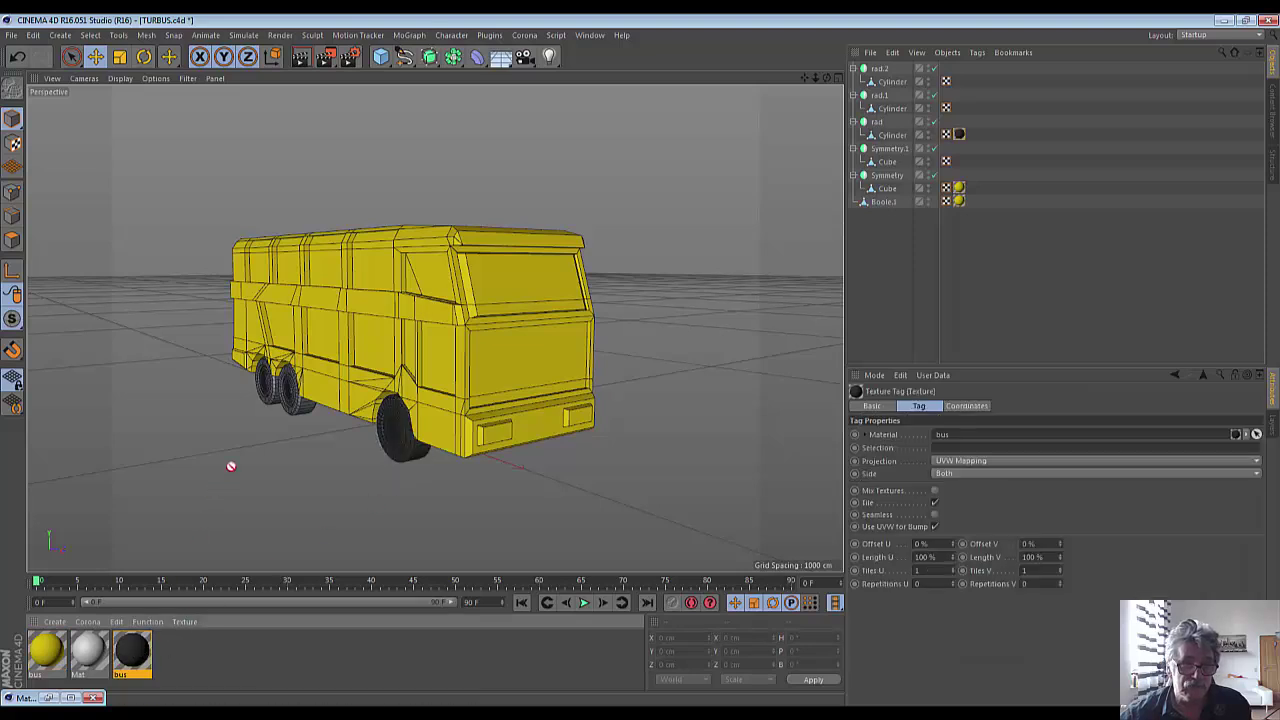
Apply the dark grey material to the rad.1 and rad.2 wheel sets, then duplicate it as bus.1.
{"action": "left_click_drag", "start_coordinate": [143, 652], "coordinate": [297, 420]}
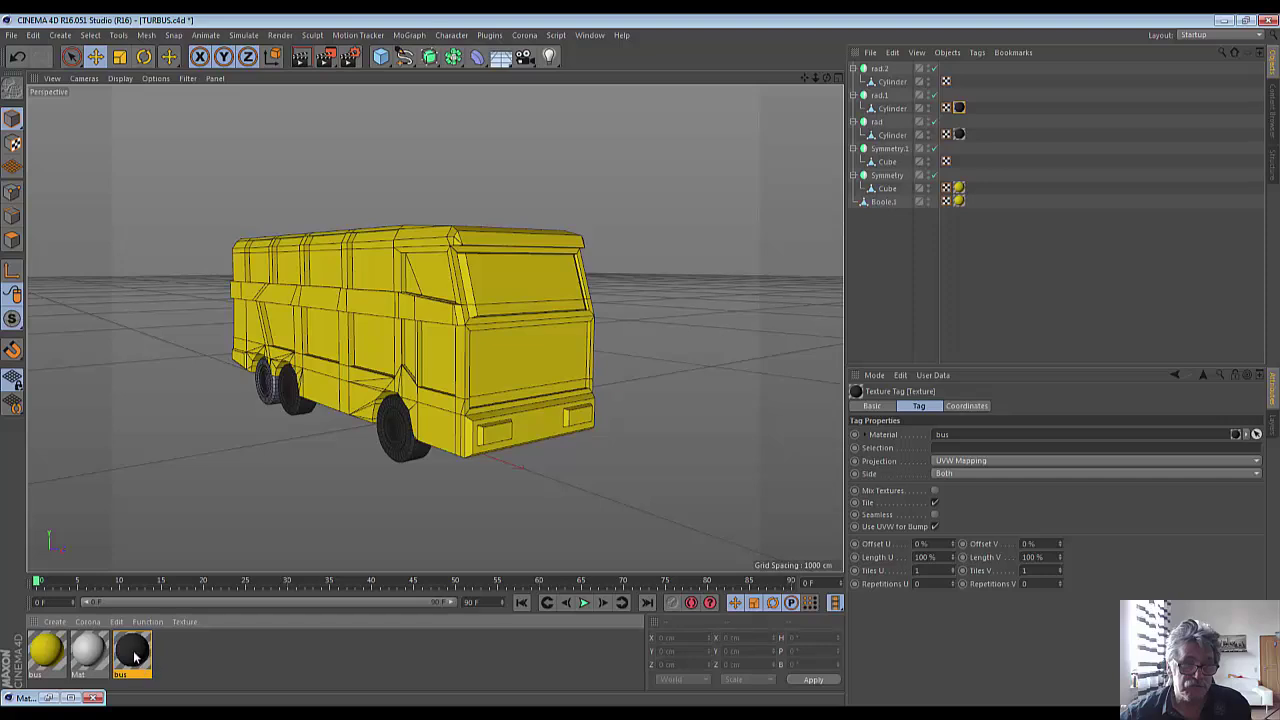
{"action": "left_click_drag", "start_coordinate": [136, 655], "coordinate": [272, 400]}
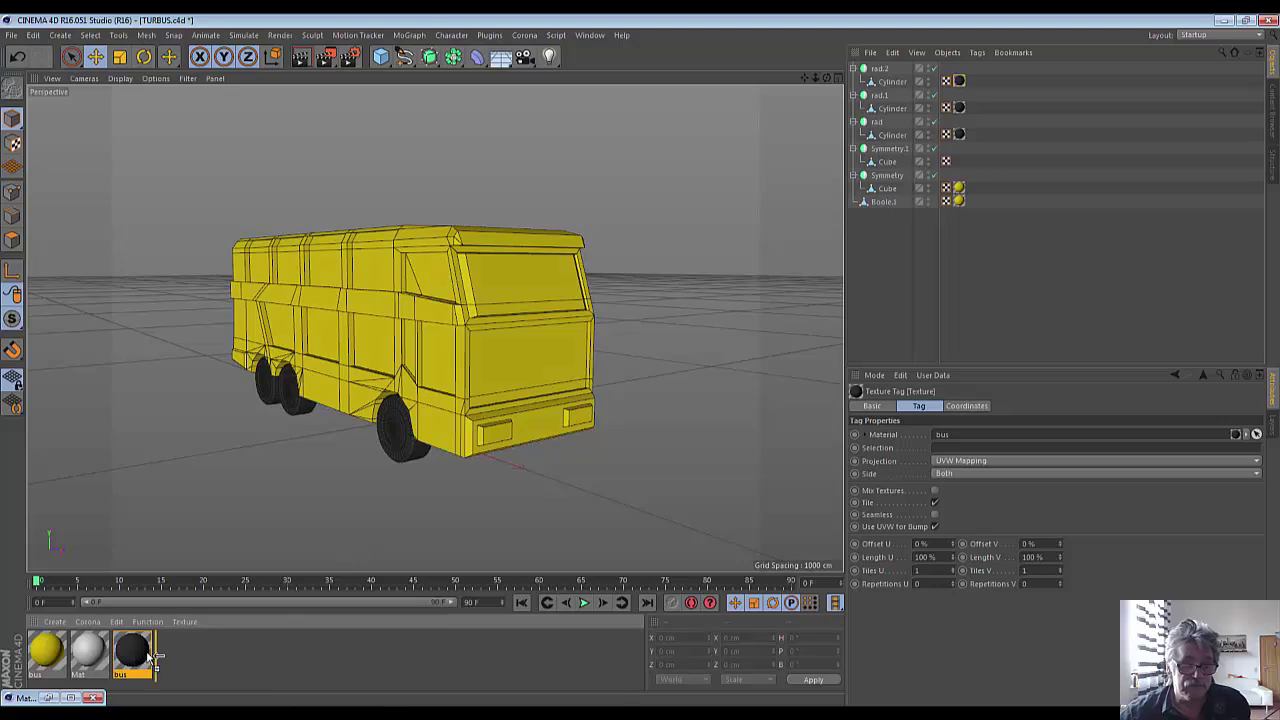
{"action": "left_click_drag", "start_coordinate": [150, 655], "coordinate": [175, 663], "text": "ctrl"}
Change bus.1's colour to light grey, RGB 195/195/195.
{"action": "double_click", "coordinate": [177, 662]}
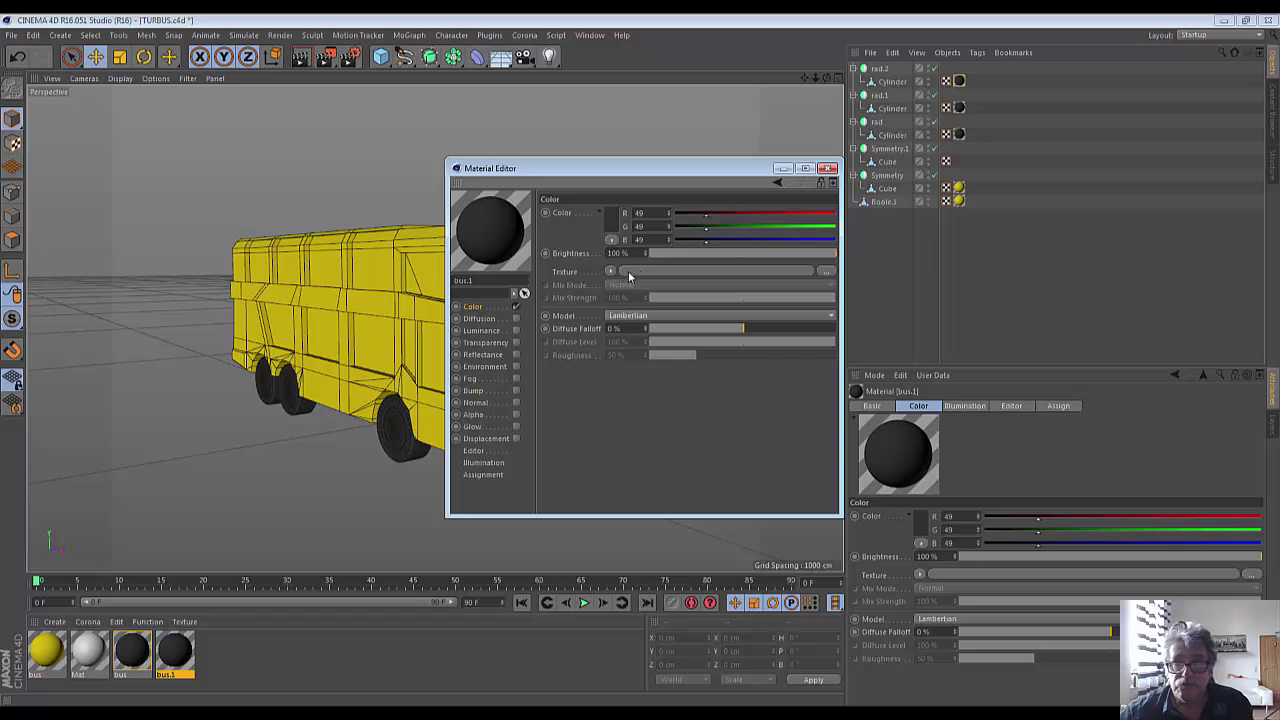
{"action": "left_click", "coordinate": [617, 228]}
{"action": "left_click_drag", "start_coordinate": [530, 222], "coordinate": [527, 201]}
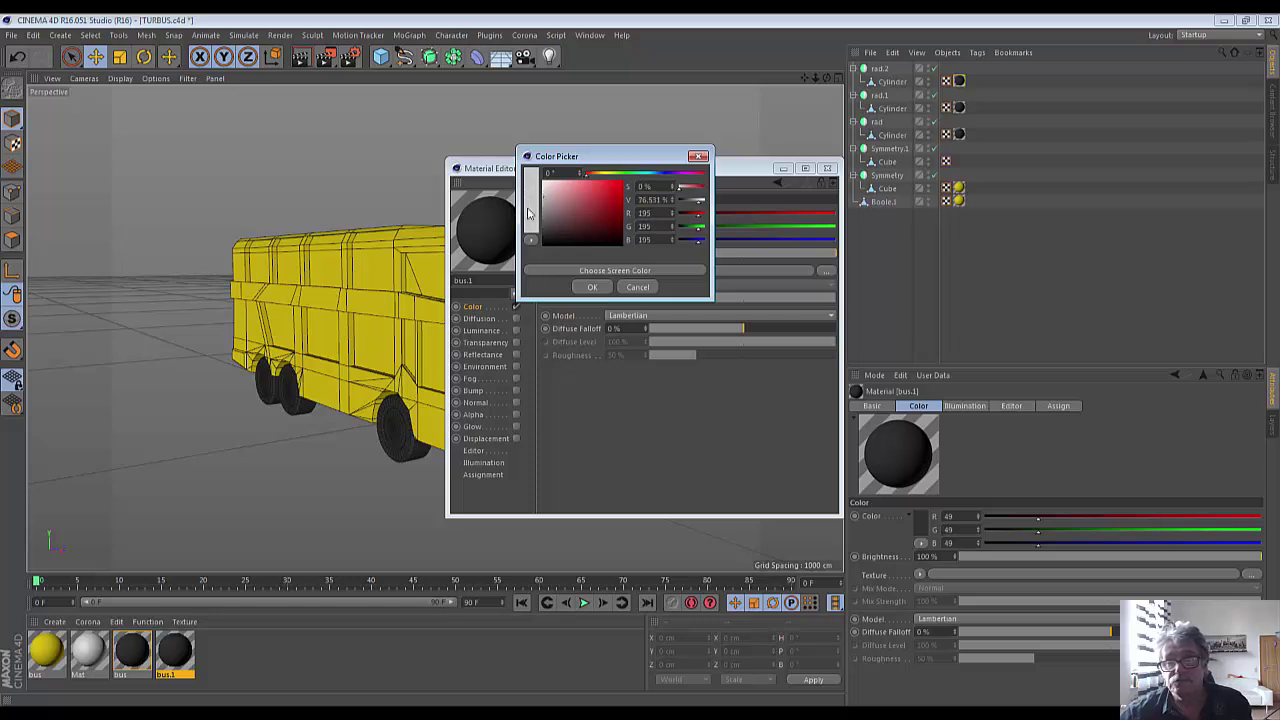
{"action": "left_click", "coordinate": [591, 287]}
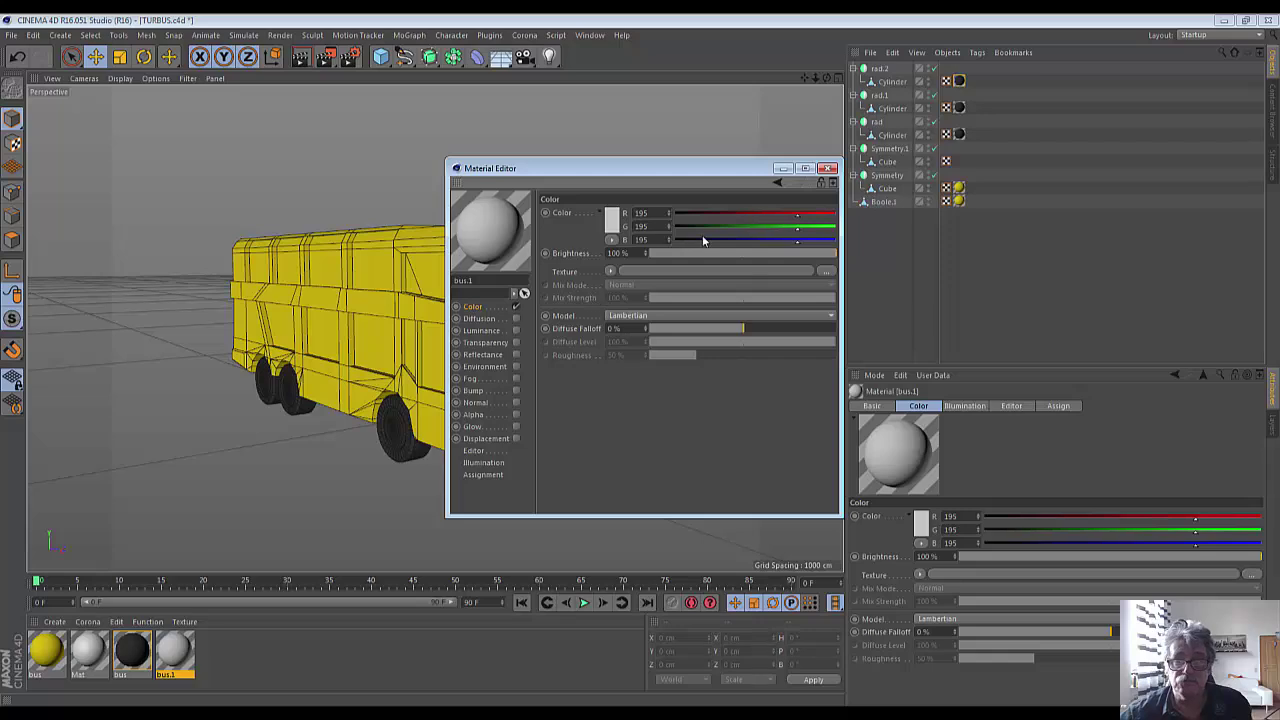
{"action": "left_click", "coordinate": [782, 168]}
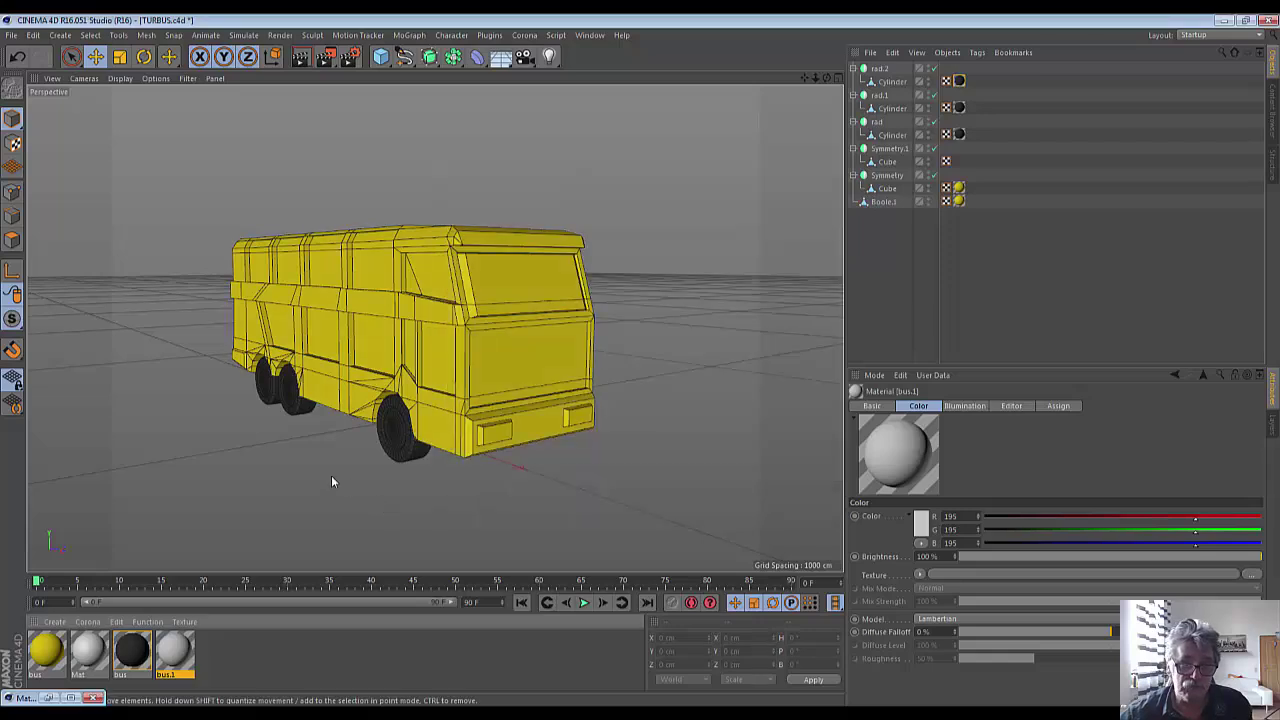
Select the front wheel's Cylinder under rad and switch to Polygon mode.
{"action": "scroll", "coordinate": [328, 475], "scroll_direction": "up", "scroll_amount": 3}
{"action": "scroll", "coordinate": [328, 475], "scroll_direction": "up", "scroll_amount": 3}
{"action": "scroll", "coordinate": [327, 475], "scroll_direction": "up", "scroll_amount": 1}
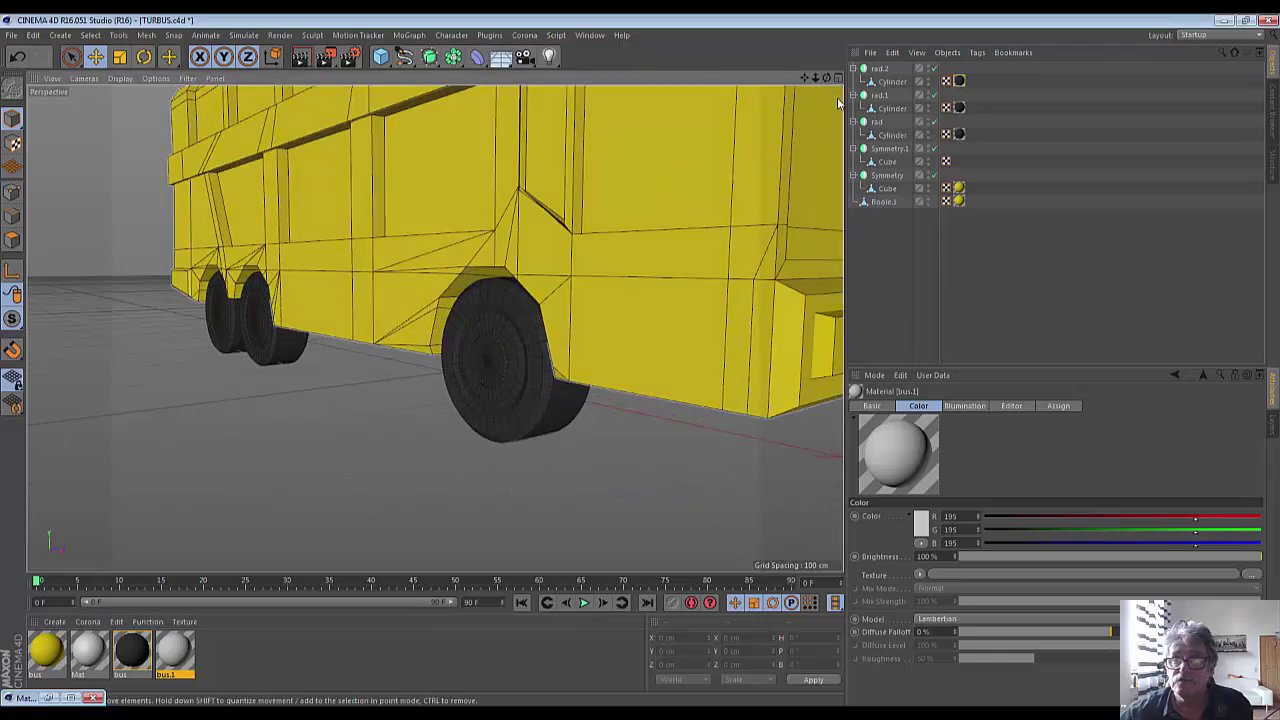
{"action": "left_click", "coordinate": [530, 417]}
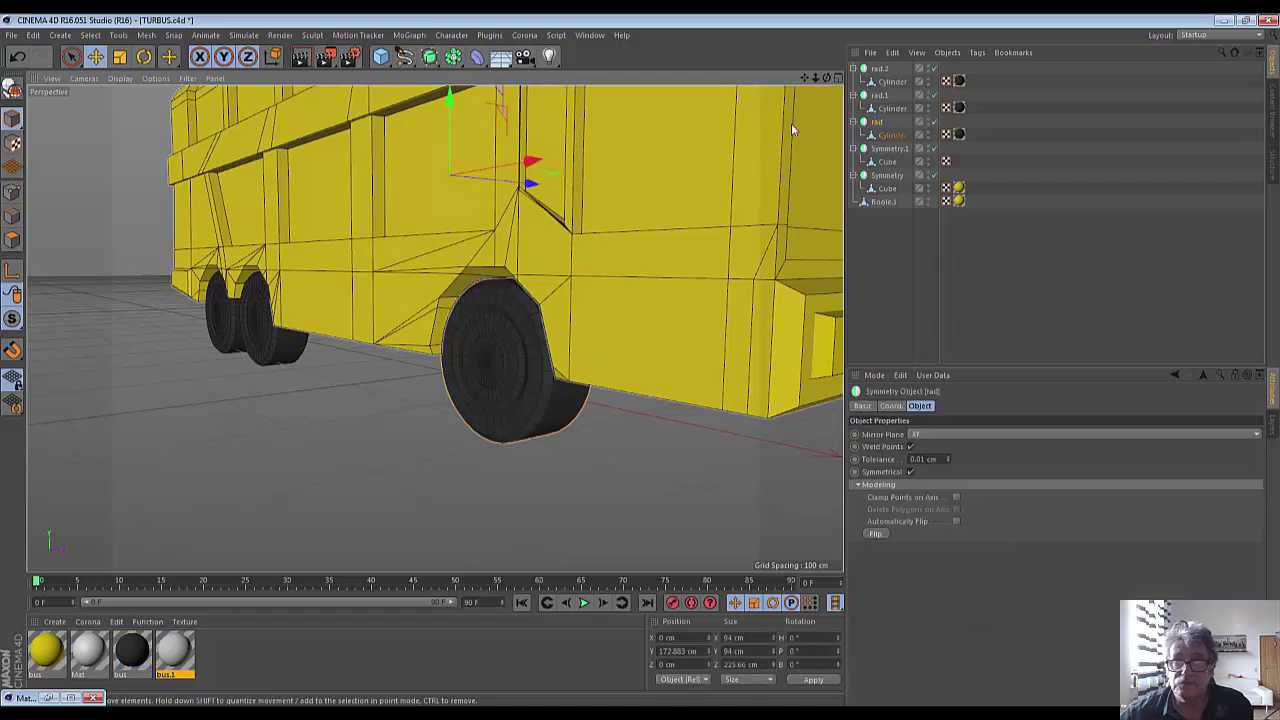
{"action": "left_click", "coordinate": [10, 240]}
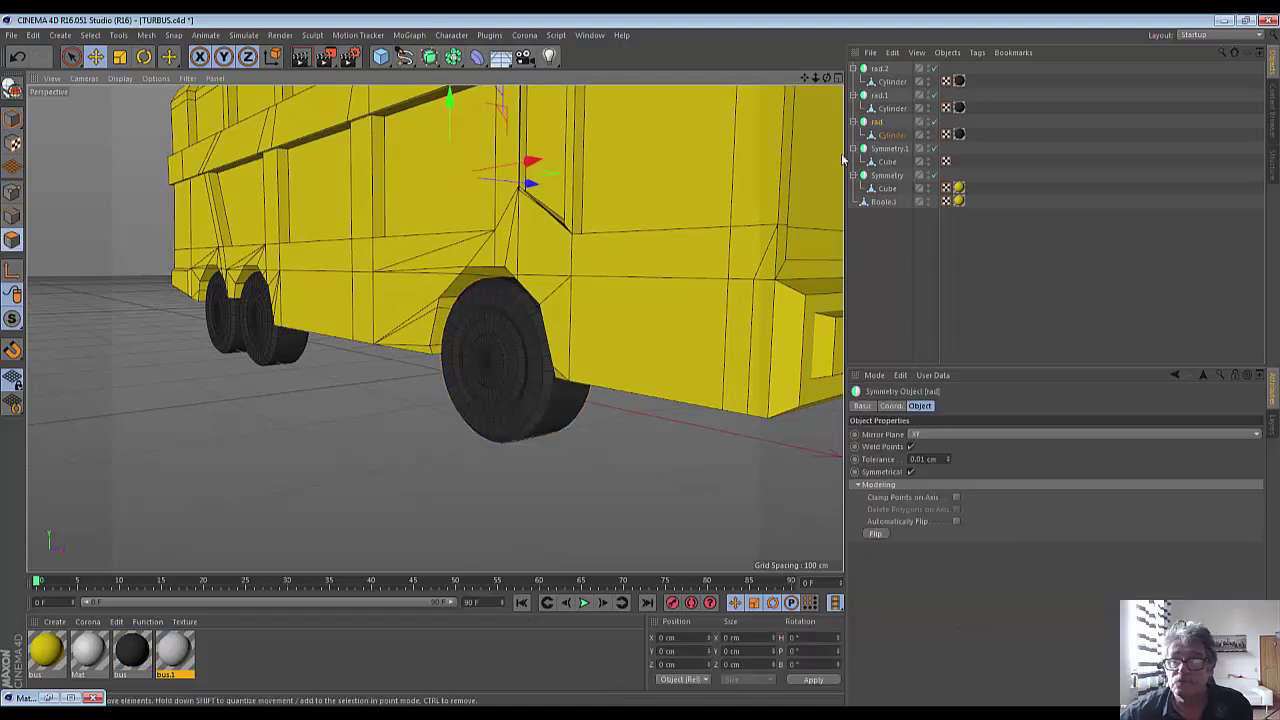
{"action": "left_click", "coordinate": [891, 135]}
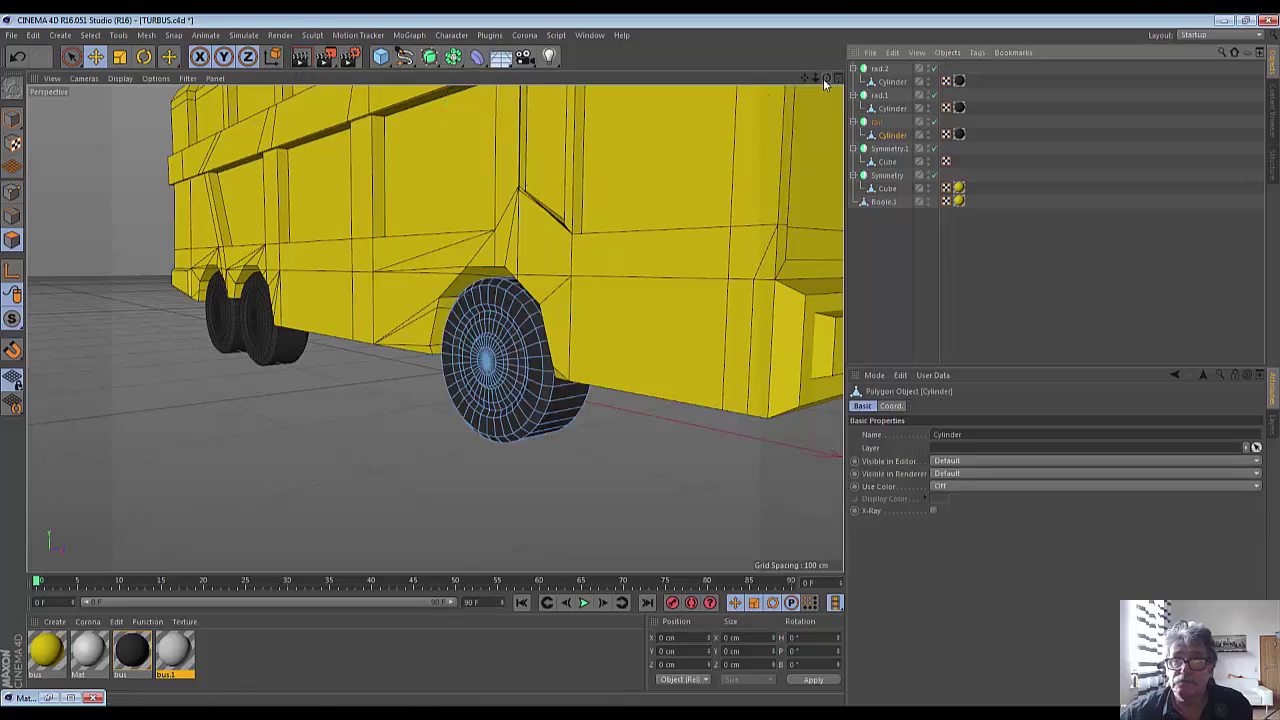
With Live Selection, paint over the centre polygons of the wheel's outer face.
{"action": "left_click_drag", "start_coordinate": [823, 80], "coordinate": [614, 301]}
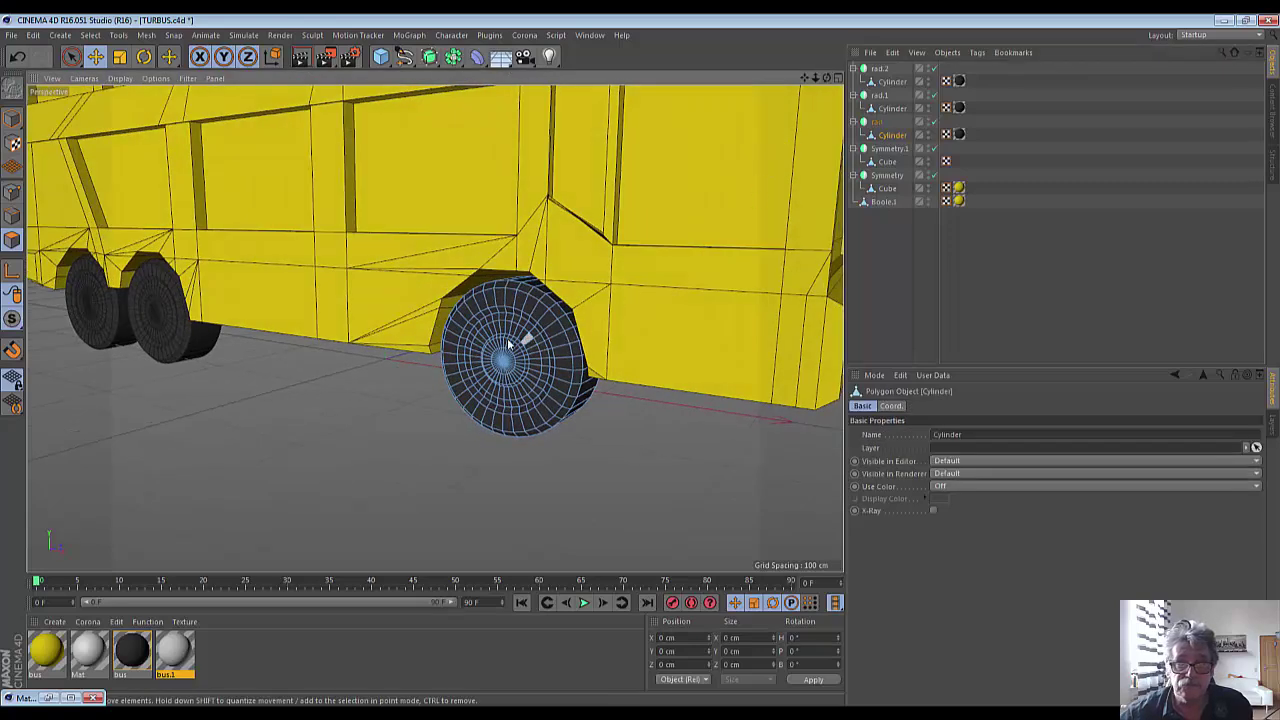
{"action": "scroll", "coordinate": [500, 362], "scroll_direction": "up", "scroll_amount": 3}
{"action": "scroll", "coordinate": [500, 362], "scroll_direction": "up", "scroll_amount": 2}
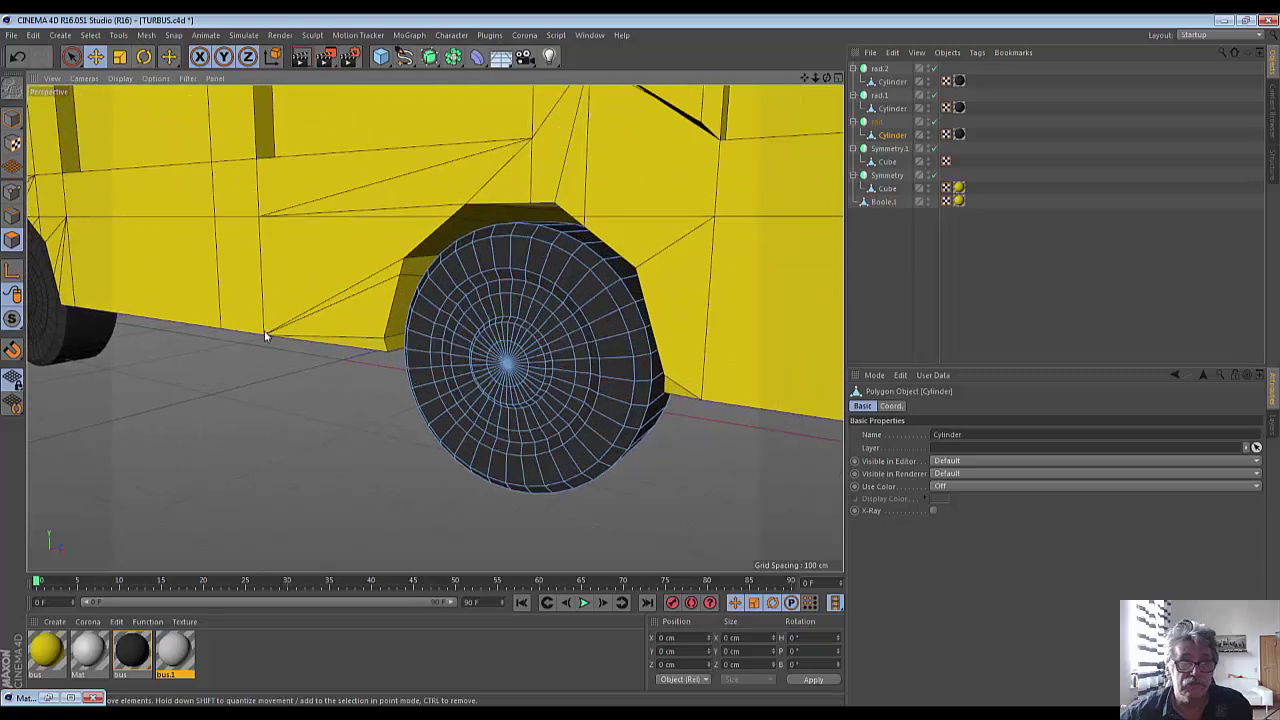
{"action": "left_click", "coordinate": [71, 57]}
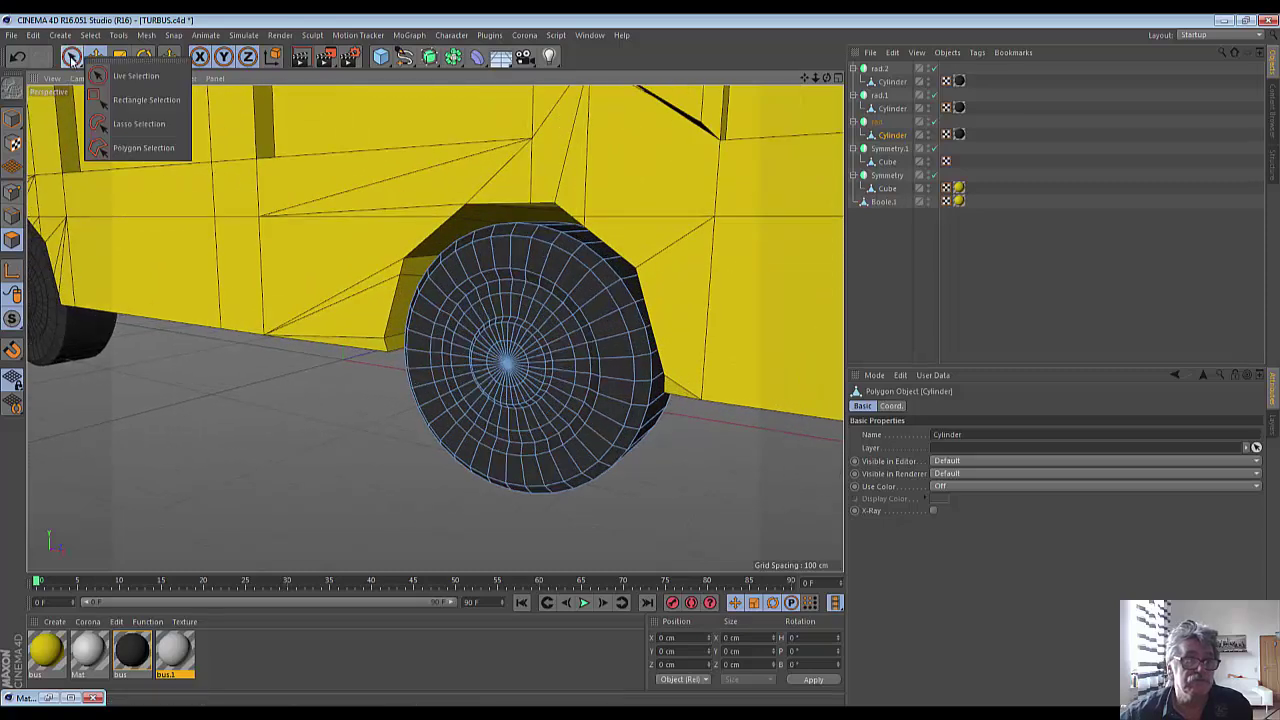
{"action": "left_click", "coordinate": [98, 77]}
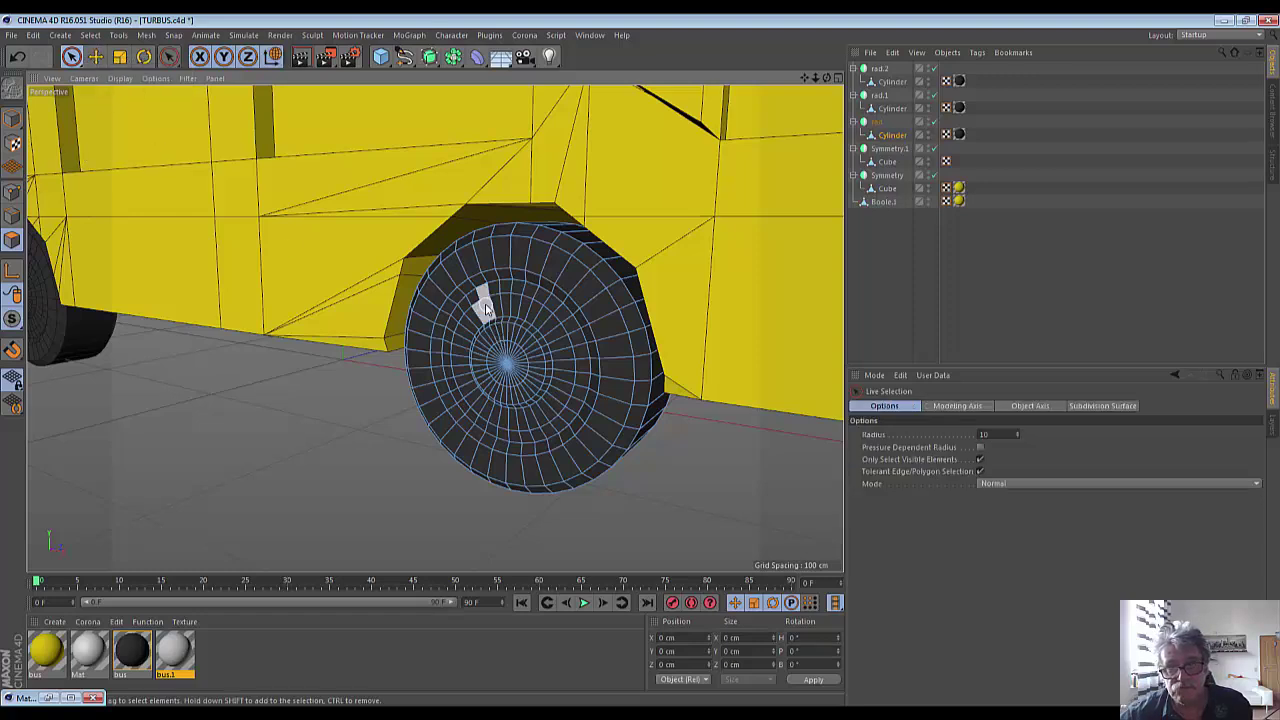
{"action": "mouse_move", "coordinate": [484, 304]}
{"action": "left_mouse_down"}
{"action": "mouse_move", "coordinate": [505, 297]}
{"action": "mouse_move", "coordinate": [462, 392]}
{"action": "mouse_move", "coordinate": [550, 440]}
{"action": "mouse_move", "coordinate": [578, 385]}
{"action": "mouse_move", "coordinate": [574, 340]}
{"action": "mouse_move", "coordinate": [523, 300]}
{"action": "mouse_move", "coordinate": [520, 395]}
{"action": "mouse_move", "coordinate": [571, 451]}
{"action": "mouse_move", "coordinate": [530, 468]}
{"action": "left_mouse_up"}
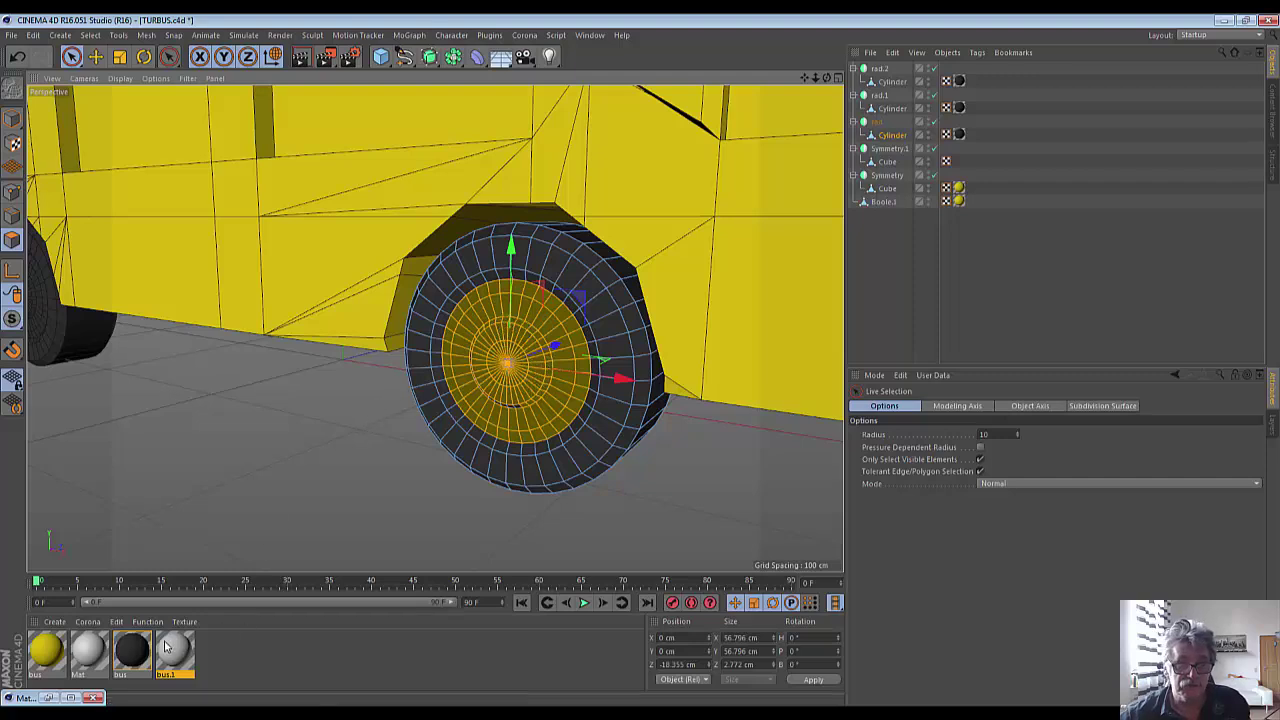
Put the light grey bus.1 material on the wheel hub polygons, replacing a misapplied texture tag.
{"action": "left_click_drag", "start_coordinate": [167, 647], "coordinate": [235, 583]}
{"action": "left_click_drag", "start_coordinate": [483, 357], "coordinate": [485, 358]}
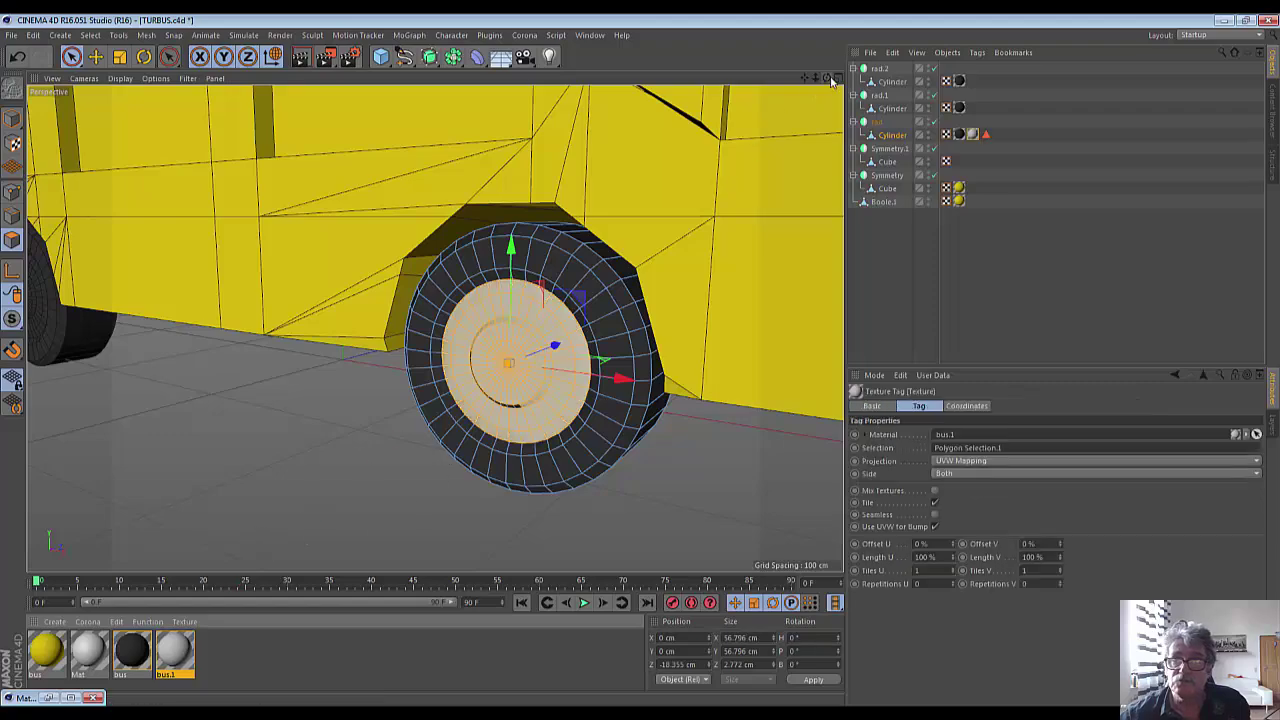
{"action": "mouse_move", "coordinate": [826, 77]}
{"action": "left_mouse_down"}
{"action": "mouse_move", "coordinate": [435, 328]}
{"action": "mouse_move", "coordinate": [440, 418]}
{"action": "left_mouse_up"}
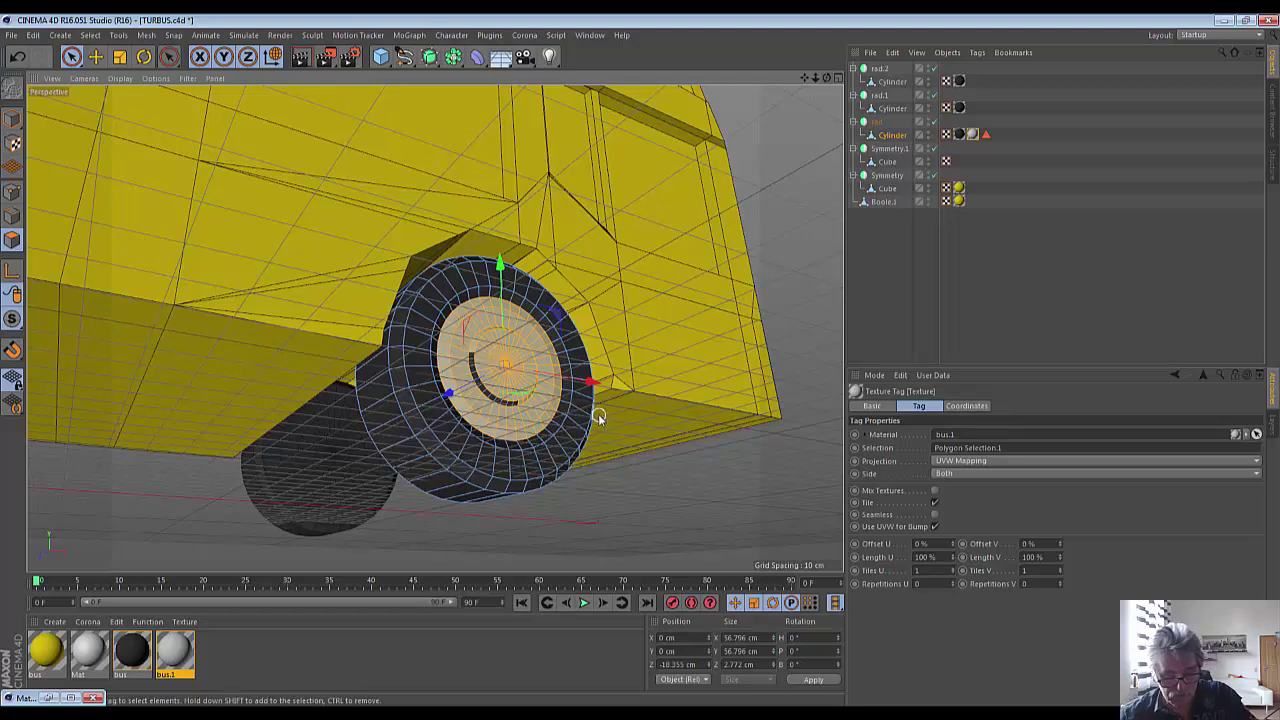
{"action": "key", "text": "Delete"}
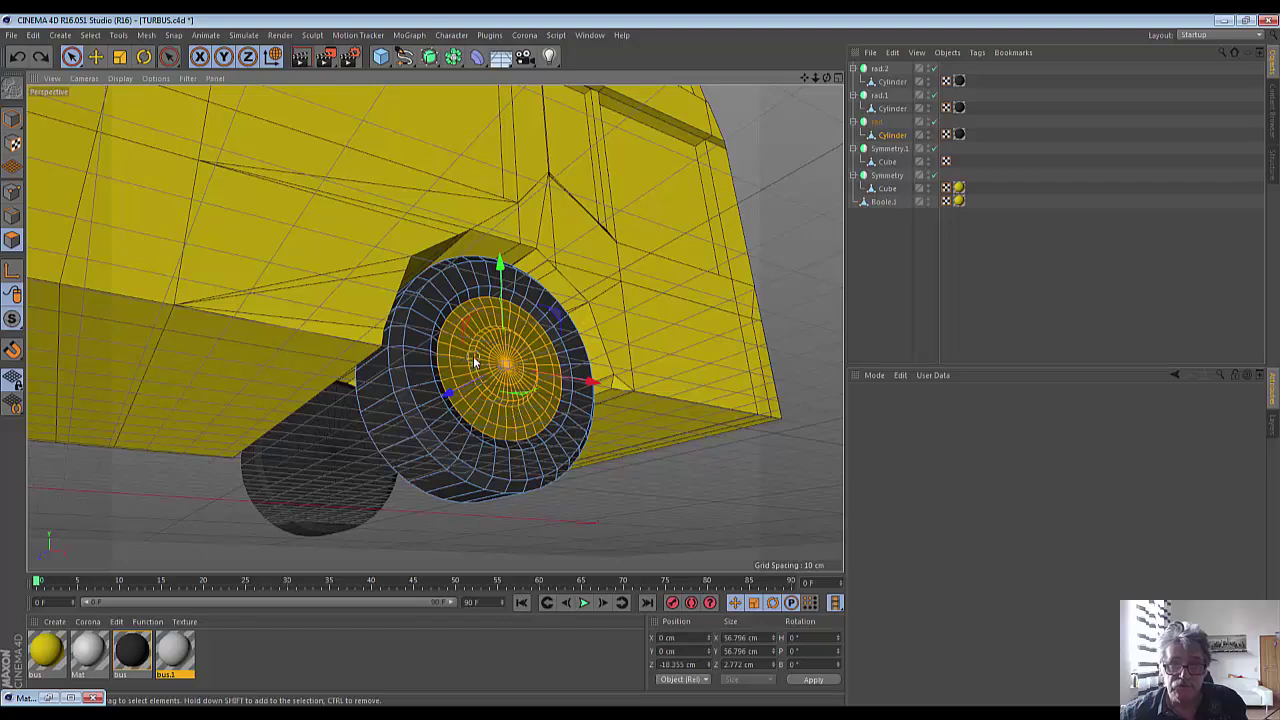
{"action": "left_click_drag", "start_coordinate": [175, 655], "coordinate": [282, 529]}
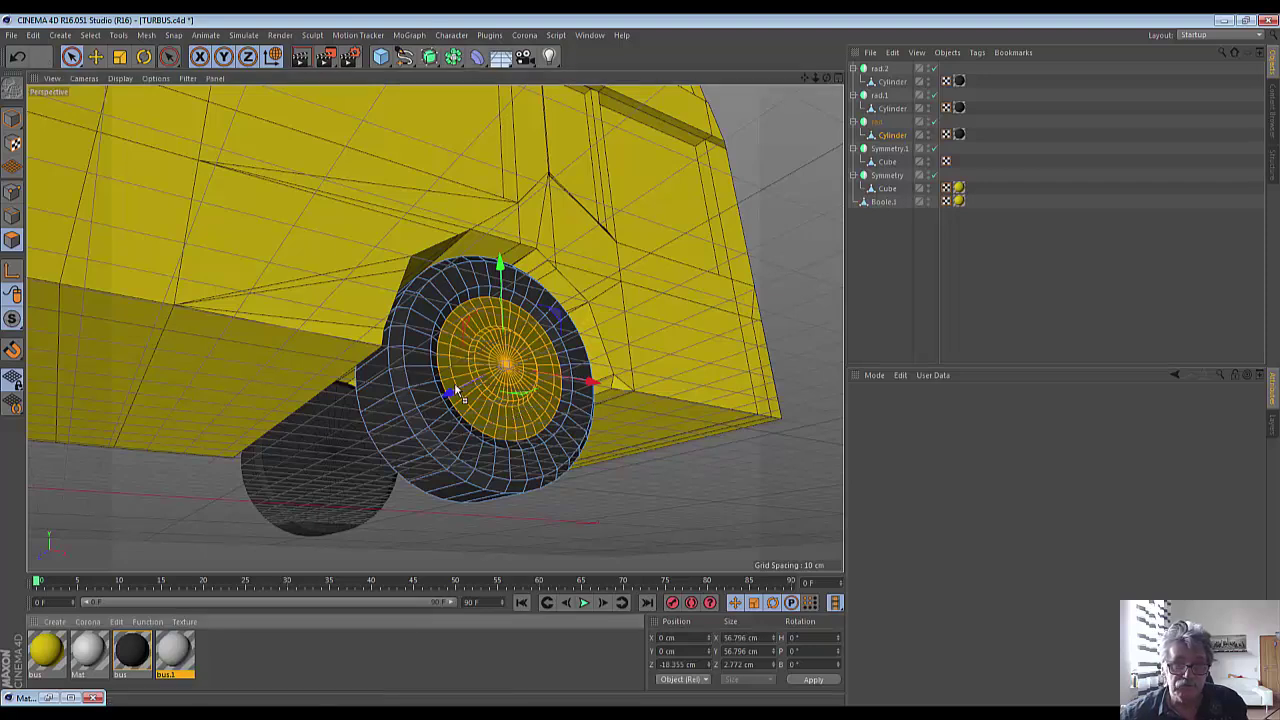
{"action": "left_click_drag", "start_coordinate": [455, 388], "coordinate": [464, 382]}
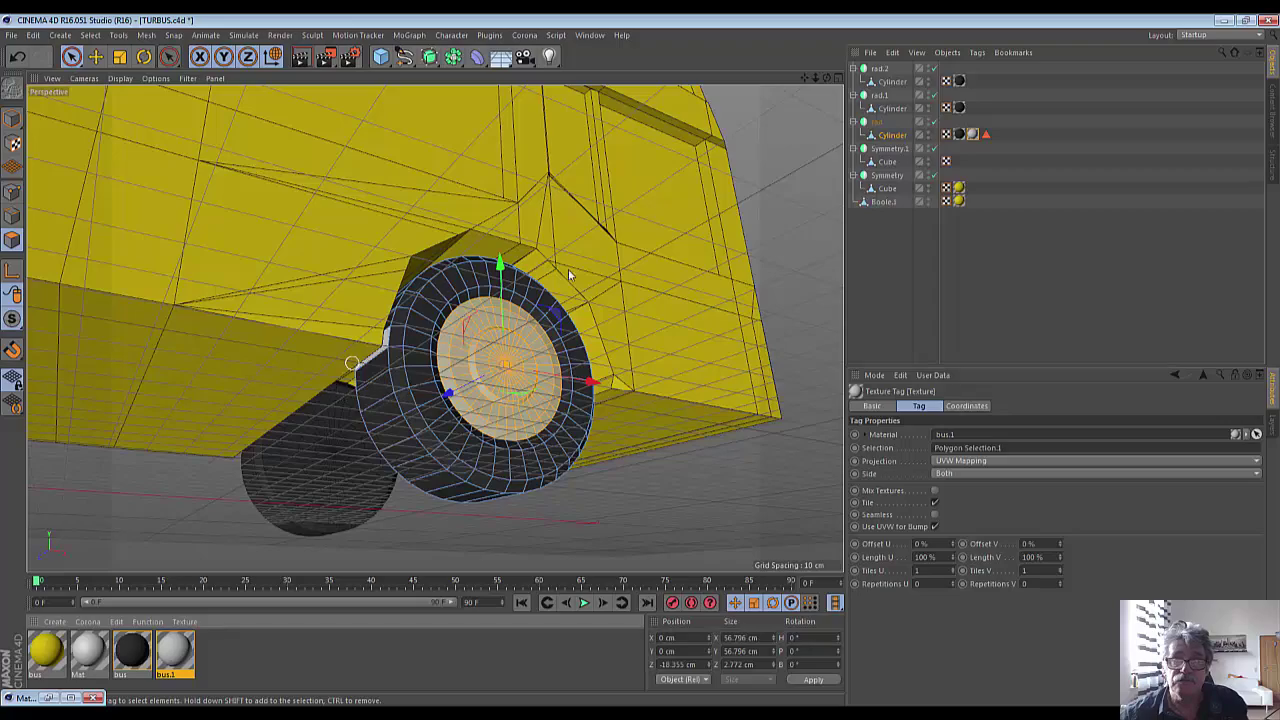
{"action": "mouse_move", "coordinate": [826, 78]}
{"action": "left_mouse_down"}
{"action": "mouse_move", "coordinate": [434, 327]}
{"action": "mouse_move", "coordinate": [759, 198]}
{"action": "mouse_move", "coordinate": [802, 43]}
{"action": "mouse_move", "coordinate": [650, 510]}
{"action": "left_mouse_up"}
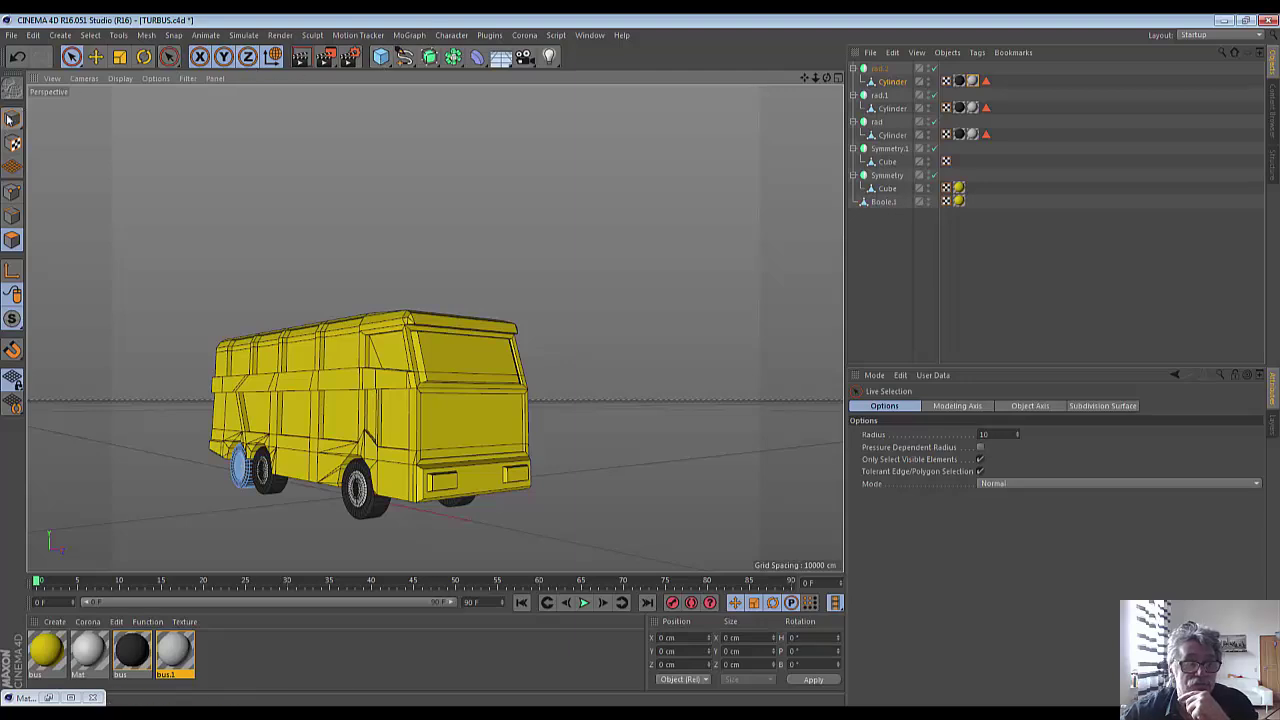
Select Symmetry and Cube, switch to Polygon mode, and pick only the Cube body mesh.
{"action": "left_click", "coordinate": [91, 180]}
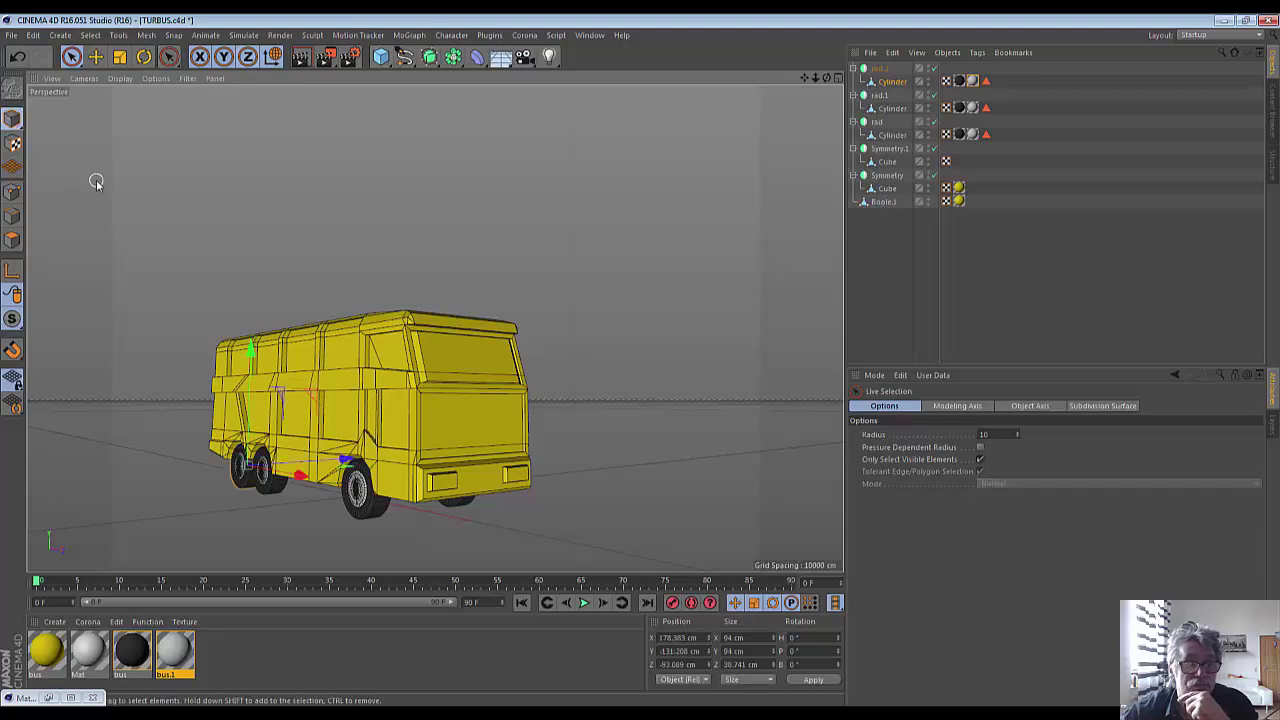
{"action": "left_click", "coordinate": [447, 493]}
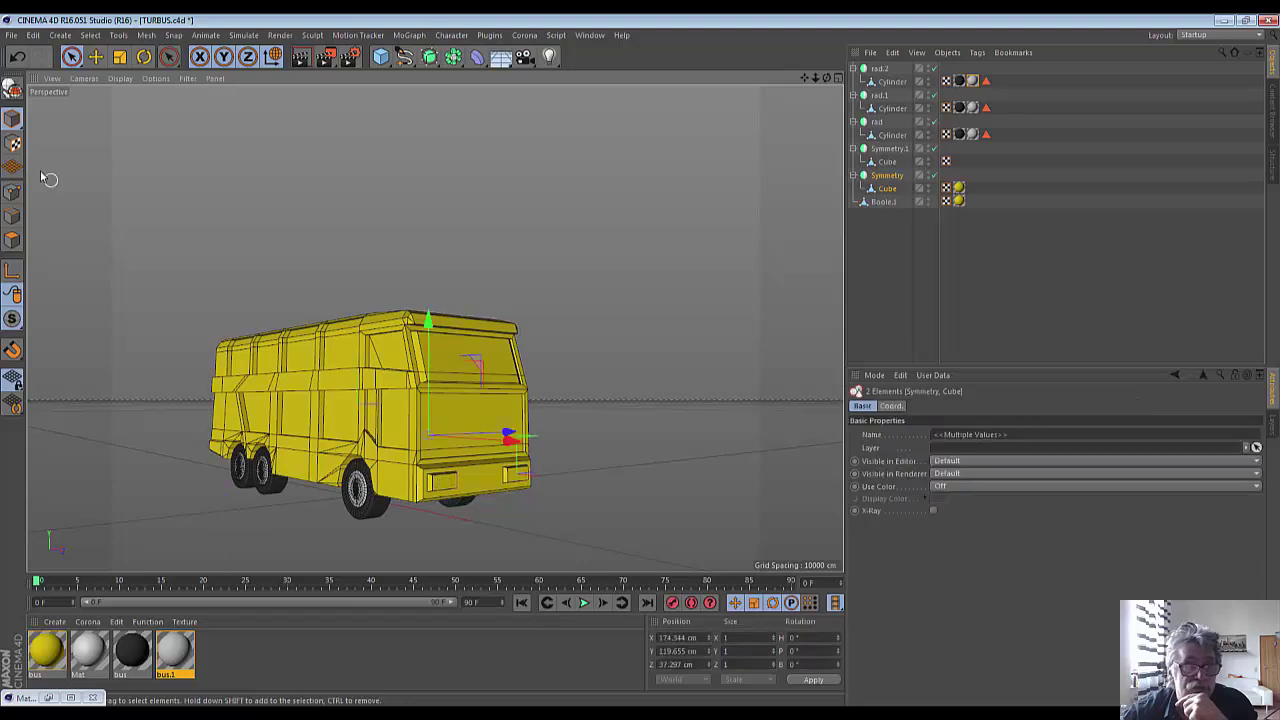
{"action": "left_click", "coordinate": [12, 240]}
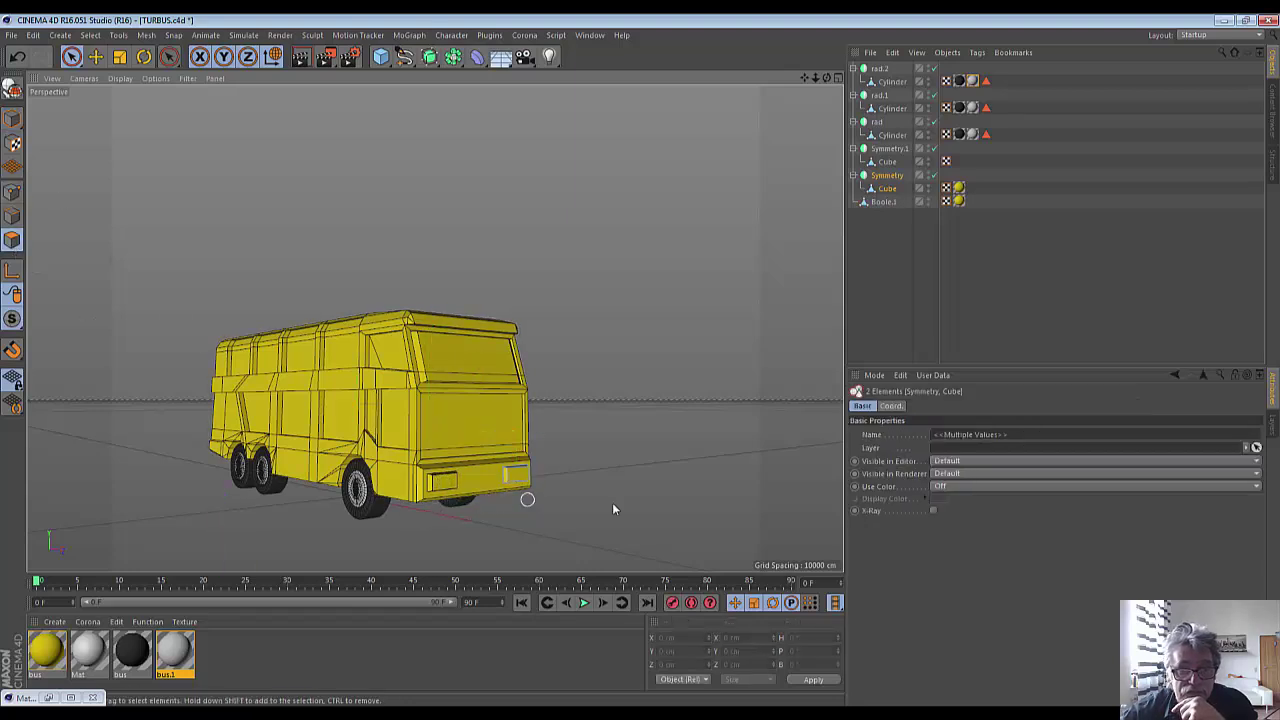
{"action": "scroll", "coordinate": [484, 493], "scroll_direction": "up", "scroll_amount": 3}
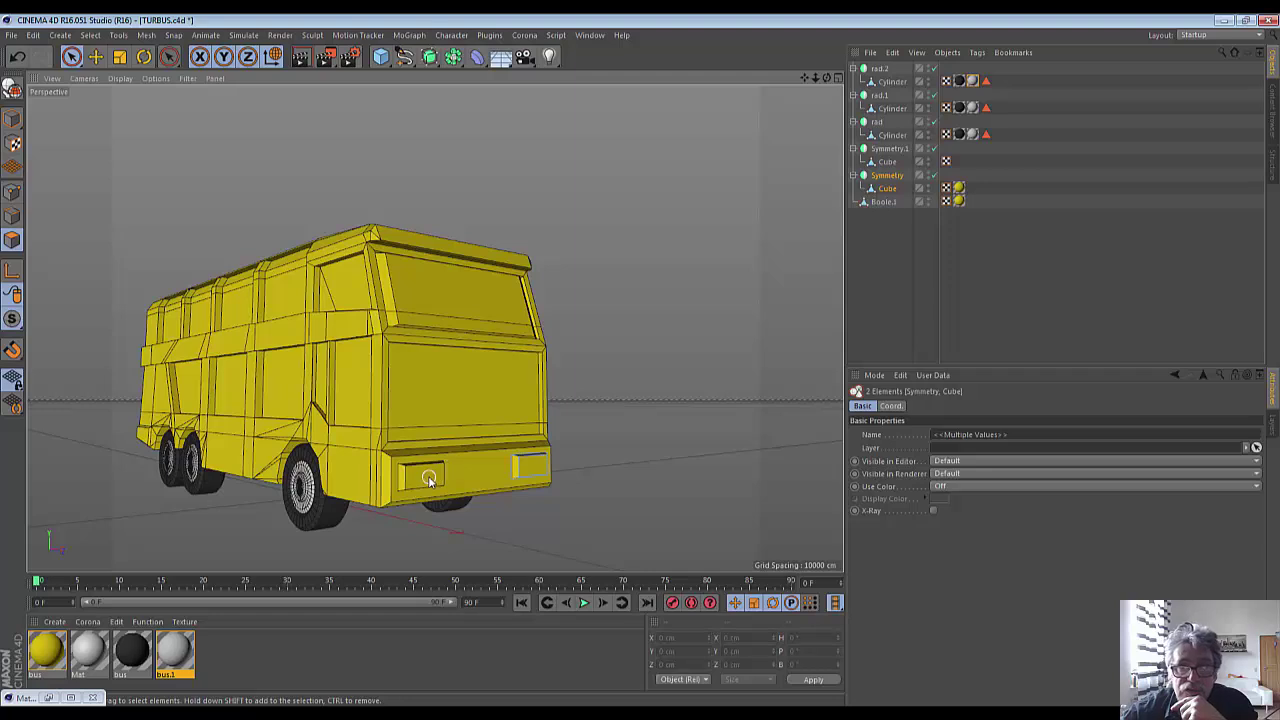
{"action": "left_click", "coordinate": [887, 190]}
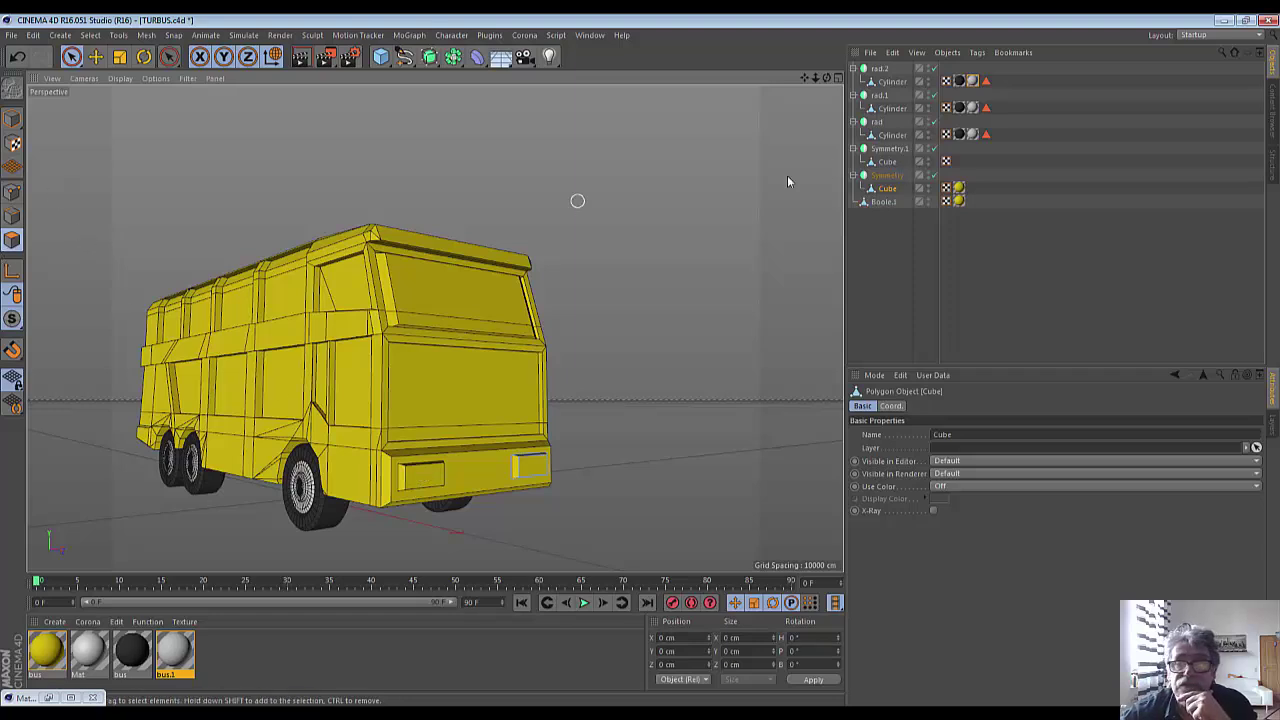
{"action": "left_click", "coordinate": [882, 202]}
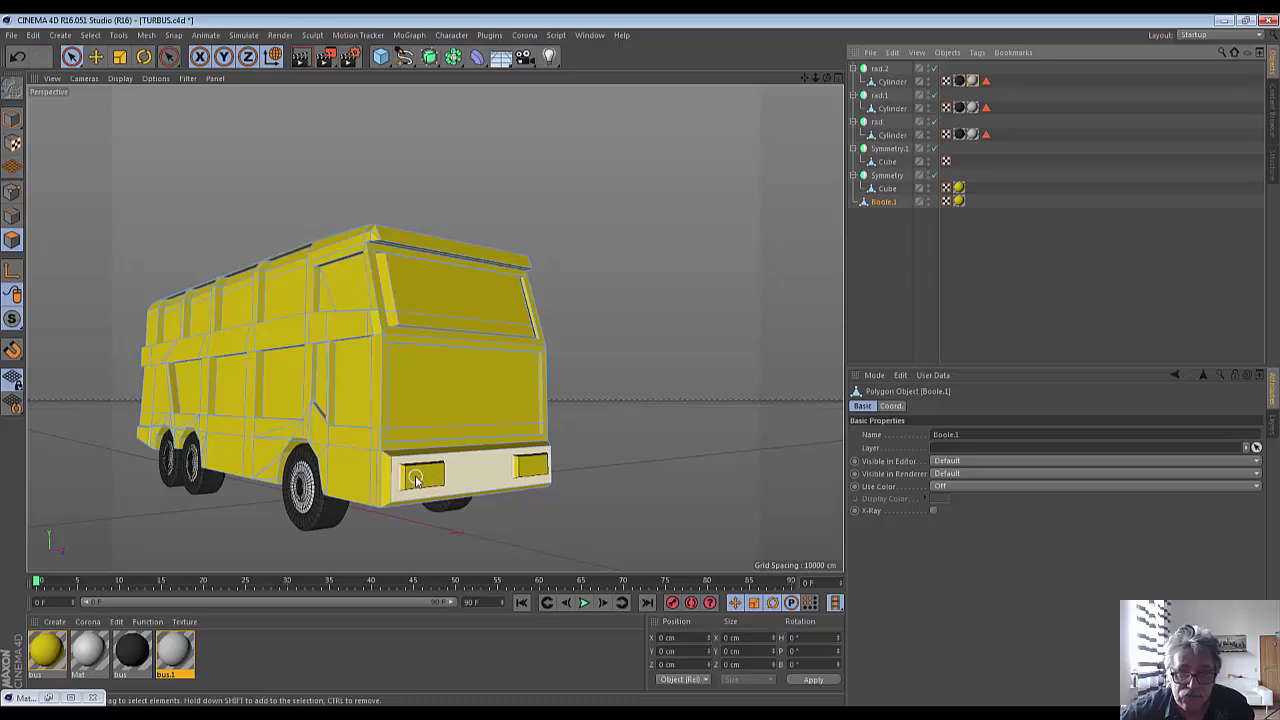
{"action": "scroll", "coordinate": [400, 488], "scroll_direction": "up", "scroll_amount": 2}
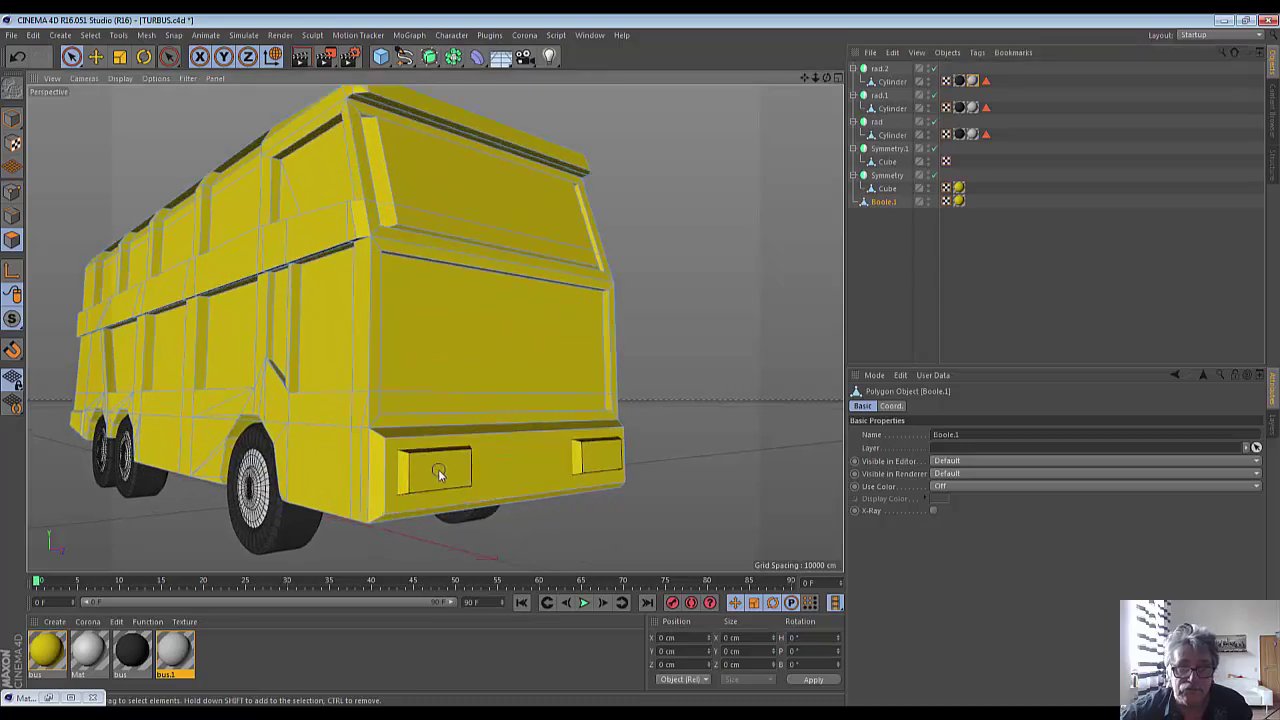
{"action": "left_click", "coordinate": [443, 466]}
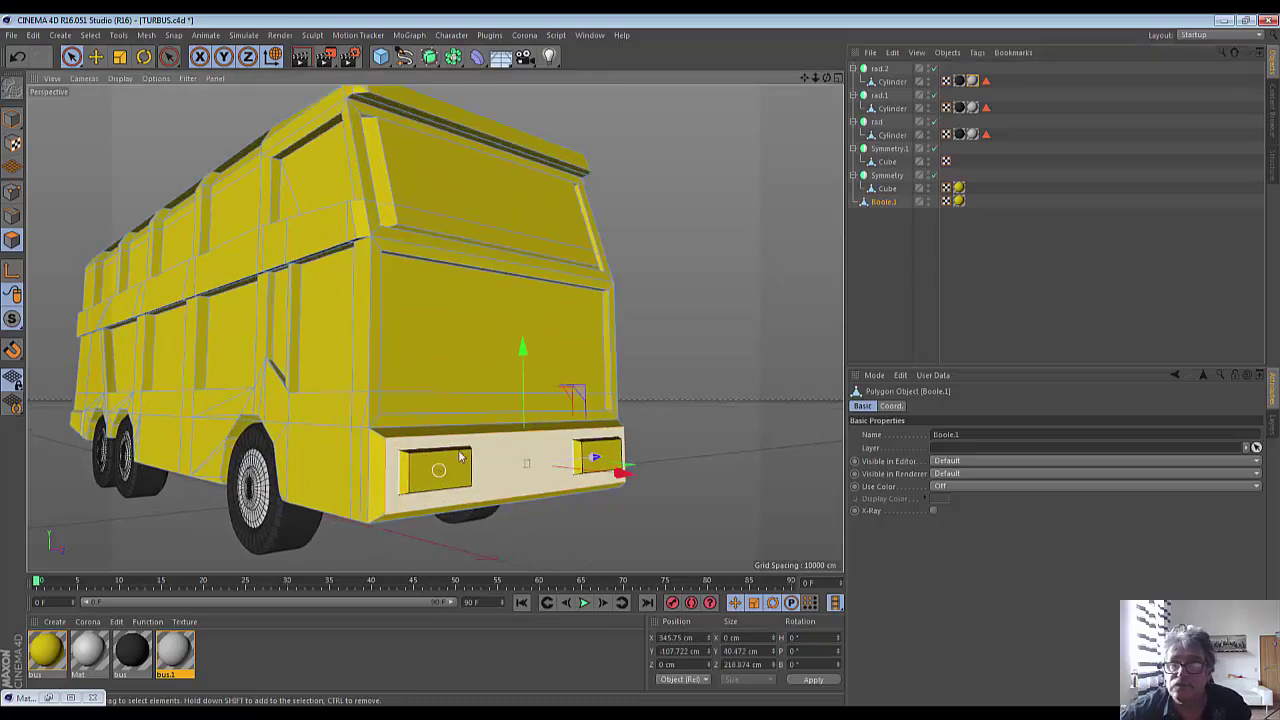
{"action": "left_click", "coordinate": [888, 162]}
{"action": "left_click", "coordinate": [889, 148]}
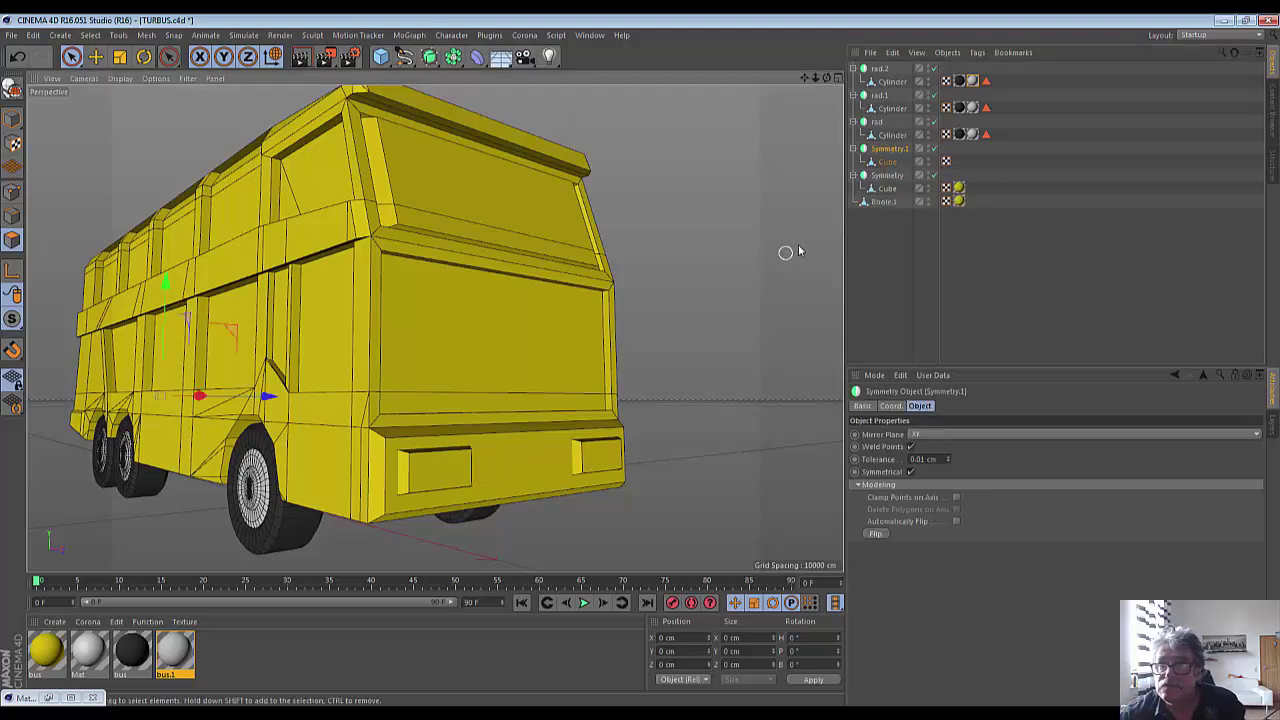
{"action": "left_click", "coordinate": [886, 189]}
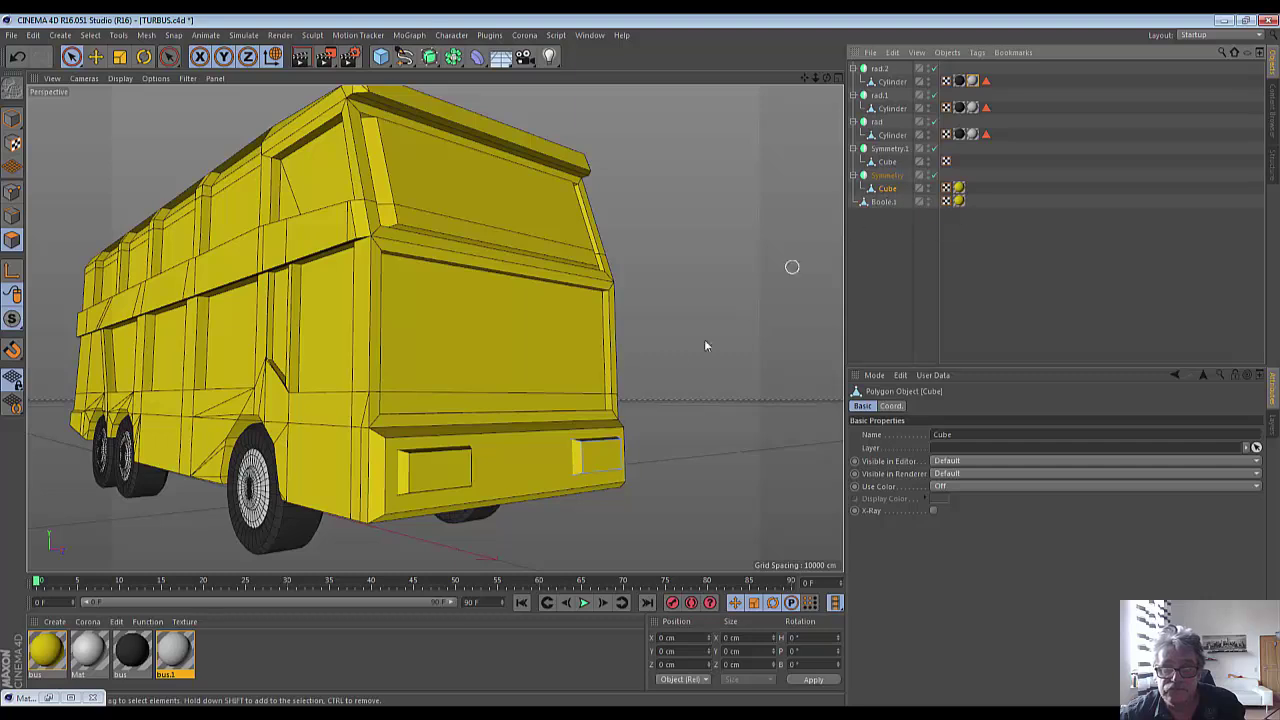
{"action": "left_click", "coordinate": [597, 457]}
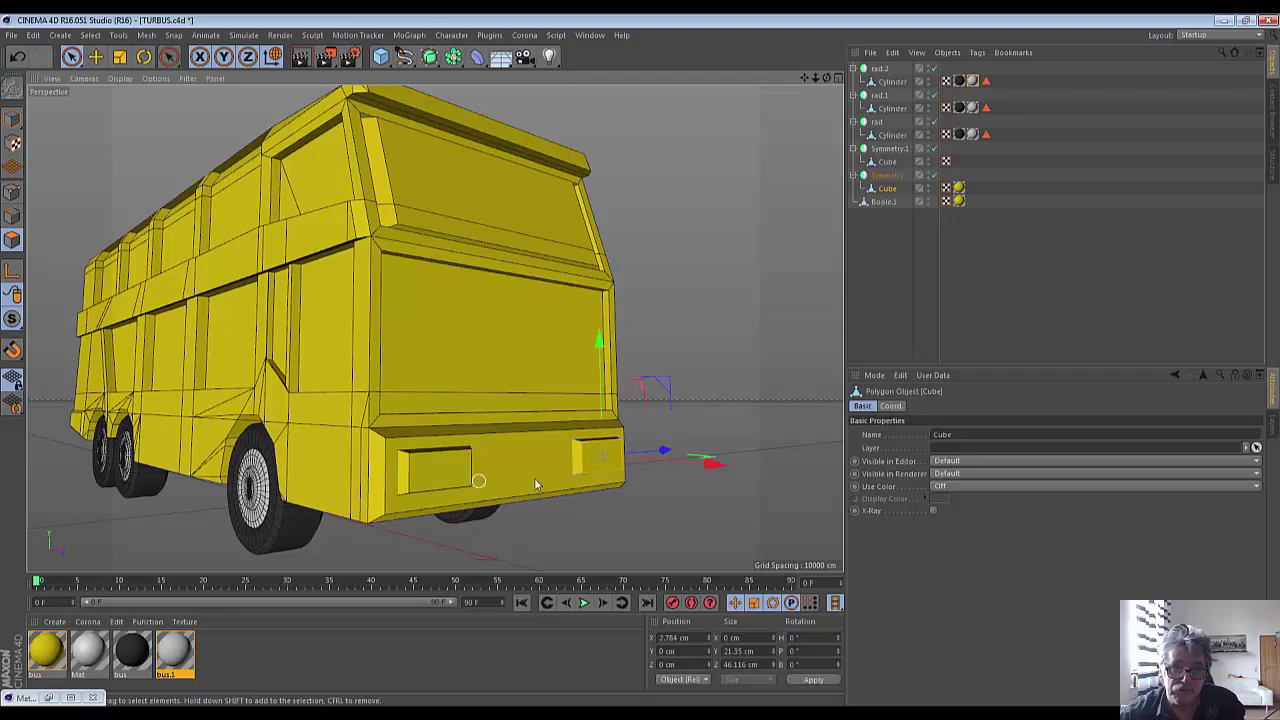
Select the two rear light recesses and fill them with a white (RGB 255) copy of bus.1.
{"action": "left_click", "coordinate": [661, 533]}
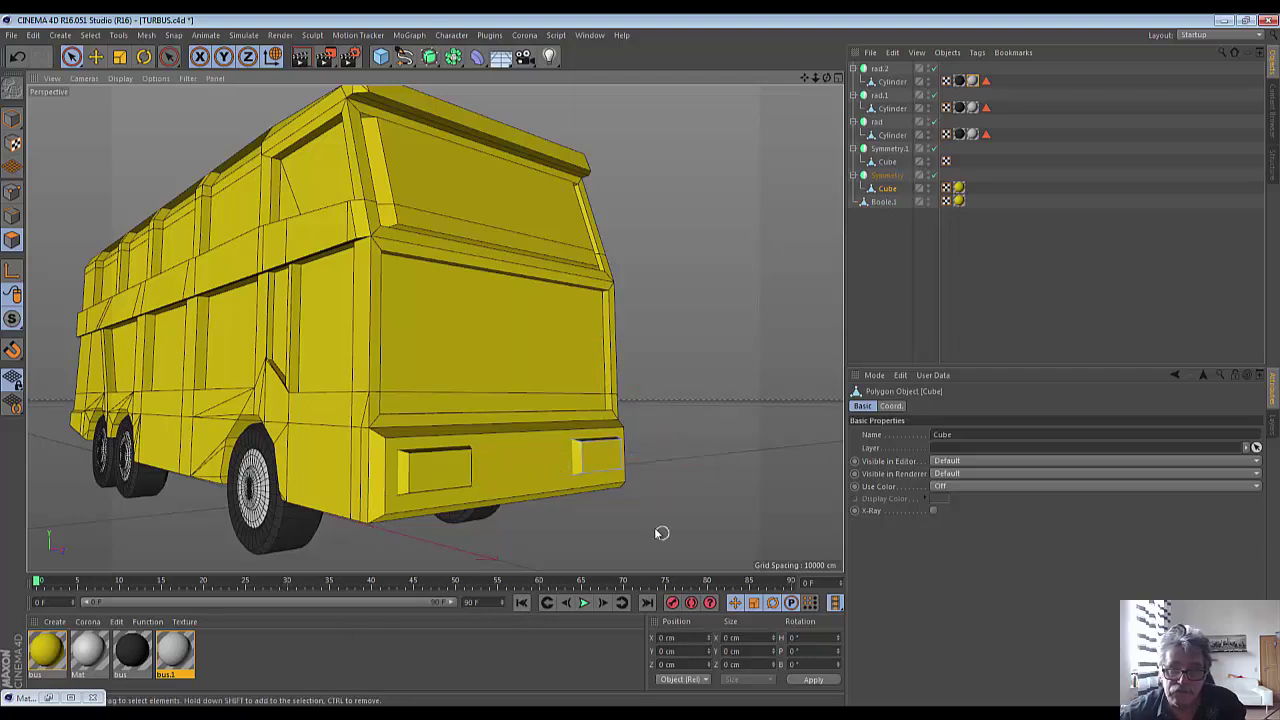
{"action": "left_click", "coordinate": [603, 464]}
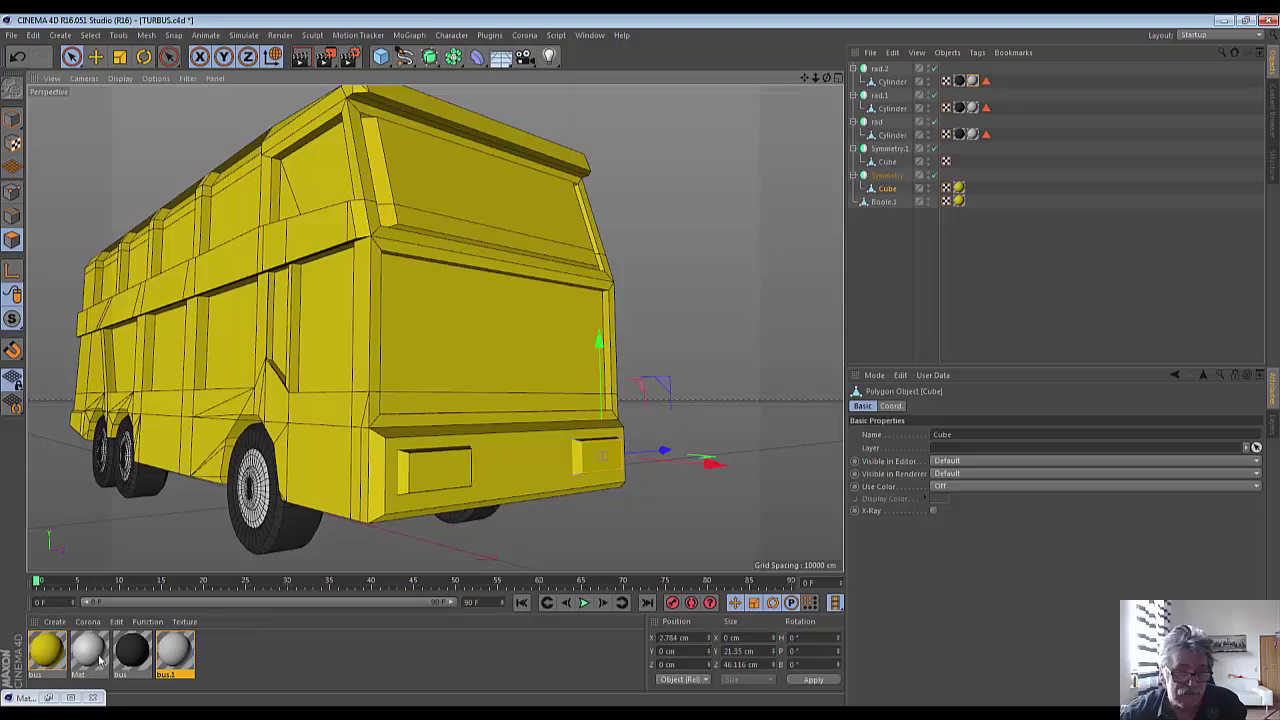
{"action": "left_click_drag", "start_coordinate": [178, 657], "coordinate": [209, 655], "text": "ctrl"}
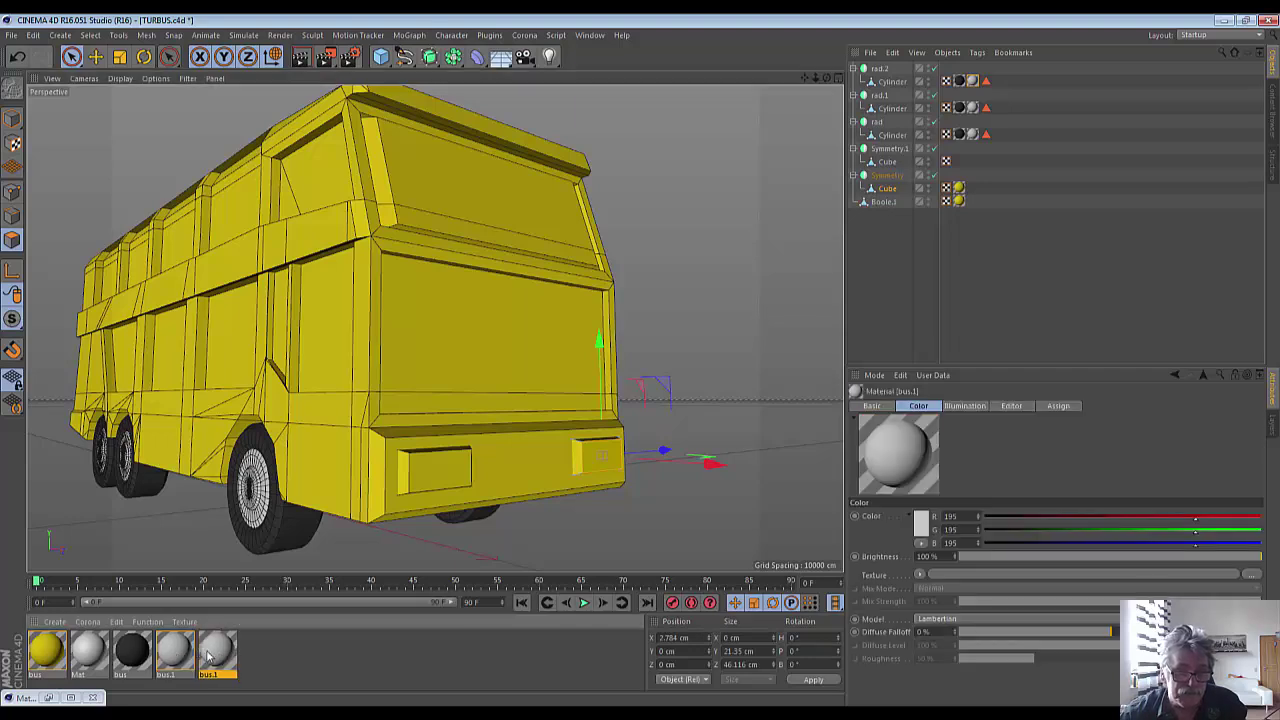
{"action": "double_click", "coordinate": [215, 656]}
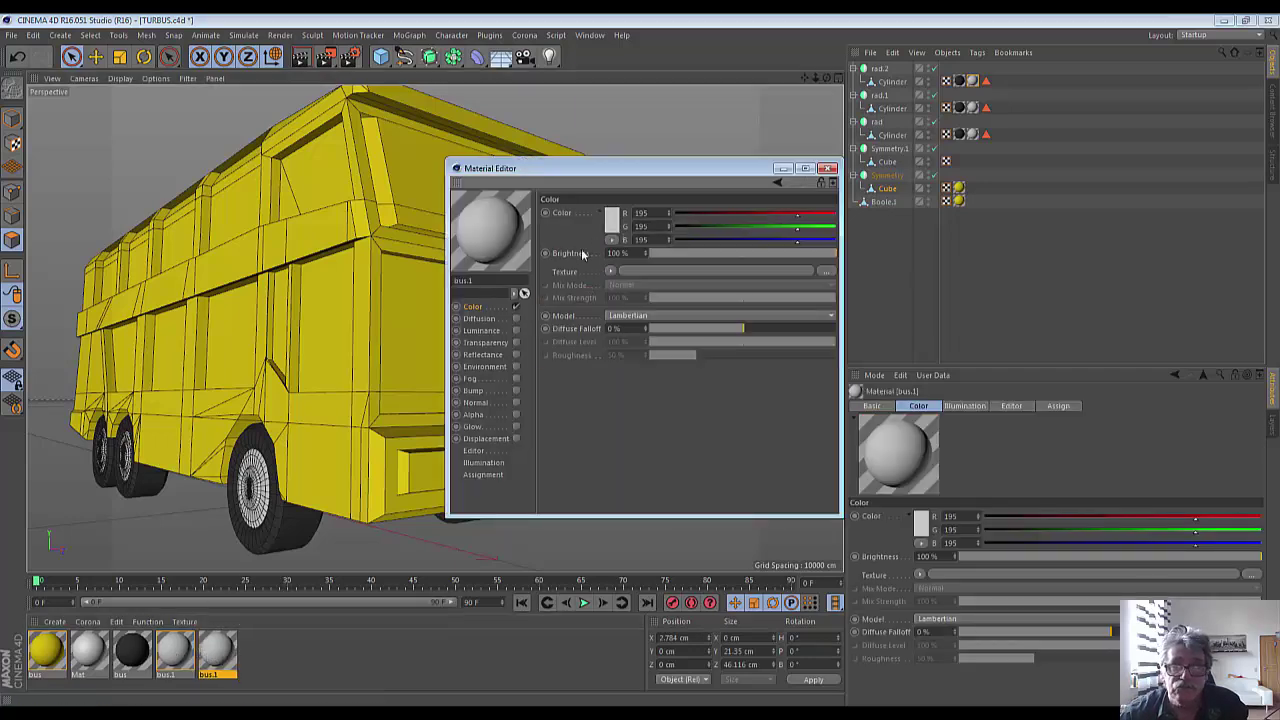
{"action": "left_click", "coordinate": [611, 222]}
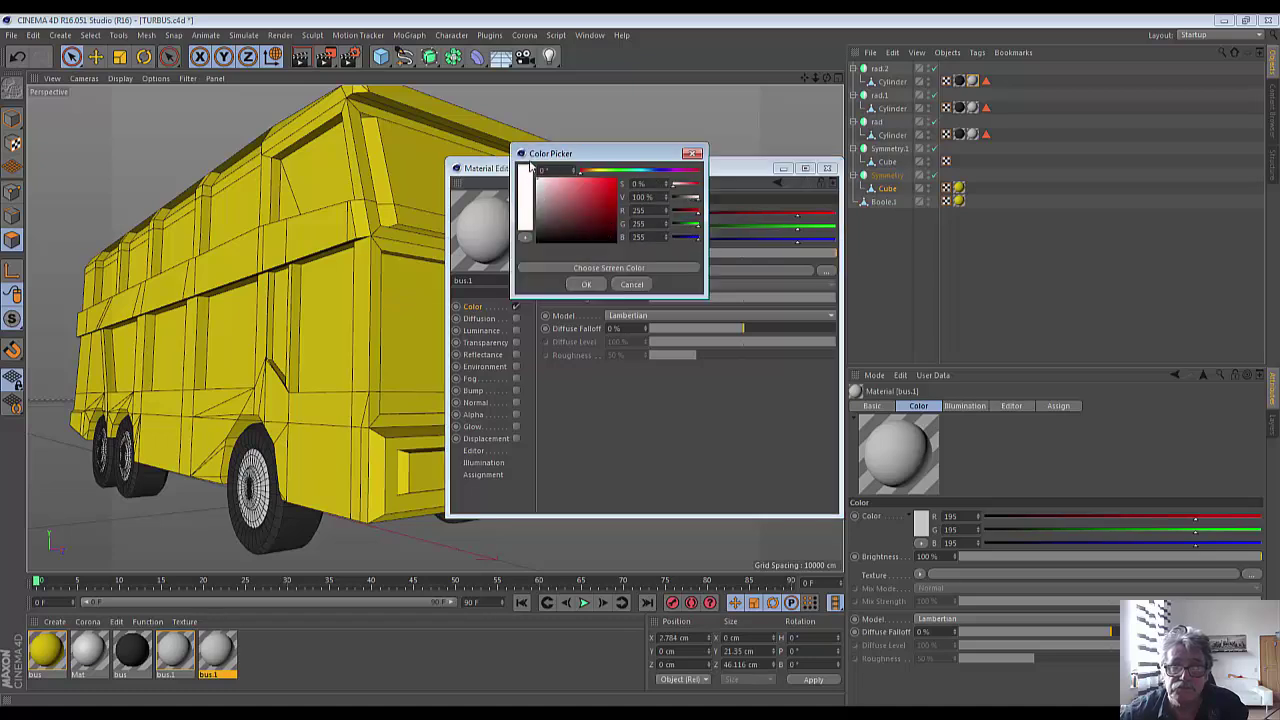
{"action": "left_click", "coordinate": [584, 284]}
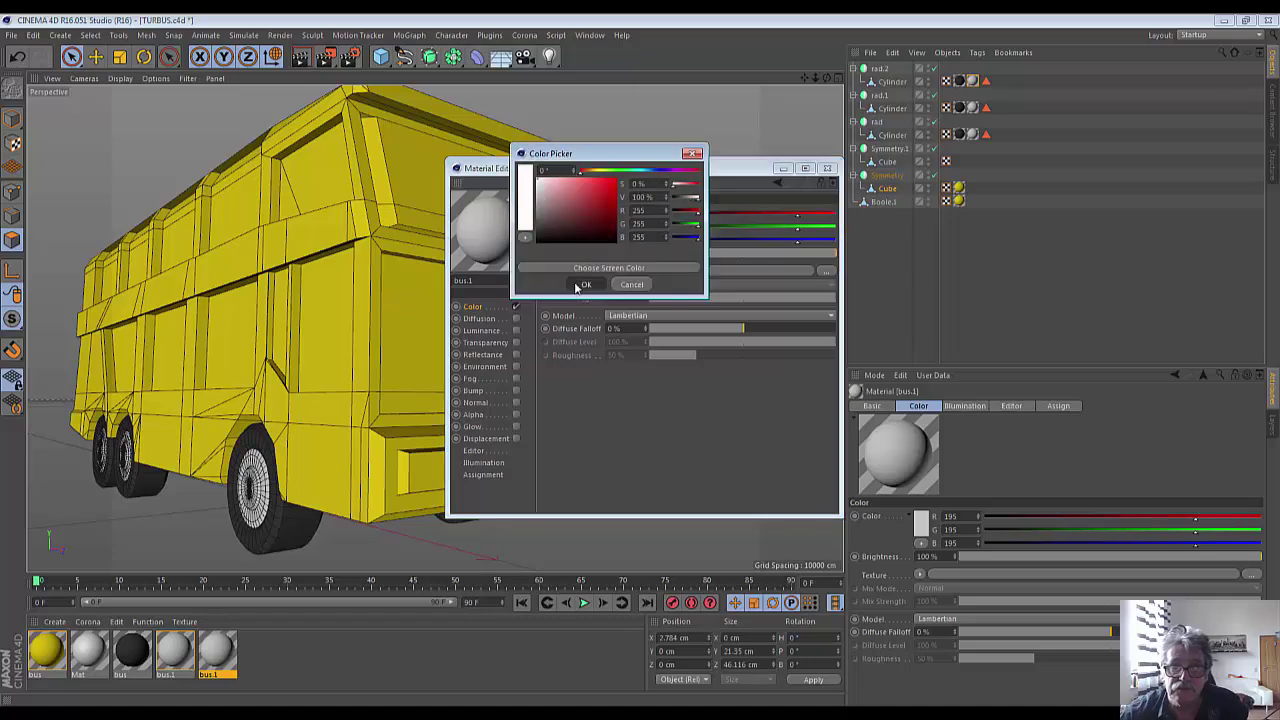
{"action": "left_click", "coordinate": [828, 169]}
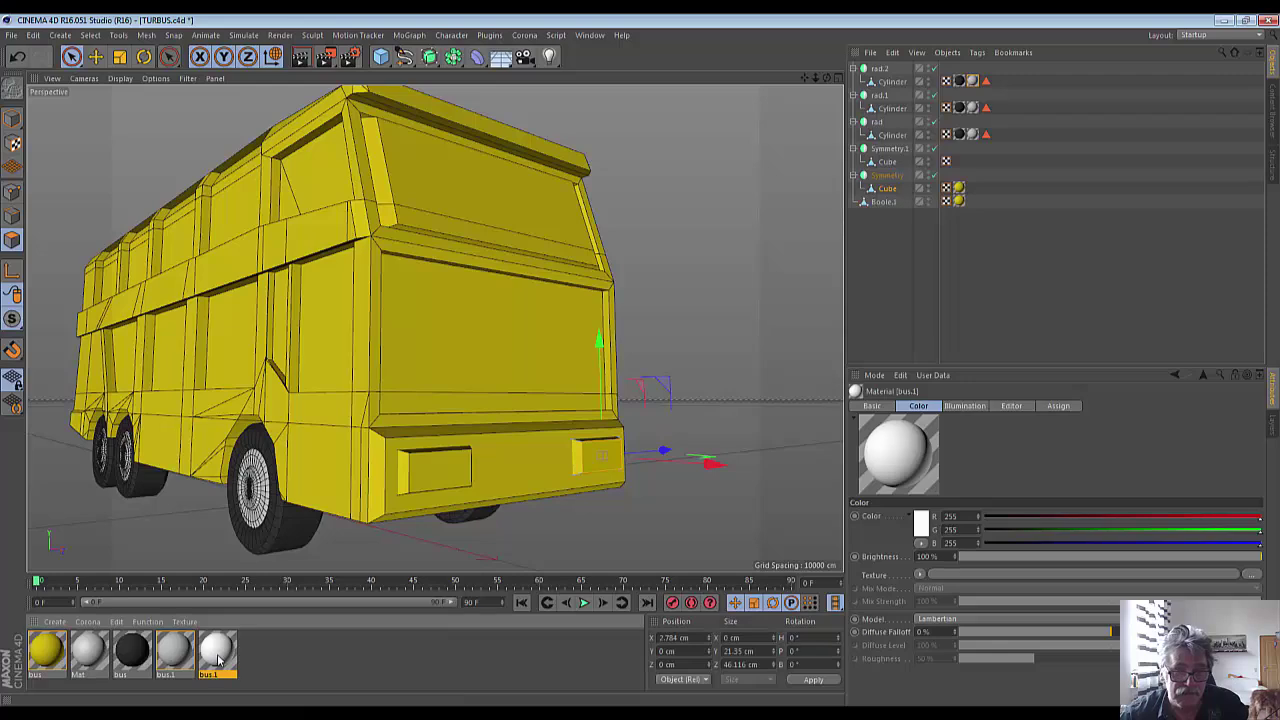
{"action": "left_click_drag", "start_coordinate": [614, 470], "coordinate": [614, 471]}
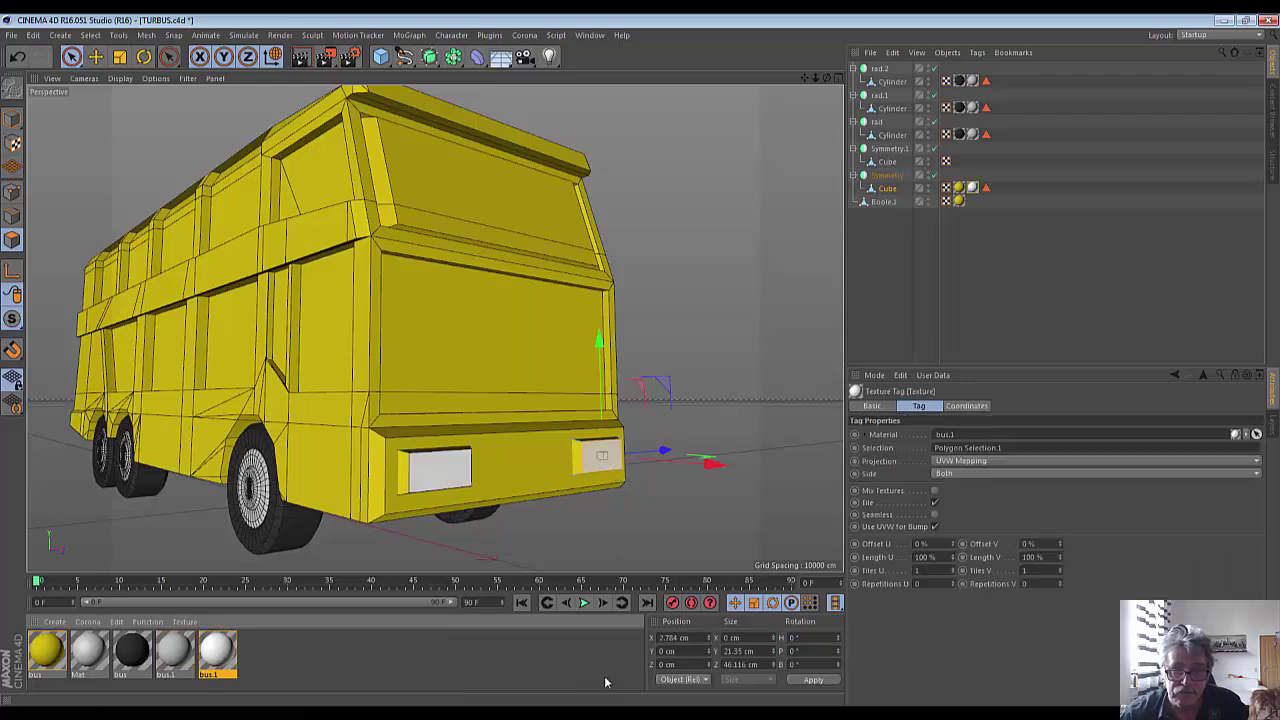
{"action": "scroll", "coordinate": [528, 500], "scroll_direction": "down", "scroll_amount": 1}
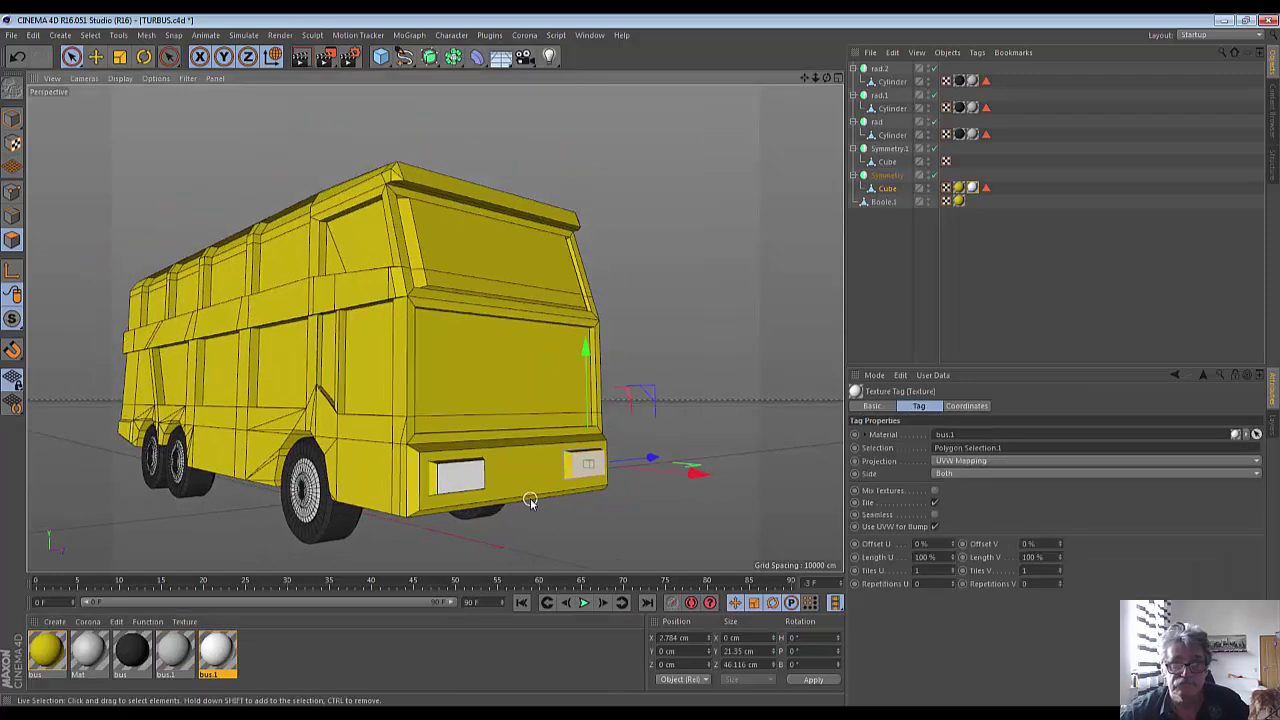
{"action": "scroll", "coordinate": [530, 500], "scroll_direction": "down", "scroll_amount": 2}
{"action": "scroll", "coordinate": [530, 500], "scroll_direction": "down", "scroll_amount": 1}
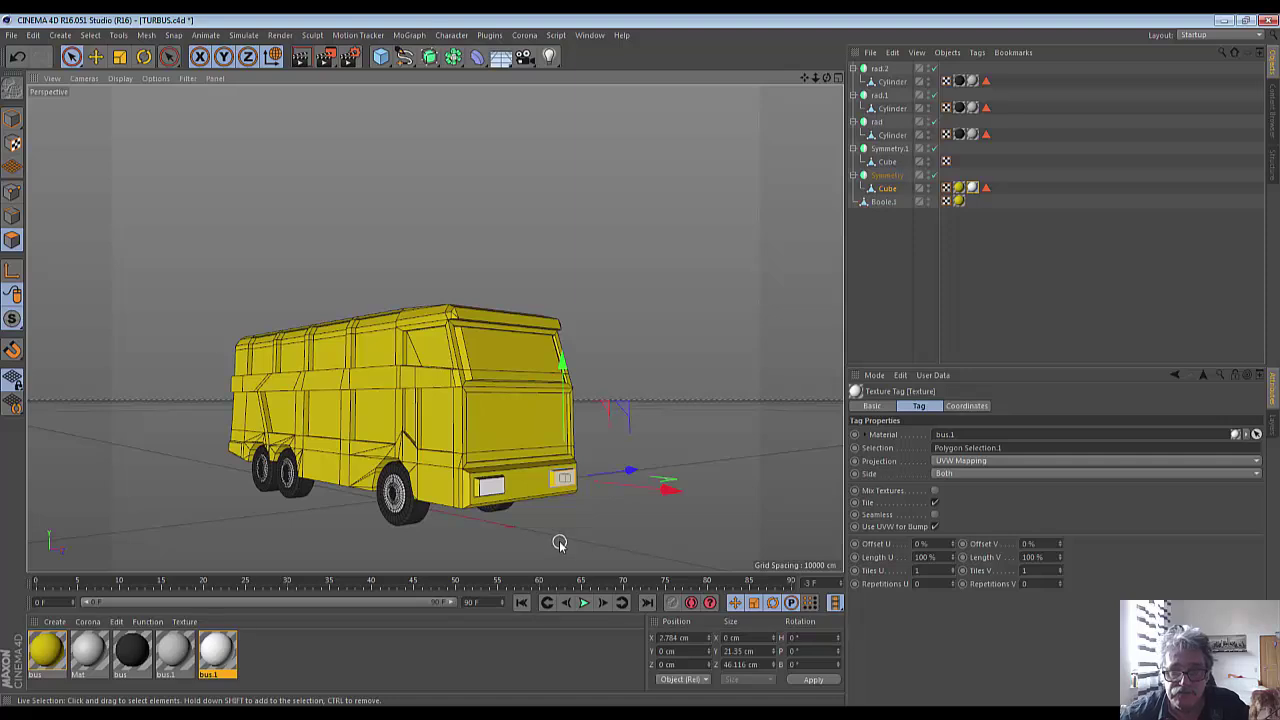
{"action": "left_click", "coordinate": [558, 542]}
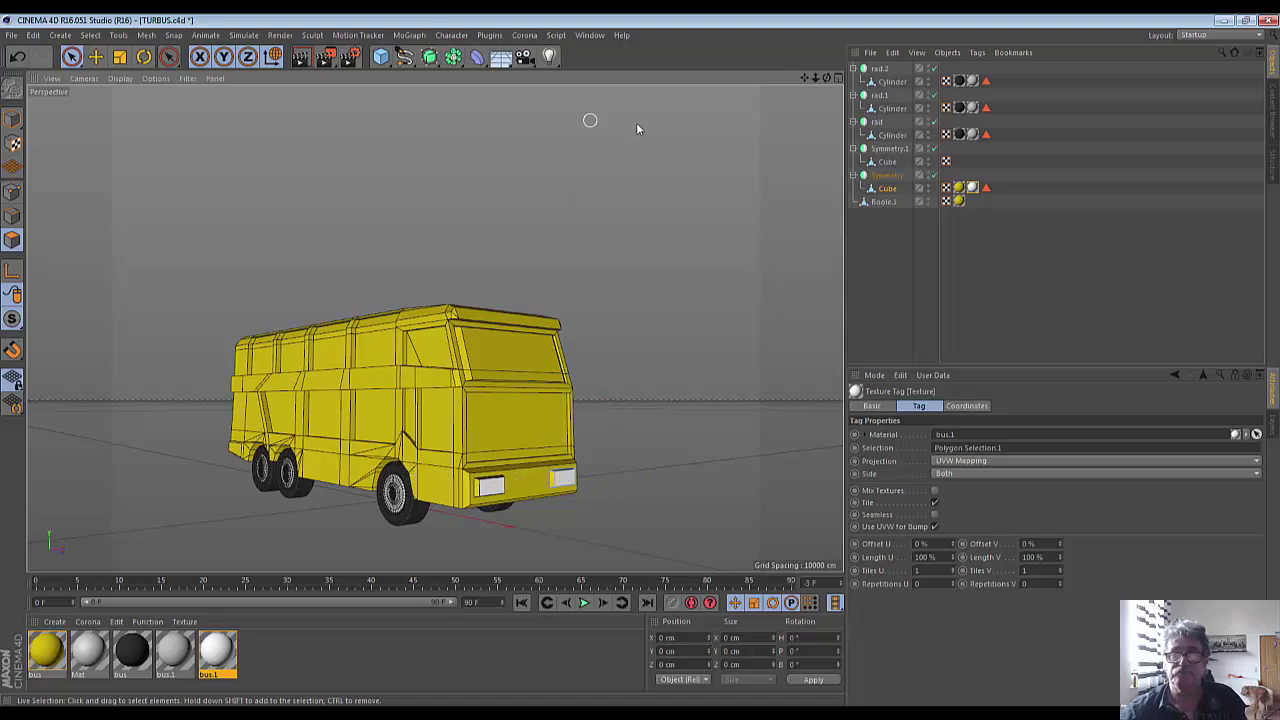
{"action": "left_click", "coordinate": [883, 201]}
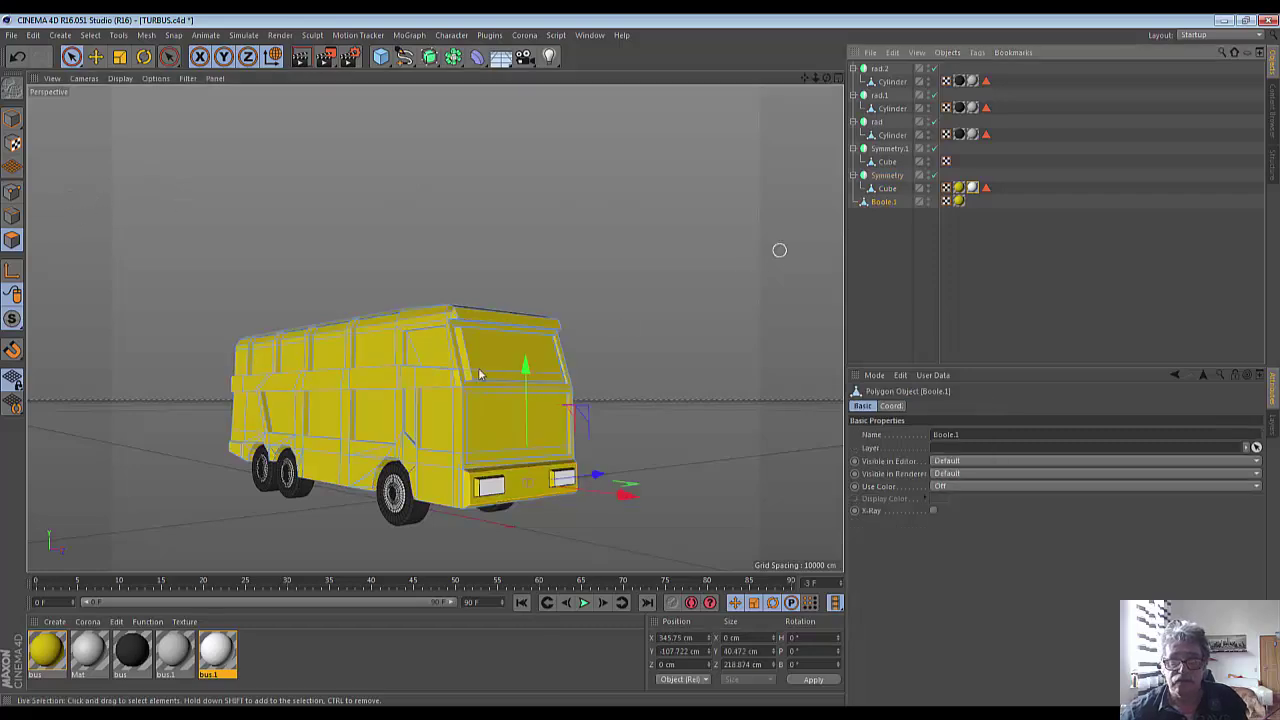
{"action": "scroll", "coordinate": [200, 420], "scroll_direction": "up", "scroll_amount": 2}
{"action": "scroll", "coordinate": [226, 466], "scroll_direction": "up", "scroll_amount": 1}
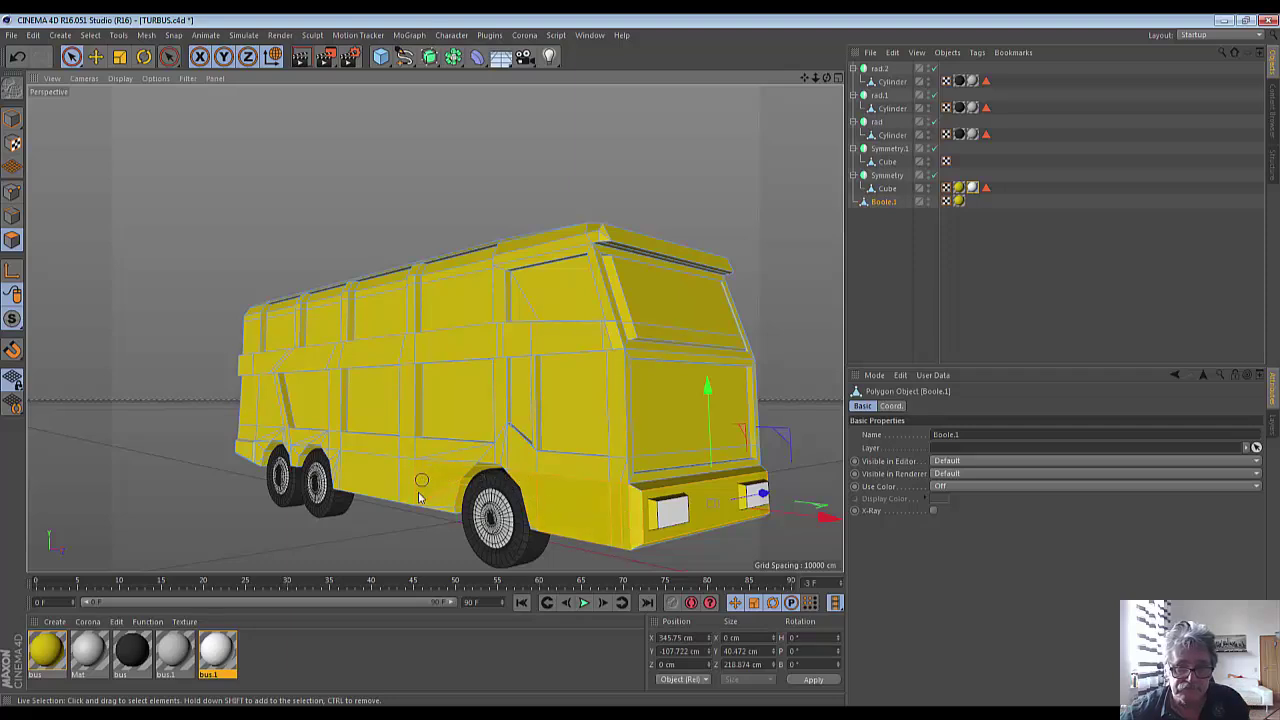
Shift-select the lower row of body polygons from the front corner back toward the rear.
{"action": "left_click", "coordinate": [265, 455]}
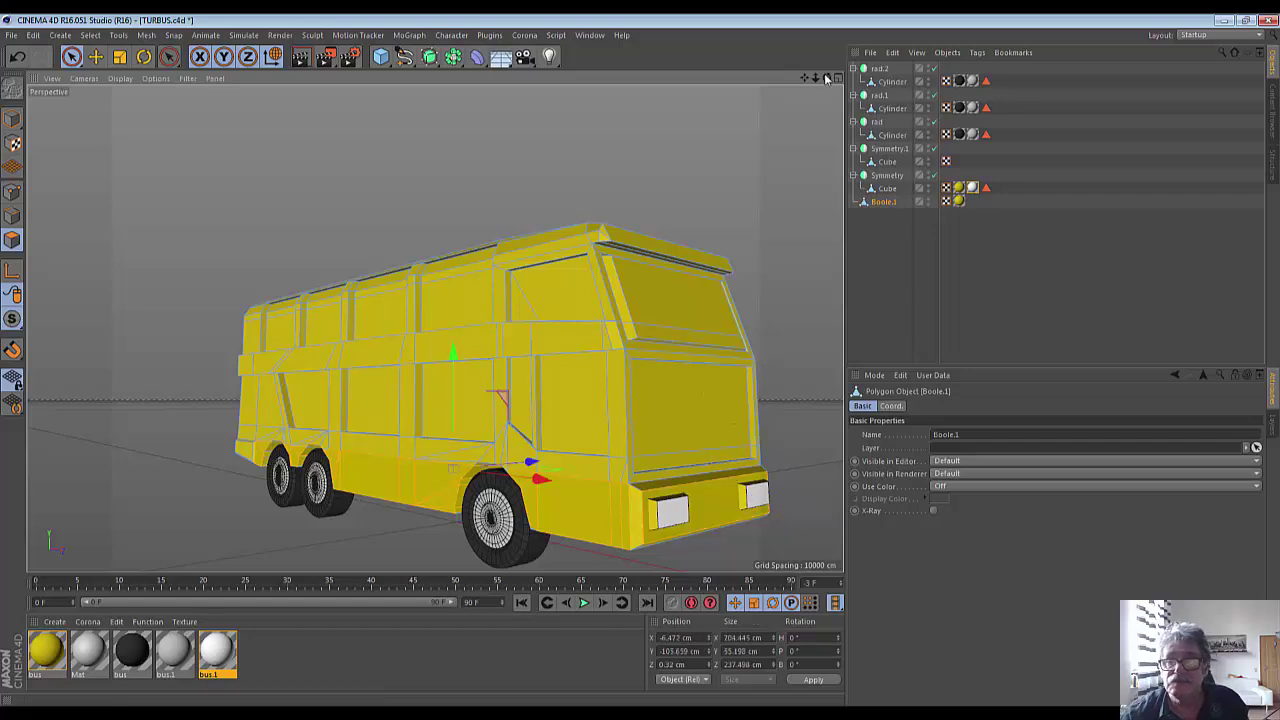
{"action": "left_click_drag", "start_coordinate": [826, 77], "coordinate": [338, 570]}
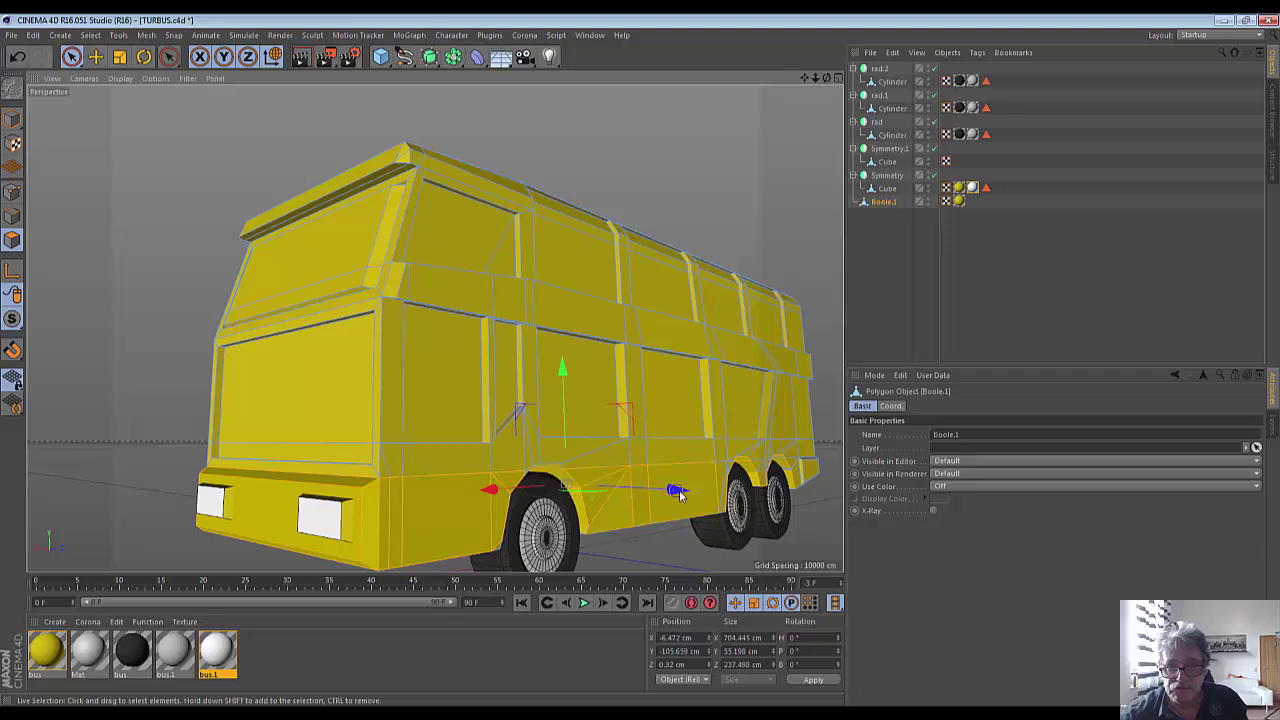
{"action": "left_click", "coordinate": [528, 470], "text": "shift"}
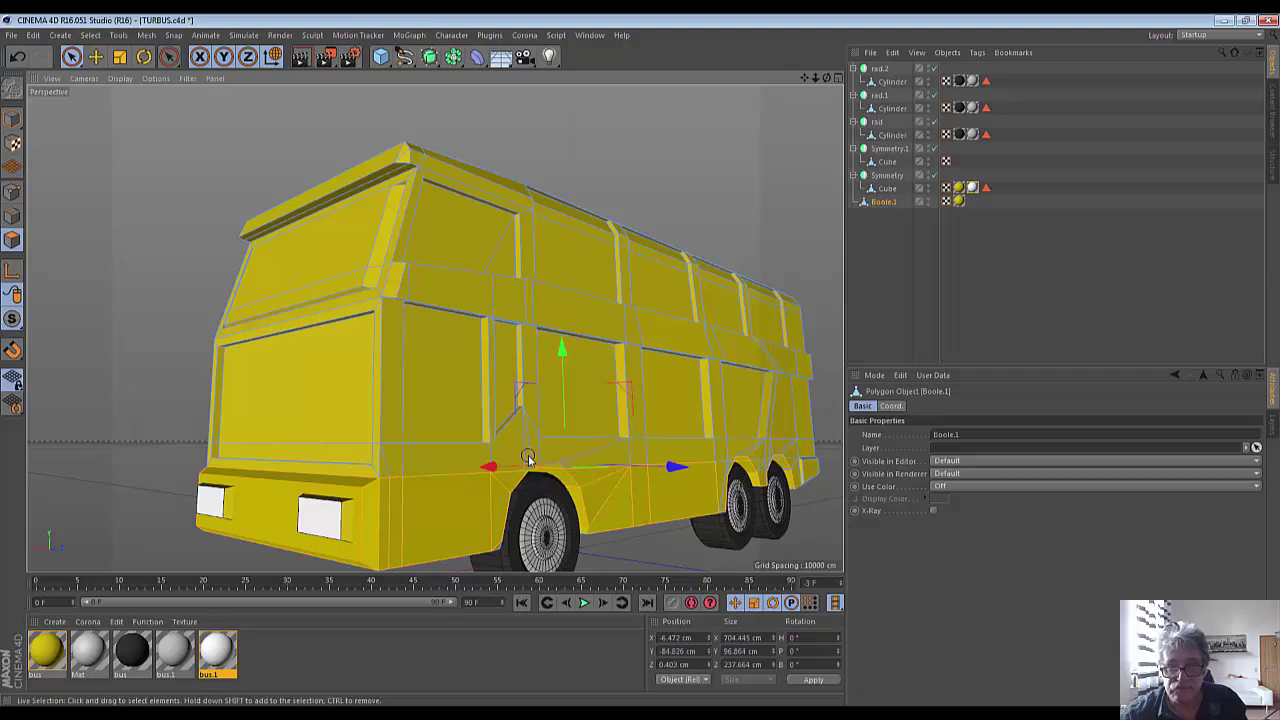
{"action": "left_click", "coordinate": [528, 466], "text": "ctrl"}
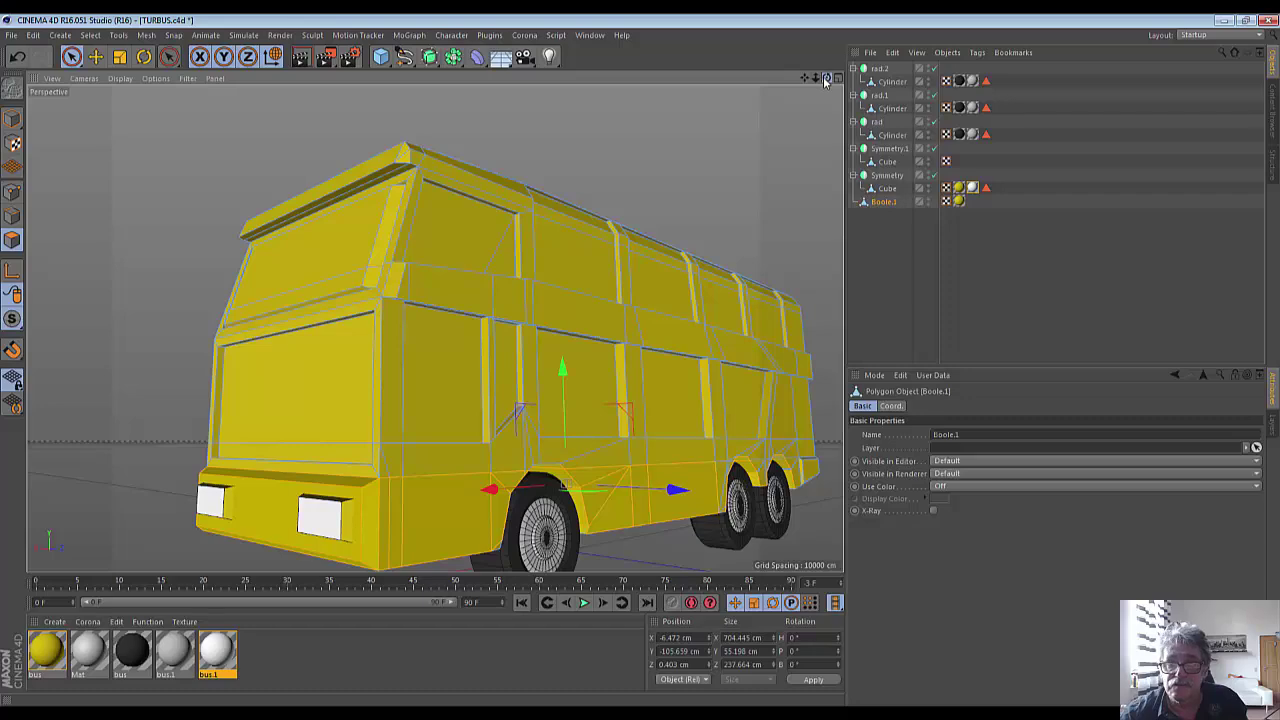
{"action": "left_click_drag", "start_coordinate": [825, 80], "coordinate": [434, 328]}
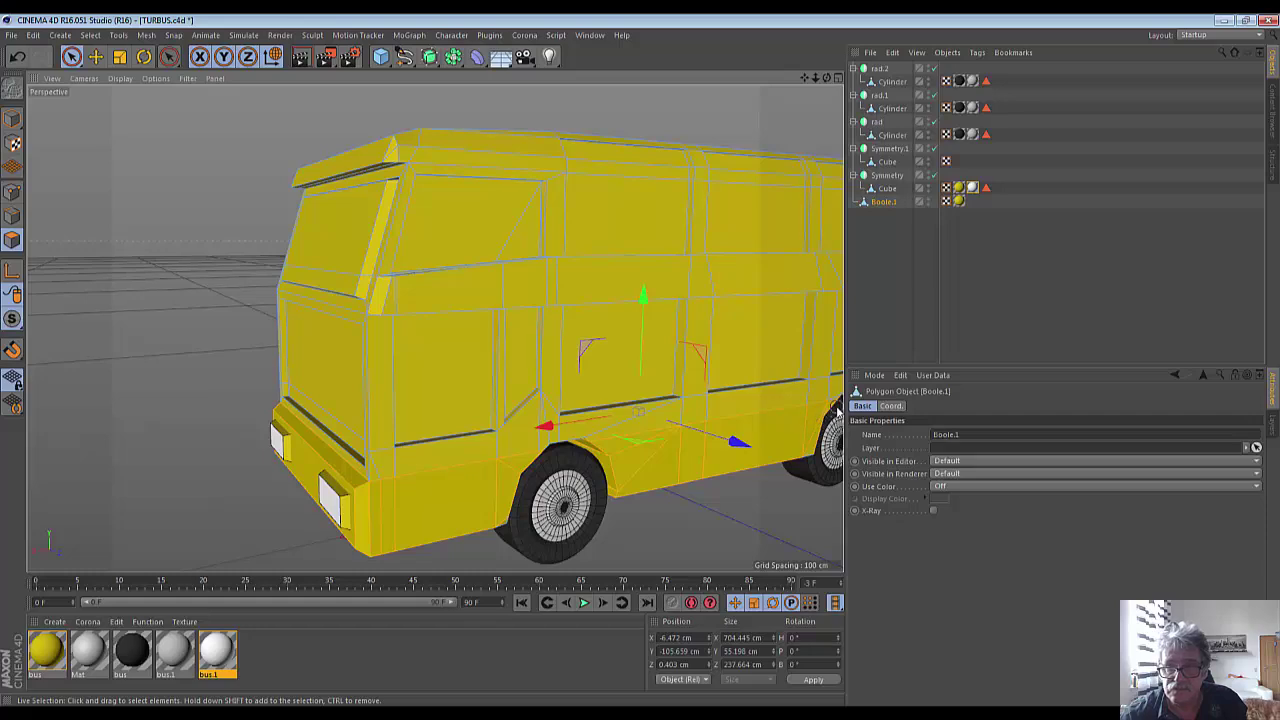
{"action": "left_click_drag", "start_coordinate": [824, 80], "coordinate": [793, 116]}
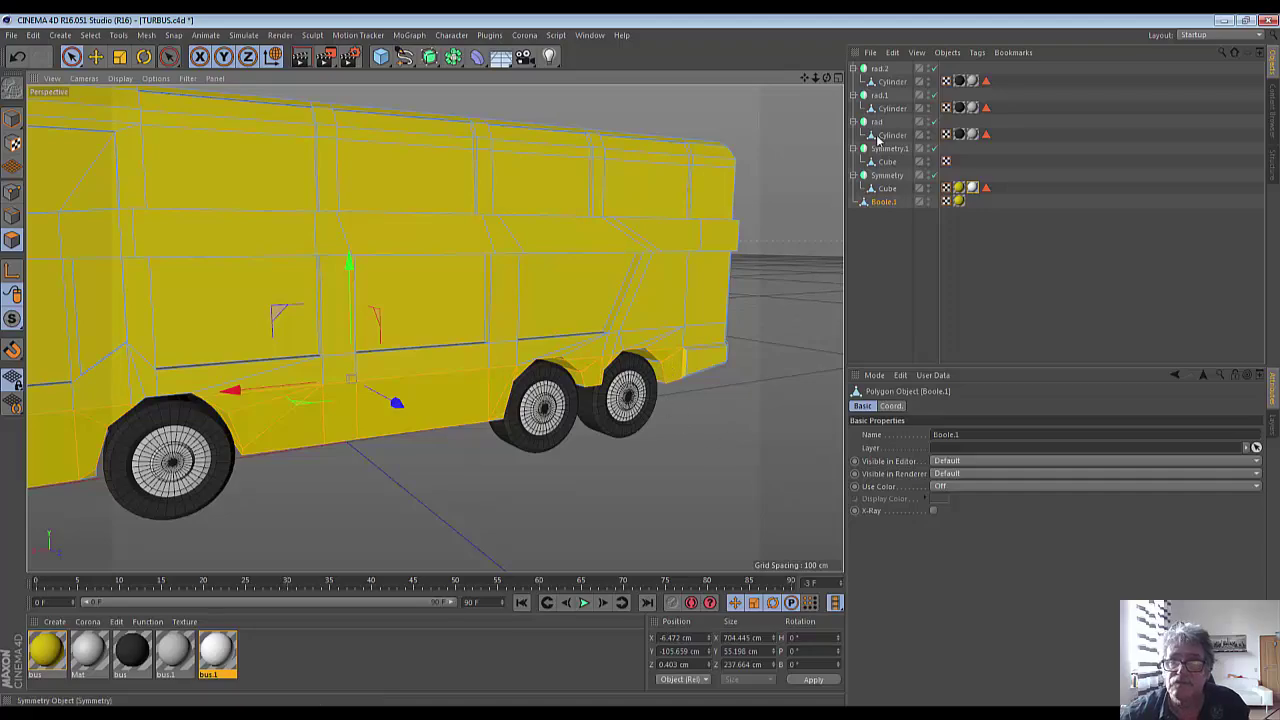
{"action": "left_click_drag", "start_coordinate": [825, 79], "coordinate": [735, 333]}
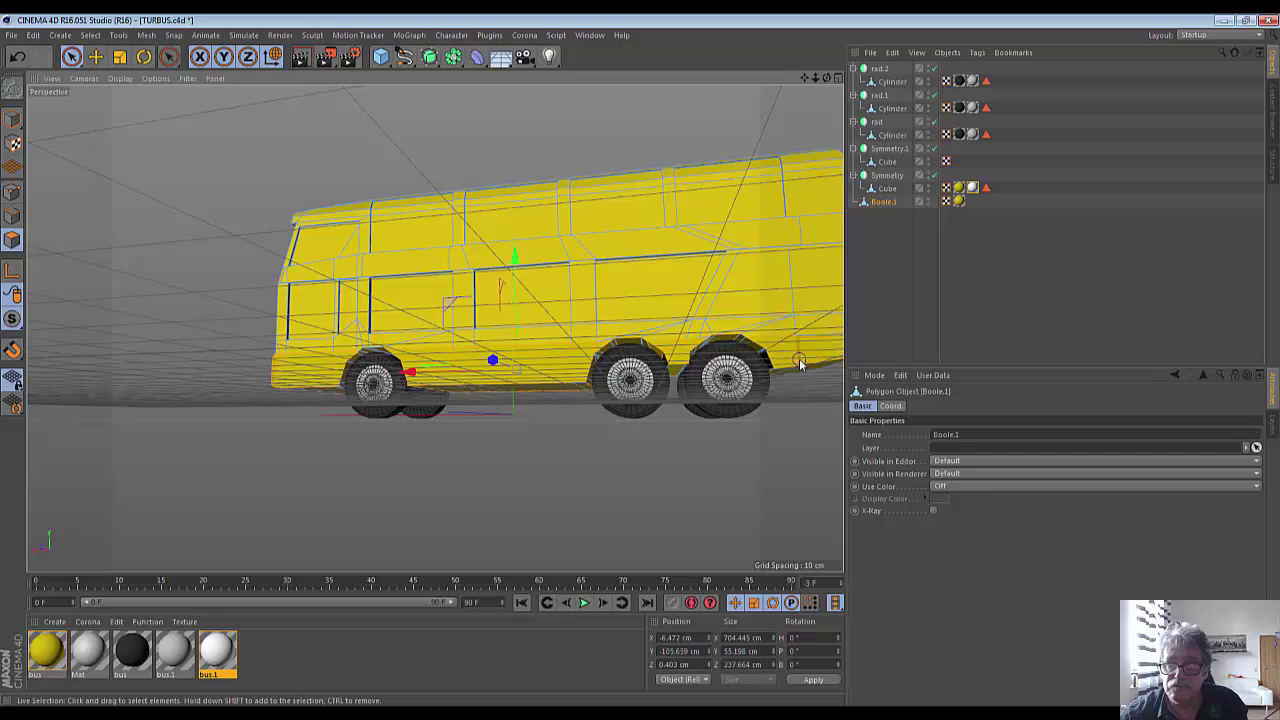
{"action": "left_click", "coordinate": [816, 345], "text": "shift"}
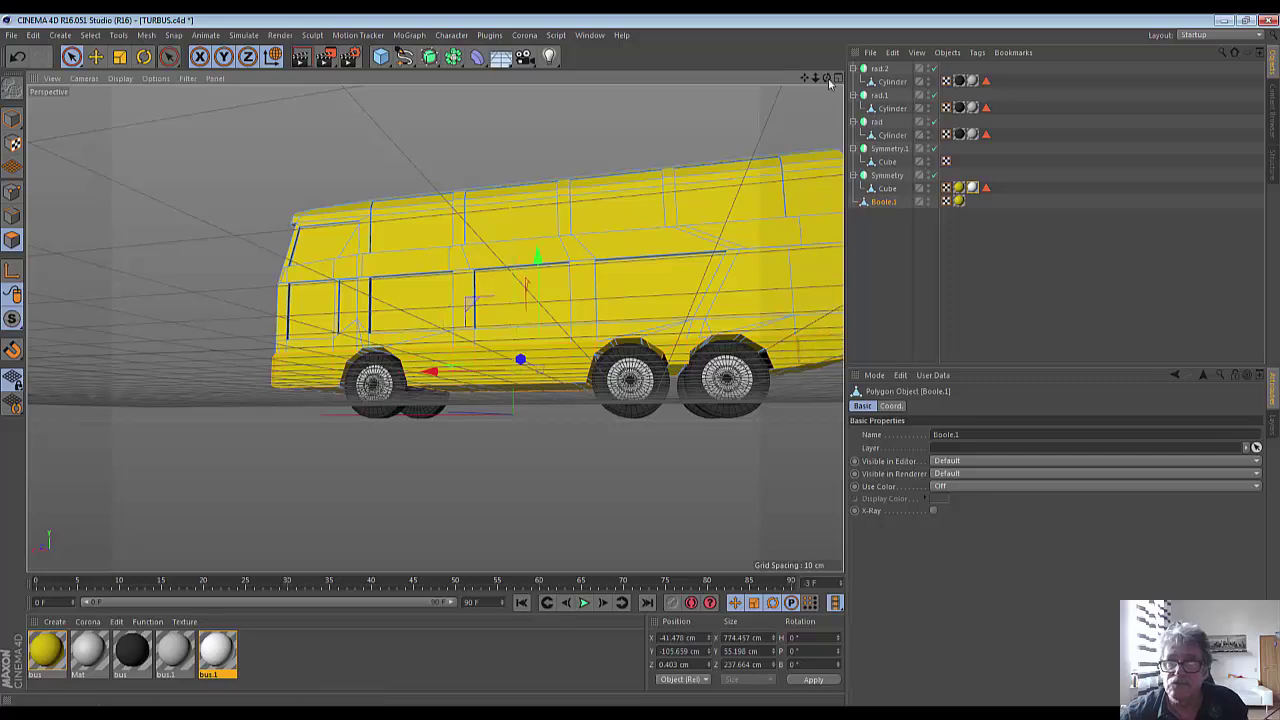
{"action": "left_click_drag", "start_coordinate": [816, 345], "coordinate": [759, 211], "text": "alt"}
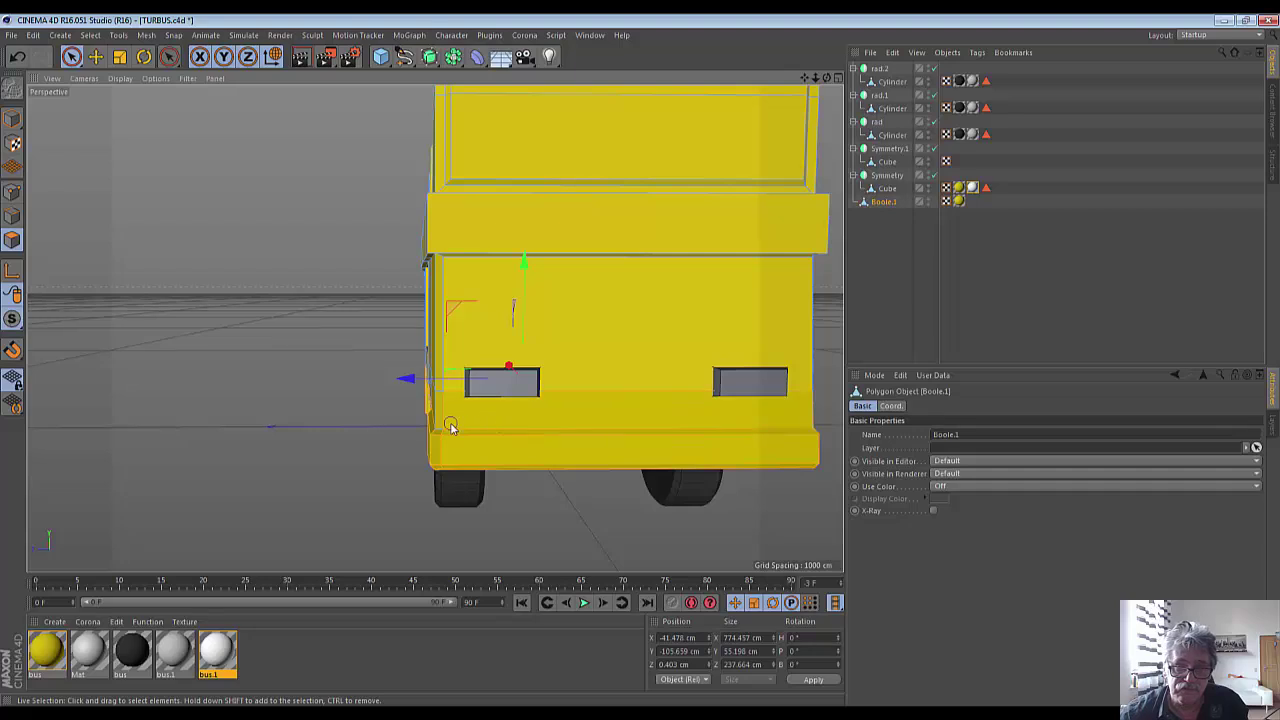
{"action": "left_click", "coordinate": [448, 424], "text": "shift"}
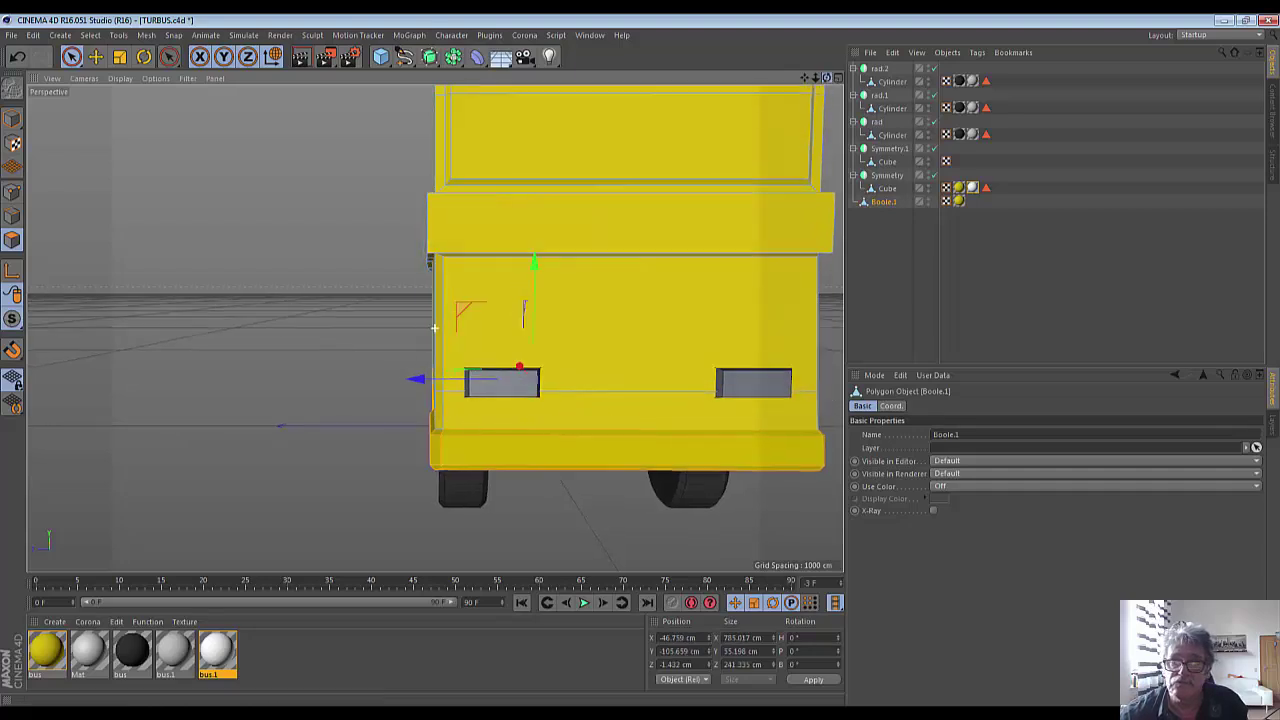
{"action": "key", "text": "ctrl+z"}
{"action": "mouse_move", "coordinate": [640, 330]}
{"action": "left_mouse_down", "text": "alt"}
{"action": "mouse_move", "coordinate": [434, 327]}
{"action": "mouse_move", "coordinate": [743, 214]}
{"action": "mouse_move", "coordinate": [669, 346]}
{"action": "left_mouse_up", "text": "alt"}
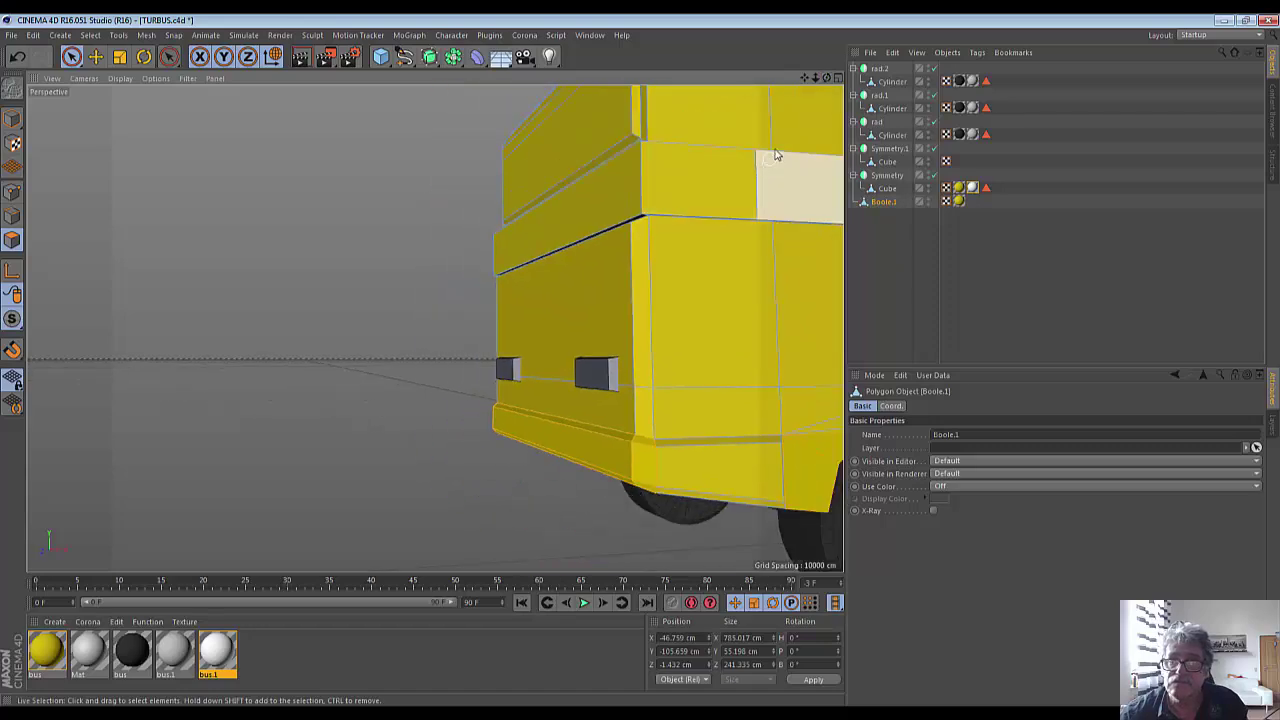
{"action": "left_click_drag", "start_coordinate": [826, 80], "coordinate": [435, 328]}
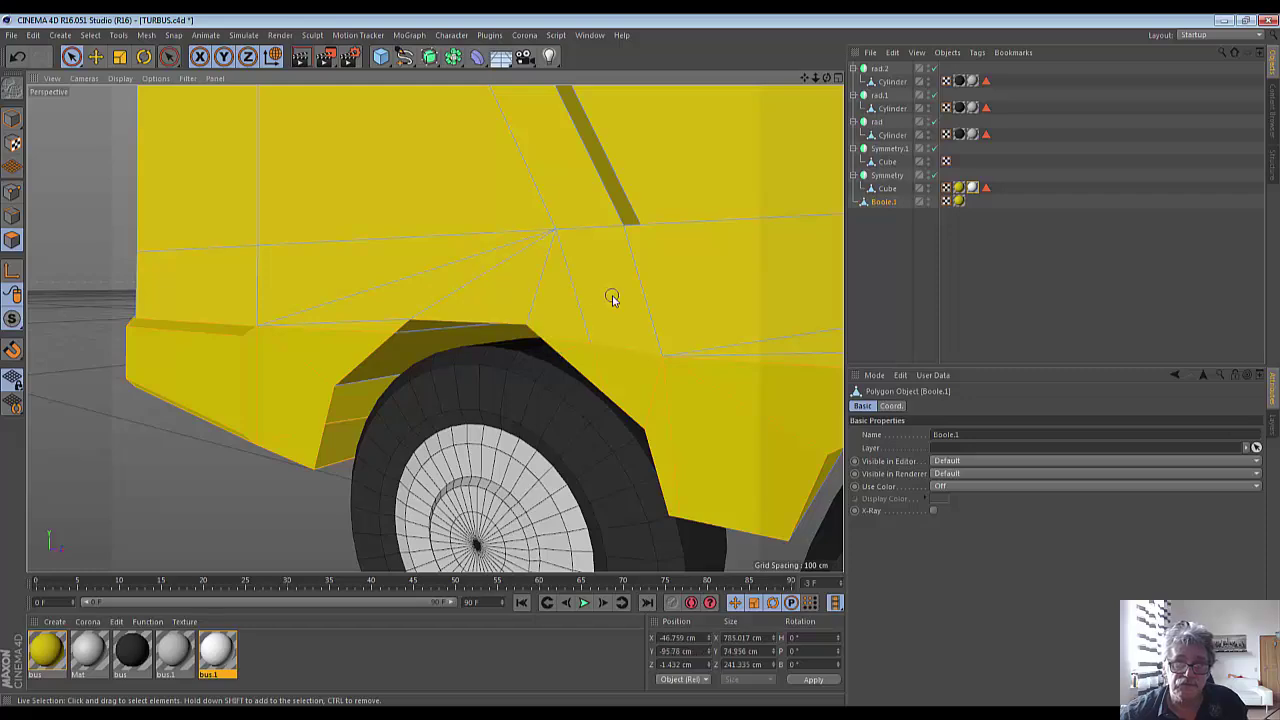
{"action": "scroll", "coordinate": [723, 414], "scroll_direction": "down", "scroll_amount": 3}
{"action": "scroll", "coordinate": [723, 414], "scroll_direction": "down", "scroll_amount": 3}
{"action": "scroll", "coordinate": [723, 414], "scroll_direction": "down", "scroll_amount": 2}
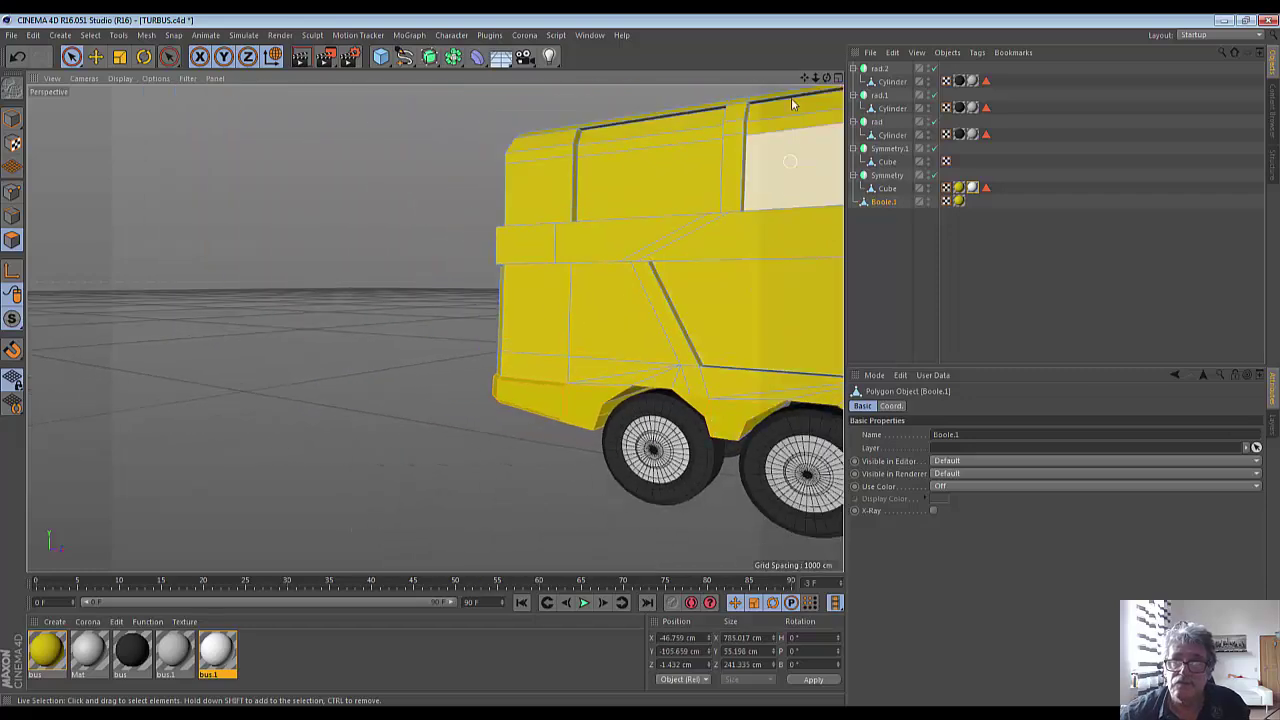
{"action": "left_click_drag", "start_coordinate": [815, 77], "coordinate": [434, 328]}
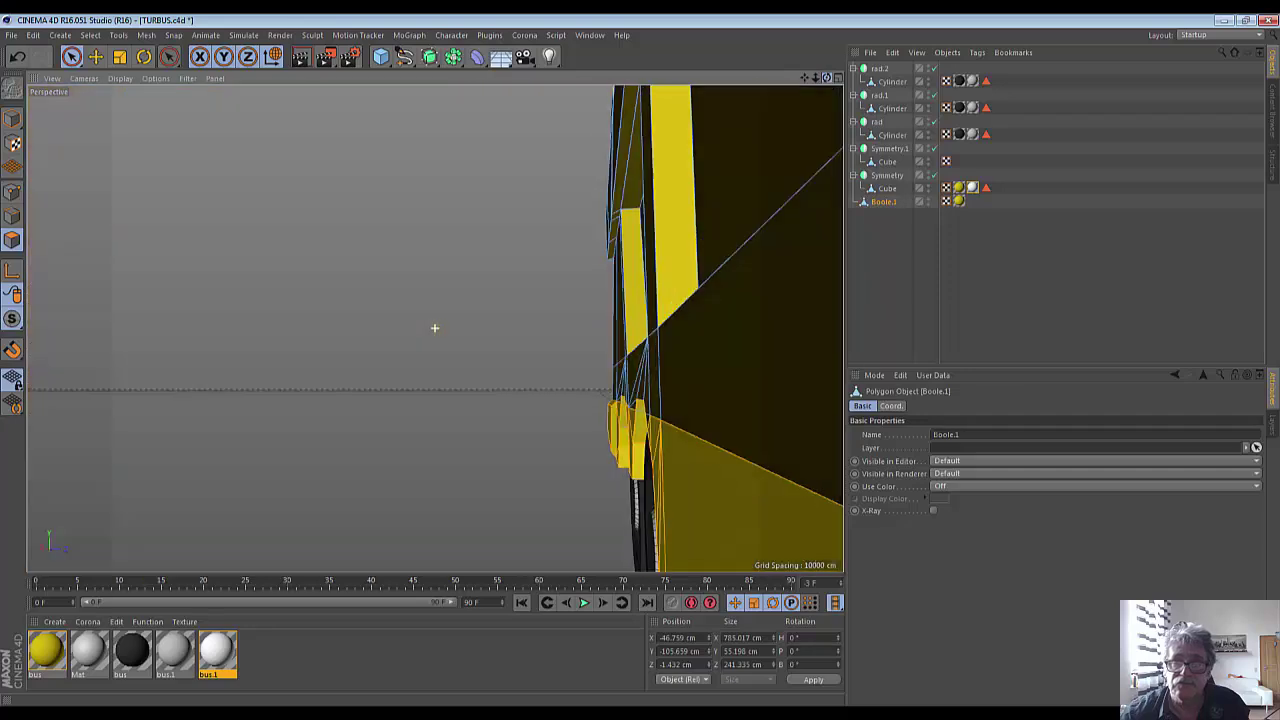
{"action": "left_click_drag", "start_coordinate": [816, 77], "coordinate": [768, 210]}
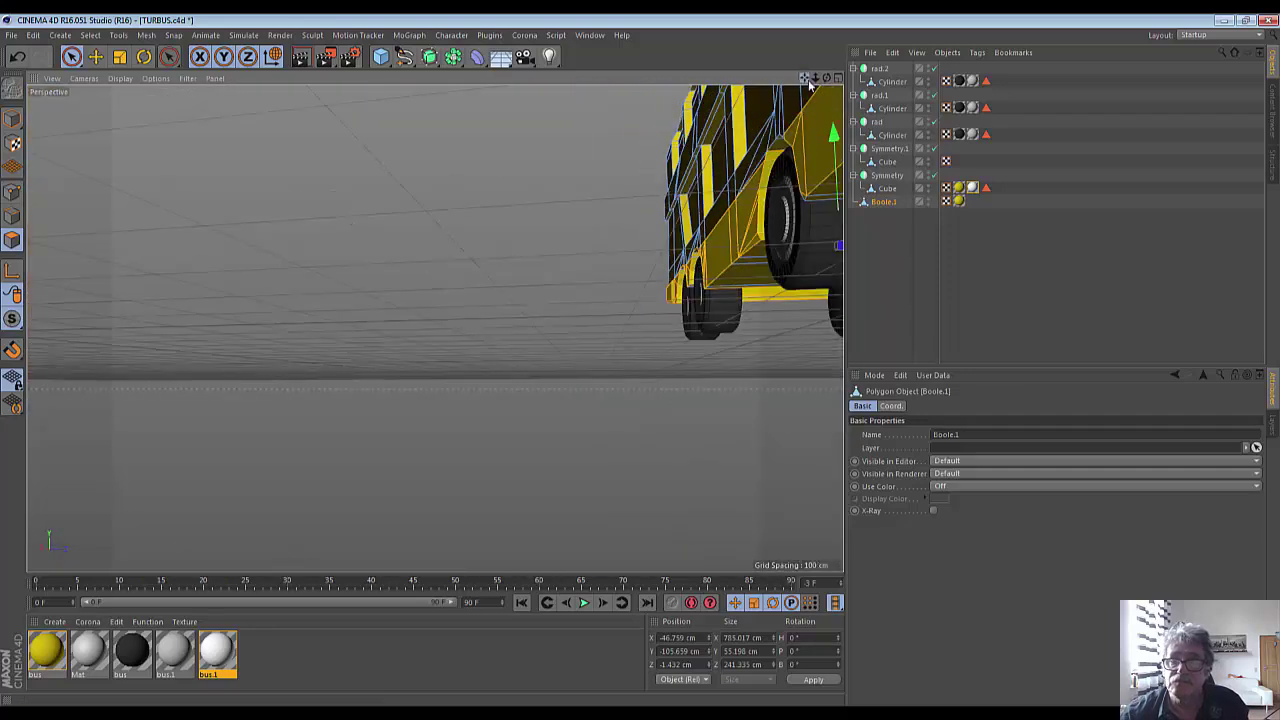
{"action": "mouse_move", "coordinate": [815, 77]}
{"action": "left_mouse_down"}
{"action": "mouse_move", "coordinate": [434, 328]}
{"action": "mouse_move", "coordinate": [861, 72]}
{"action": "left_mouse_up"}
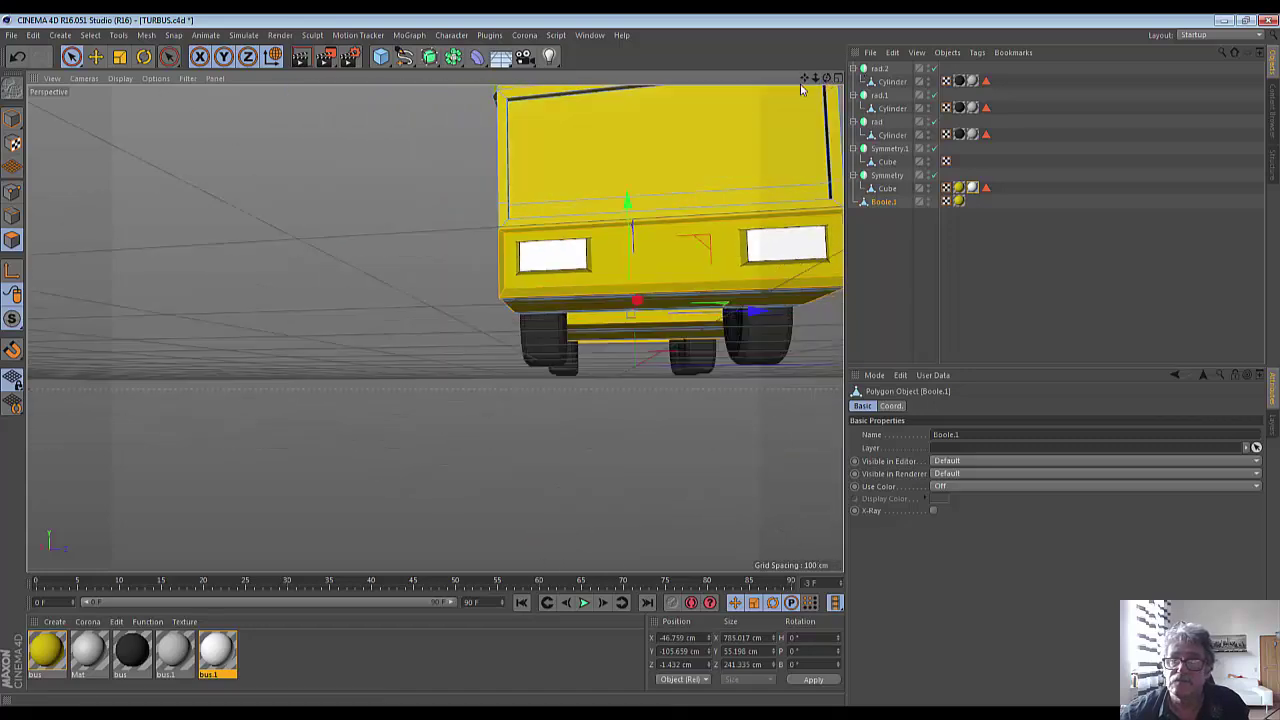
{"action": "mouse_move", "coordinate": [826, 77]}
{"action": "left_mouse_down"}
{"action": "mouse_move", "coordinate": [440, 328]}
{"action": "mouse_move", "coordinate": [826, 70]}
{"action": "mouse_move", "coordinate": [329, 634]}
{"action": "left_mouse_up"}
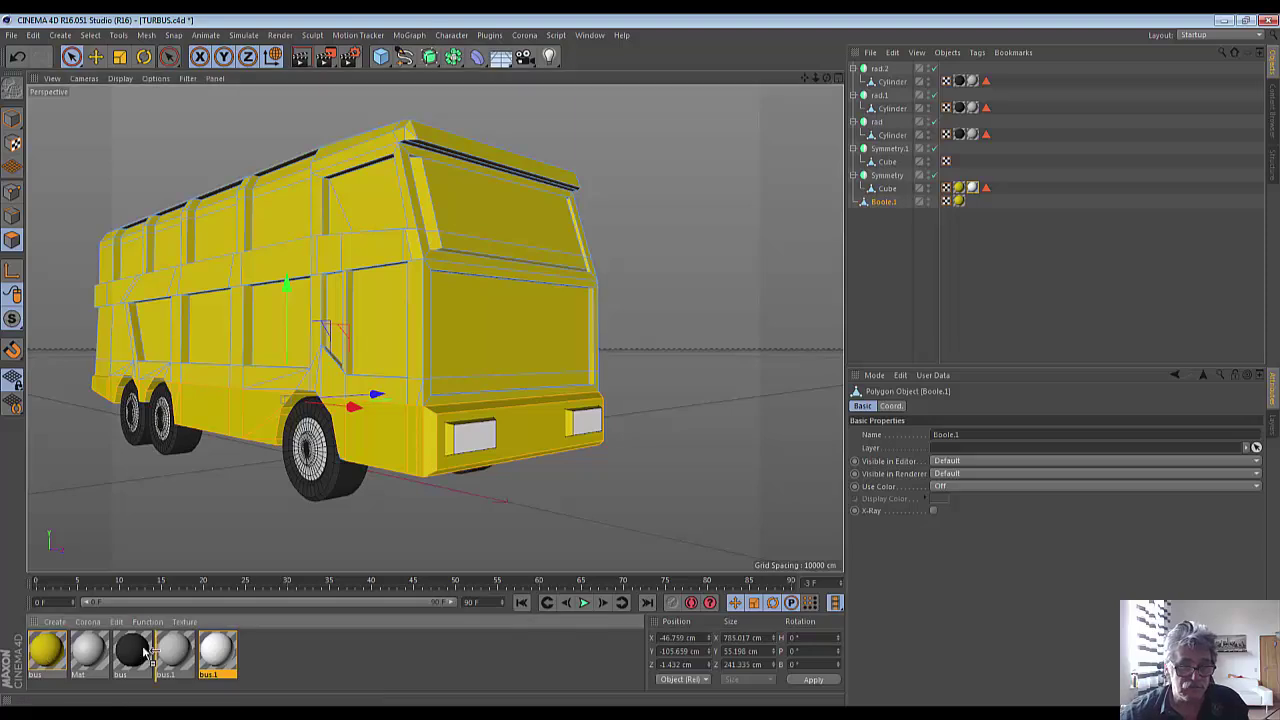
Duplicate the yellow bus material as bus.2 and set its colour to orange RGB 200/113/0.
{"action": "key", "text": "ctrl+v"}
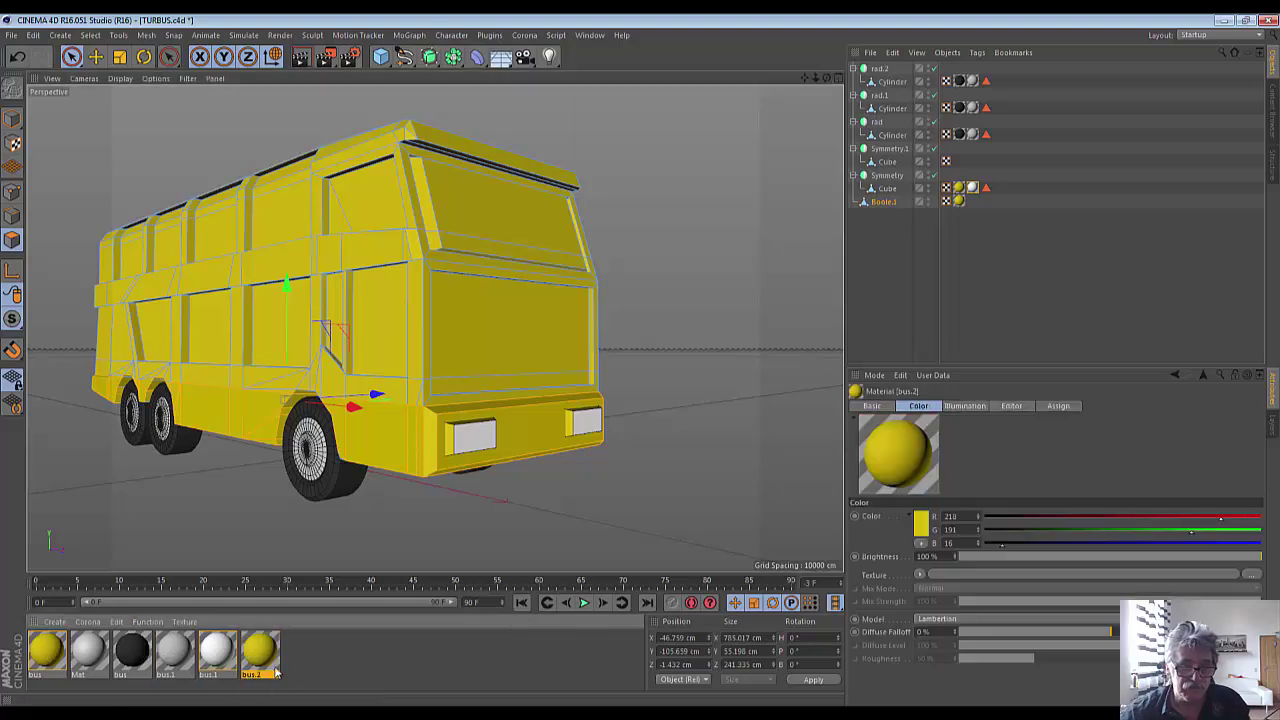
{"action": "double_click", "coordinate": [262, 653]}
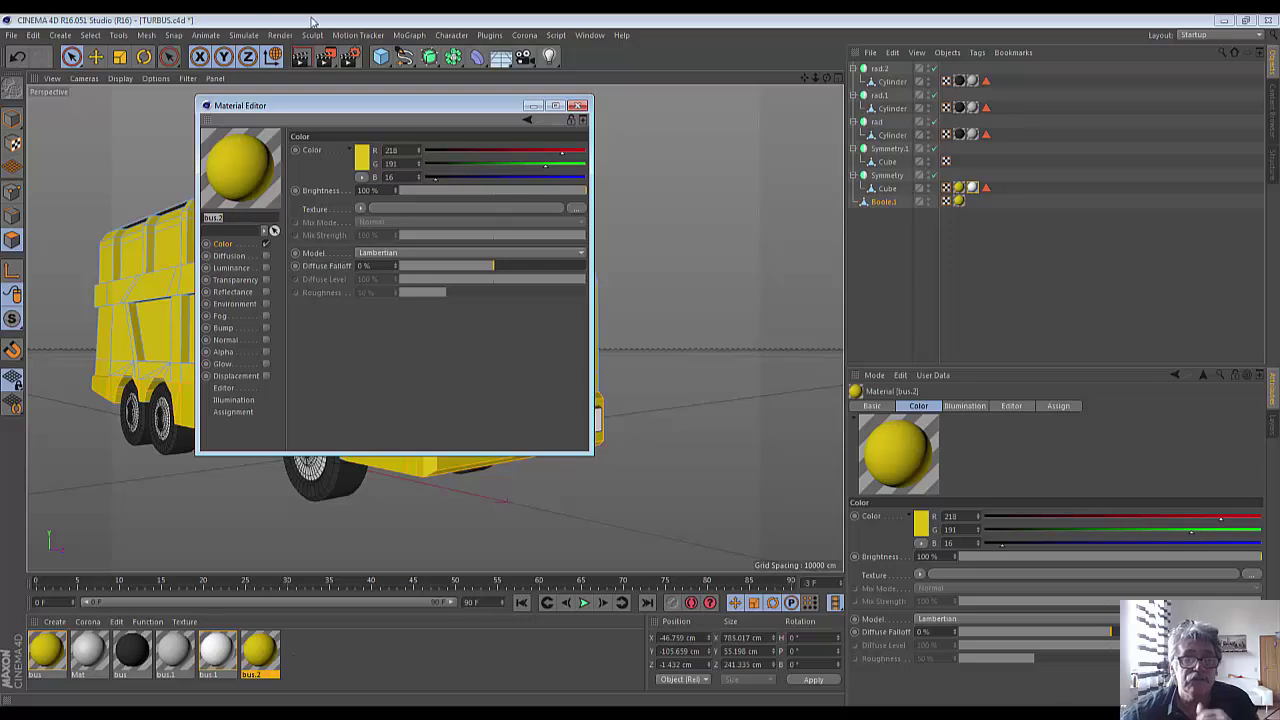
{"action": "left_click", "coordinate": [360, 155]}
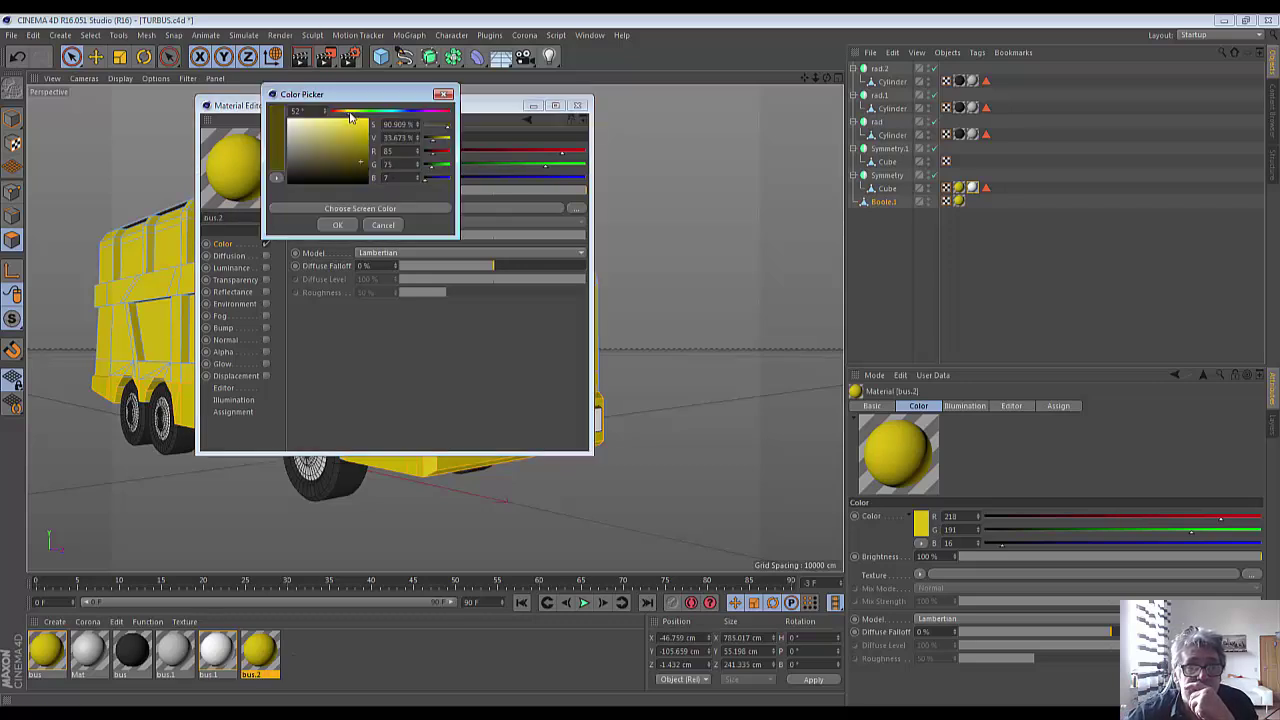
{"action": "left_click_drag", "start_coordinate": [349, 116], "coordinate": [367, 142]}
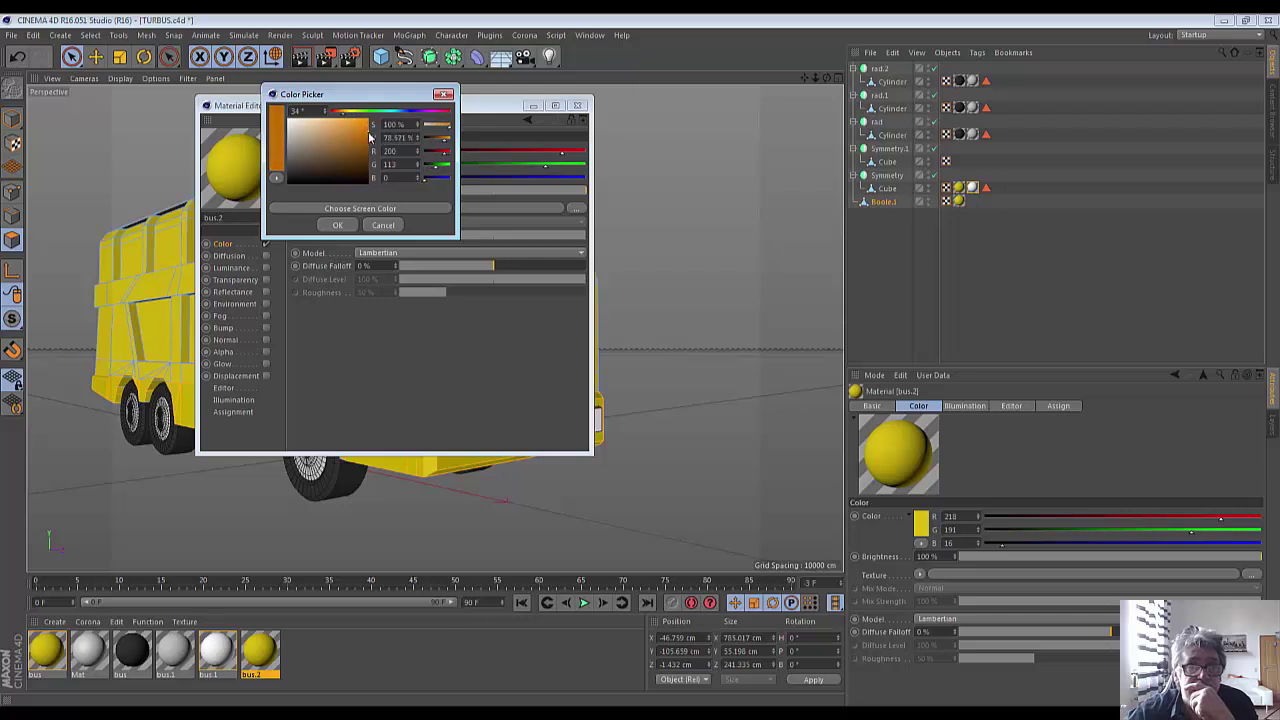
{"action": "left_click", "coordinate": [337, 225]}
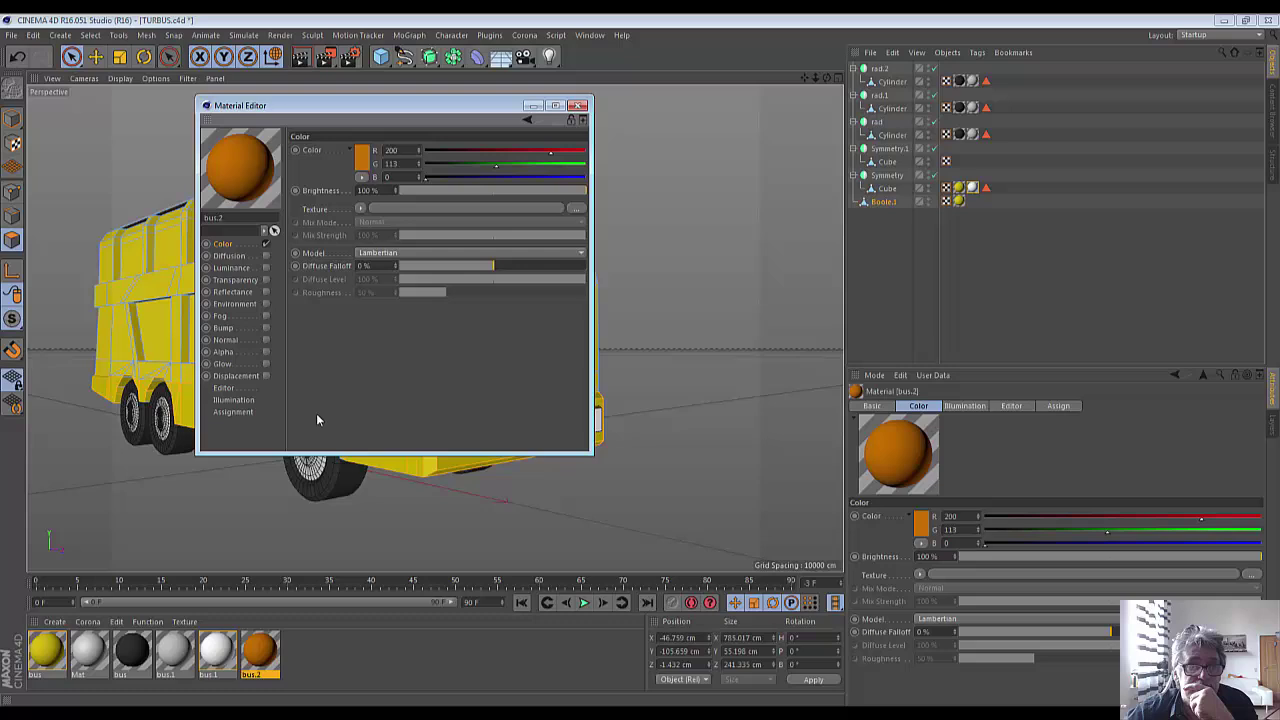
{"action": "left_click", "coordinate": [533, 105]}
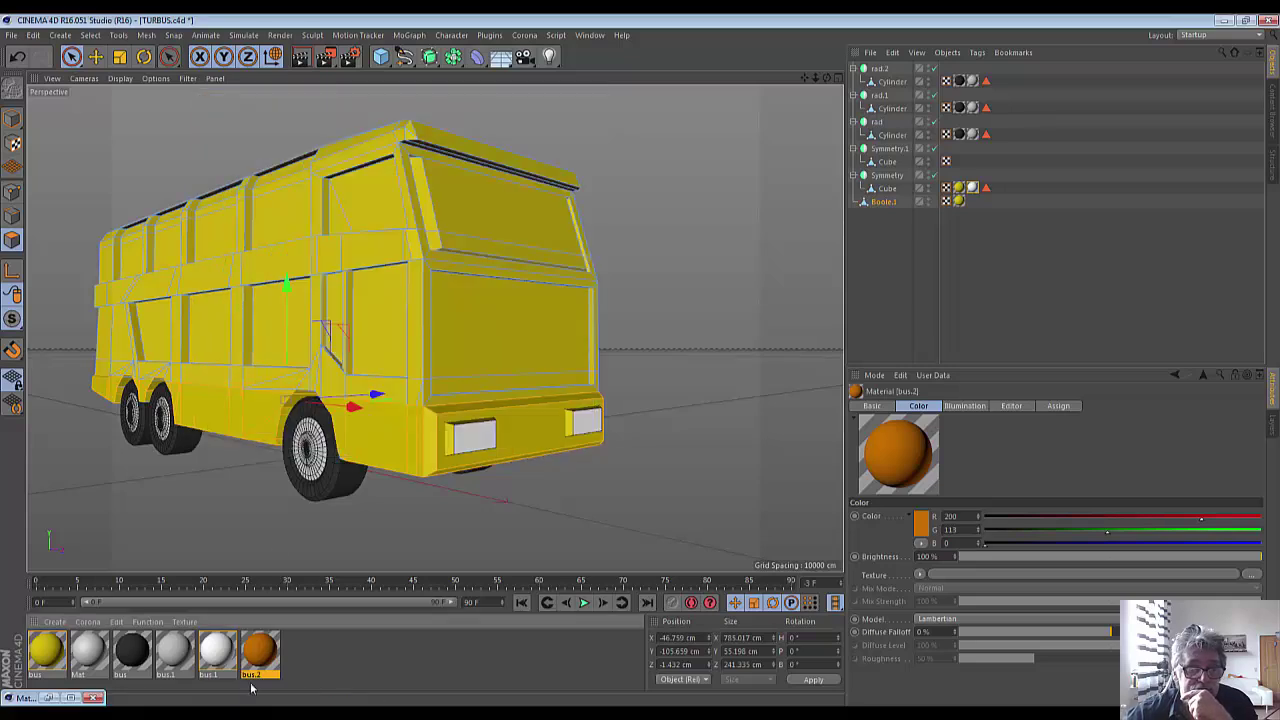
Apply bus.2 to the lower band polygon selection and inspect it from several angles.
{"action": "left_click_drag", "start_coordinate": [398, 445], "coordinate": [398, 445]}
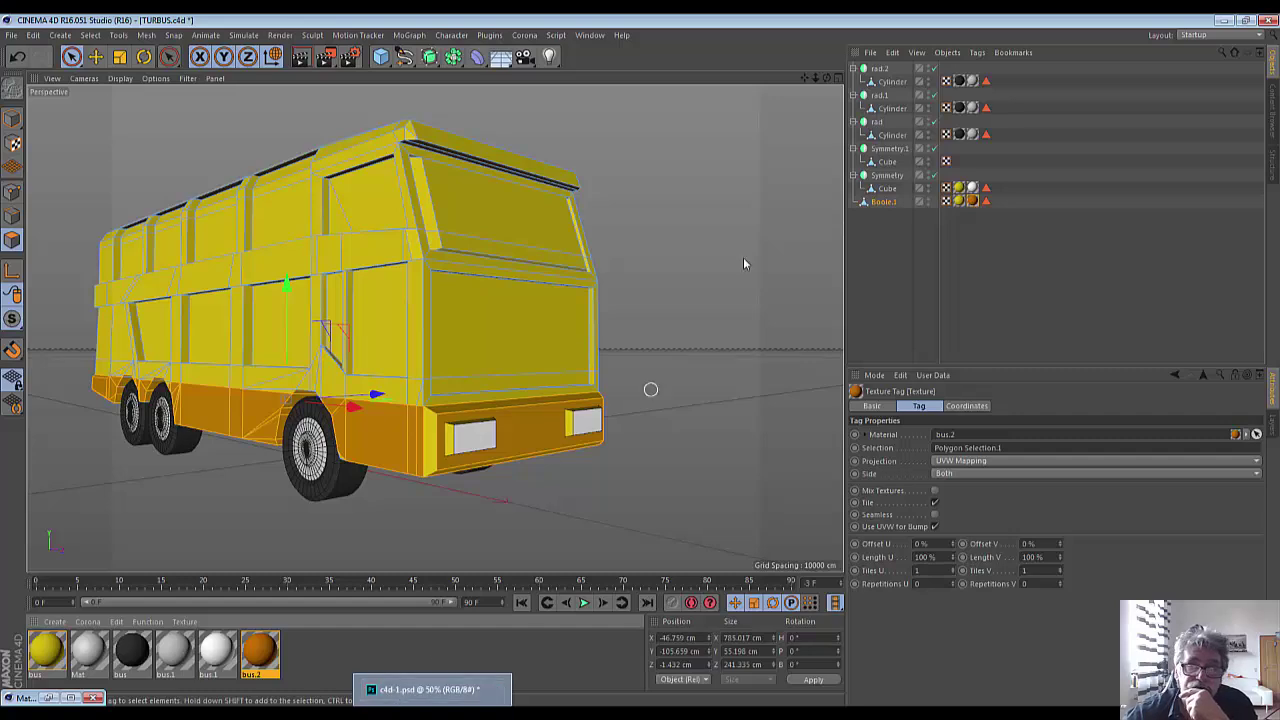
{"action": "left_click_drag", "start_coordinate": [826, 79], "coordinate": [434, 327]}
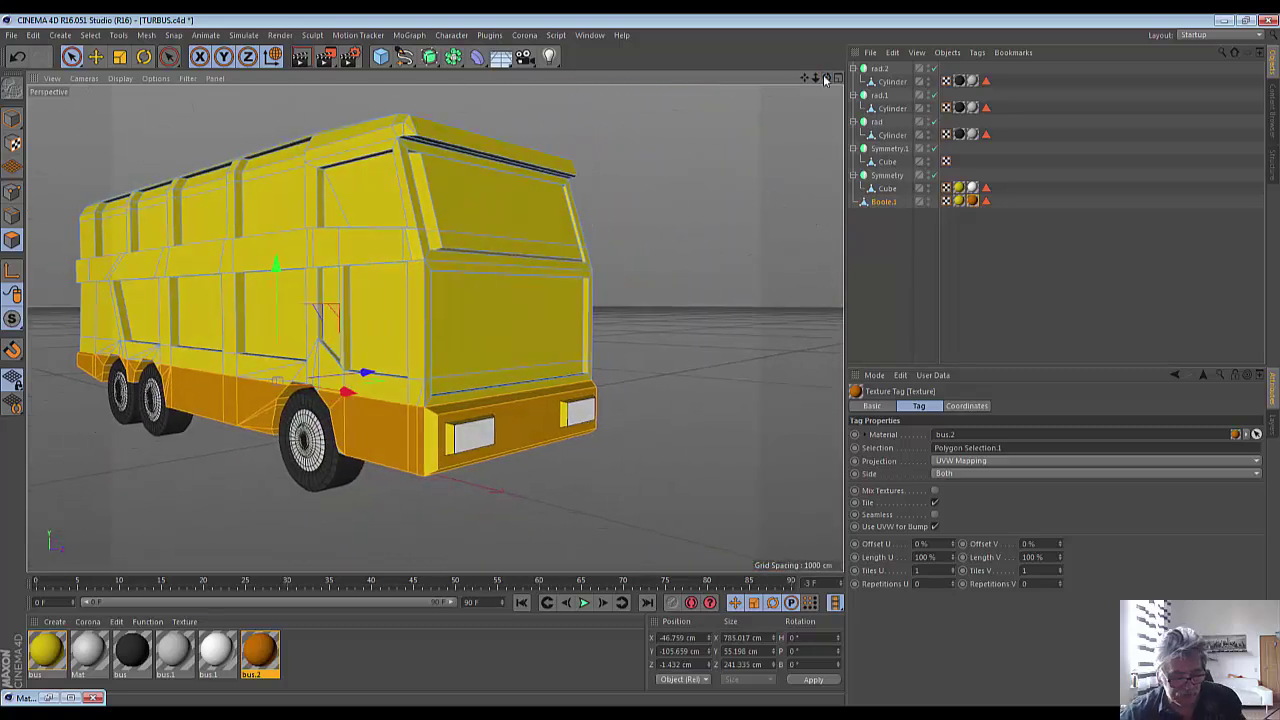
{"action": "key", "text": "ctrl+z"}
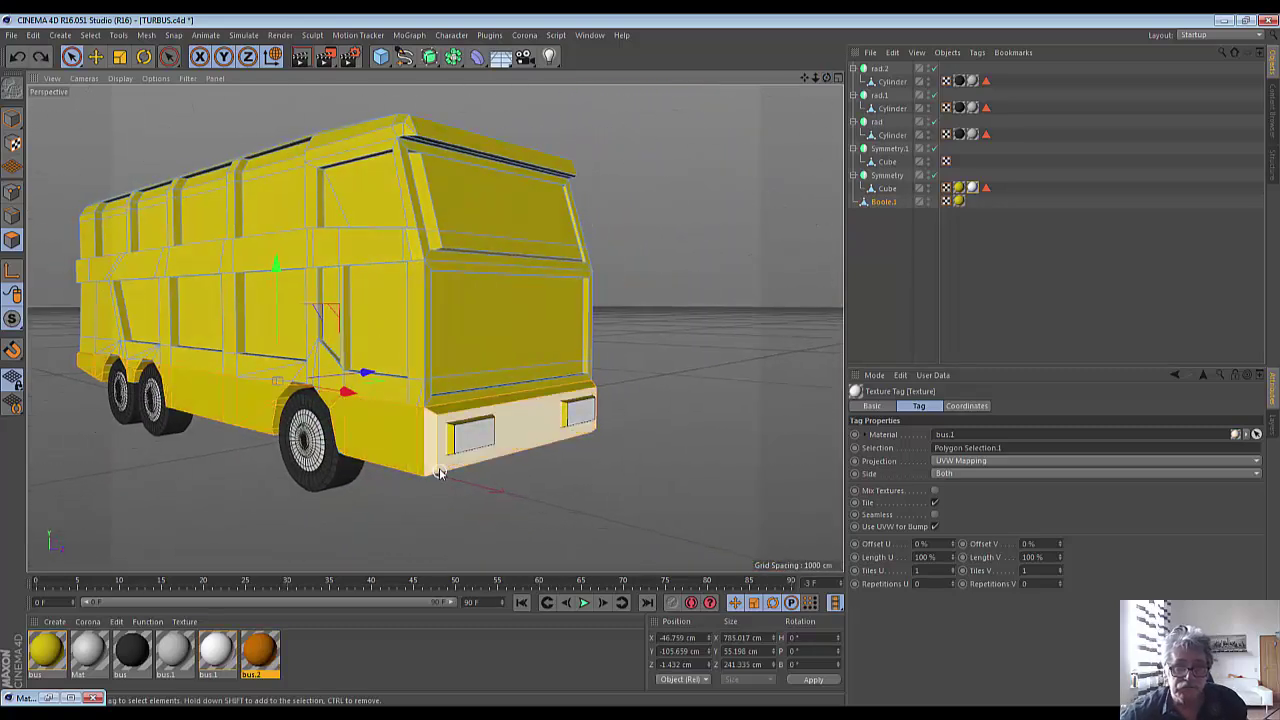
{"action": "left_click", "coordinate": [649, 521]}
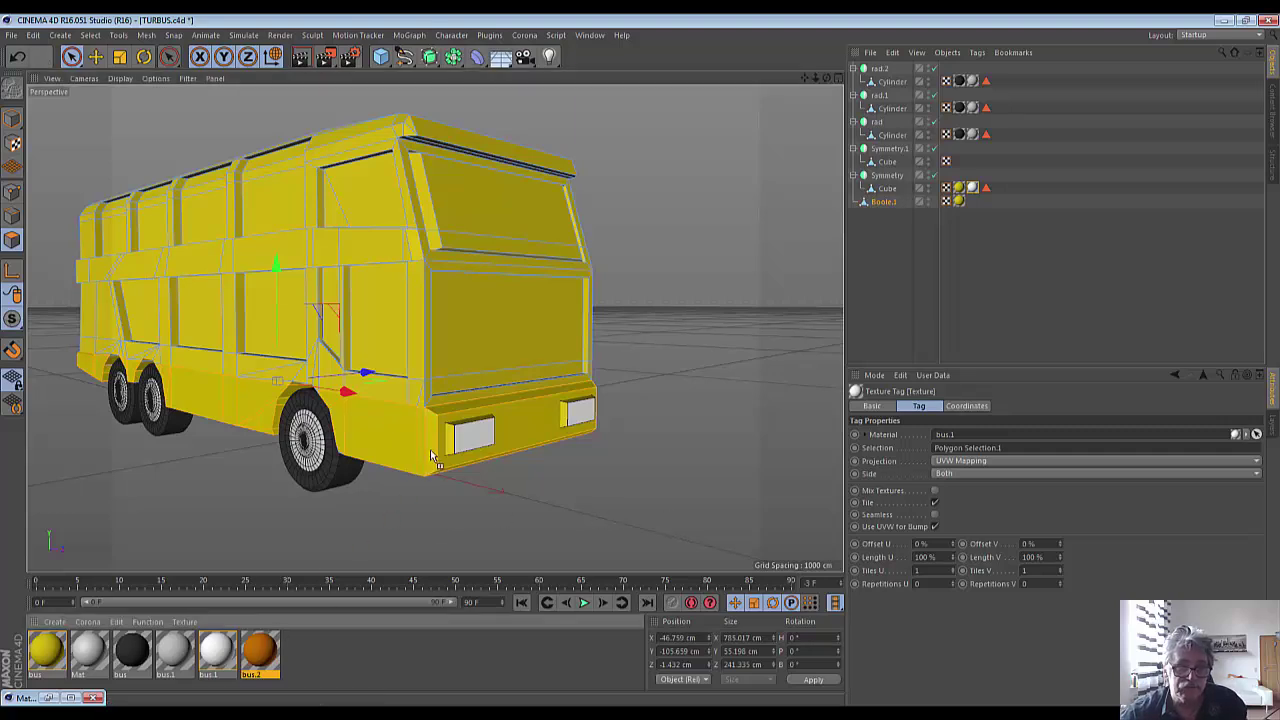
{"action": "left_click_drag", "start_coordinate": [432, 457], "coordinate": [433, 458]}
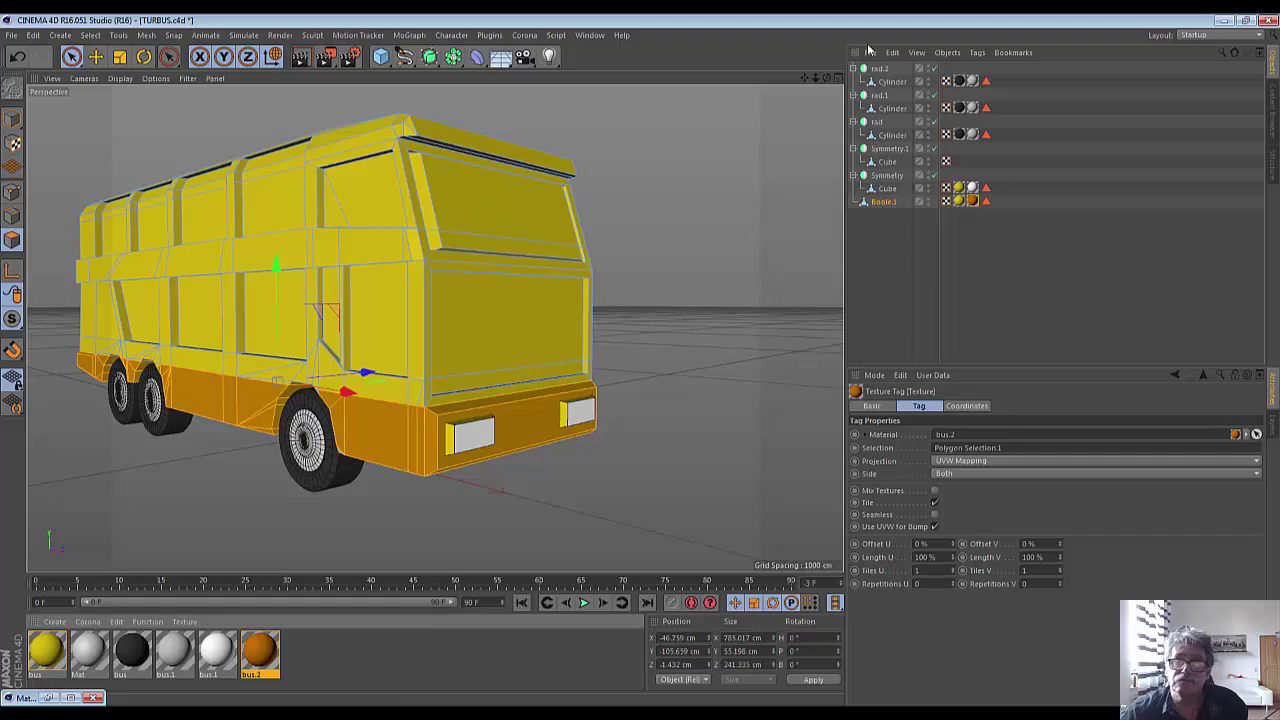
{"action": "left_click_drag", "start_coordinate": [828, 84], "coordinate": [434, 323]}
{"action": "scroll", "coordinate": [526, 309], "scroll_direction": "down", "scroll_amount": 3}
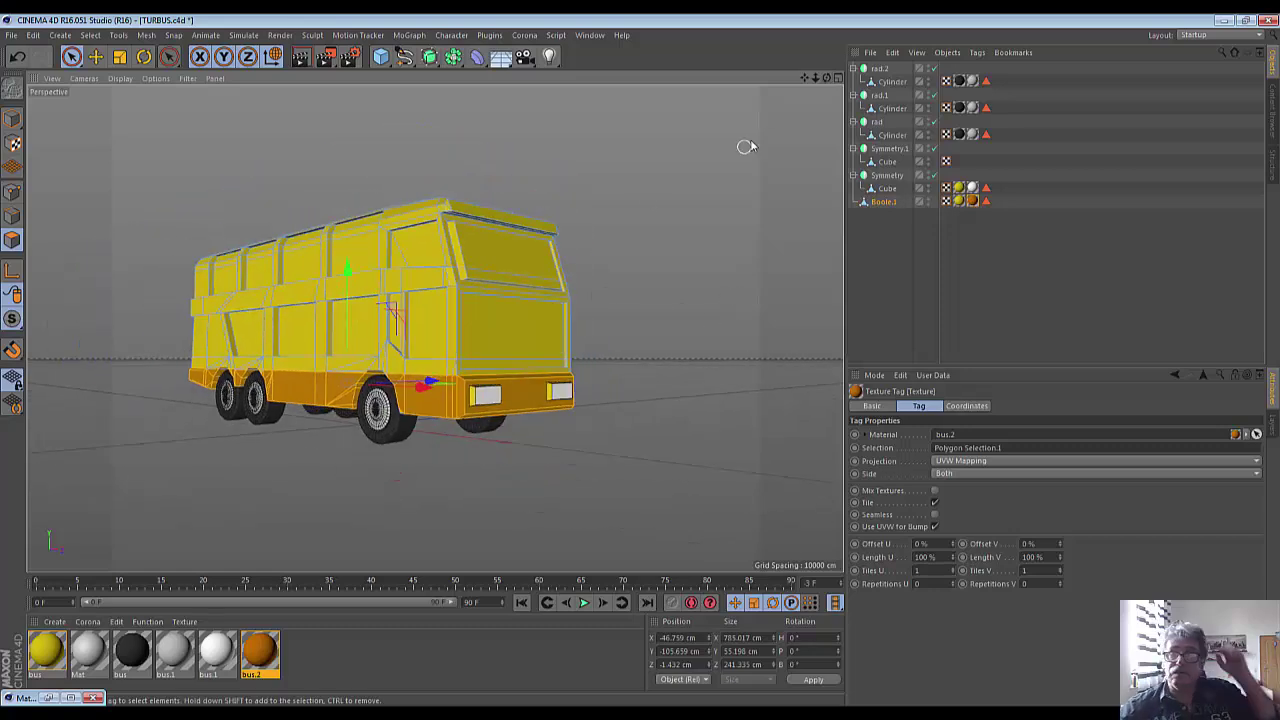
{"action": "mouse_move", "coordinate": [825, 84]}
{"action": "left_mouse_down"}
{"action": "mouse_move", "coordinate": [137, 298]}
{"action": "mouse_move", "coordinate": [657, 111]}
{"action": "left_mouse_up"}
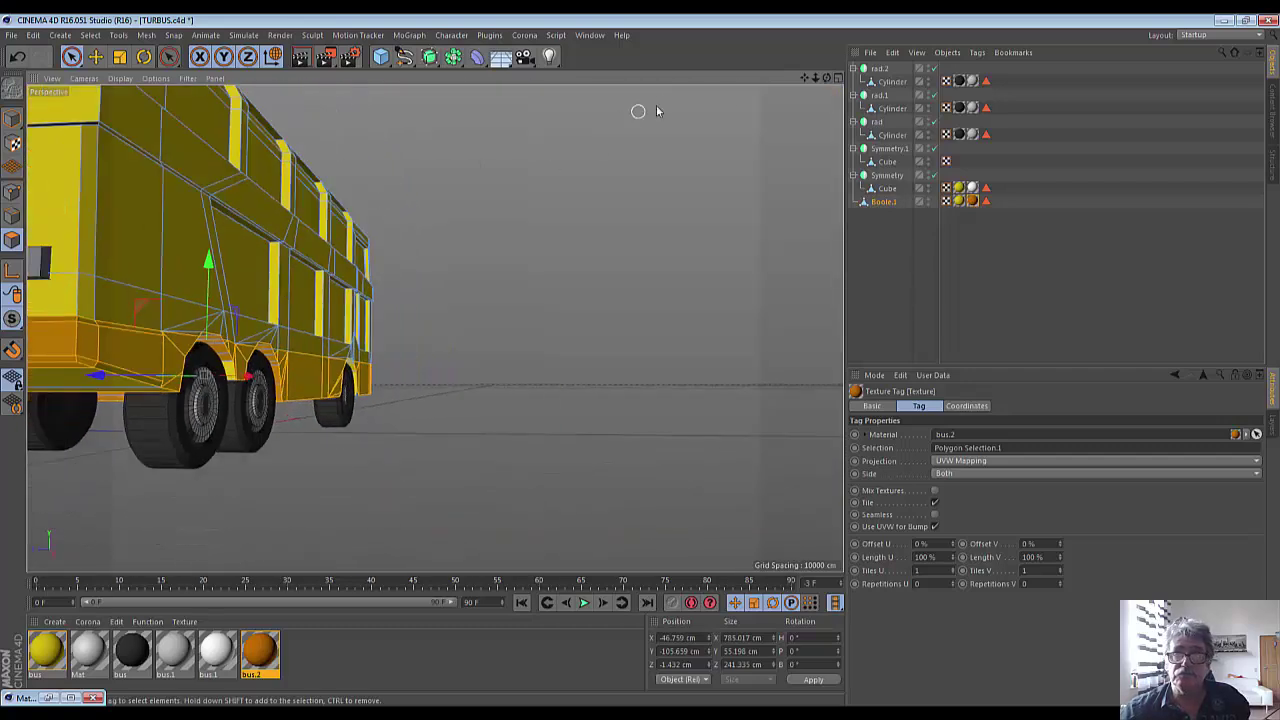
{"action": "mouse_move", "coordinate": [811, 77]}
{"action": "left_mouse_down"}
{"action": "mouse_move", "coordinate": [434, 329]}
{"action": "mouse_move", "coordinate": [720, 128]}
{"action": "left_mouse_up"}
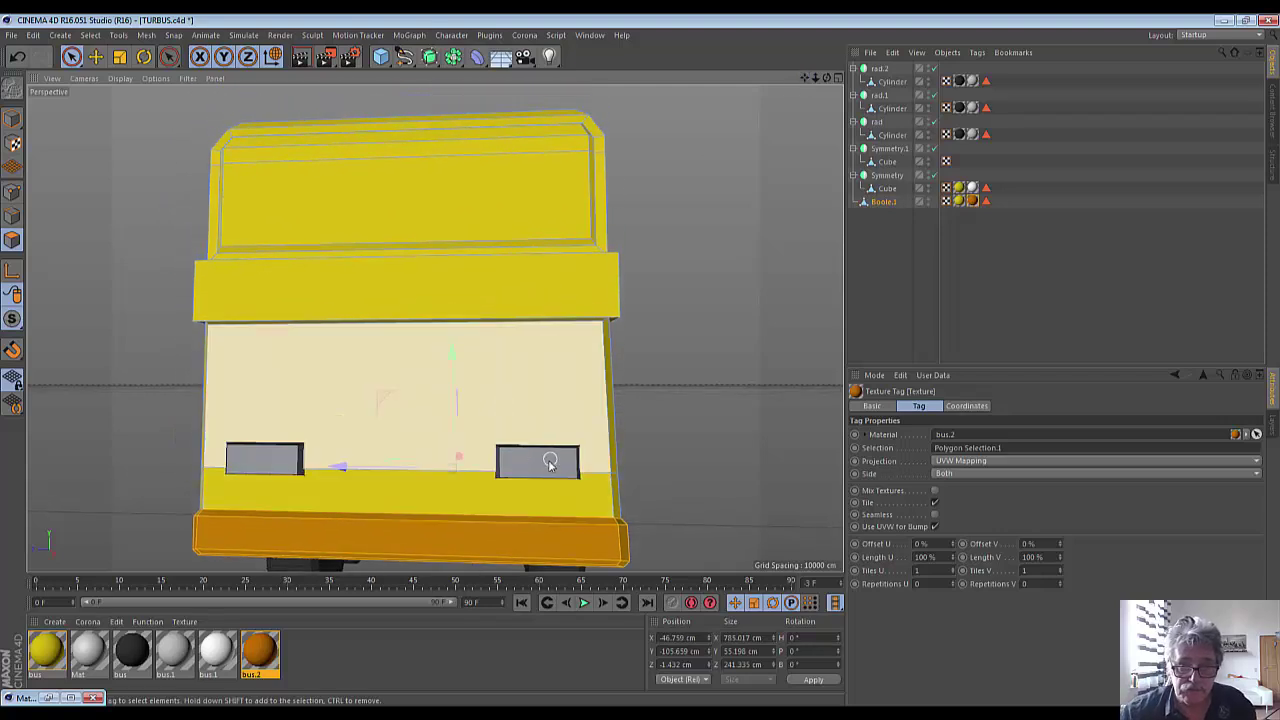
In Model mode, assign the yellow bus material to the Symmetry.1 light pieces.
{"action": "left_click", "coordinate": [71, 57]}
{"action": "left_click", "coordinate": [10, 118]}
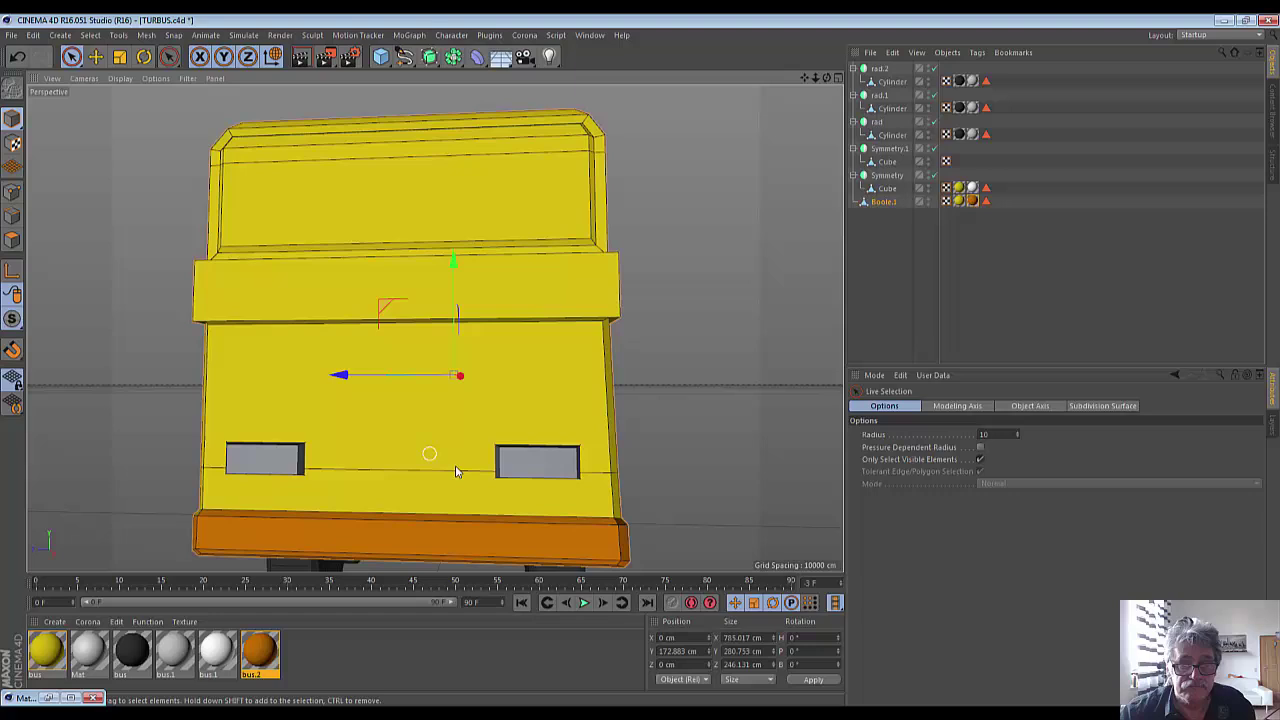
{"action": "left_click", "coordinate": [545, 458], "text": "shift"}
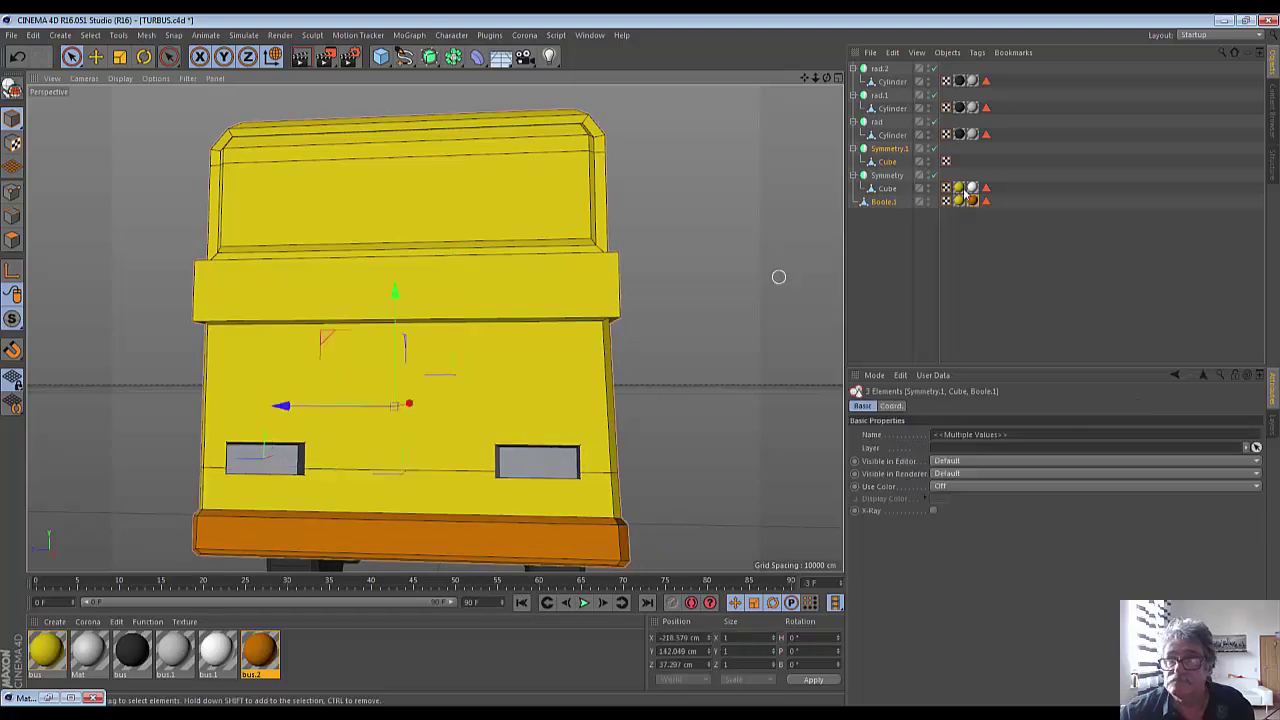
{"action": "left_click", "coordinate": [884, 162]}
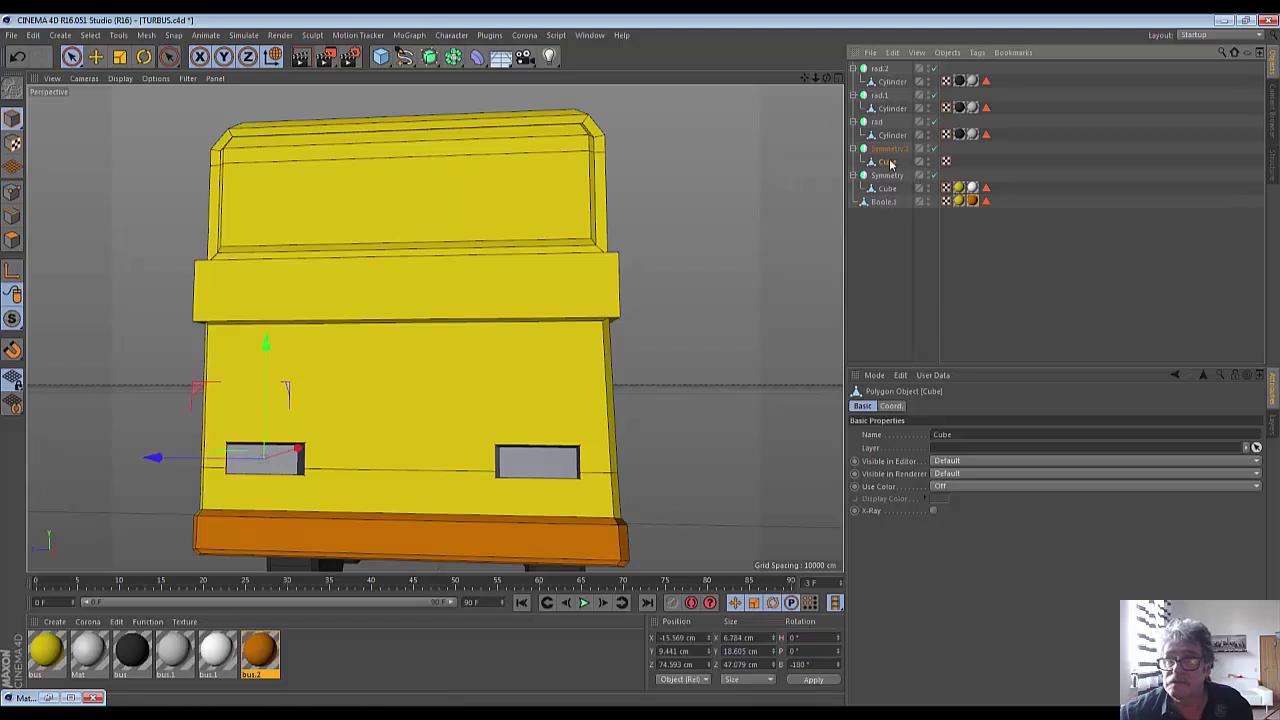
{"action": "left_click", "coordinate": [888, 149]}
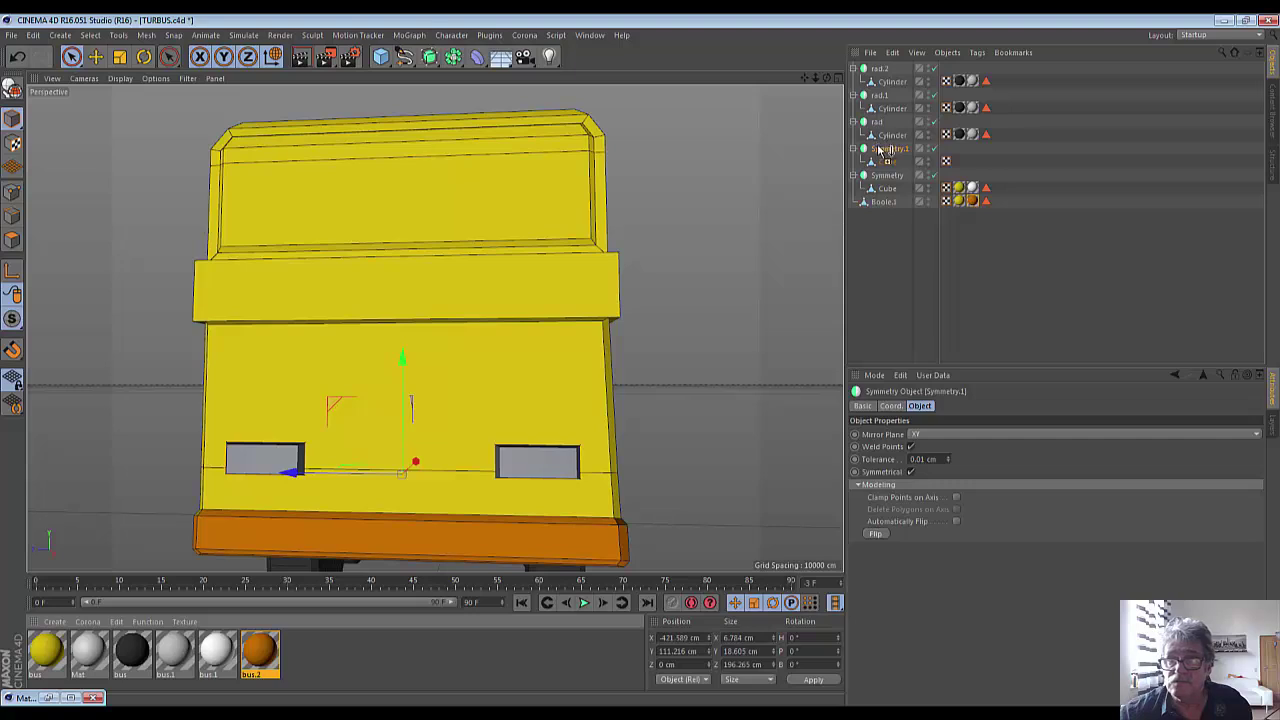
{"action": "left_click_drag", "start_coordinate": [884, 158], "coordinate": [886, 150]}
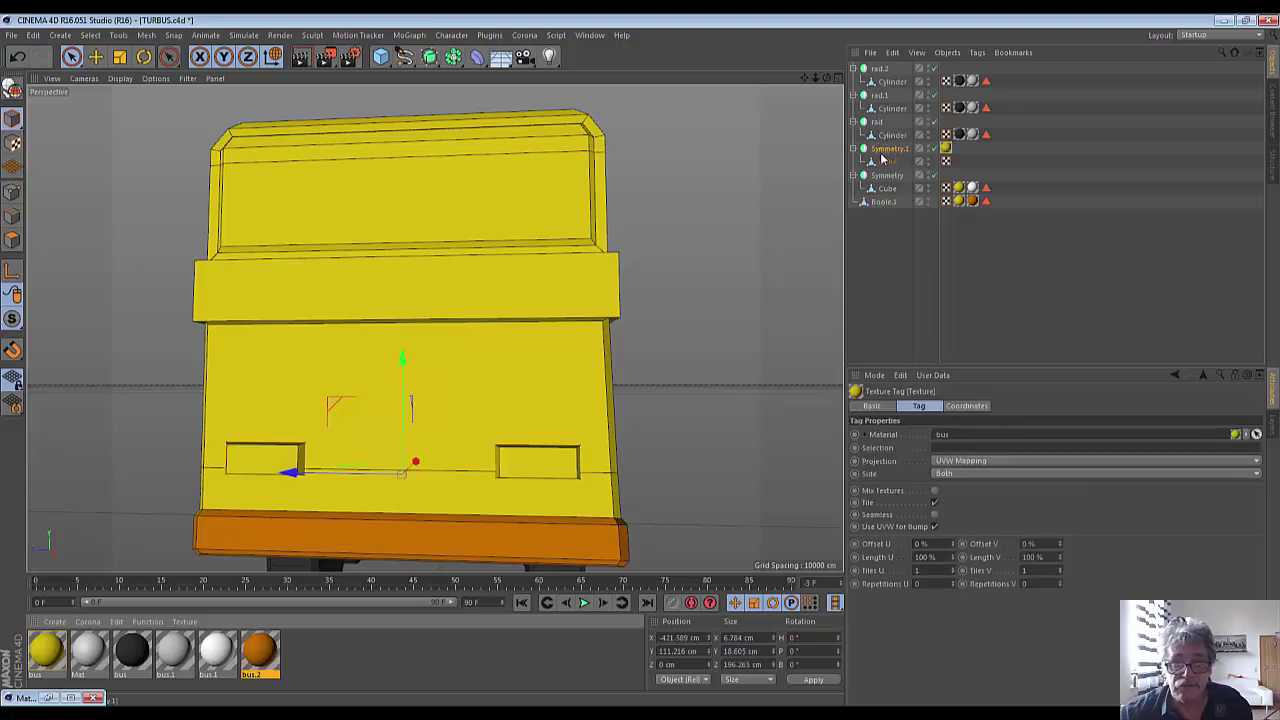
{"action": "left_click", "coordinate": [267, 465]}
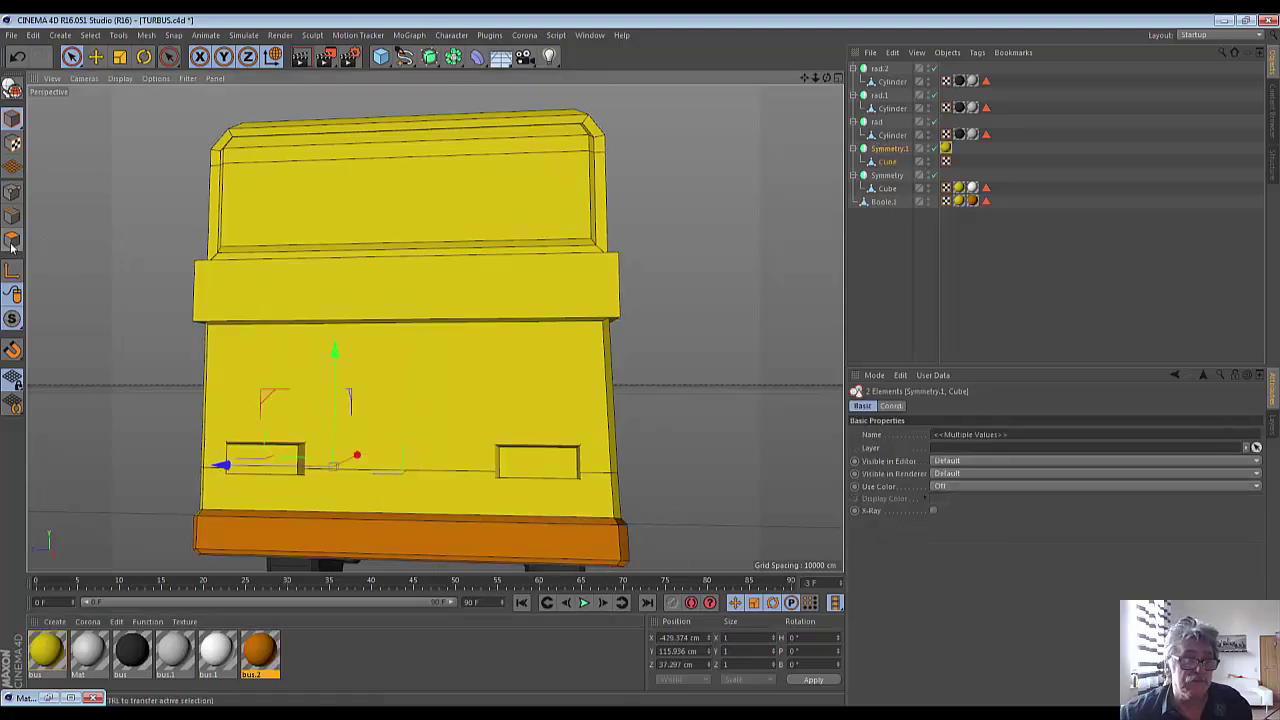
{"action": "left_click", "coordinate": [259, 460]}
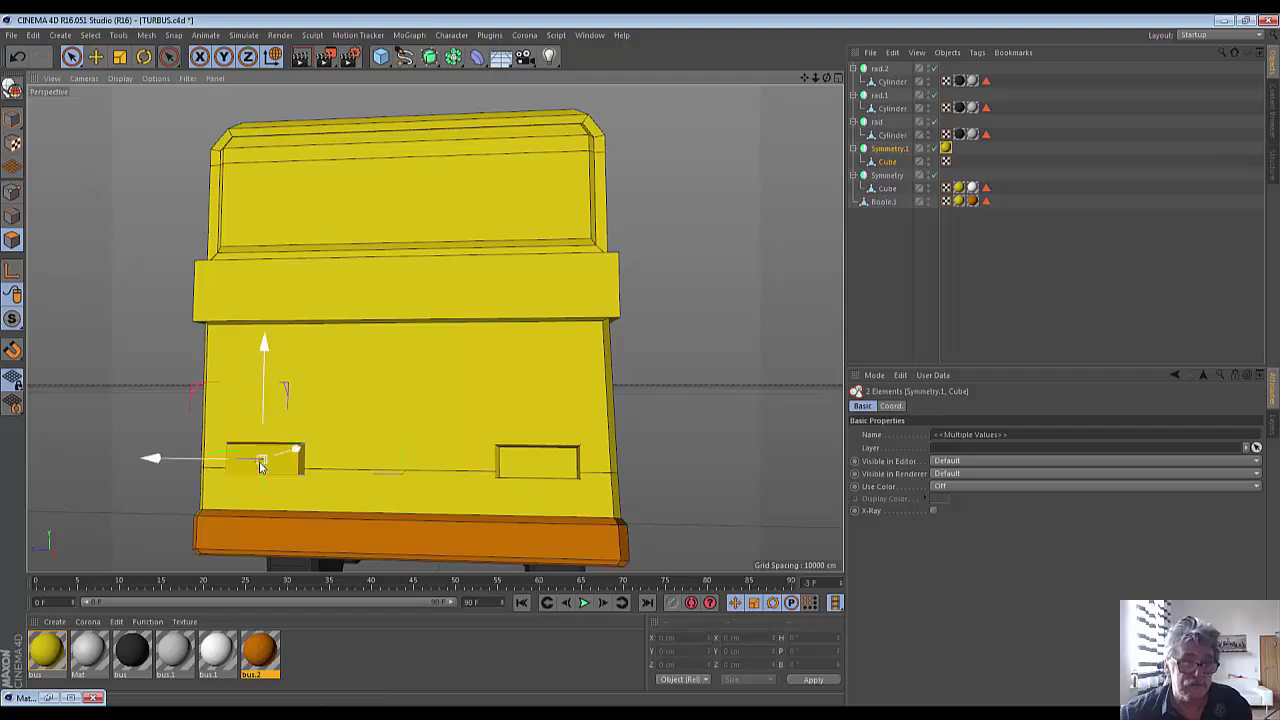
{"action": "left_click", "coordinate": [261, 655]}
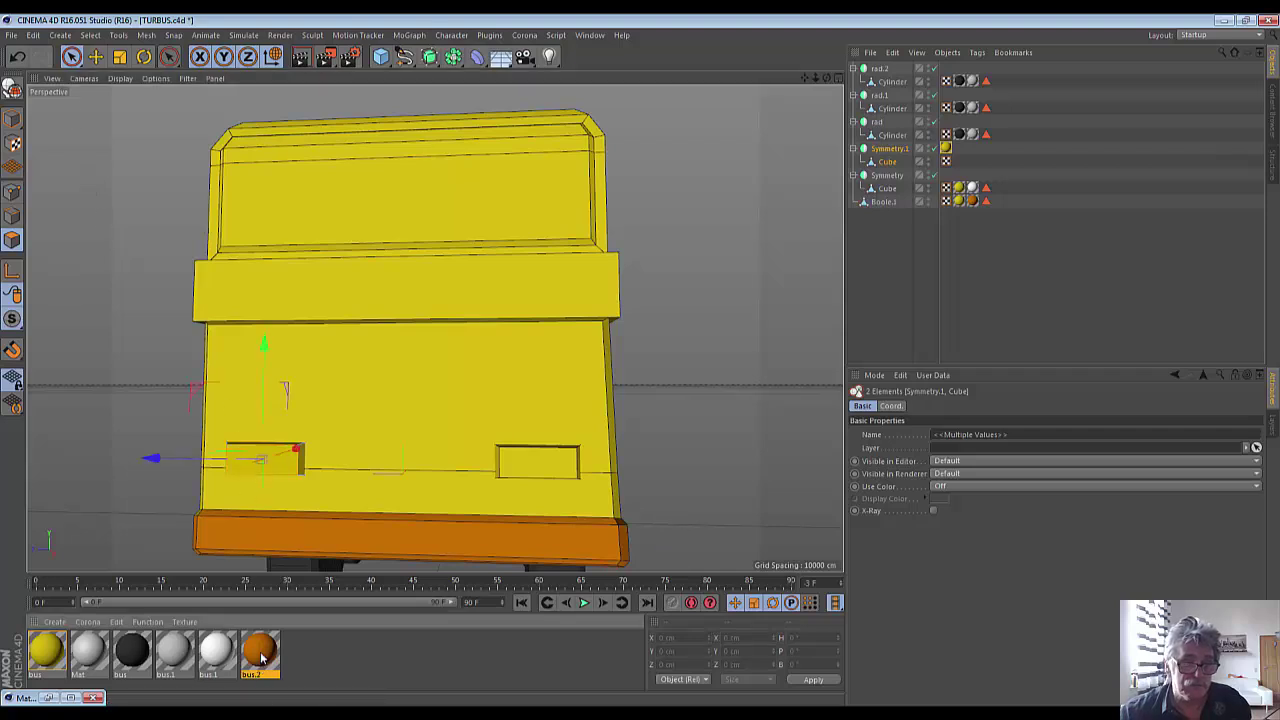
Copy the orange material, brighten it to RGB 255/127/48, and apply it to the rear lights.
{"action": "left_click_drag", "start_coordinate": [259, 655], "coordinate": [288, 665], "text": "ctrl"}
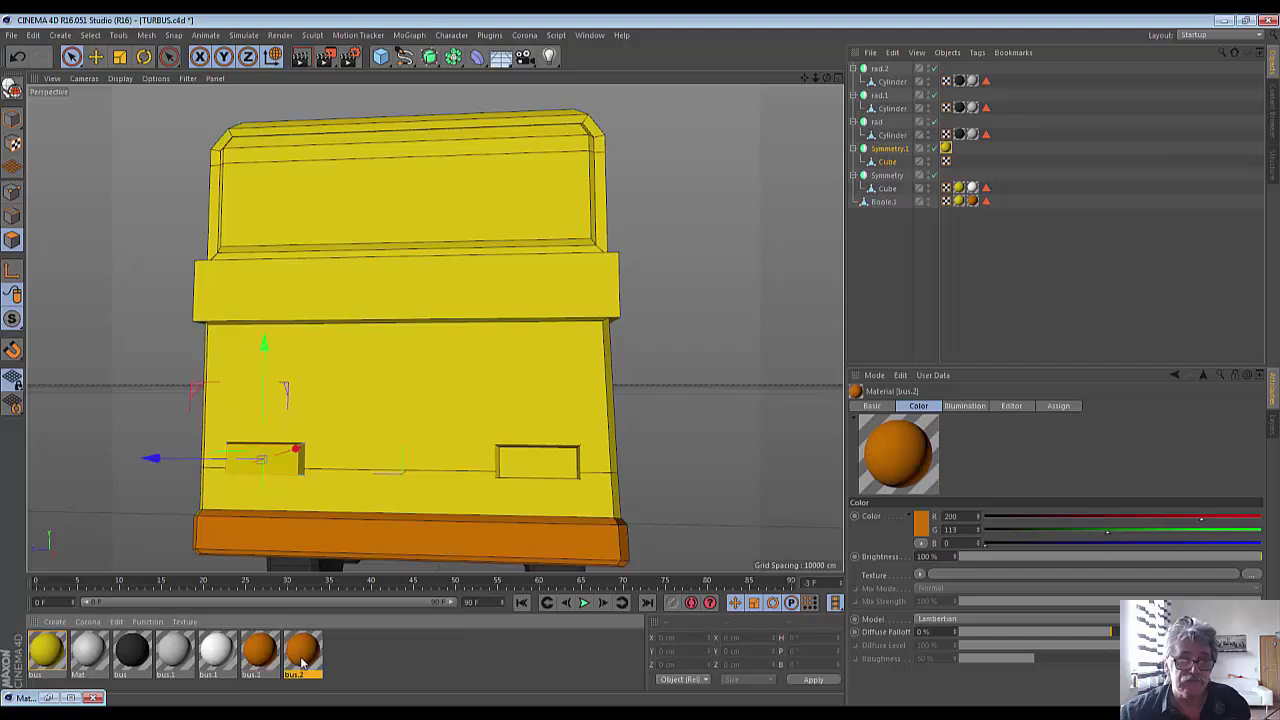
{"action": "double_click", "coordinate": [303, 655]}
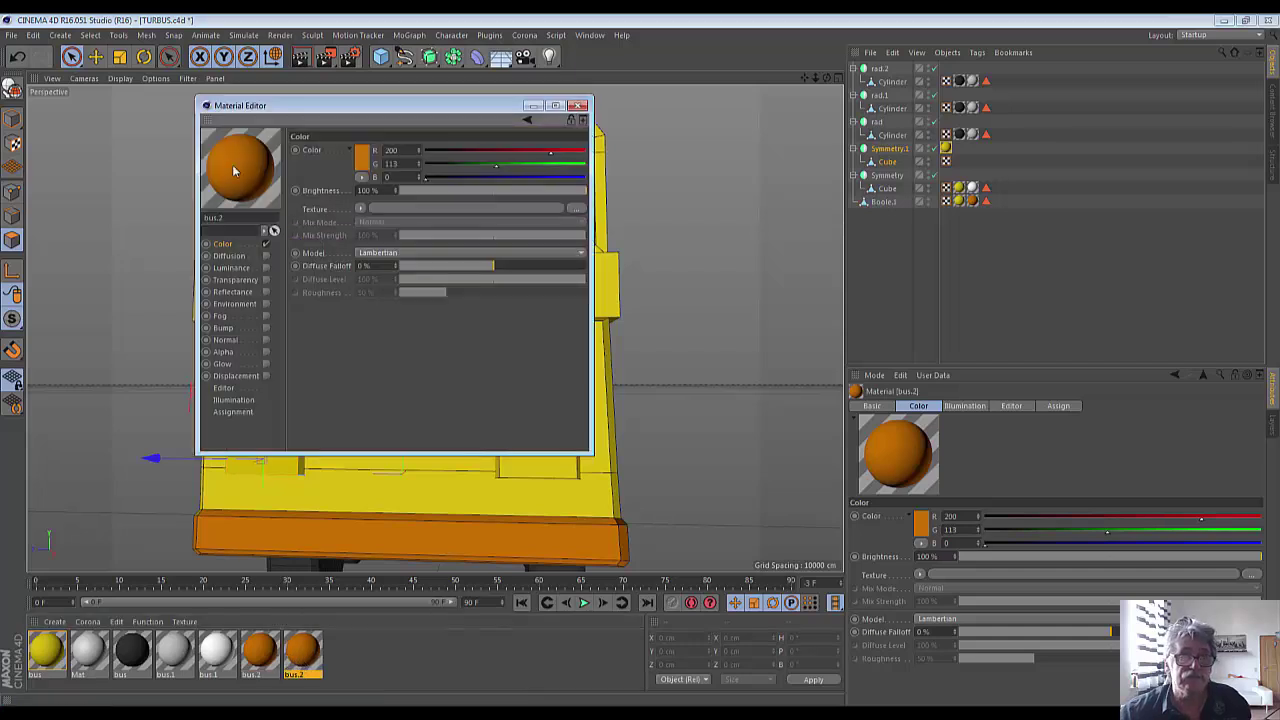
{"action": "left_click", "coordinate": [362, 166]}
{"action": "mouse_move", "coordinate": [350, 155]}
{"action": "left_mouse_down"}
{"action": "mouse_move", "coordinate": [364, 124]}
{"action": "mouse_move", "coordinate": [350, 128]}
{"action": "left_mouse_up"}
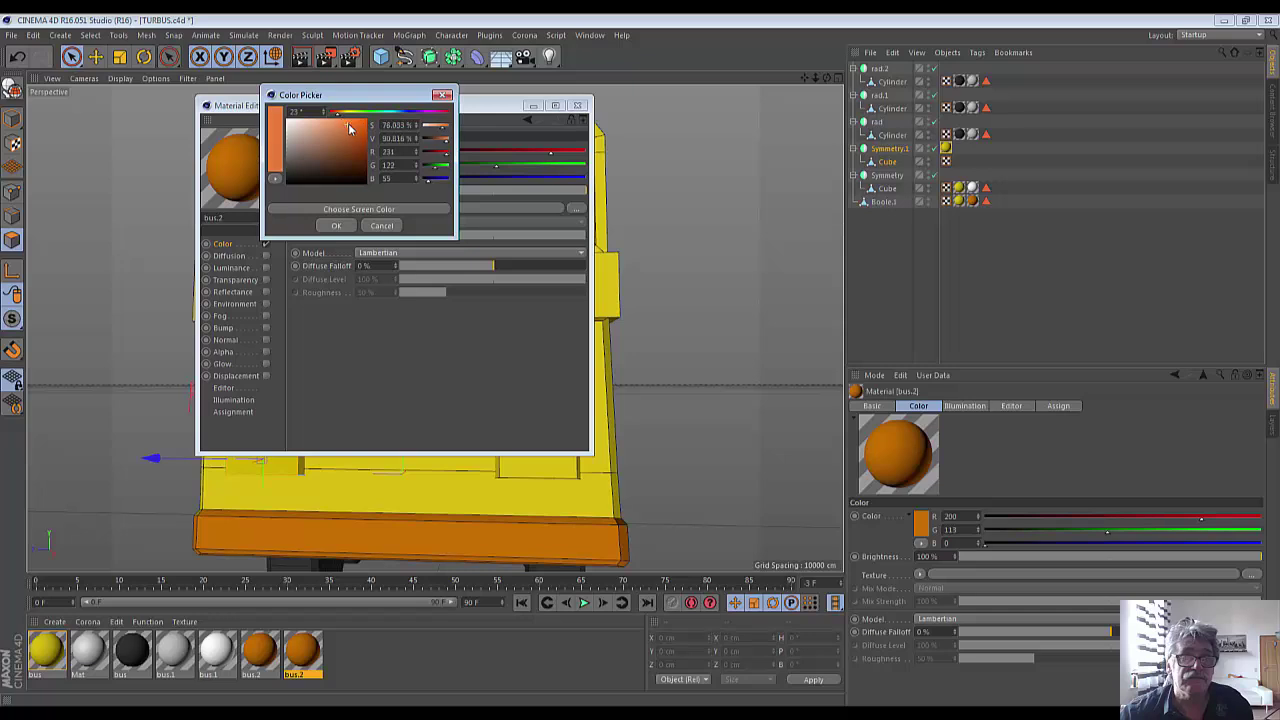
{"action": "left_click", "coordinate": [335, 224]}
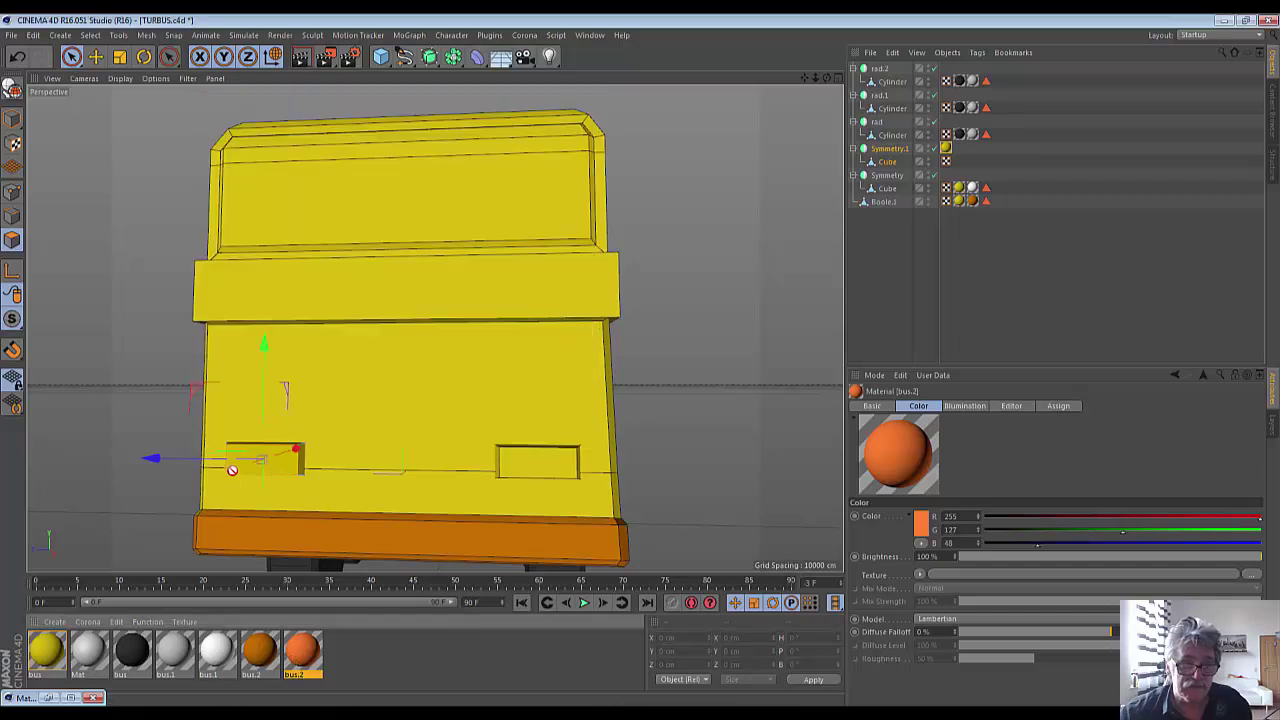
{"action": "left_click_drag", "start_coordinate": [240, 465], "coordinate": [238, 470]}
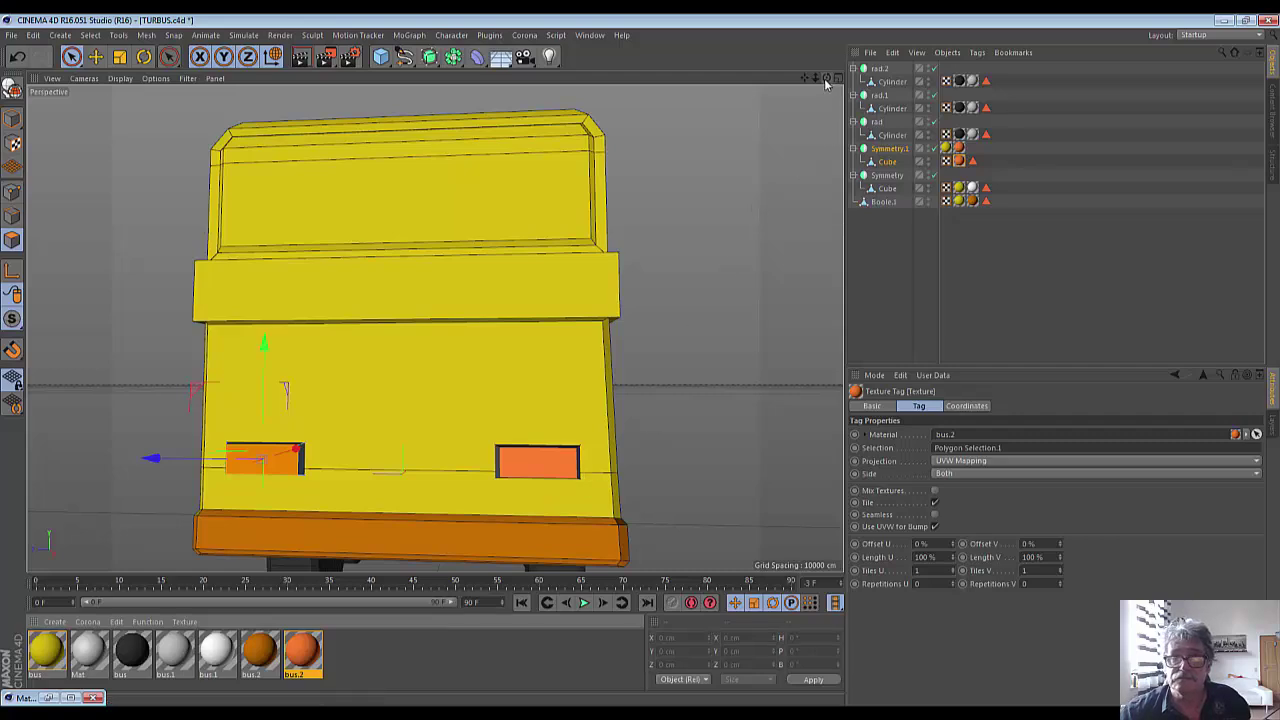
{"action": "left_click_drag", "start_coordinate": [826, 84], "coordinate": [434, 328]}
{"action": "scroll", "coordinate": [434, 328], "scroll_direction": "up", "scroll_amount": 5}
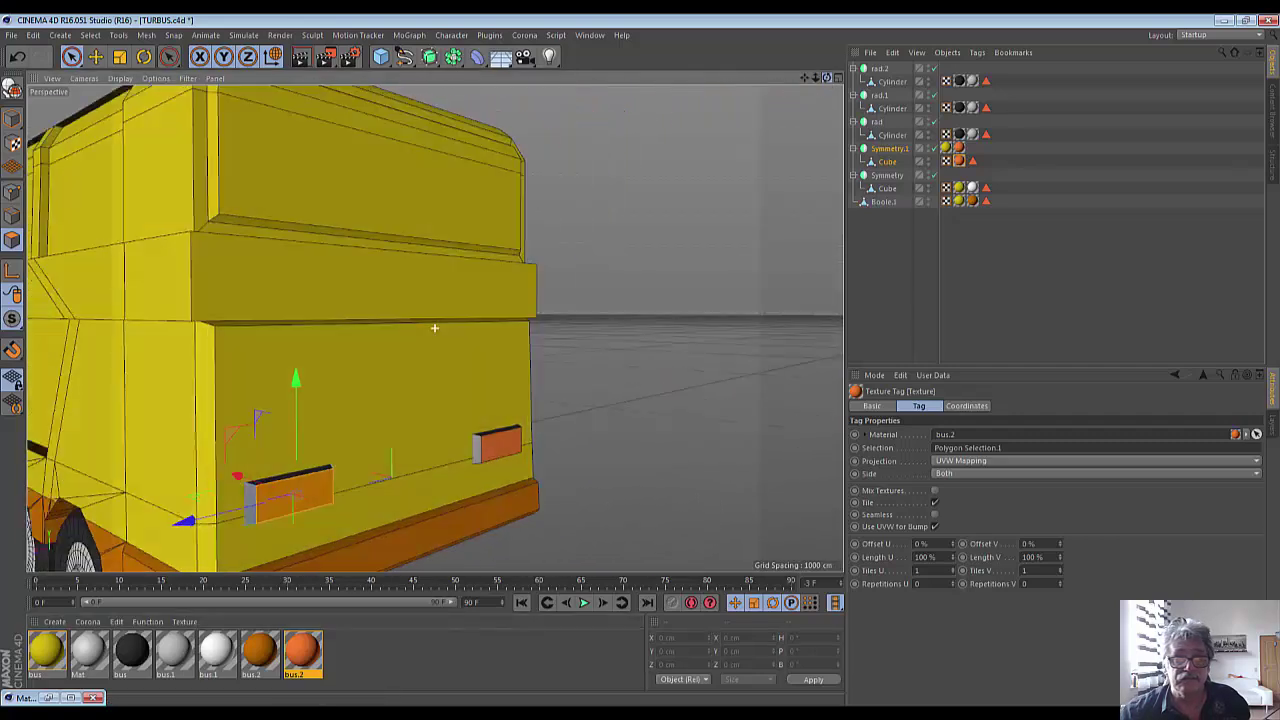
{"action": "scroll", "coordinate": [434, 328], "scroll_direction": "down", "scroll_amount": 3}
{"action": "scroll", "coordinate": [498, 195], "scroll_direction": "down", "scroll_amount": 3}
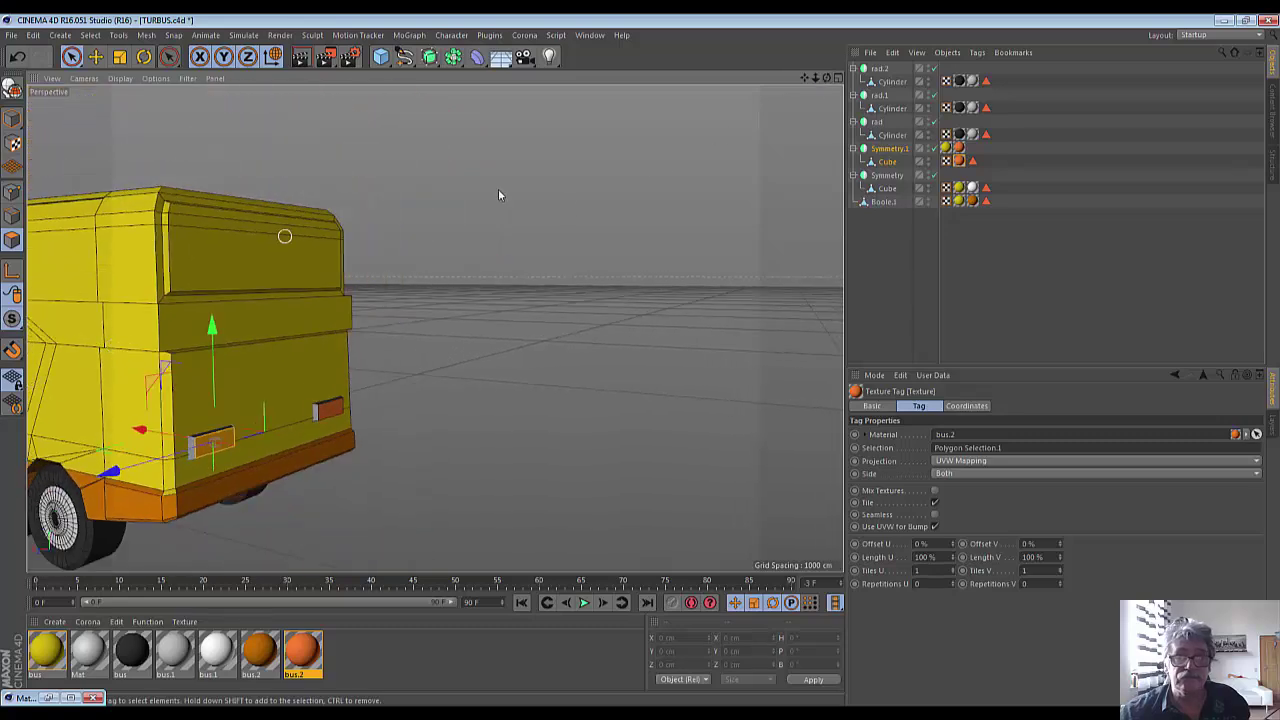
{"action": "left_click_drag", "start_coordinate": [826, 78], "coordinate": [335, 318]}
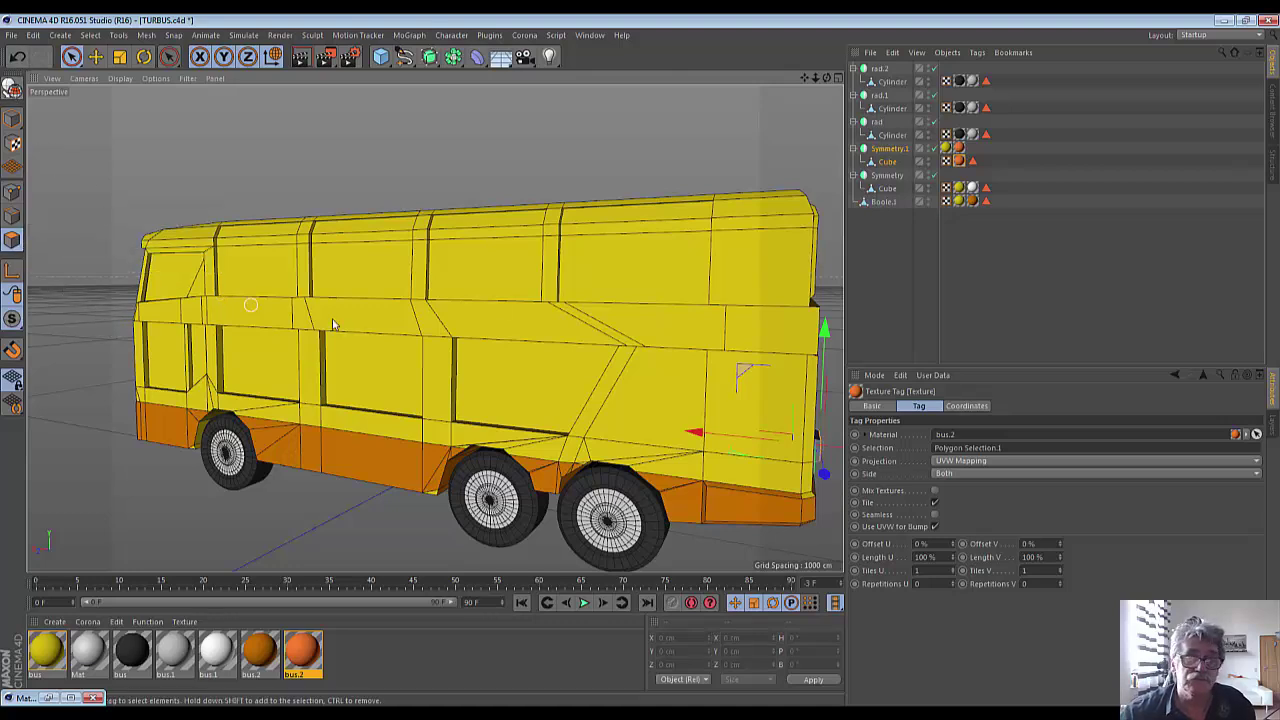
{"action": "left_click", "coordinate": [889, 189]}
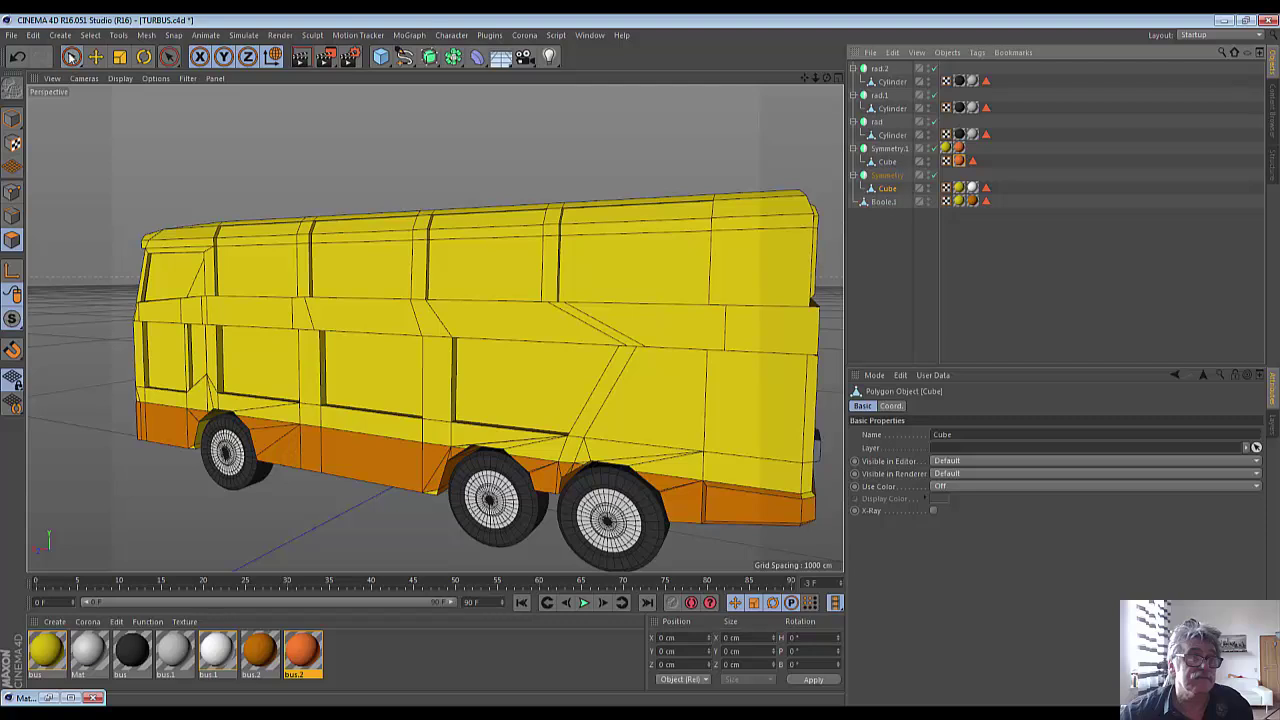
{"action": "left_click_drag", "start_coordinate": [71, 57], "coordinate": [93, 107]}
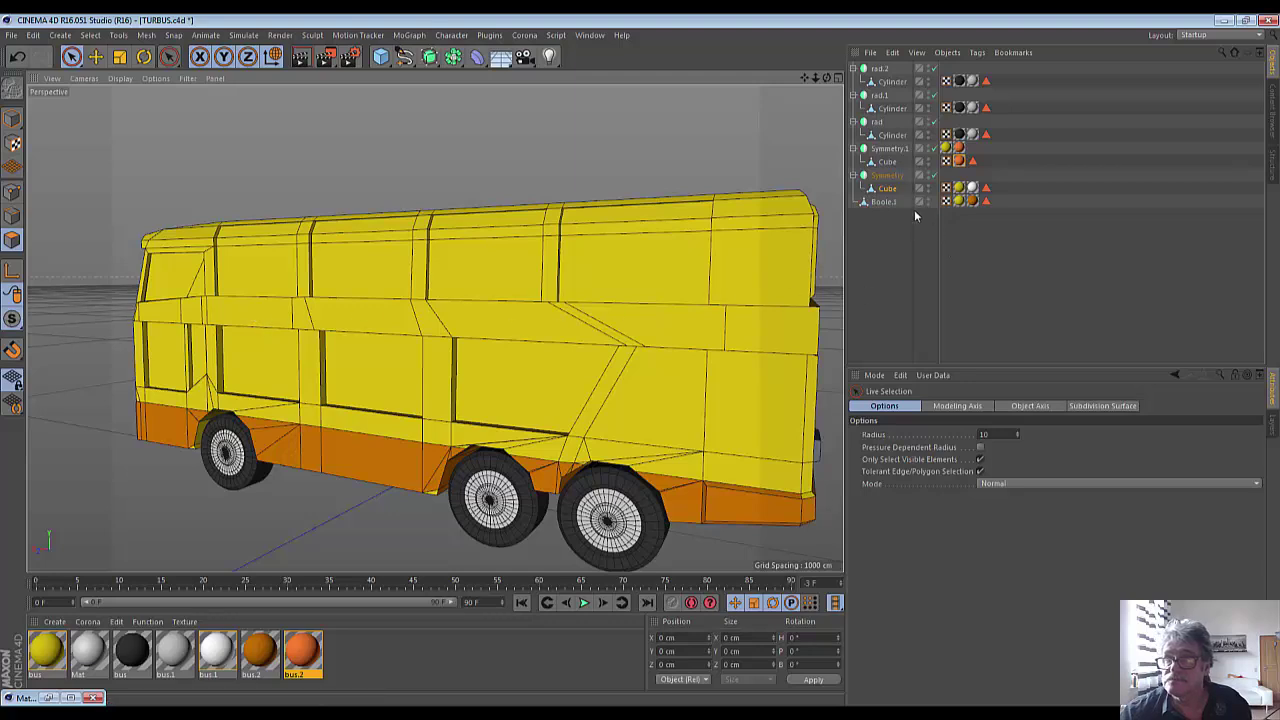
{"action": "left_click", "coordinate": [889, 190]}
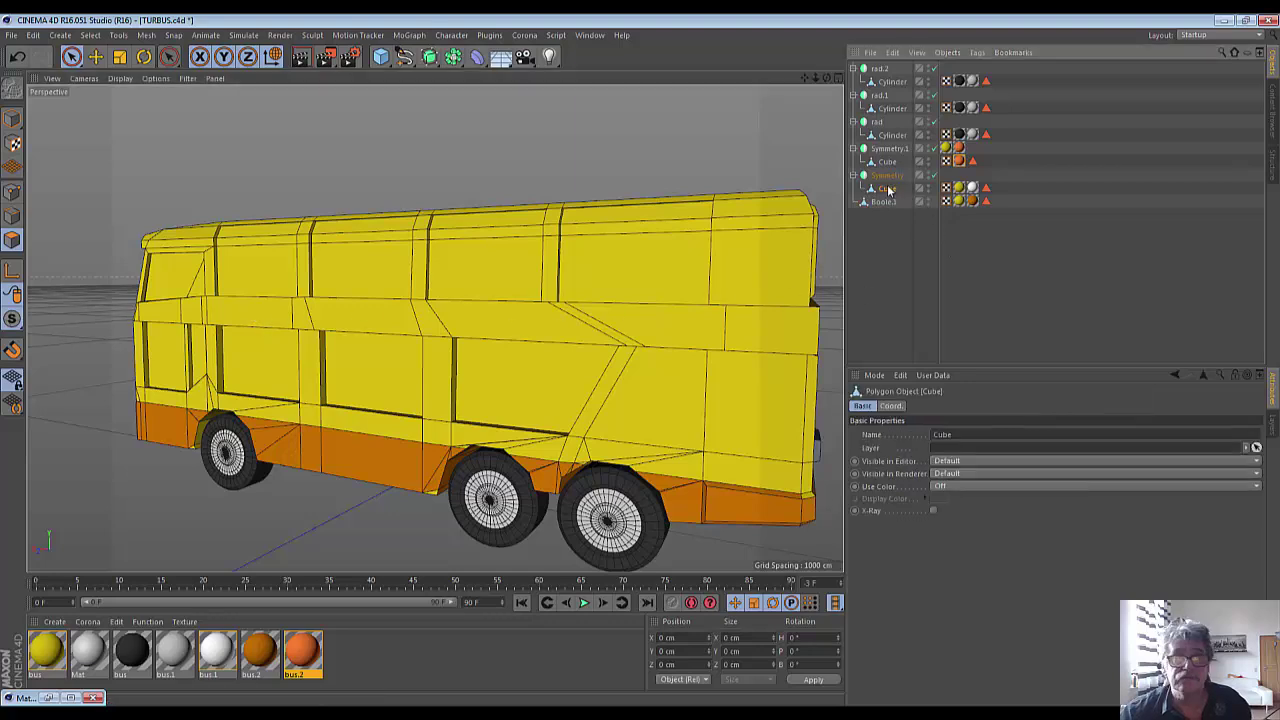
{"action": "left_click", "coordinate": [72, 57]}
{"action": "left_click", "coordinate": [105, 77]}
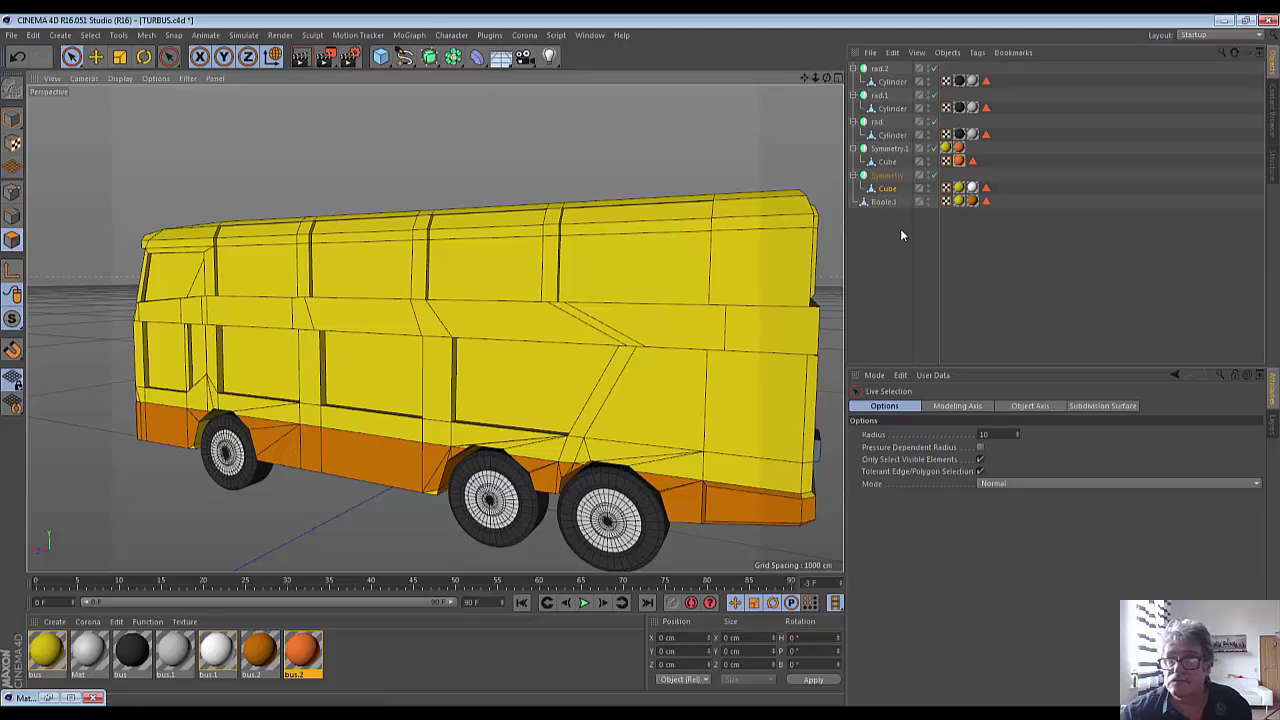
{"action": "left_click", "coordinate": [884, 190]}
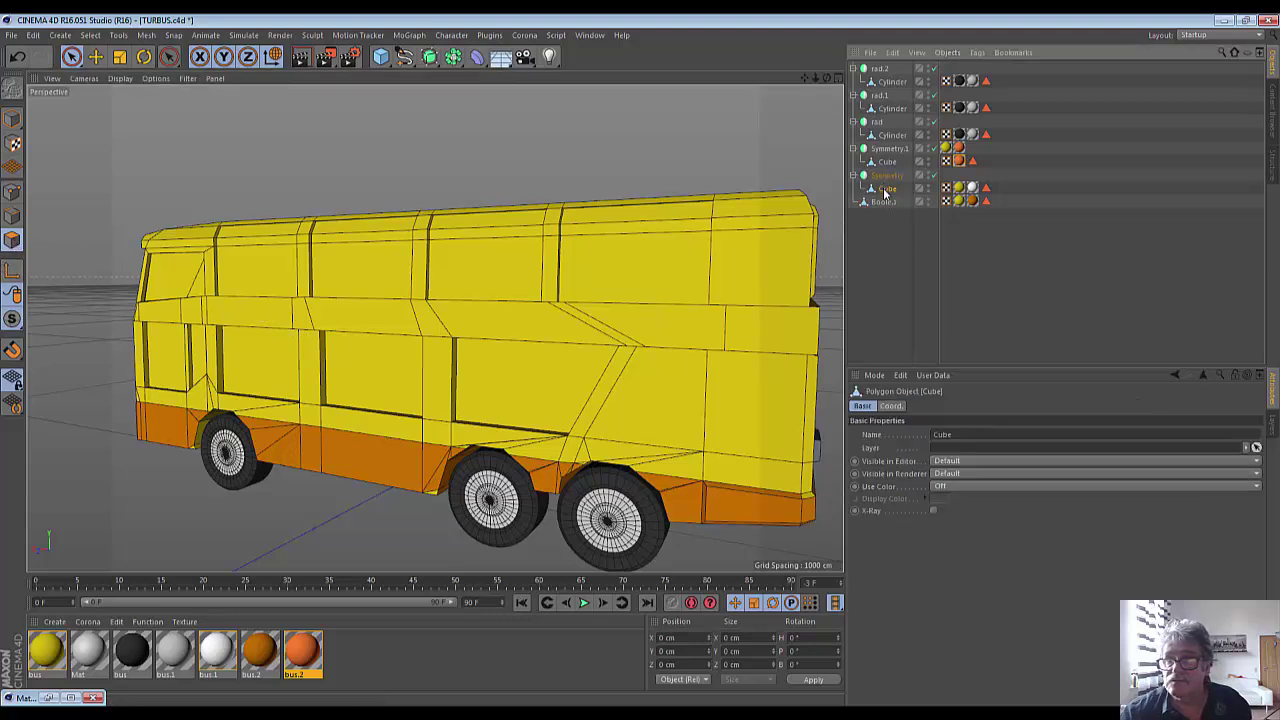
{"action": "left_click", "coordinate": [884, 202]}
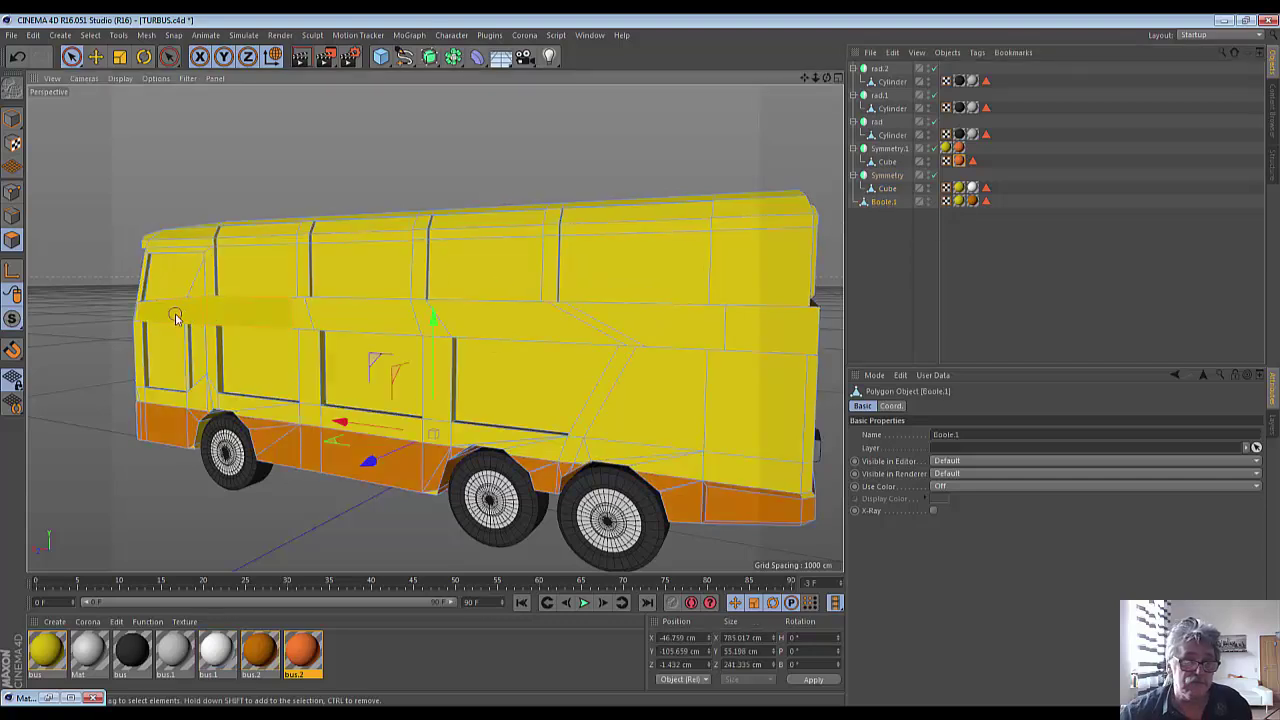
Paint-select the horizontal upper strips along the bus side with Live Selection.
{"action": "left_click_drag", "start_coordinate": [309, 320], "coordinate": [785, 330]}
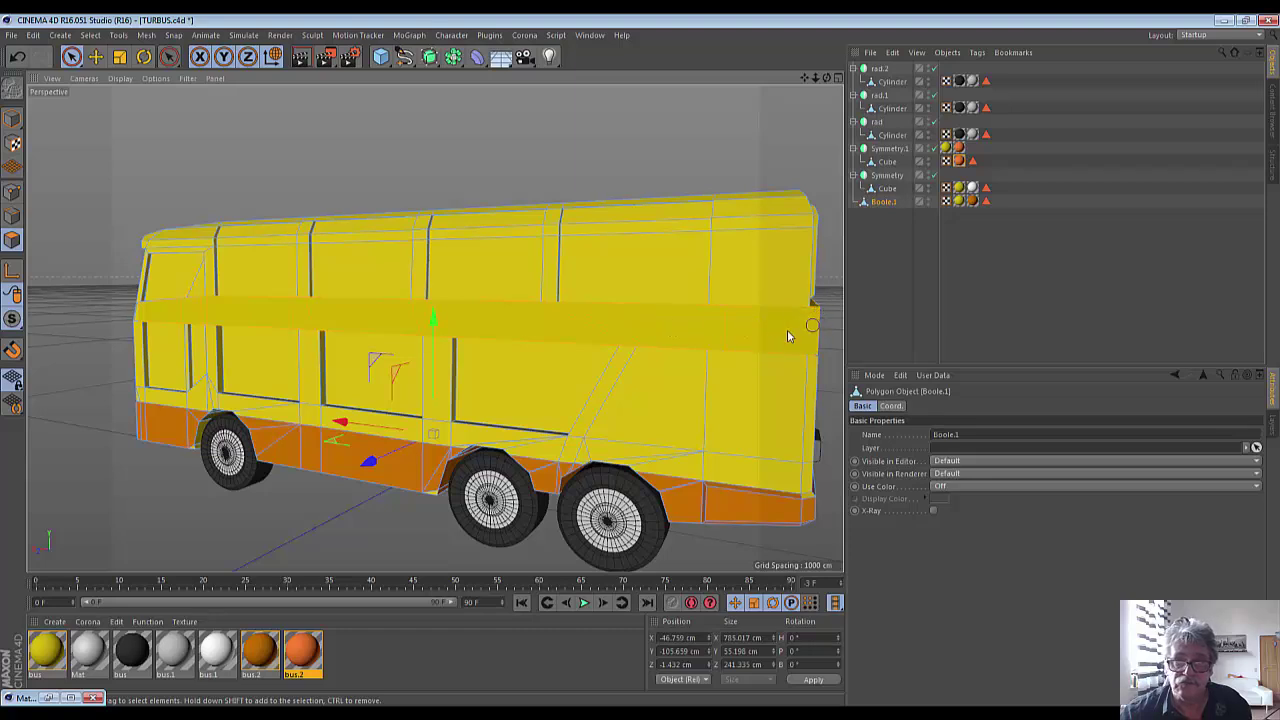
{"action": "left_click_drag", "start_coordinate": [604, 334], "coordinate": [620, 318]}
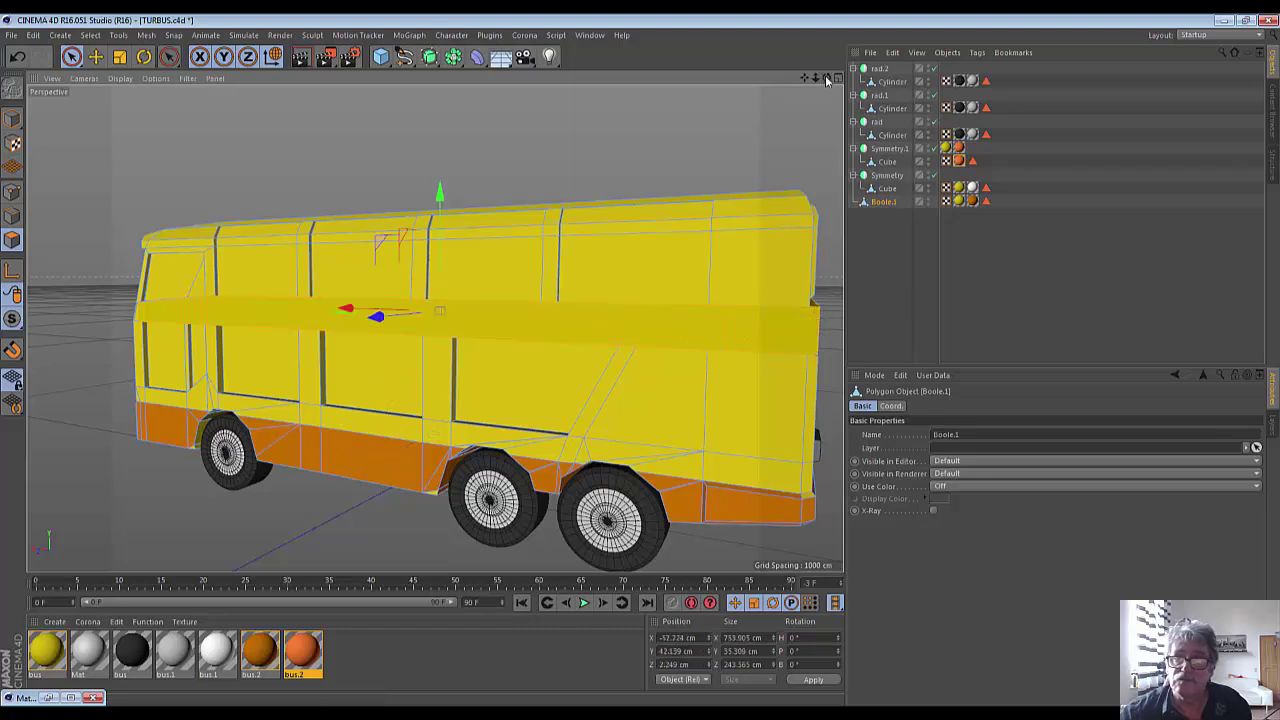
{"action": "mouse_move", "coordinate": [808, 82]}
{"action": "left_mouse_down"}
{"action": "mouse_move", "coordinate": [845, 93]}
{"action": "mouse_move", "coordinate": [790, 120]}
{"action": "left_mouse_up"}
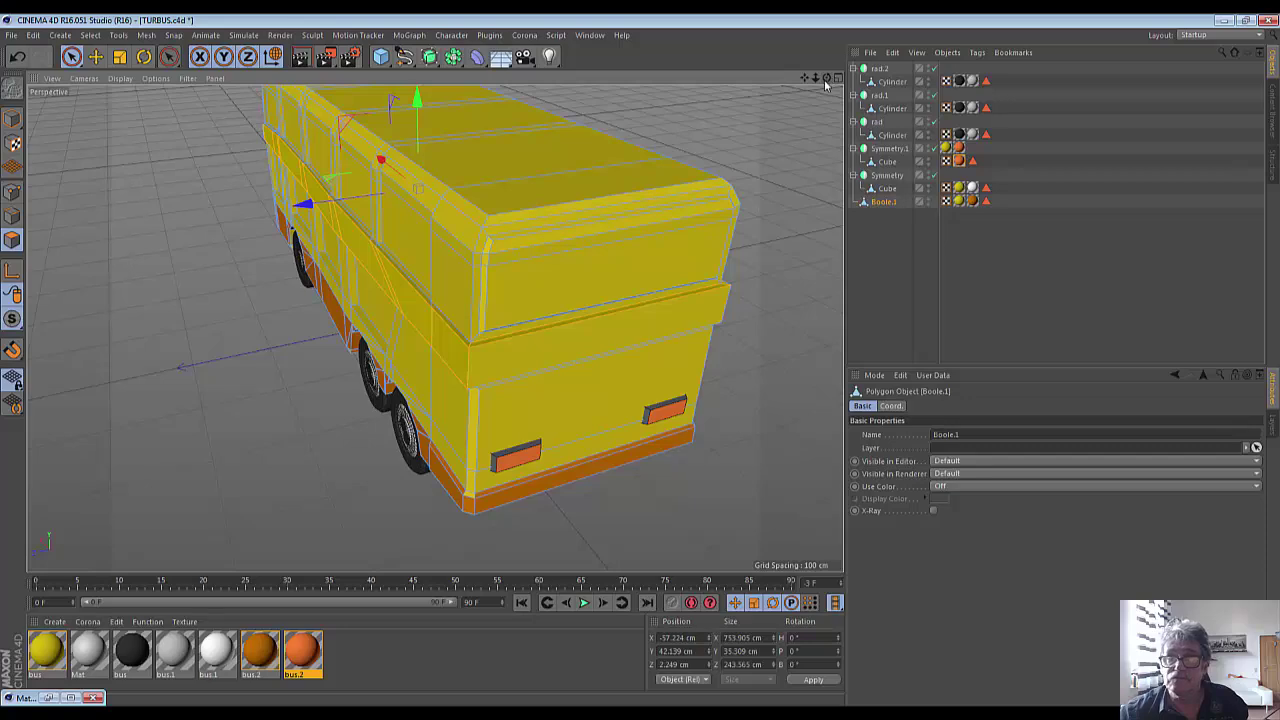
{"action": "left_click_drag", "start_coordinate": [826, 84], "coordinate": [801, 88]}
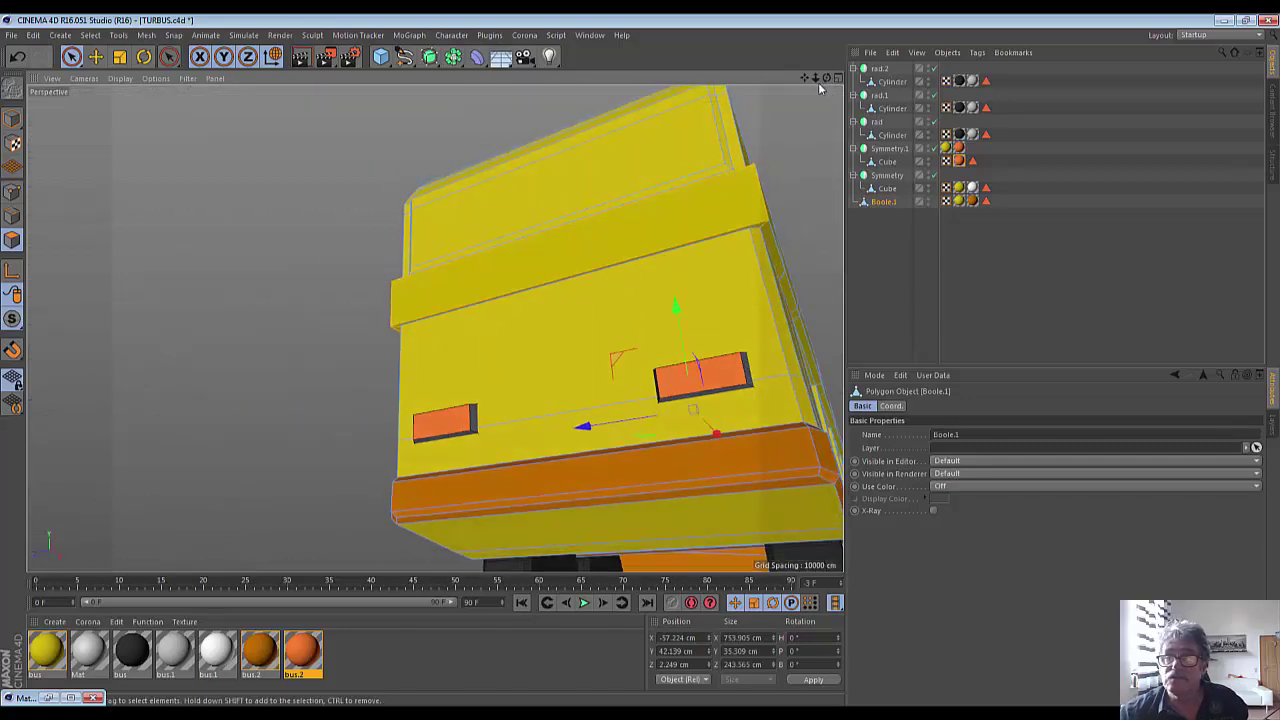
{"action": "left_click_drag", "start_coordinate": [806, 82], "coordinate": [530, 170]}
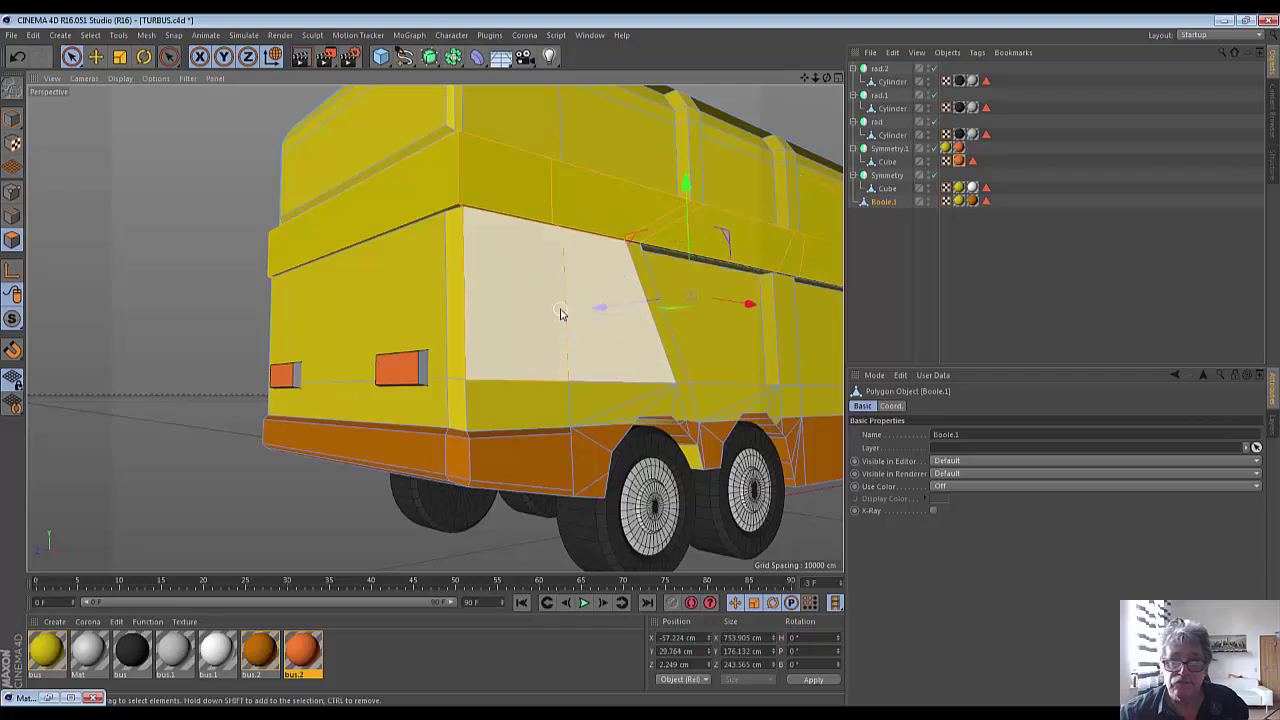
{"action": "key", "text": "ctrl+z"}
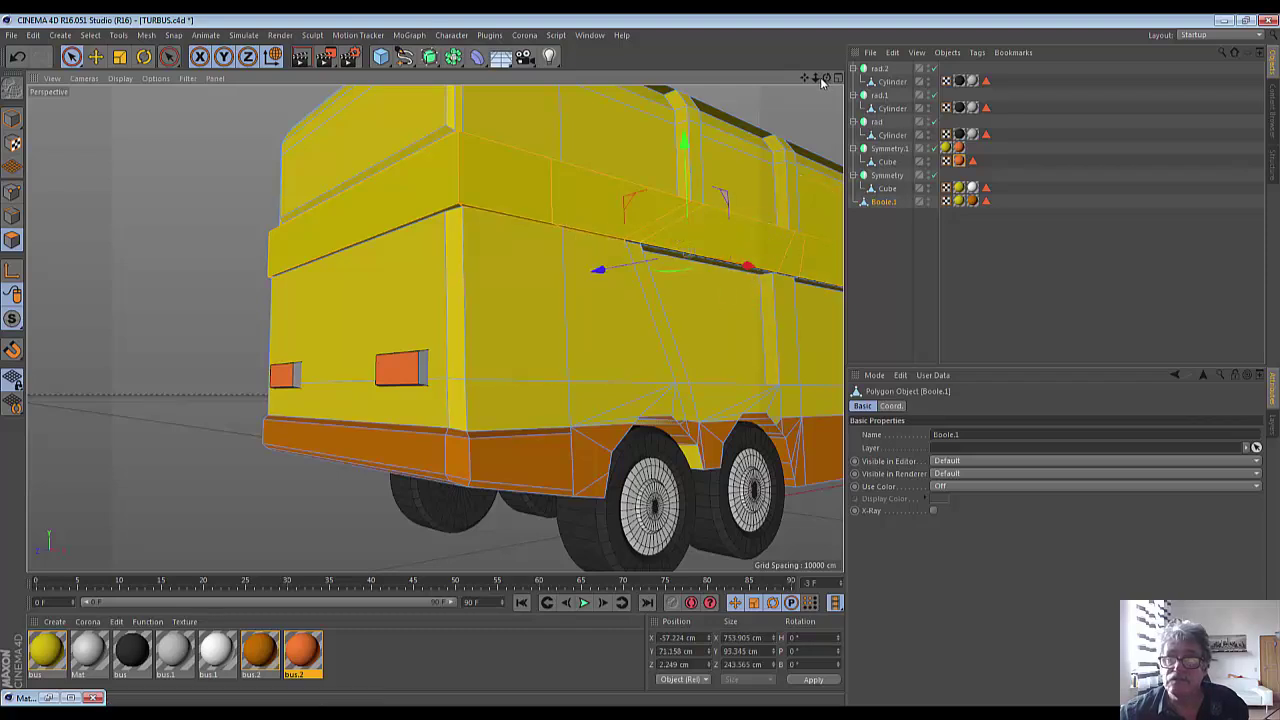
Add the remaining side faces to the band selection, working around toward the rear.
{"action": "left_click_drag", "start_coordinate": [804, 82], "coordinate": [653, 260]}
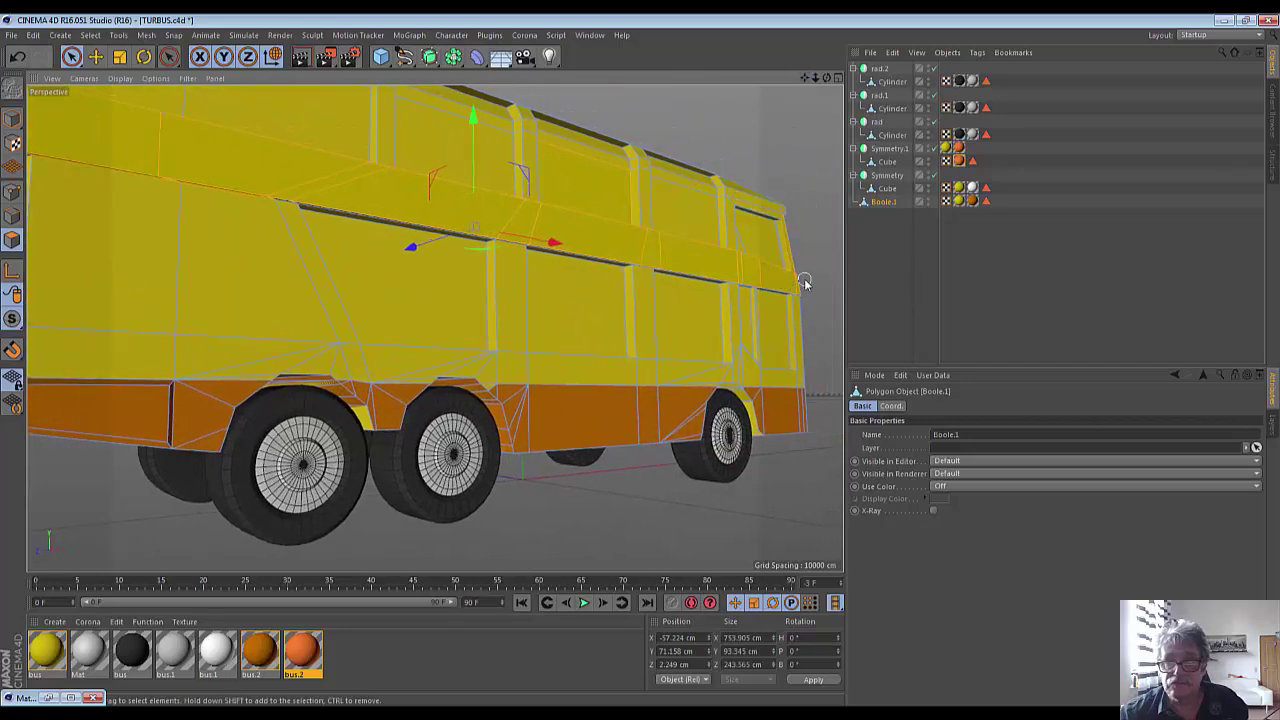
{"action": "left_click", "coordinate": [149, 161], "text": "shift"}
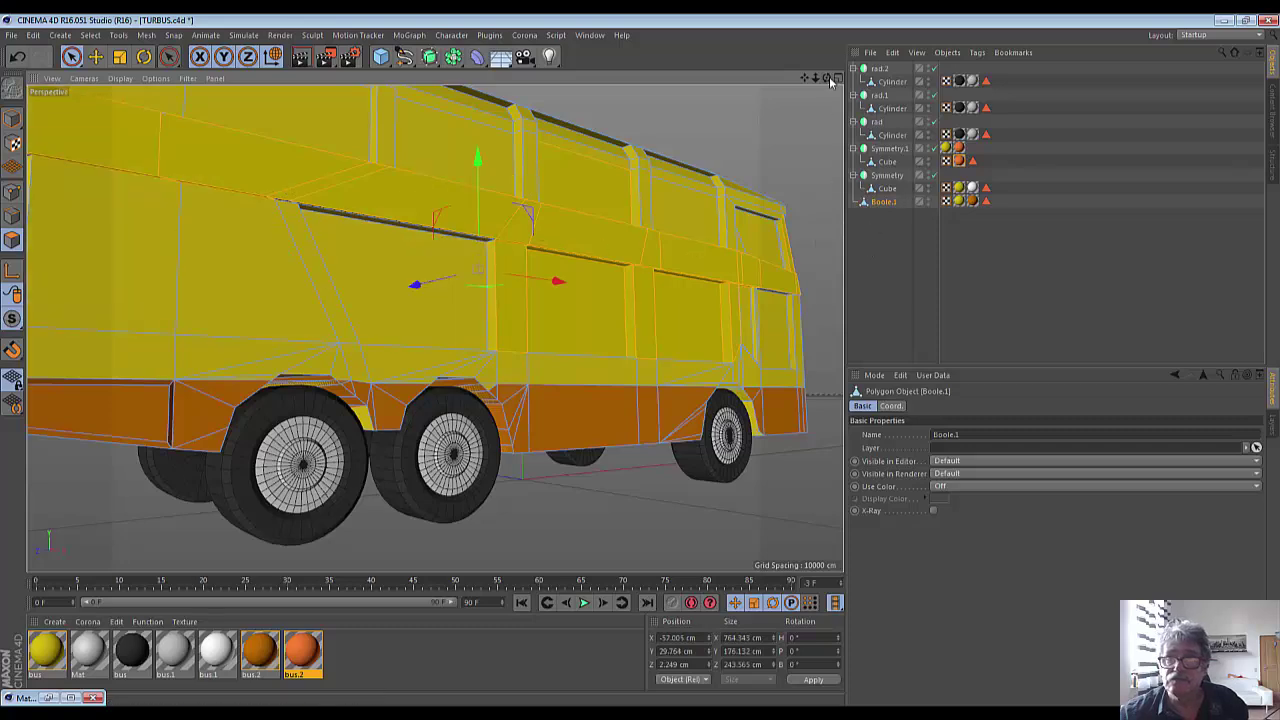
{"action": "left_click_drag", "start_coordinate": [830, 82], "coordinate": [755, 136]}
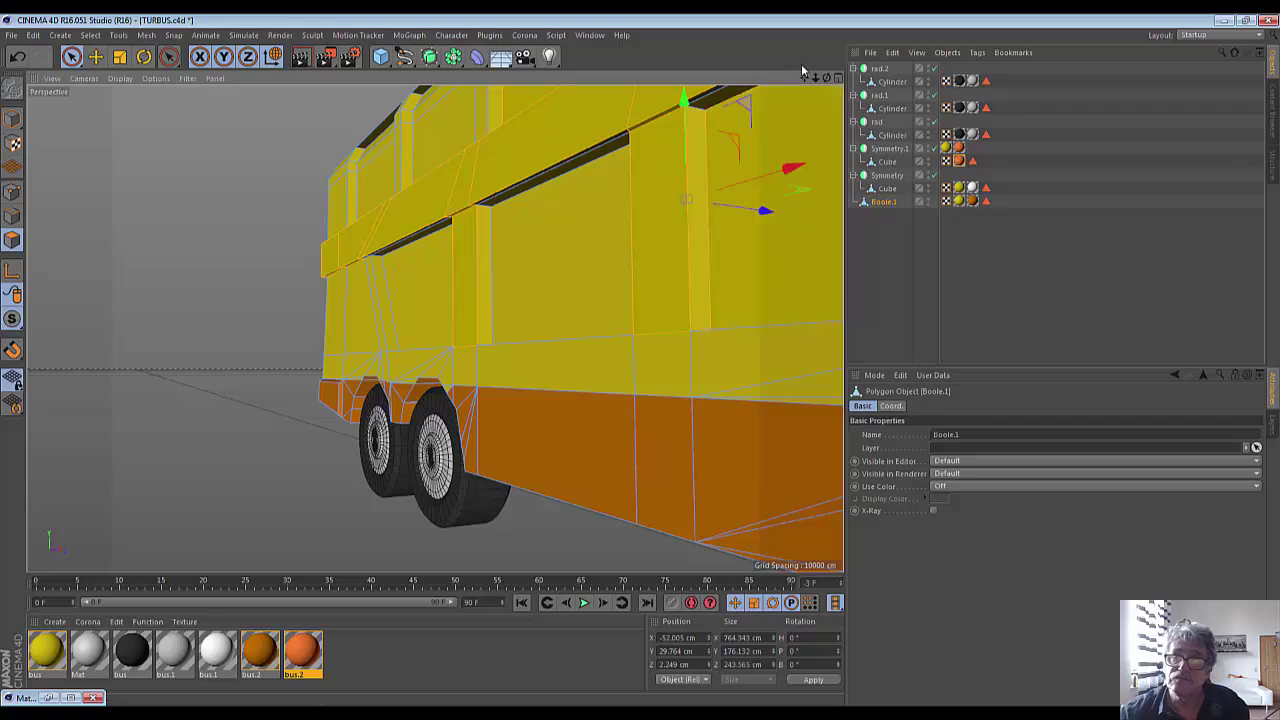
{"action": "left_click_drag", "start_coordinate": [805, 77], "coordinate": [434, 323]}
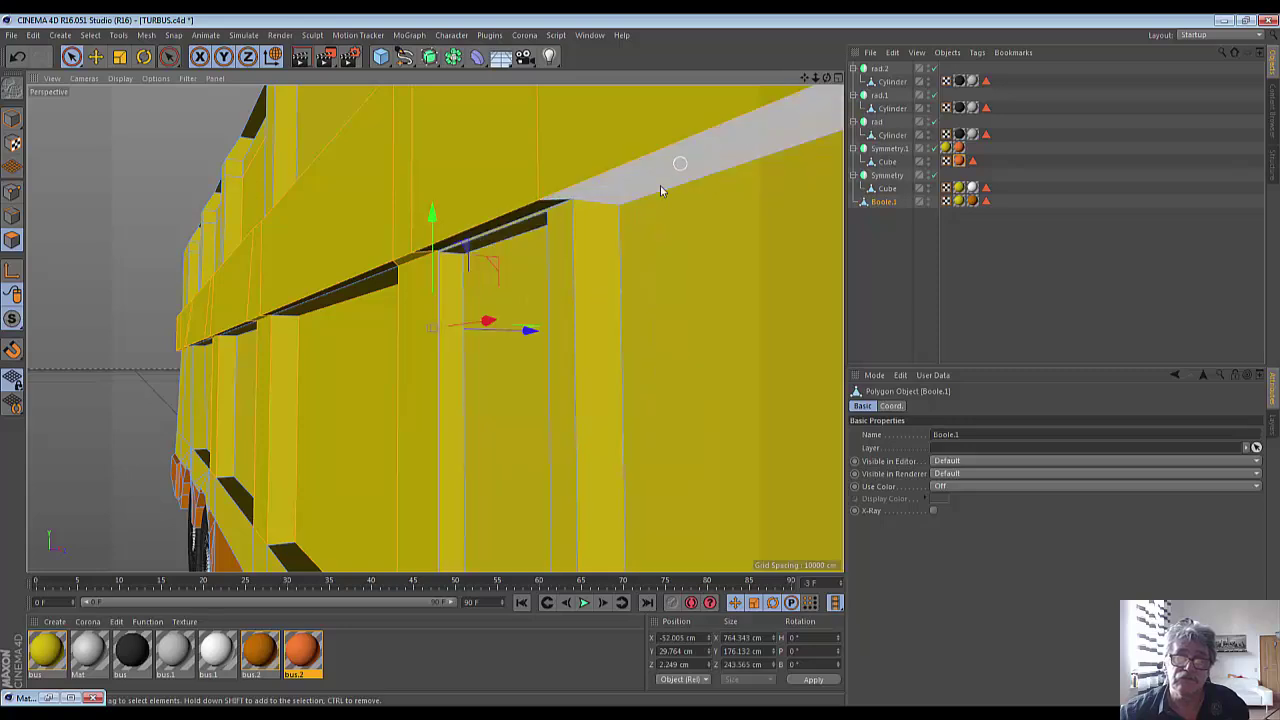
{"action": "scroll", "coordinate": [760, 273], "scroll_direction": "down", "scroll_amount": 3}
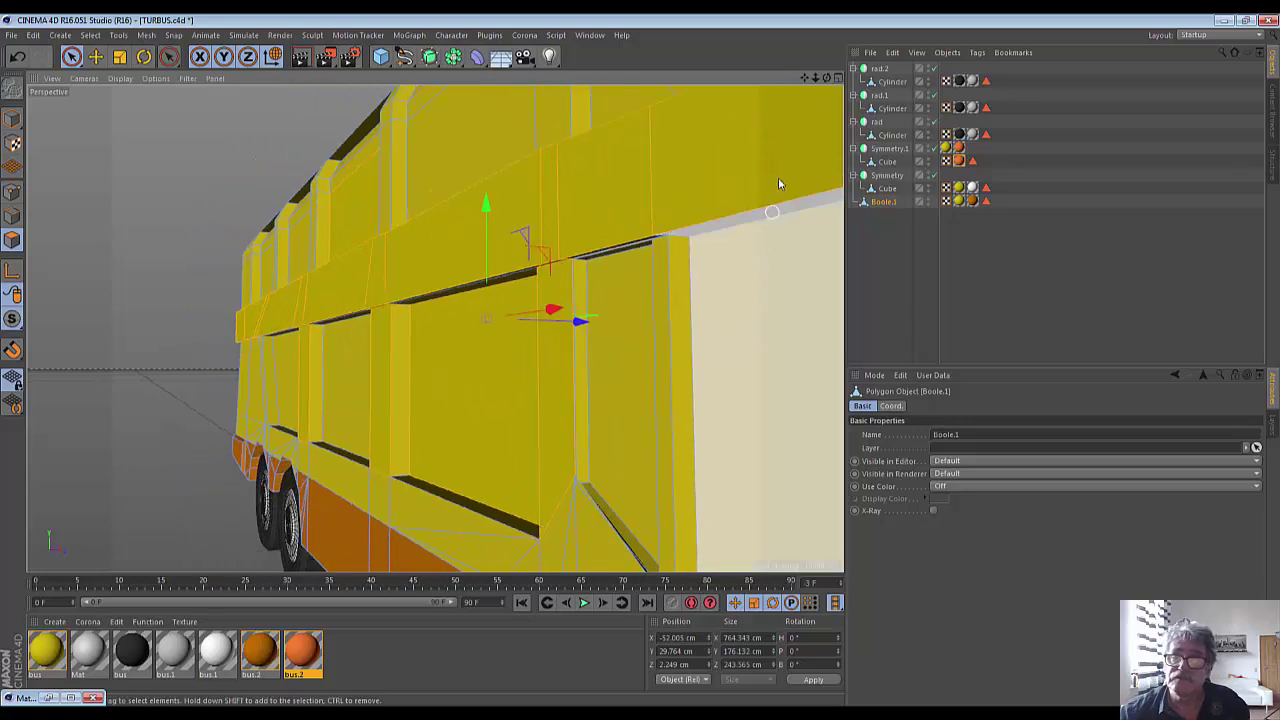
{"action": "scroll", "coordinate": [435, 328], "scroll_direction": "up", "scroll_amount": 4}
{"action": "scroll", "coordinate": [766, 146], "scroll_direction": "down", "scroll_amount": 2}
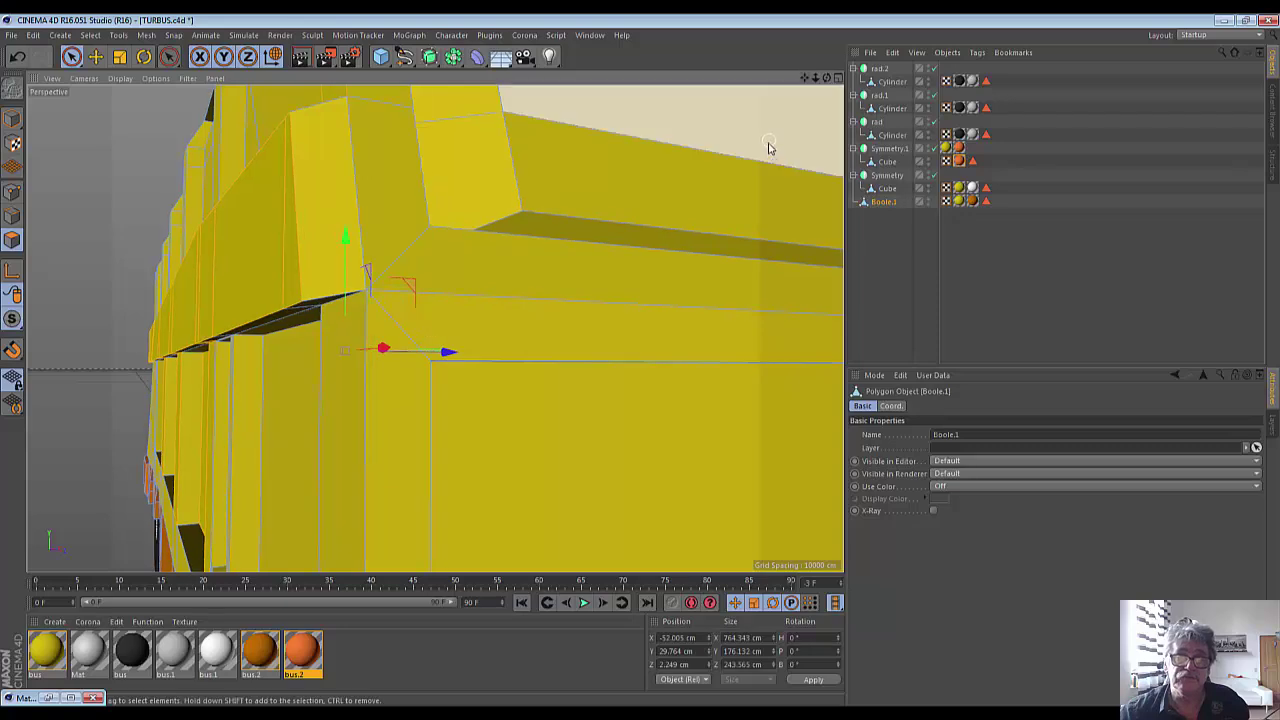
{"action": "scroll", "coordinate": [749, 177], "scroll_direction": "down", "scroll_amount": 3}
{"action": "left_click_drag", "start_coordinate": [806, 83], "coordinate": [727, 187], "text": "alt"}
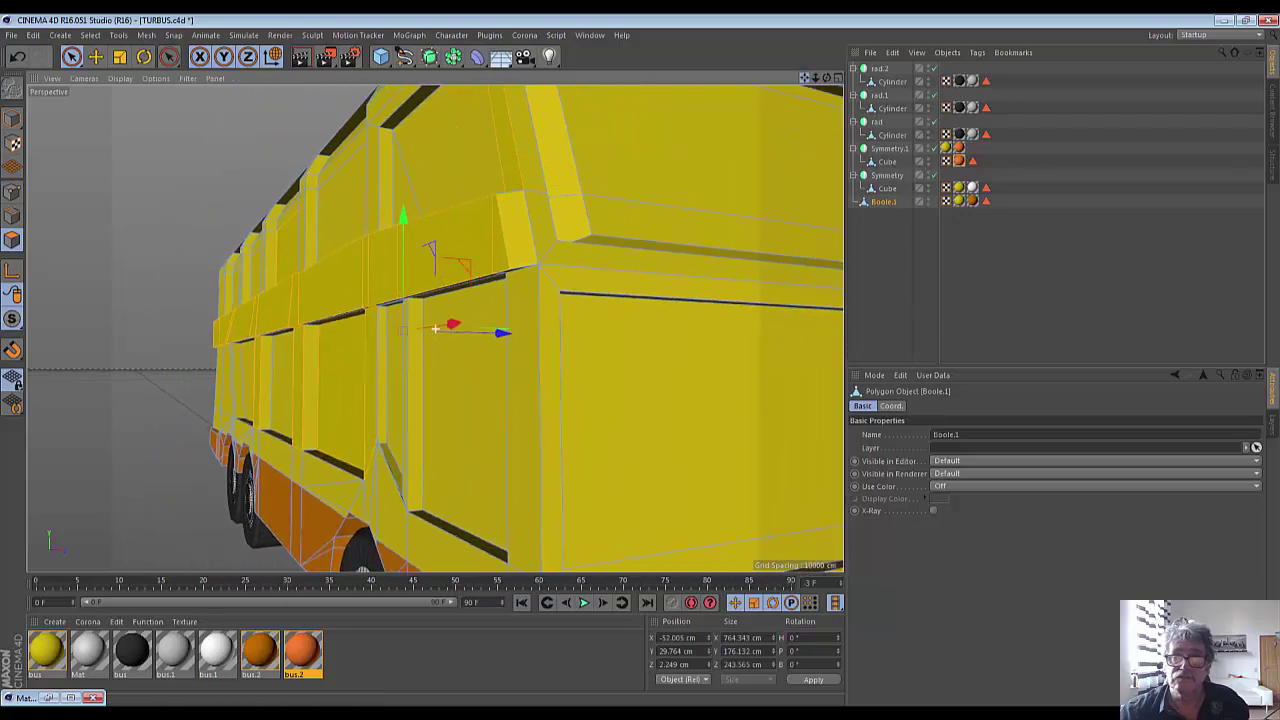
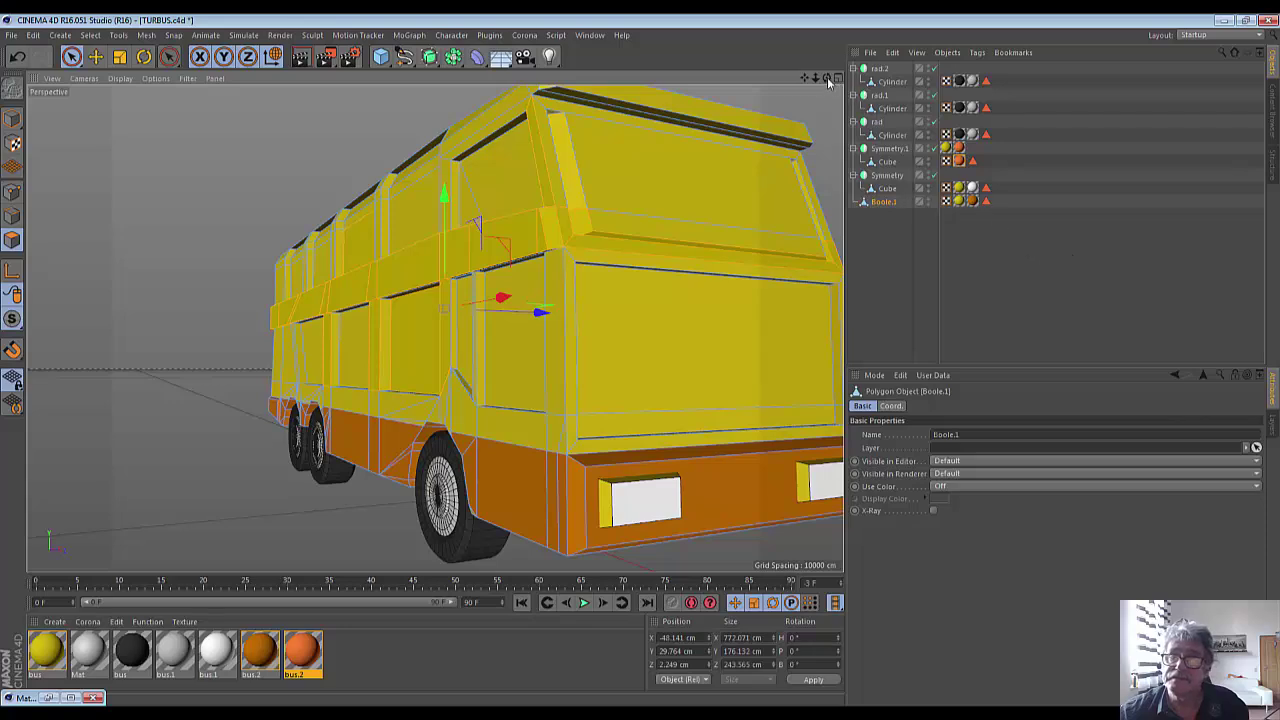
Apply the orange bus.2 material to the selected upper side band of Boole.1.
{"action": "left_click_drag", "start_coordinate": [828, 82], "coordinate": [700, 200]}
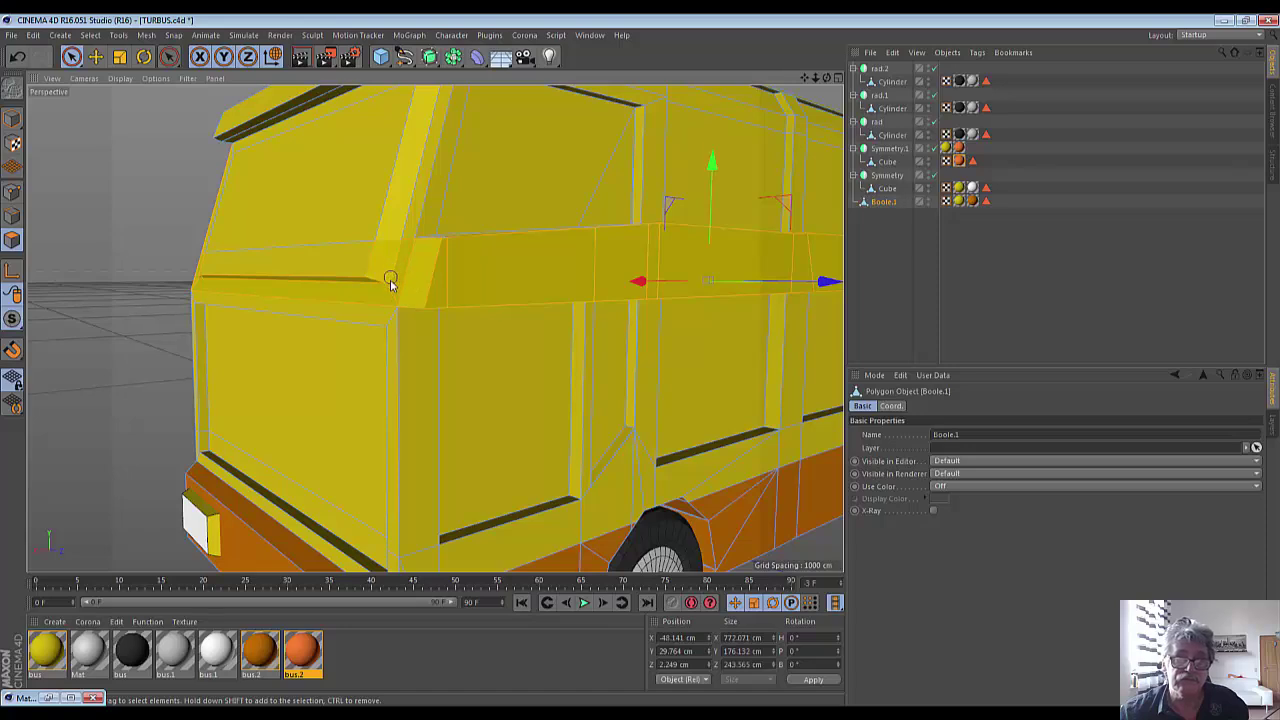
{"action": "scroll", "coordinate": [771, 150], "scroll_direction": "down", "scroll_amount": 3}
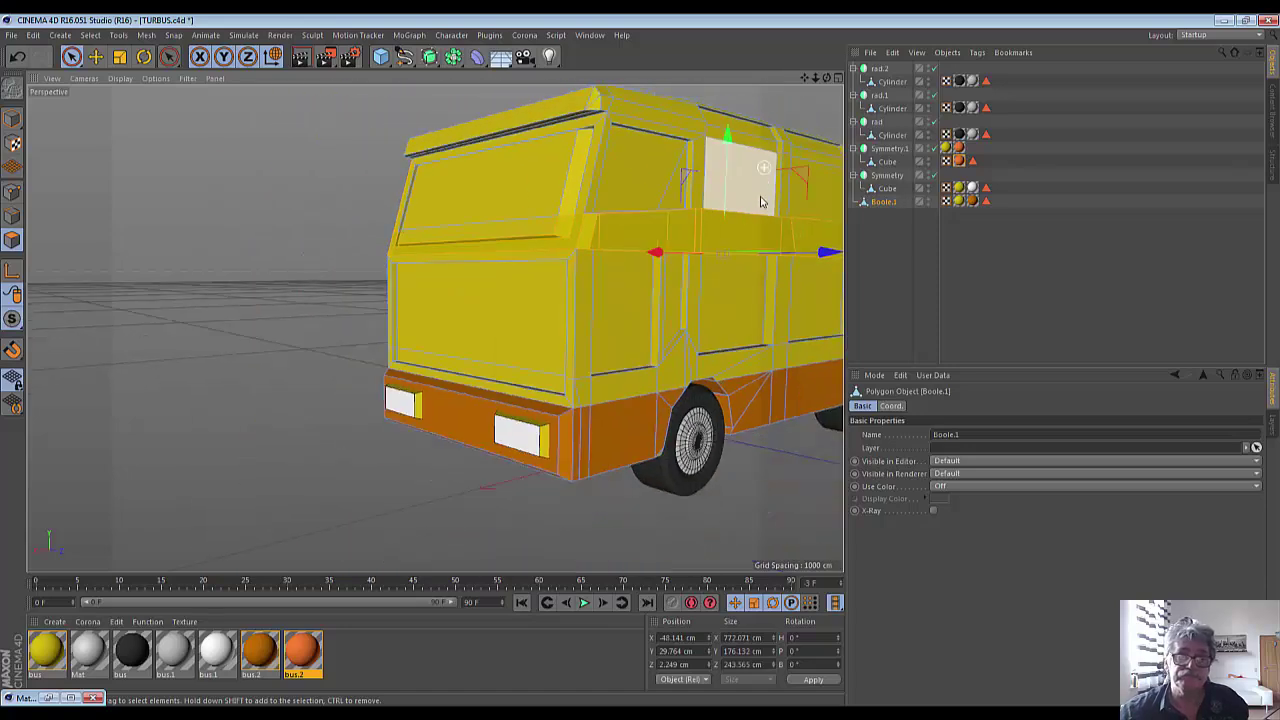
{"action": "scroll", "coordinate": [773, 185], "scroll_direction": "down", "scroll_amount": 3}
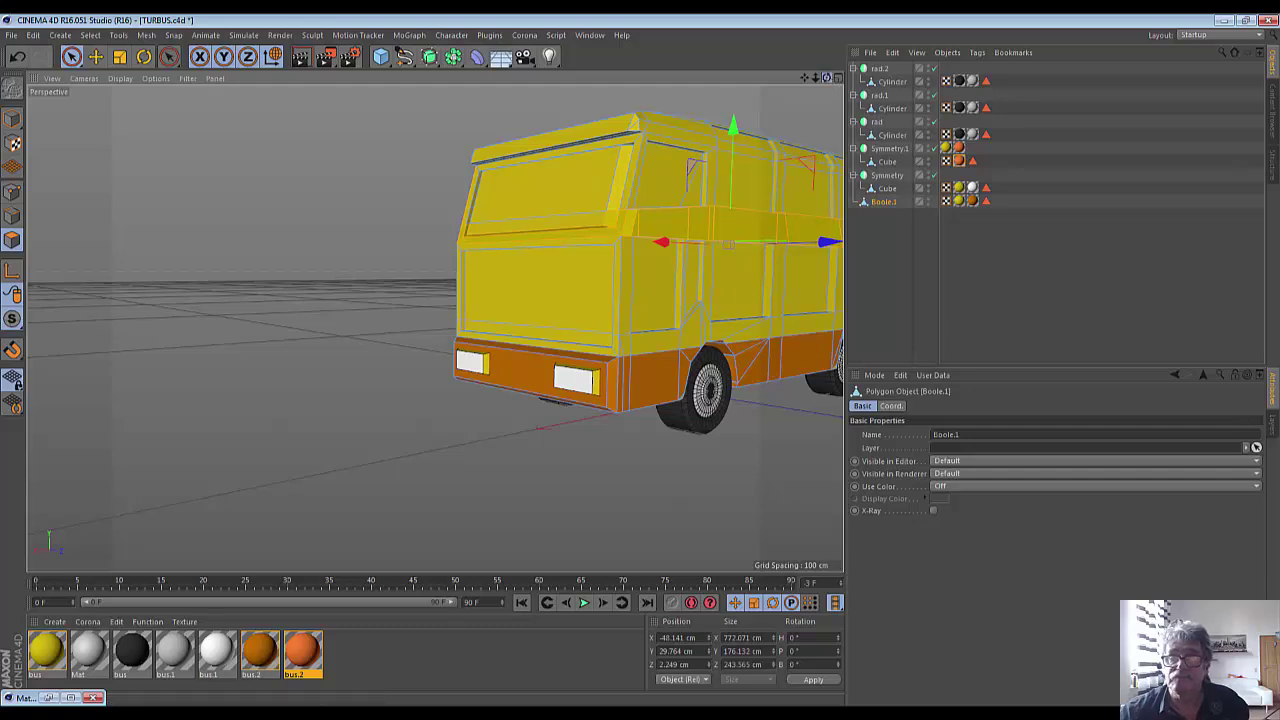
{"action": "left_click_drag", "start_coordinate": [600, 330], "coordinate": [434, 328], "text": "alt"}
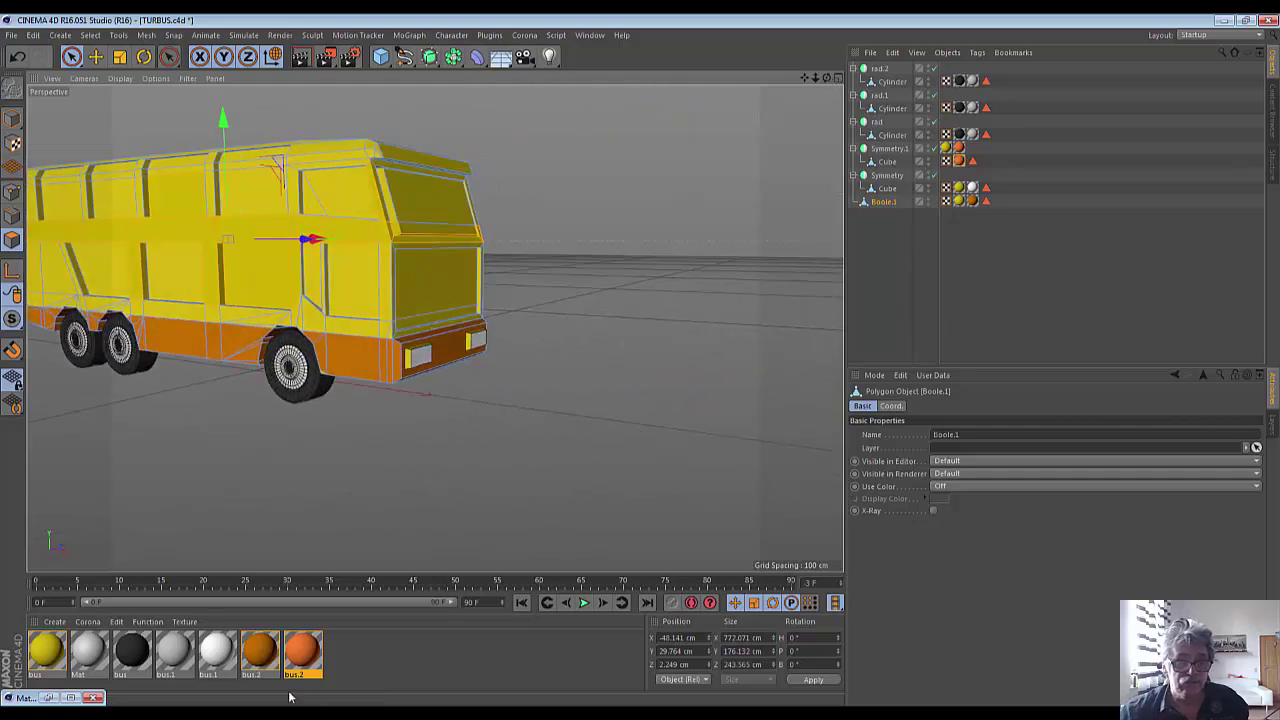
{"action": "left_click_drag", "start_coordinate": [270, 652], "coordinate": [262, 580]}
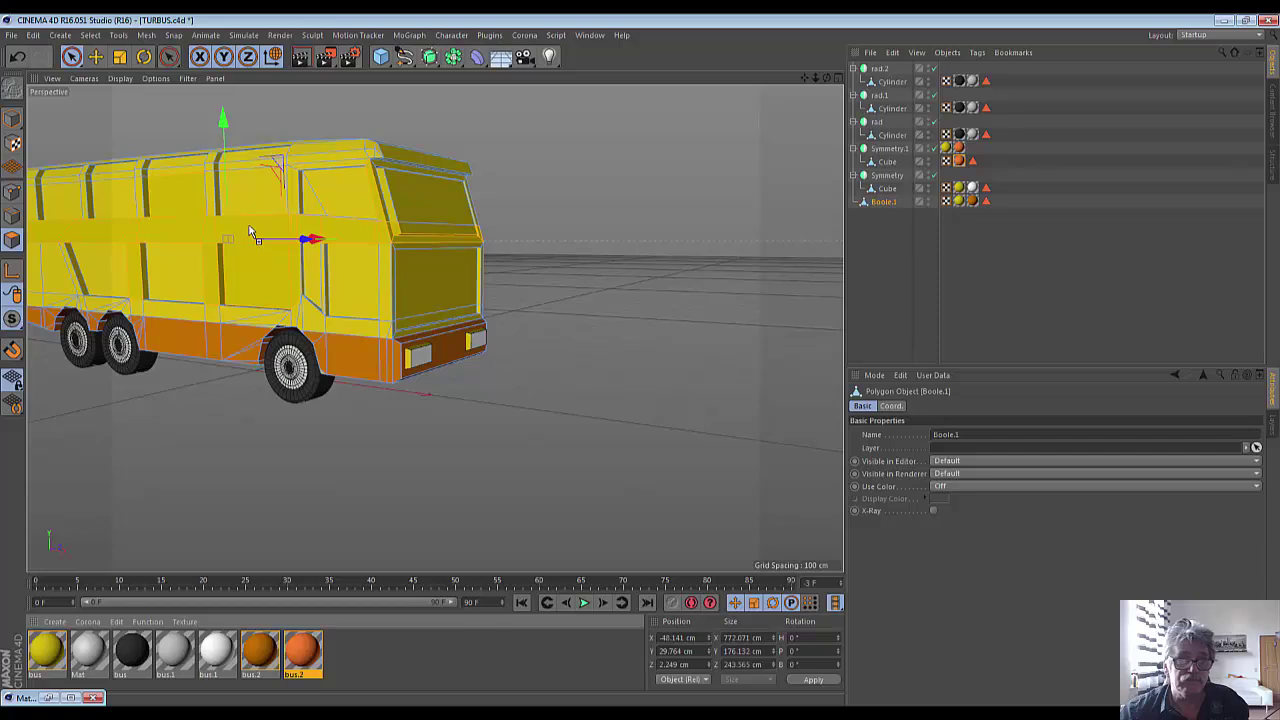
{"action": "left_click_drag", "start_coordinate": [252, 235], "coordinate": [250, 234]}
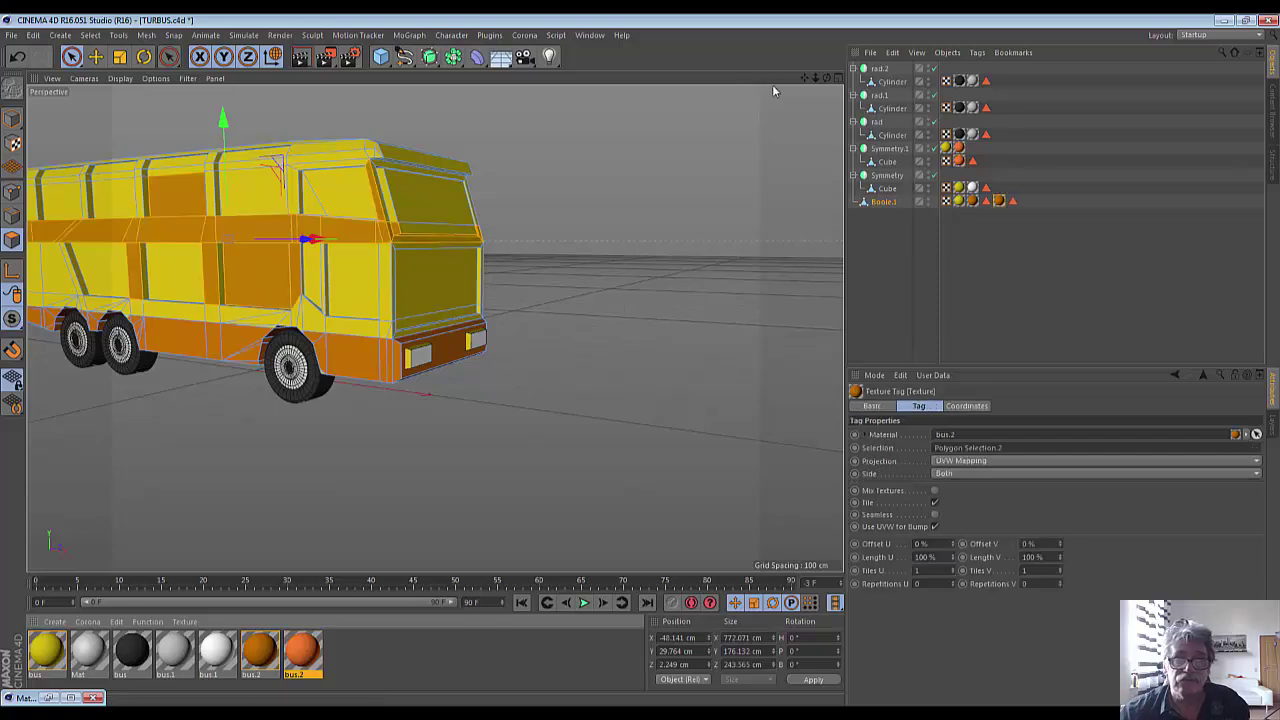
Undo the bus.2 texture on the upper side band so that stripe is yellow again.
{"action": "mouse_move", "coordinate": [826, 77]}
{"action": "left_mouse_down"}
{"action": "mouse_move", "coordinate": [740, 80]}
{"action": "mouse_move", "coordinate": [700, 110]}
{"action": "mouse_move", "coordinate": [640, 112]}
{"action": "left_mouse_up"}
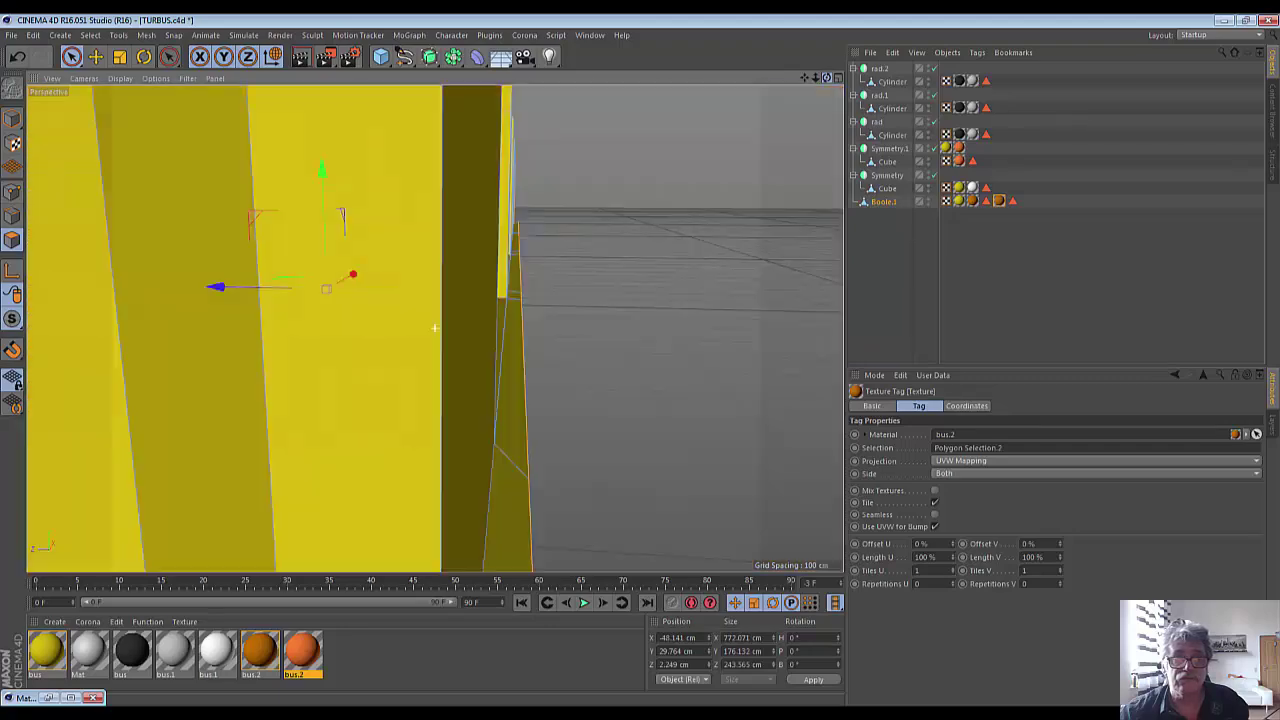
{"action": "scroll", "coordinate": [435, 328], "scroll_direction": "down", "scroll_amount": 5}
{"action": "scroll", "coordinate": [435, 328], "scroll_direction": "up", "scroll_amount": 2}
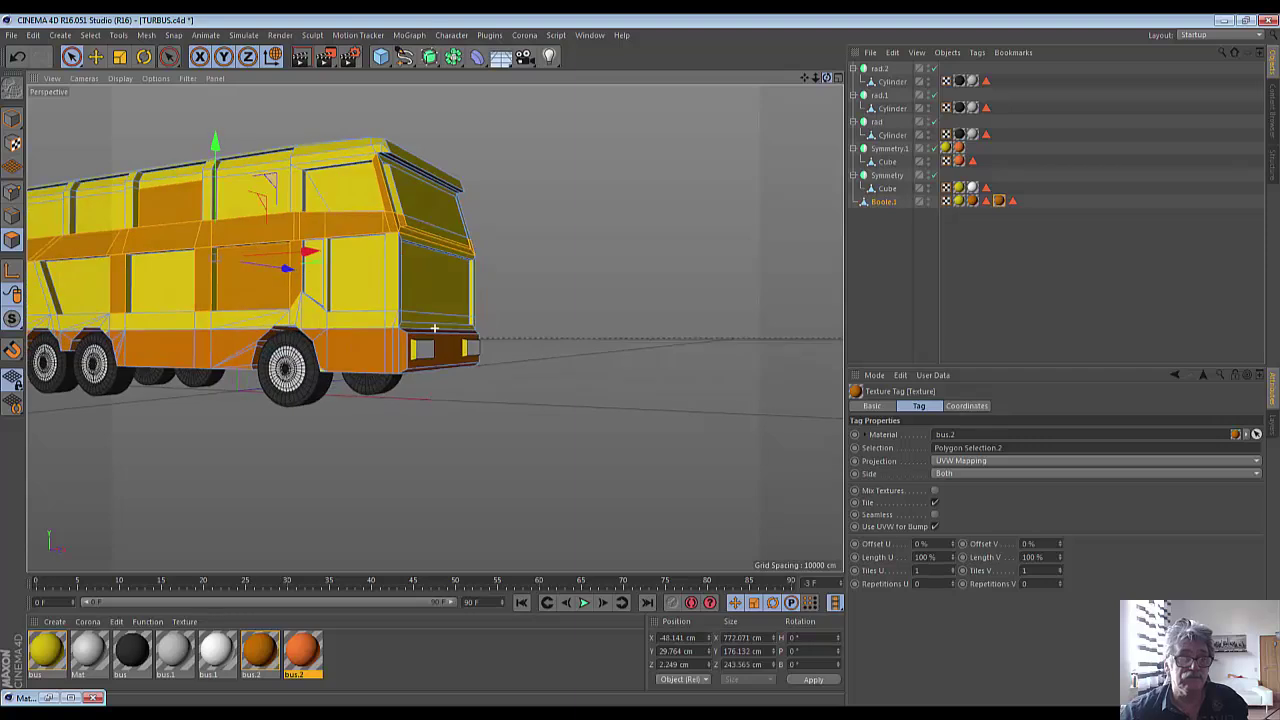
{"action": "key", "text": "ctrl+z"}
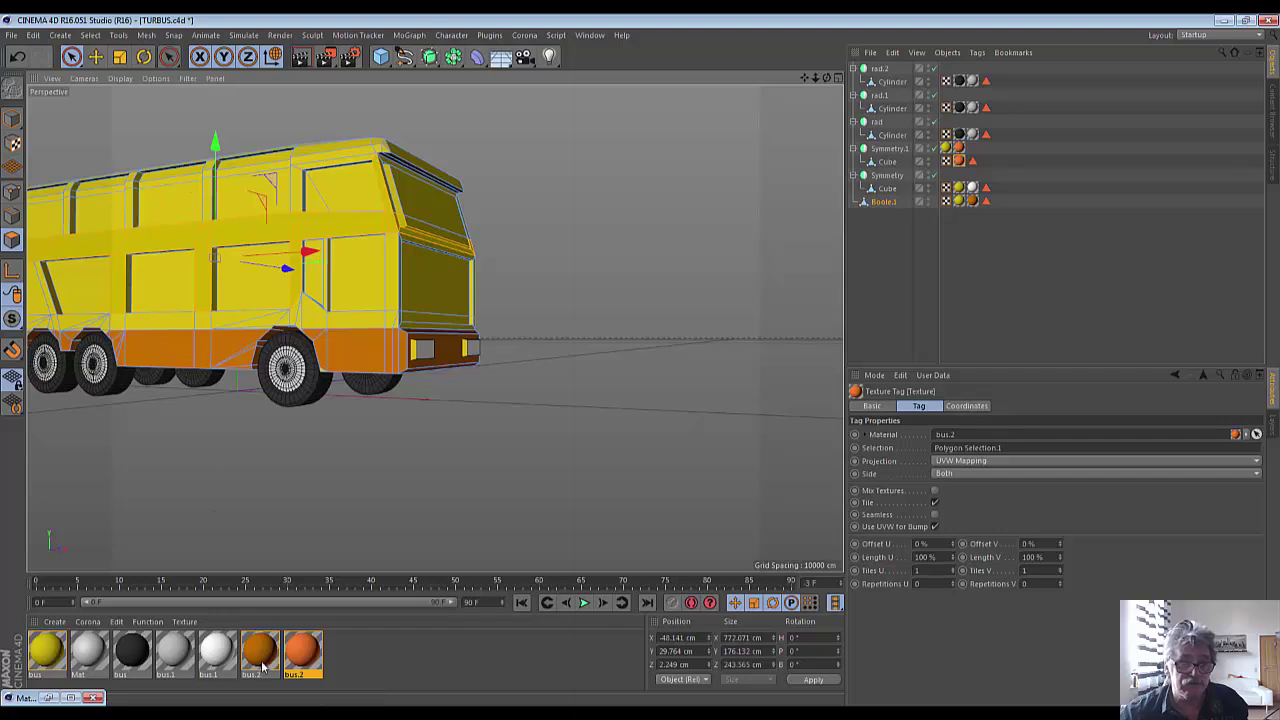
Undo a misplaced bus.2 band, then select a lower side band and apply bus.2.
{"action": "left_click_drag", "start_coordinate": [262, 655], "coordinate": [262, 355]}
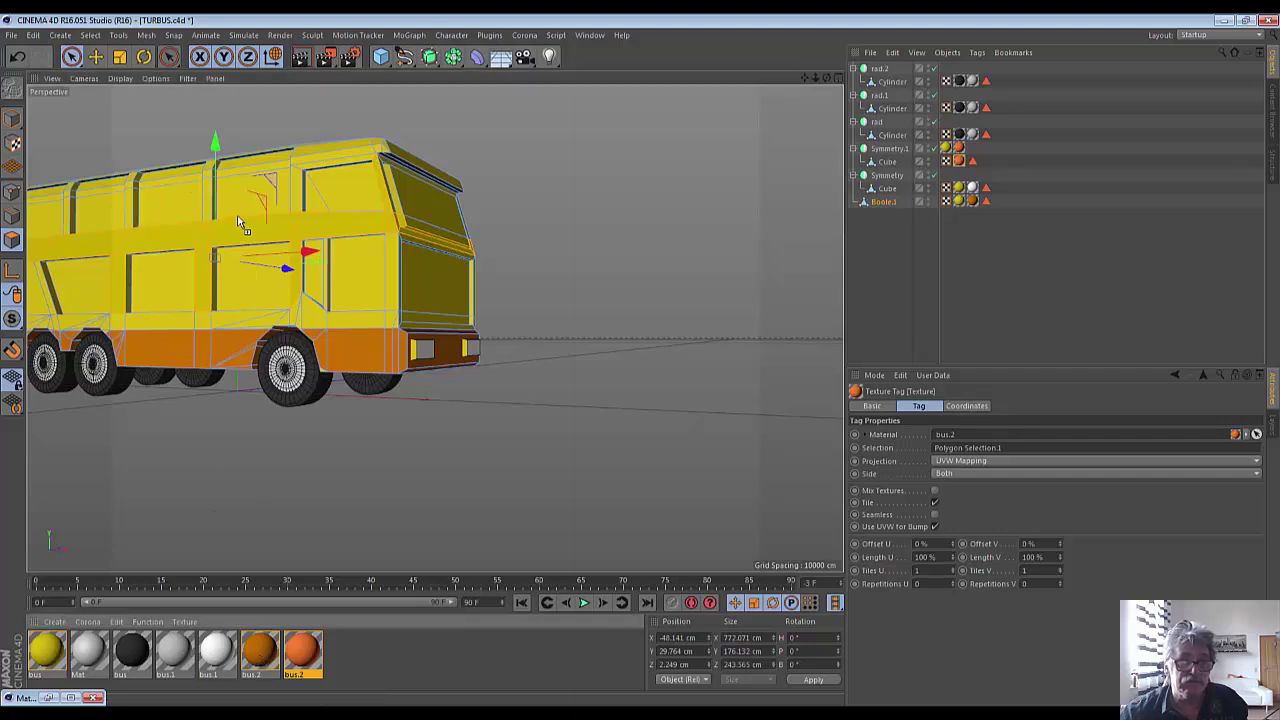
{"action": "left_click_drag", "start_coordinate": [240, 235], "coordinate": [240, 232]}
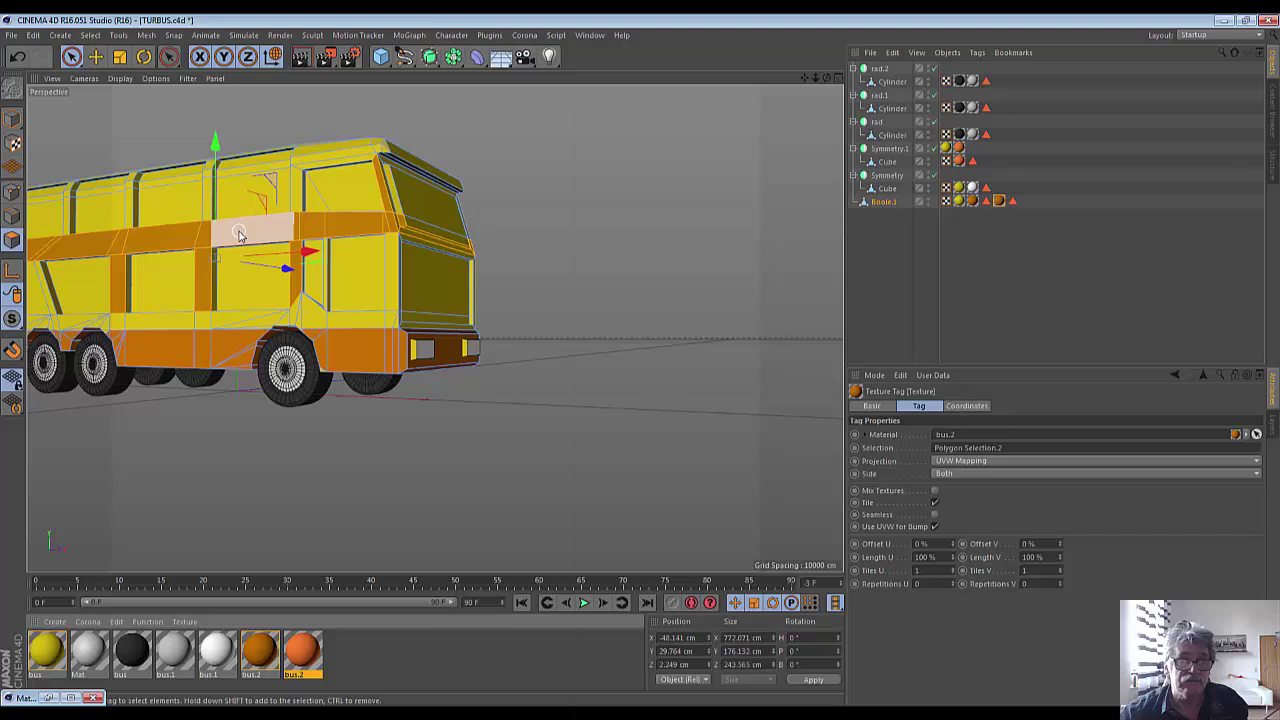
{"action": "key", "text": "ctrl+z"}
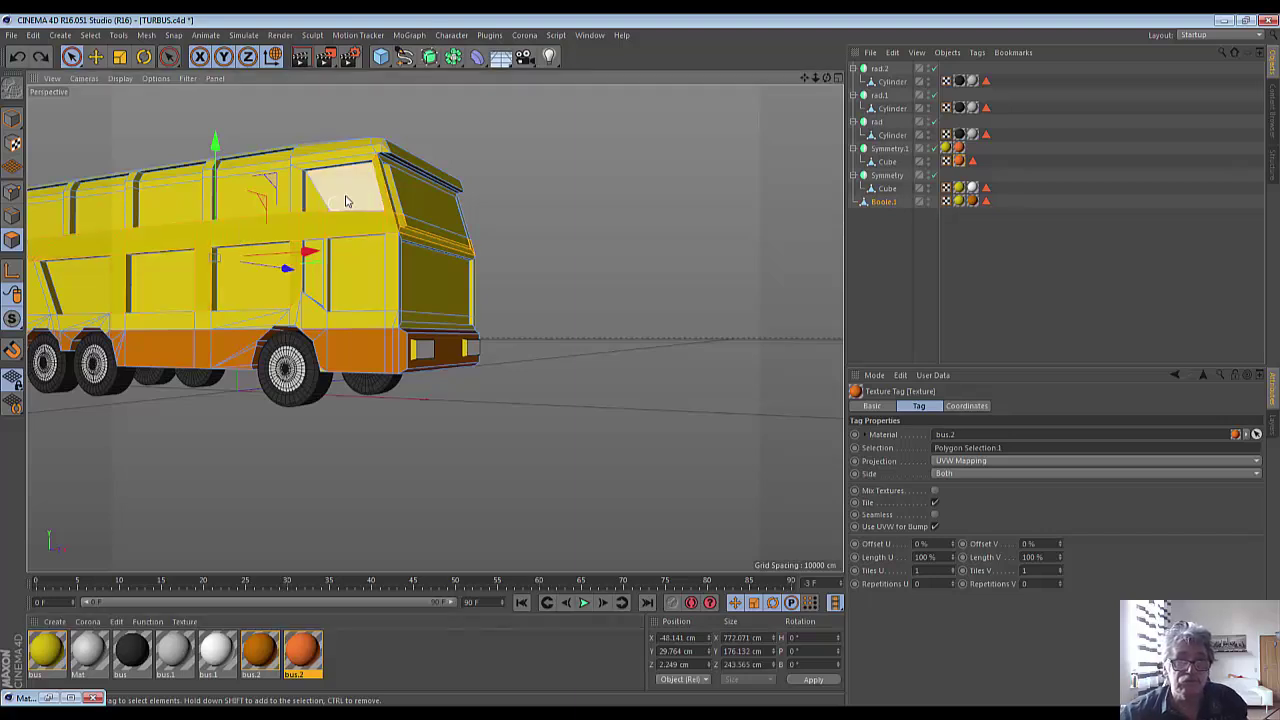
{"action": "left_click", "coordinate": [356, 209]}
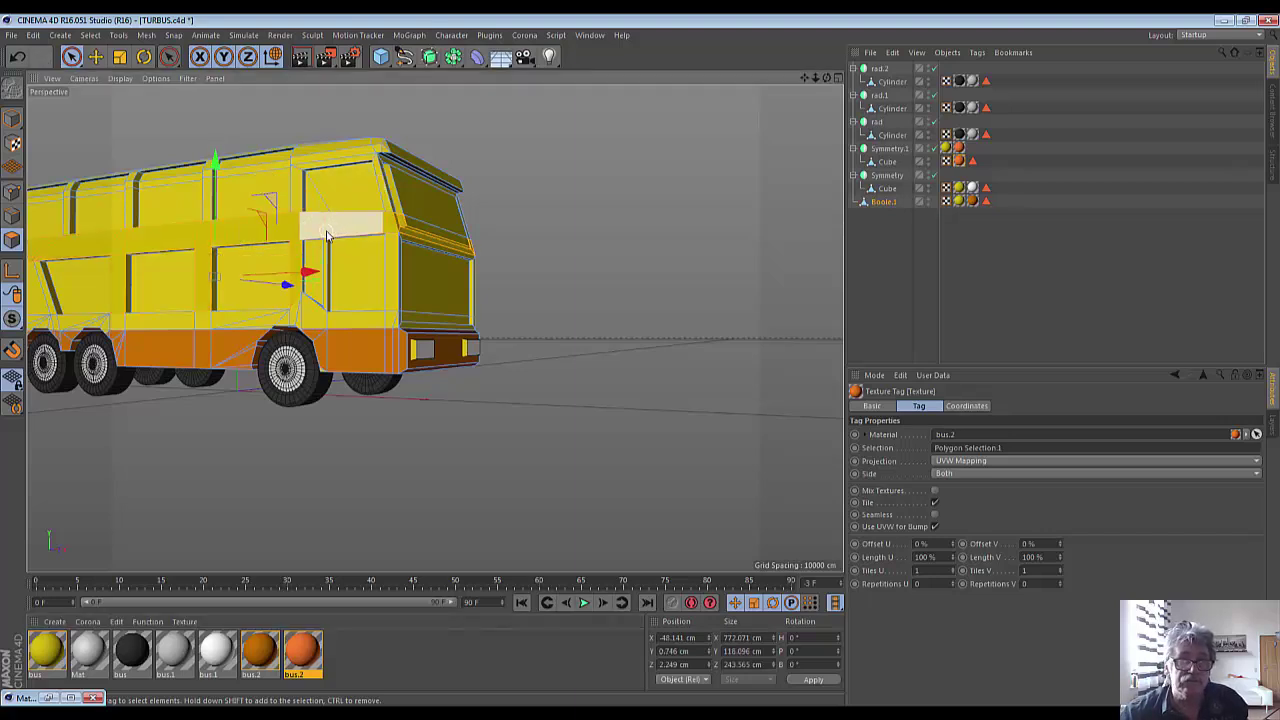
{"action": "left_click_drag", "start_coordinate": [259, 650], "coordinate": [259, 648]}
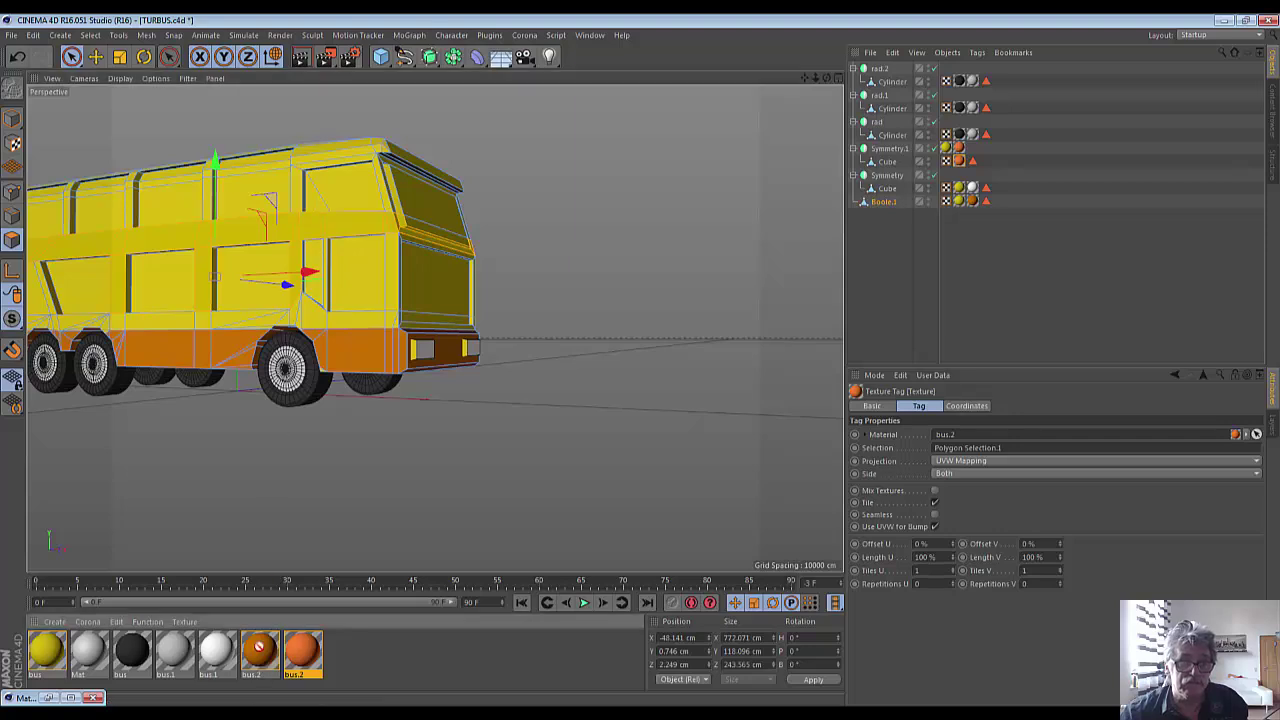
{"action": "left_click_drag", "start_coordinate": [358, 220], "coordinate": [358, 222]}
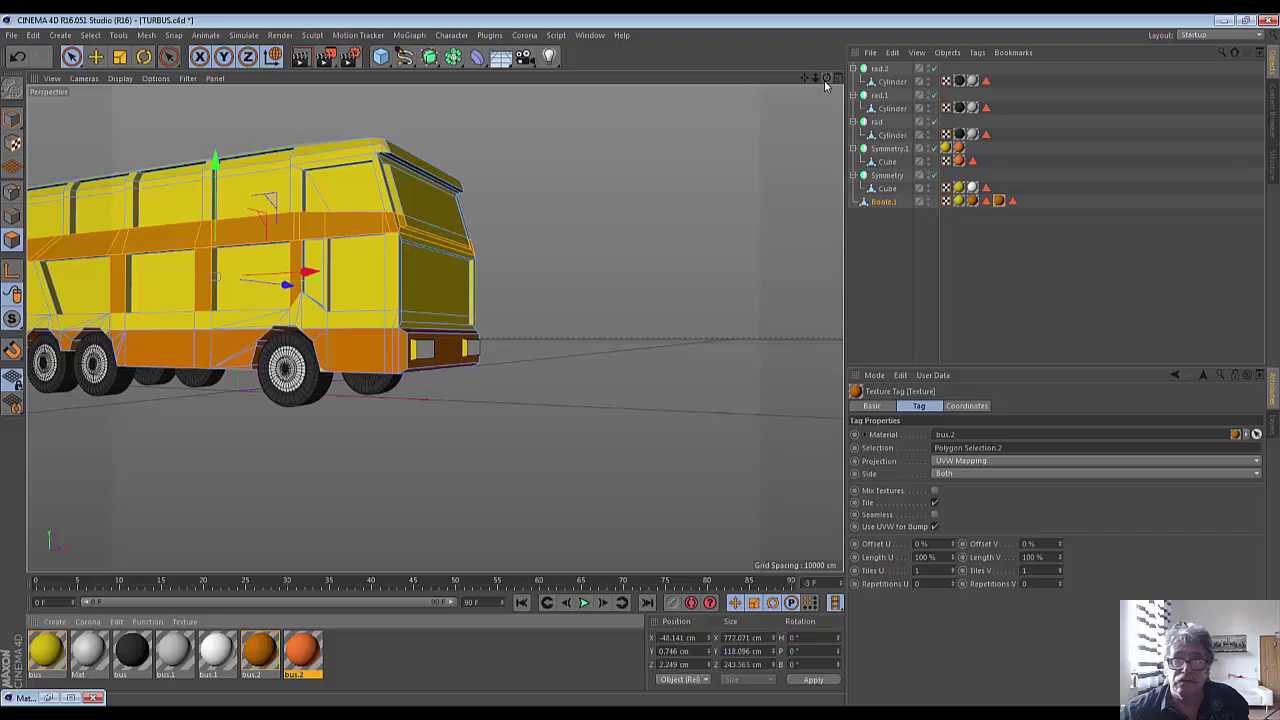
Inspect the orange middle band from a low rear angle, then undo it.
{"action": "left_click_drag", "start_coordinate": [824, 80], "coordinate": [860, 80]}
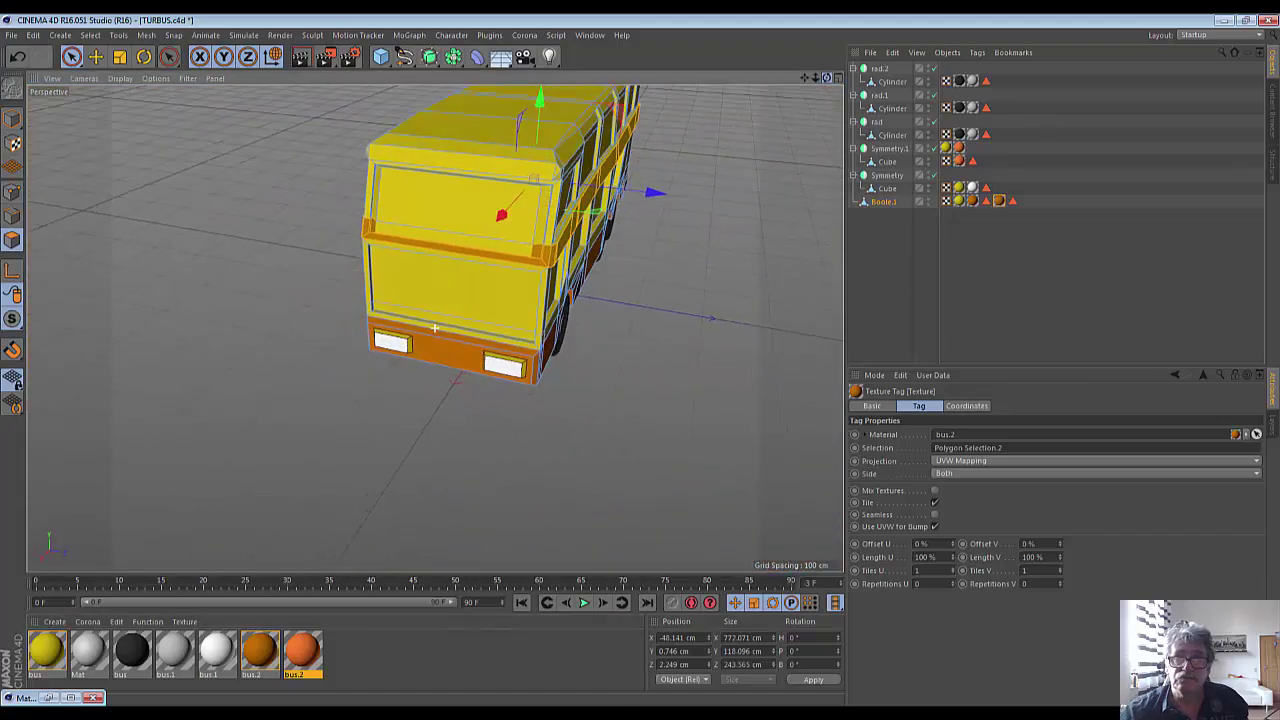
{"action": "scroll", "coordinate": [600, 290], "scroll_direction": "up", "scroll_amount": 3}
{"action": "scroll", "coordinate": [600, 290], "scroll_direction": "up", "scroll_amount": 2}
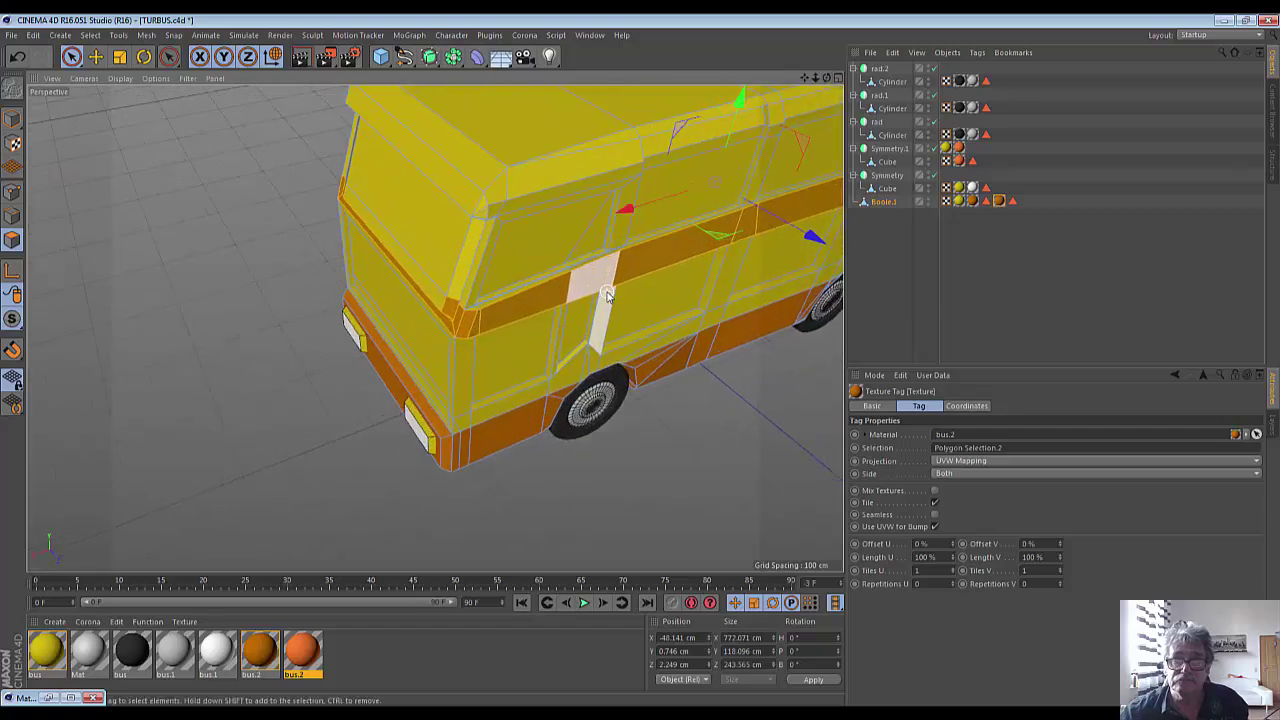
{"action": "scroll", "coordinate": [607, 295], "scroll_direction": "up", "scroll_amount": 2}
{"action": "scroll", "coordinate": [607, 295], "scroll_direction": "down", "scroll_amount": 4}
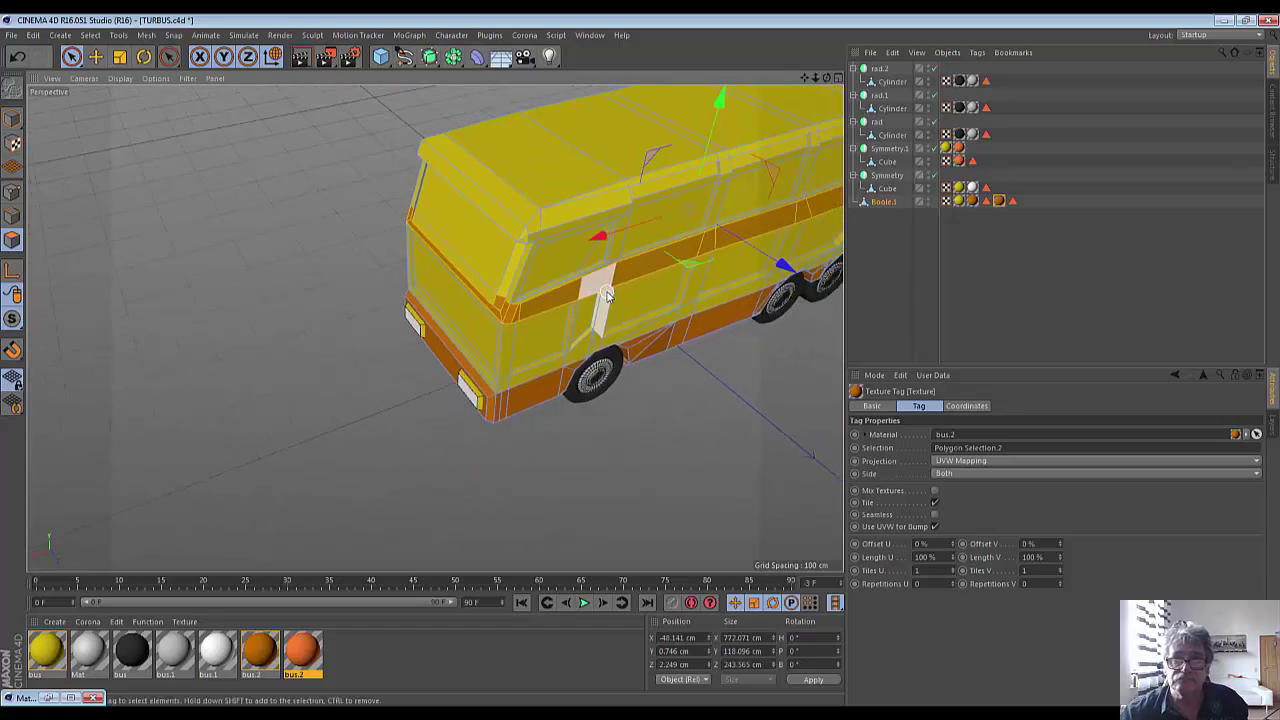
{"action": "scroll", "coordinate": [607, 295], "scroll_direction": "down", "scroll_amount": 2}
{"action": "mouse_move", "coordinate": [823, 80]}
{"action": "left_mouse_down"}
{"action": "mouse_move", "coordinate": [860, 80]}
{"action": "mouse_move", "coordinate": [715, 228]}
{"action": "left_mouse_up"}
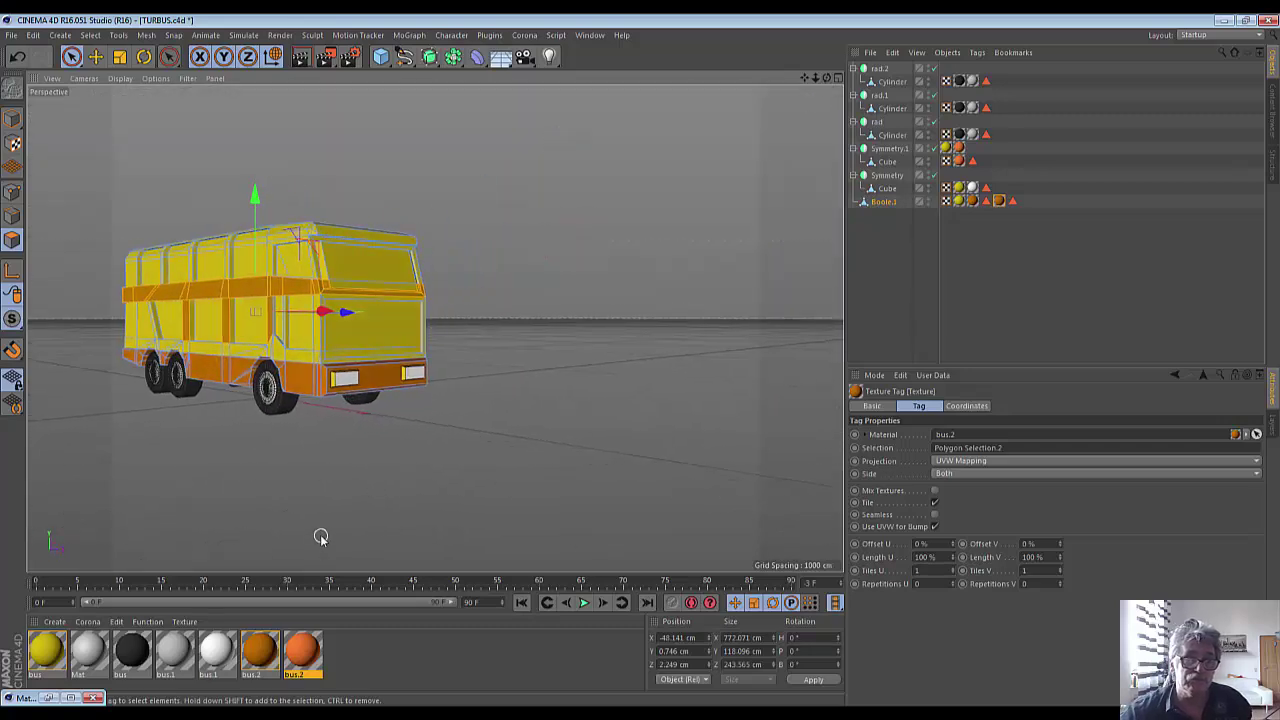
{"action": "scroll", "coordinate": [320, 537], "scroll_direction": "up", "scroll_amount": 2}
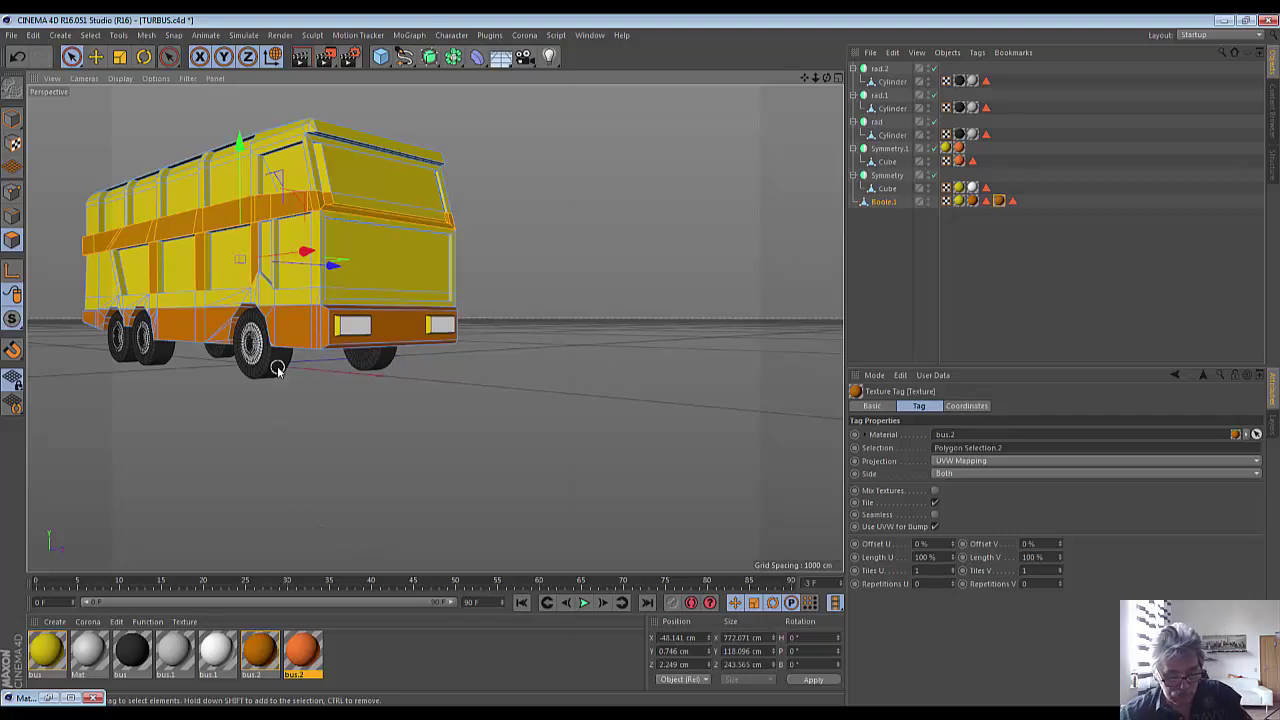
{"action": "key", "text": "ctrl+z"}
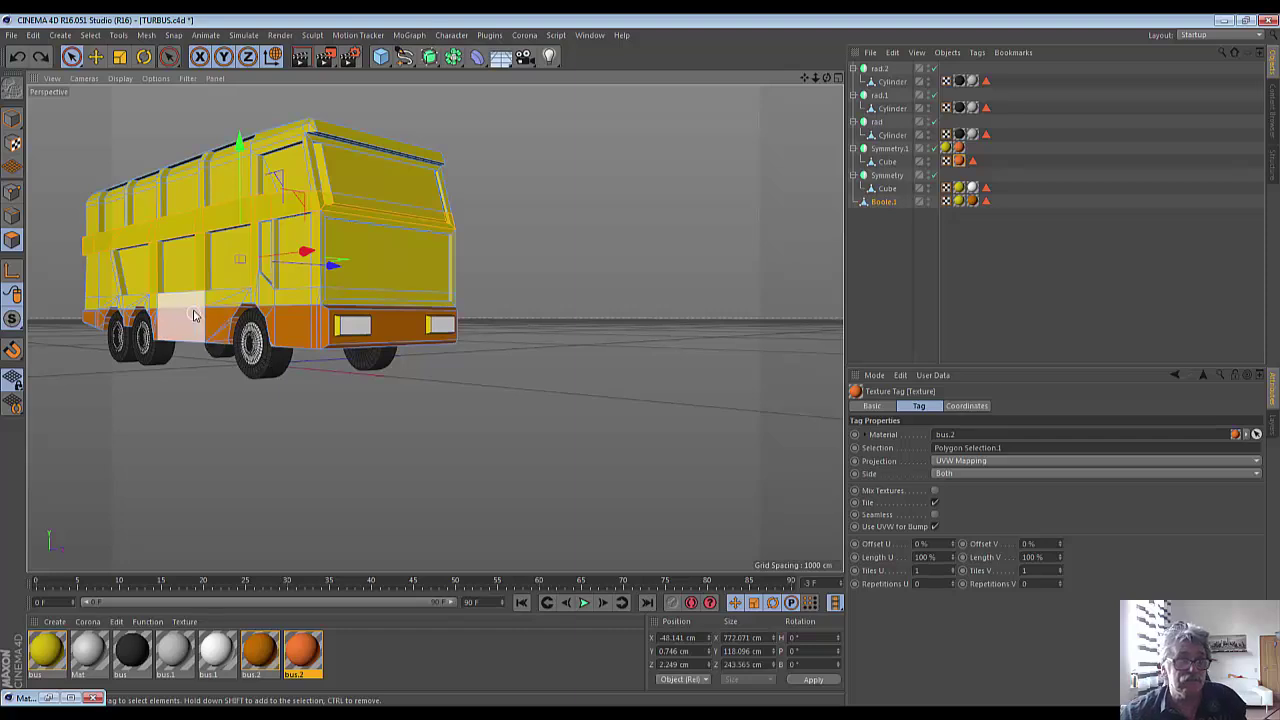
Reselect the middle side polygons and apply bus.2, creating a Polygon Selection.2 texture tag.
{"action": "left_click", "coordinate": [200, 286]}
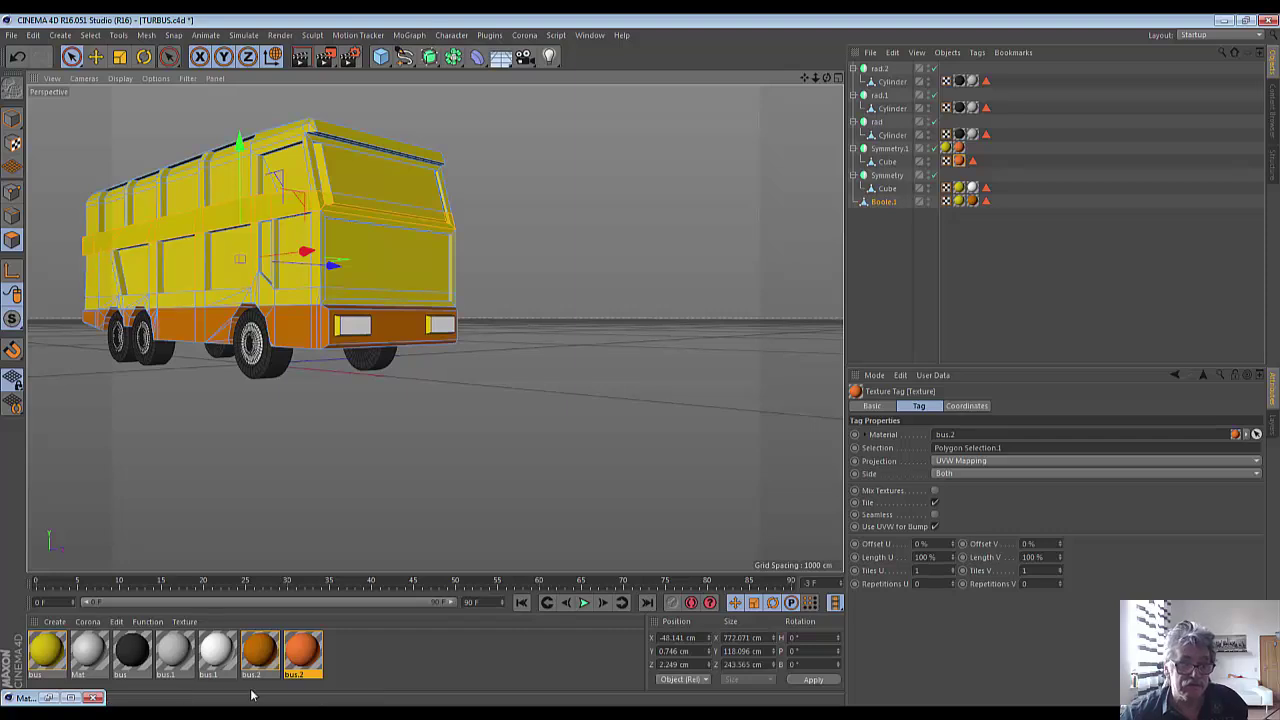
{"action": "left_click_drag", "start_coordinate": [259, 657], "coordinate": [219, 304]}
{"action": "left_click_drag", "start_coordinate": [217, 225], "coordinate": [217, 225]}
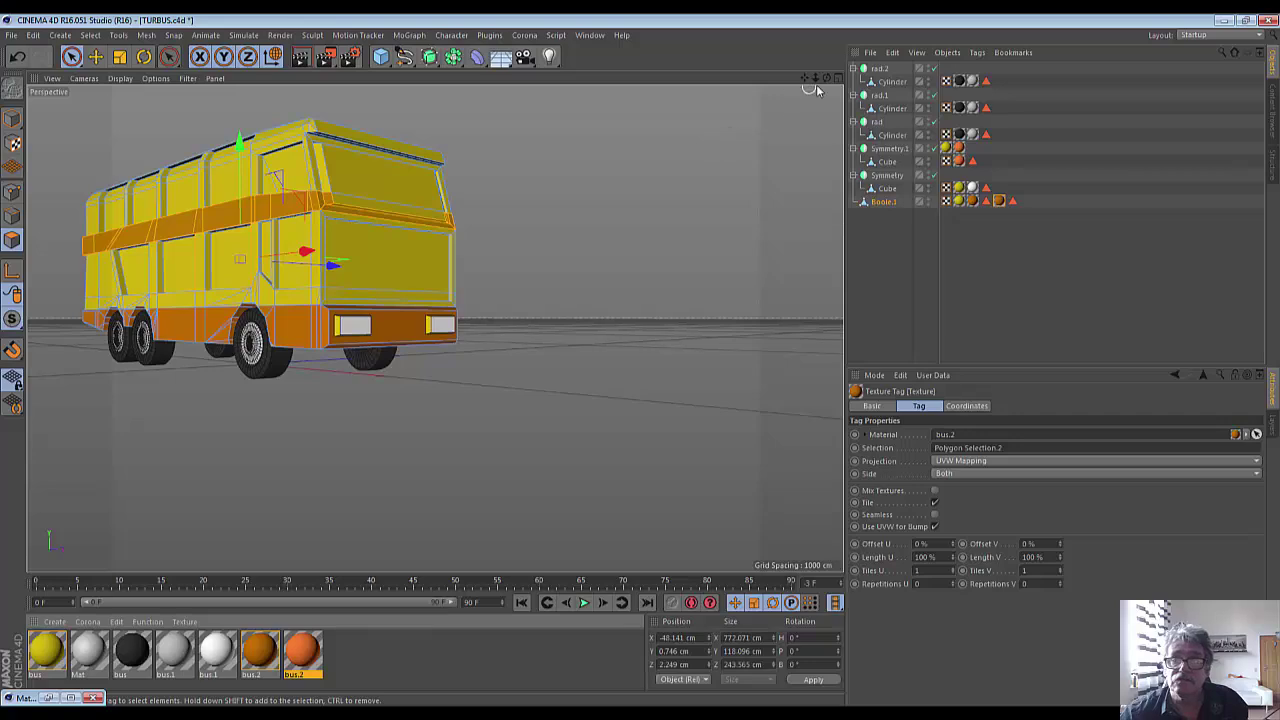
{"action": "left_click_drag", "start_coordinate": [826, 77], "coordinate": [500, 95]}
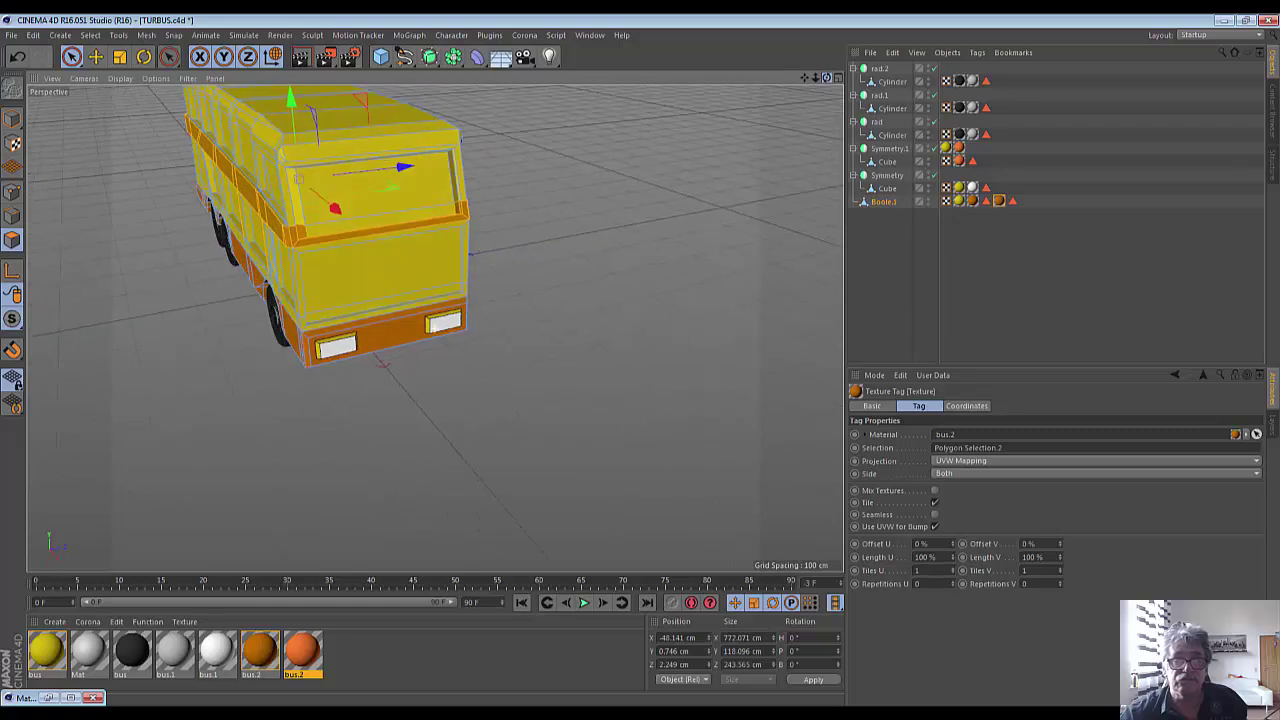
Undo the orange on the top trim twice, then redo the last change.
{"action": "scroll", "coordinate": [503, 277], "scroll_direction": "up", "scroll_amount": 3}
{"action": "scroll", "coordinate": [503, 280], "scroll_direction": "up", "scroll_amount": 3}
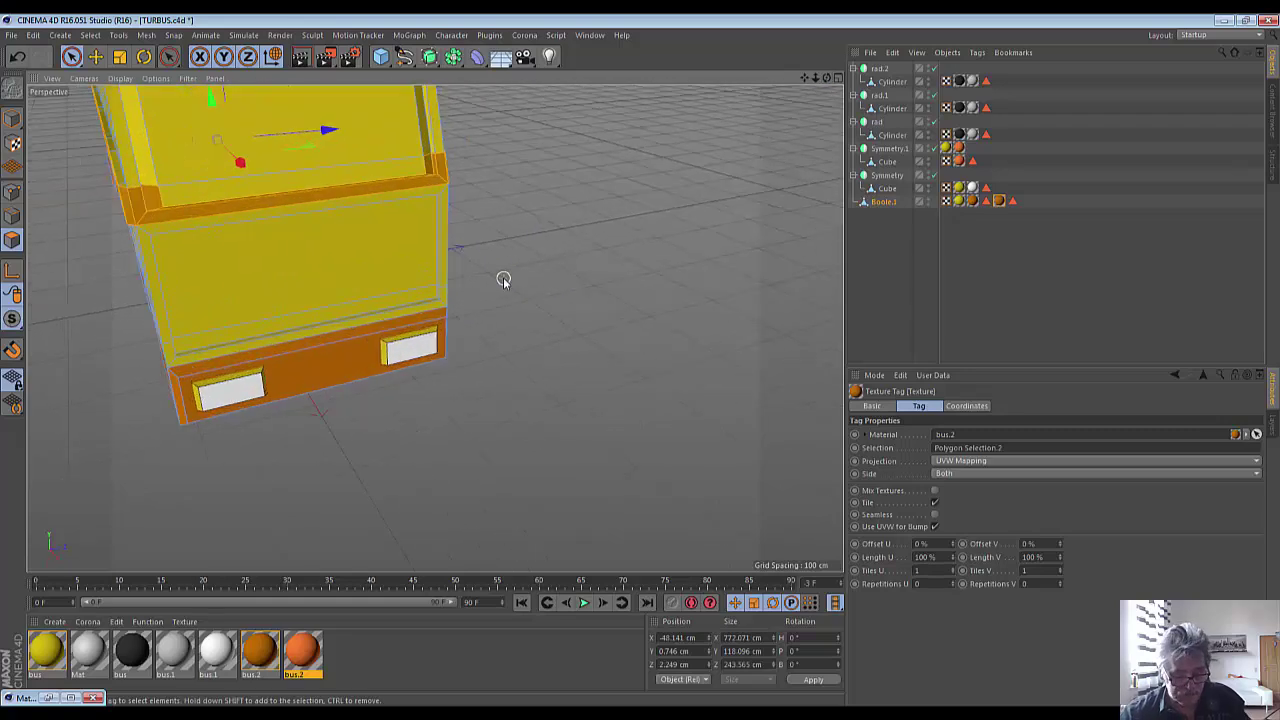
{"action": "key", "text": "ctrl+z"}
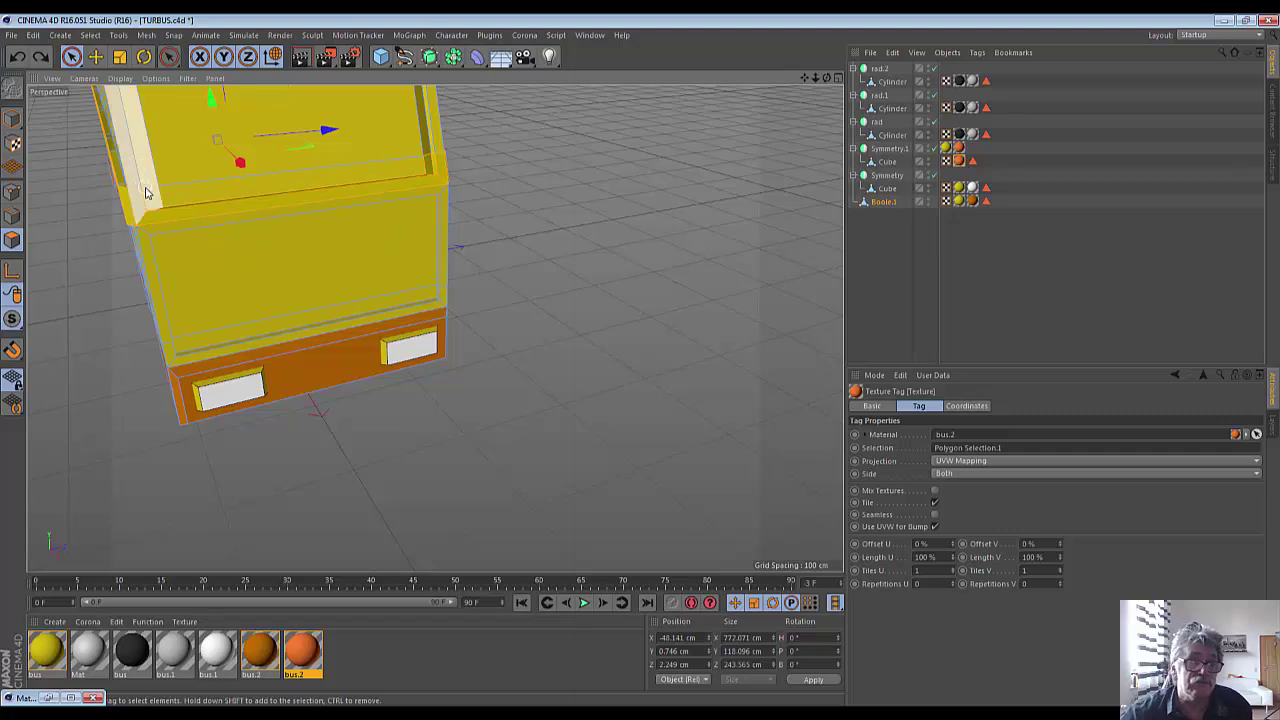
{"action": "key", "text": "ctrl+z"}
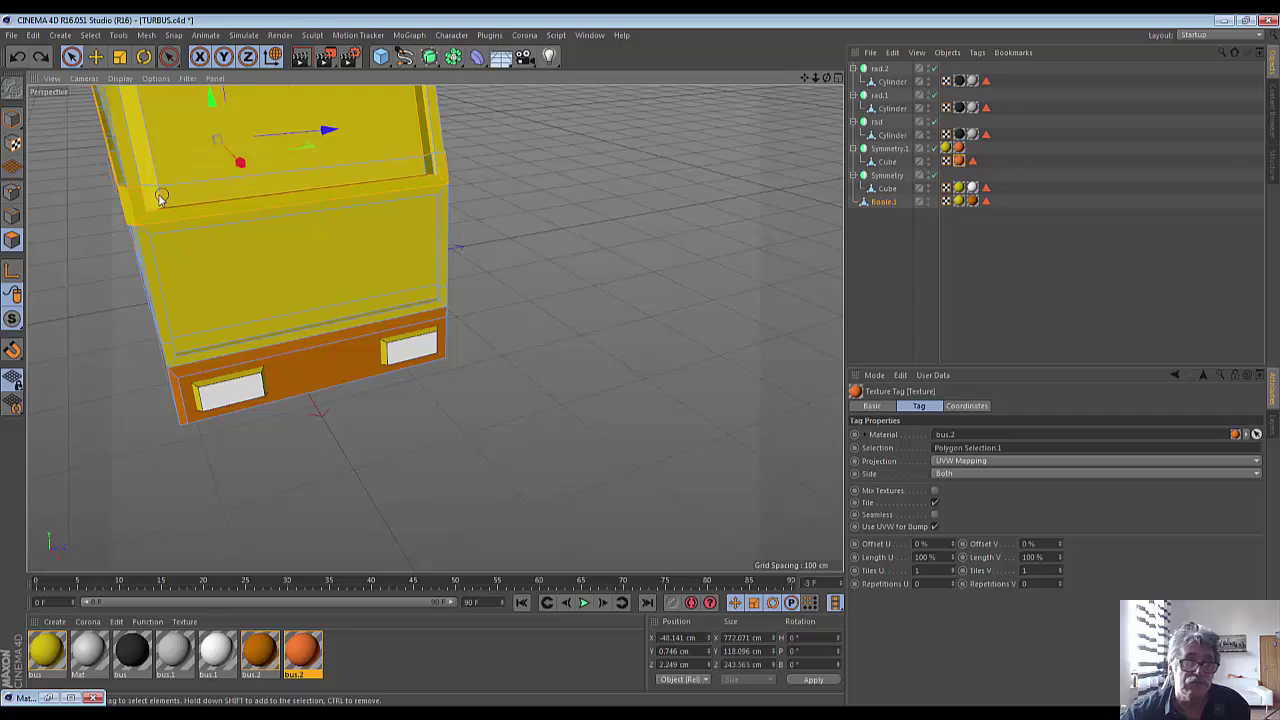
{"action": "key", "text": "ctrl+y"}
{"action": "key", "text": "ctrl+y"}
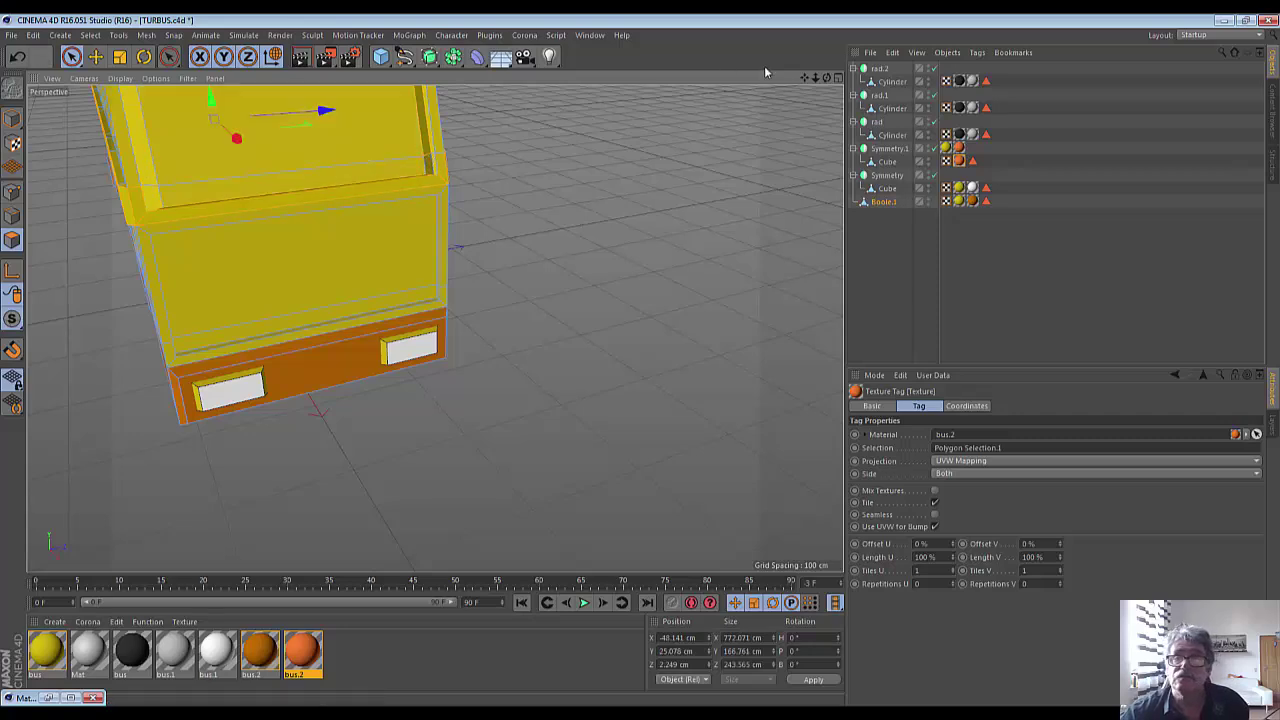
Select a polygon on the bus side with Live Selection, orbiting to check it.
{"action": "left_click_drag", "start_coordinate": [826, 78], "coordinate": [454, 118]}
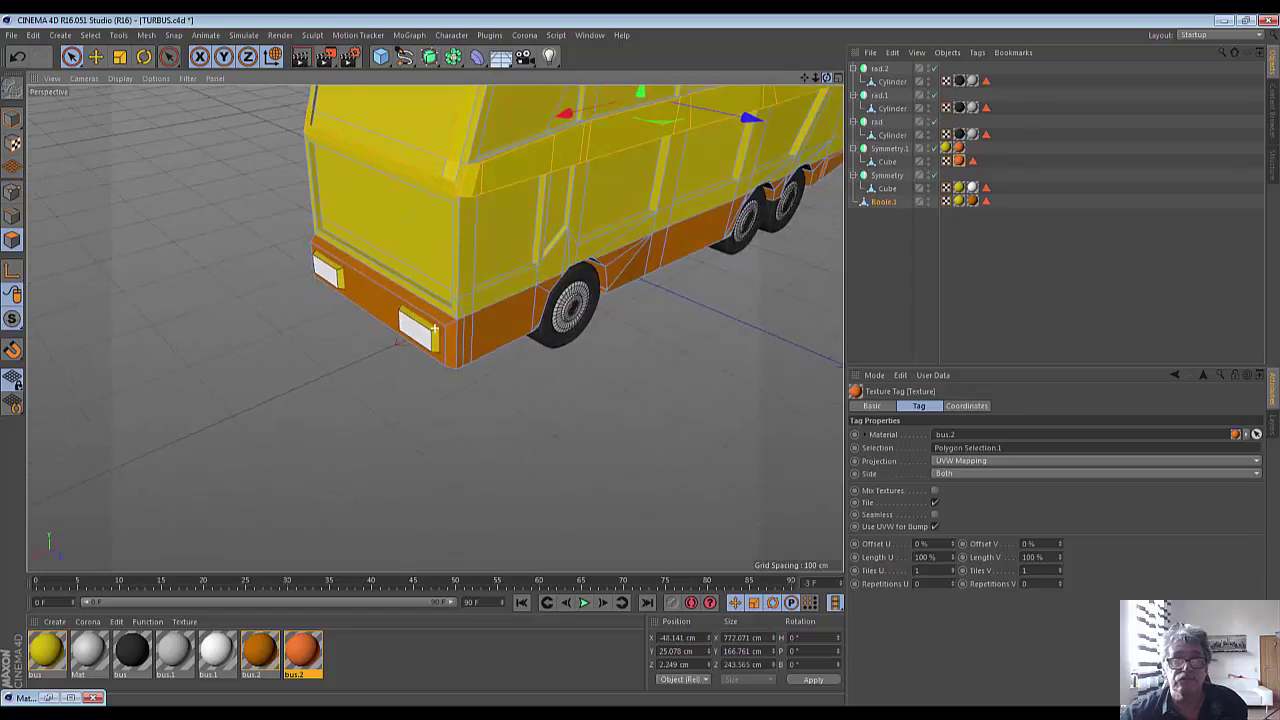
{"action": "left_click", "coordinate": [720, 244]}
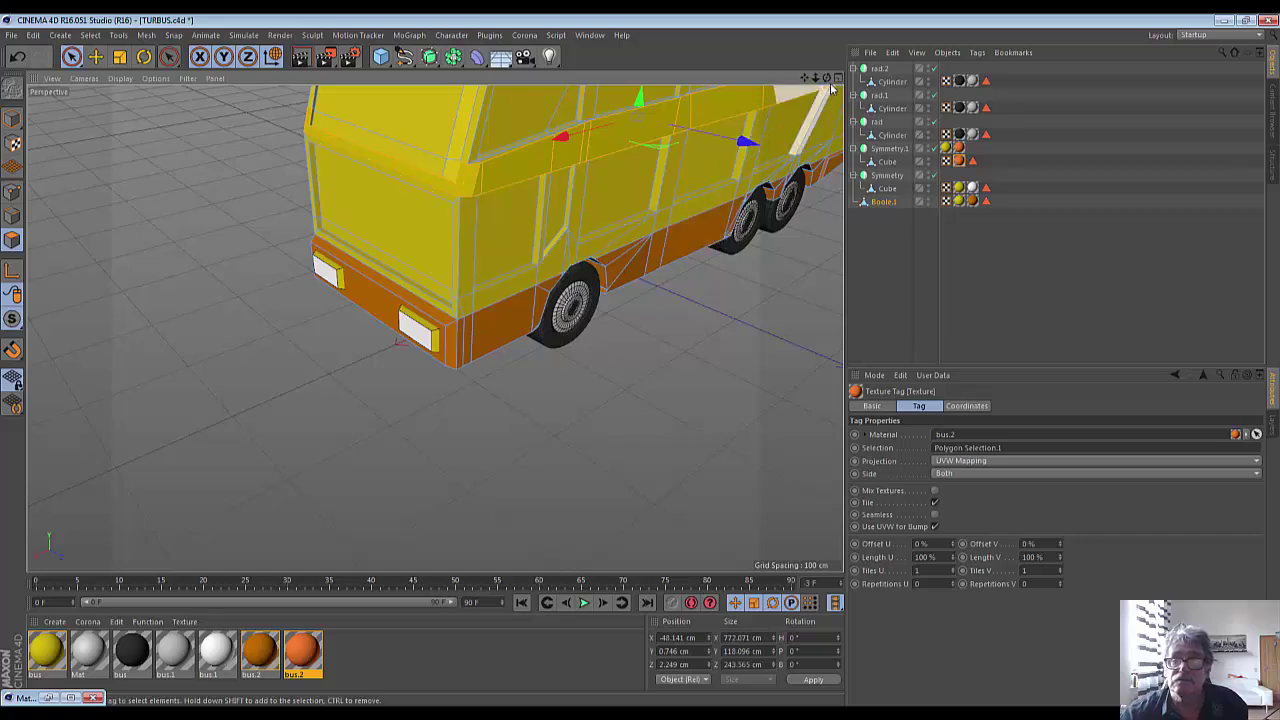
{"action": "mouse_move", "coordinate": [820, 100]}
{"action": "left_mouse_down", "text": "alt"}
{"action": "mouse_move", "coordinate": [435, 330]}
{"action": "mouse_move", "coordinate": [84, 308]}
{"action": "left_mouse_up", "text": "alt"}
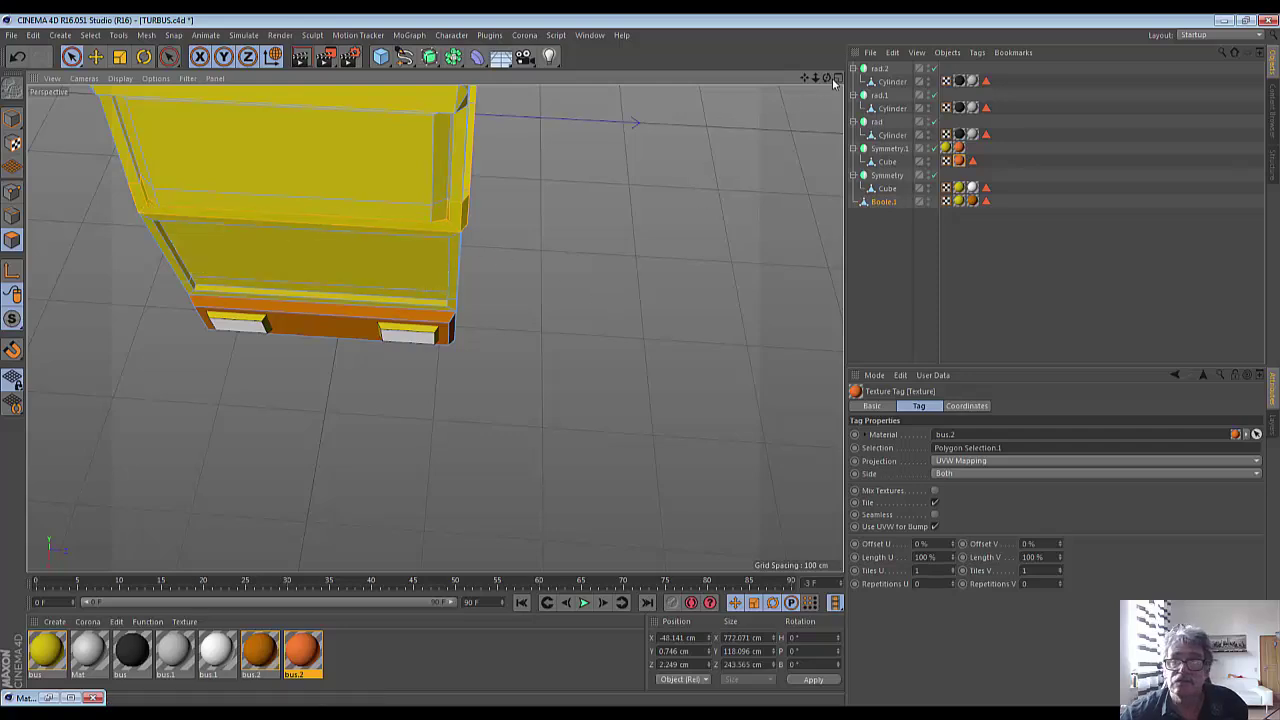
{"action": "left_click_drag", "start_coordinate": [826, 77], "coordinate": [760, 80]}
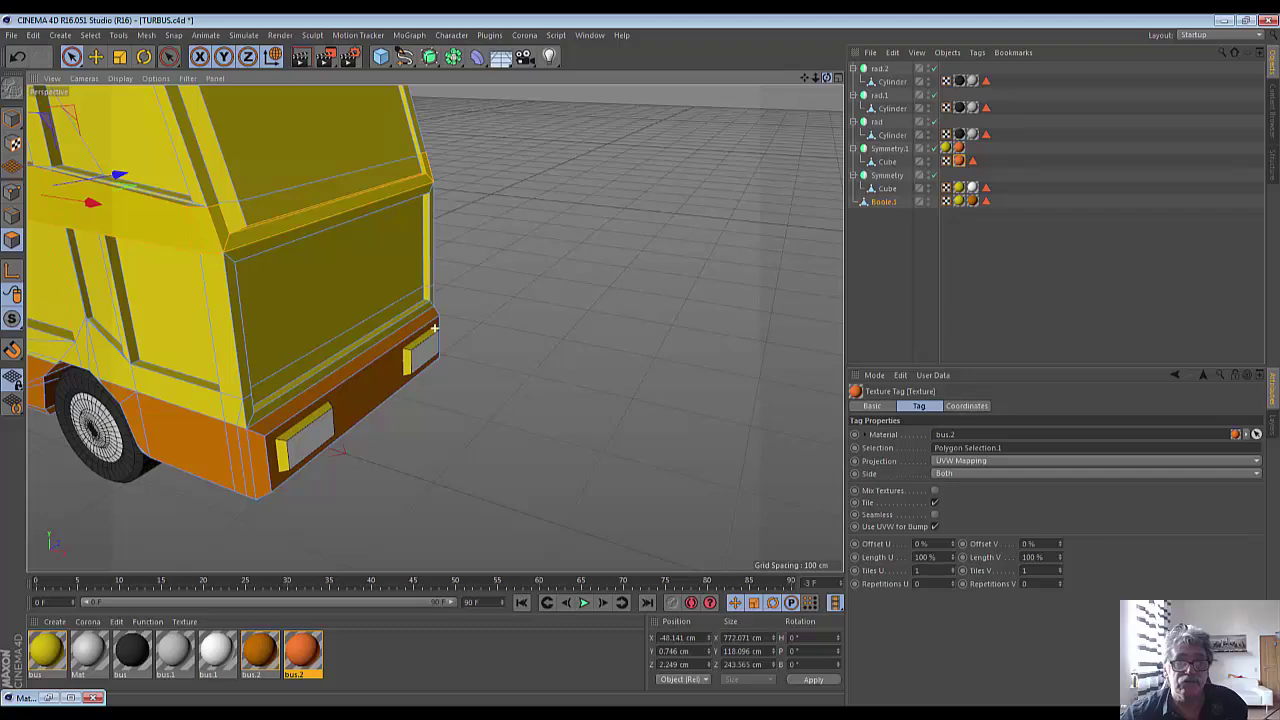
{"action": "left_click_drag", "start_coordinate": [435, 328], "coordinate": [435, 328], "text": "alt"}
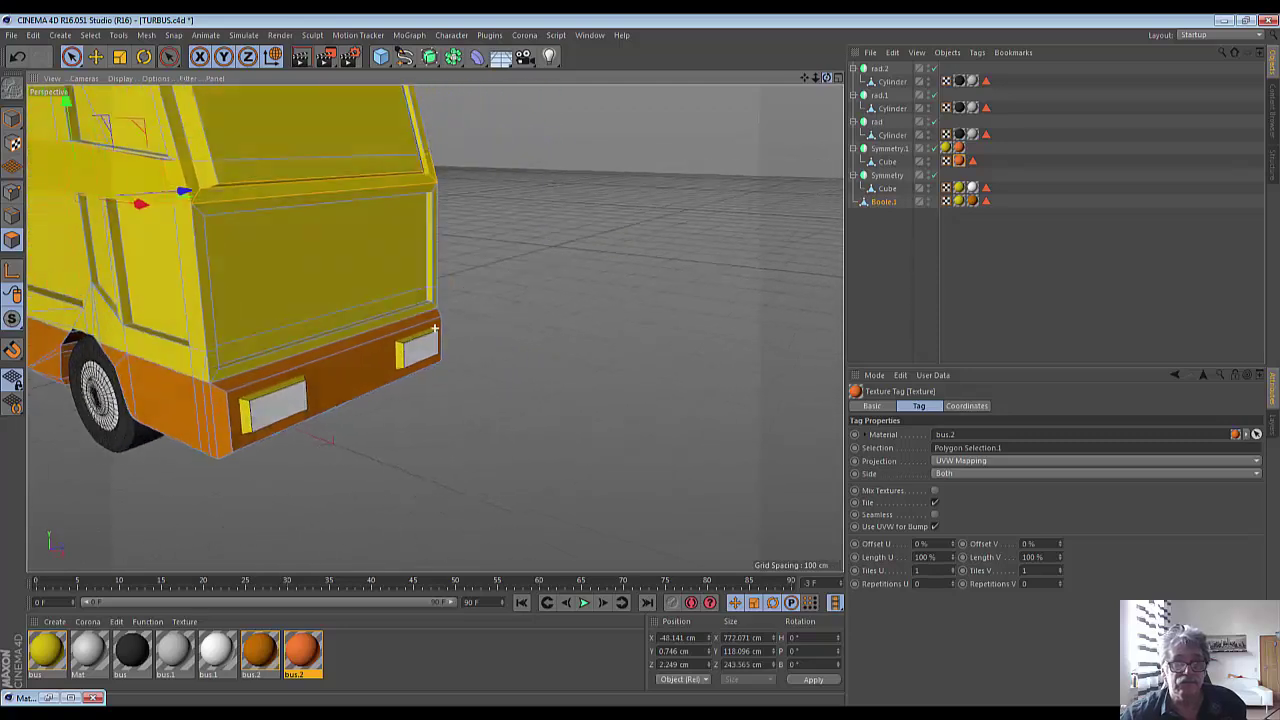
Apply the bus.2 material to the selected side polygons.
{"action": "left_click_drag", "start_coordinate": [254, 653], "coordinate": [193, 291]}
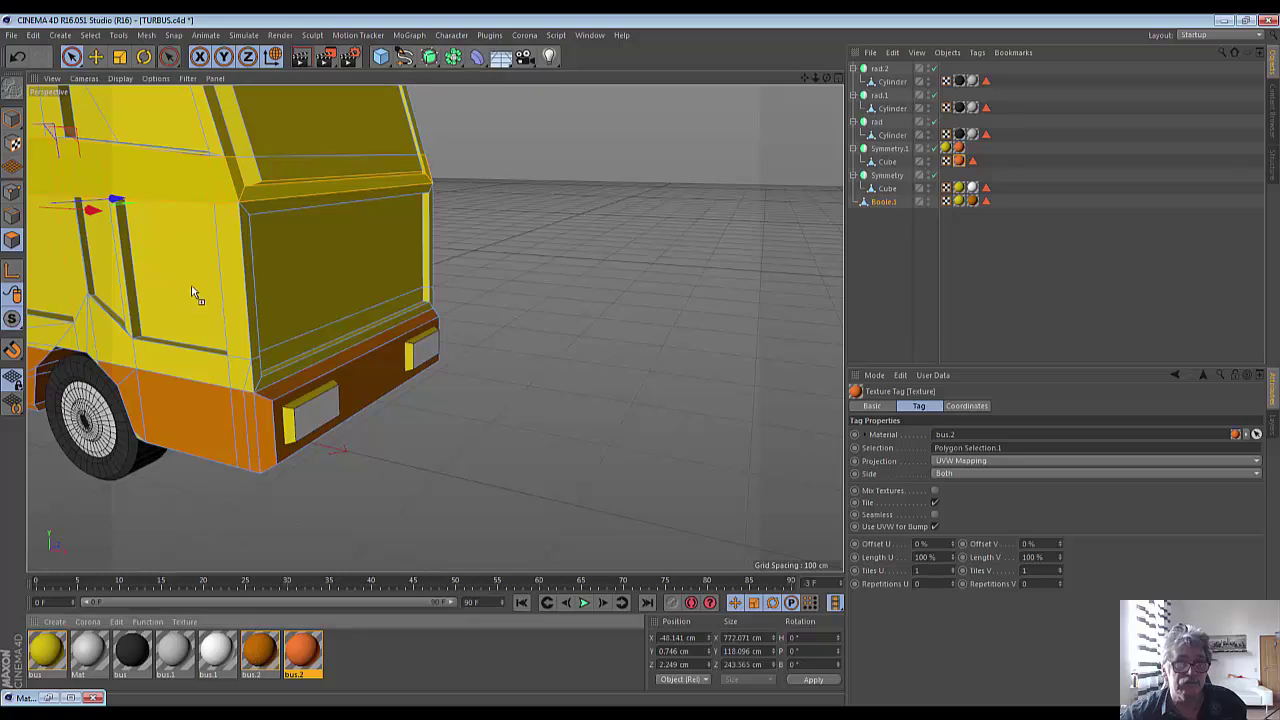
{"action": "left_click_drag", "start_coordinate": [151, 182], "coordinate": [325, 432]}
{"action": "scroll", "coordinate": [565, 485], "scroll_direction": "down", "scroll_amount": 5}
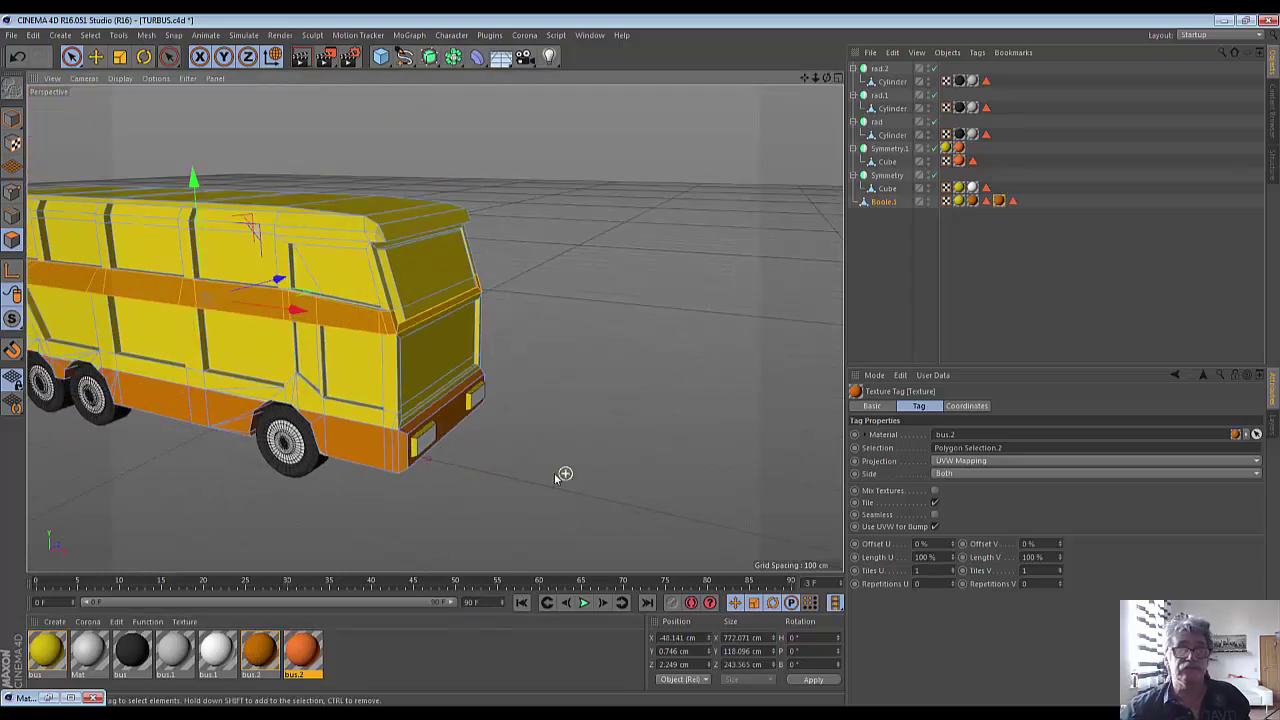
{"action": "left_click_drag", "start_coordinate": [560, 474], "coordinate": [522, 475], "text": "alt"}
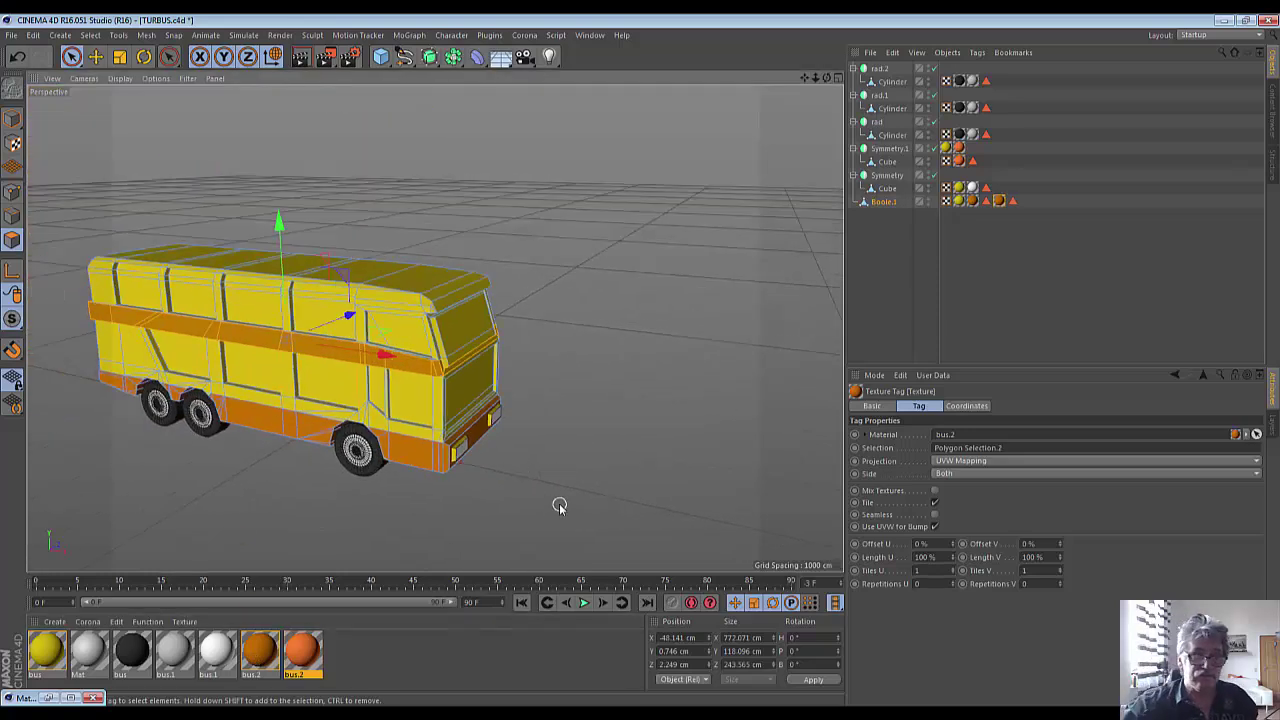
Zoom and orbit to a side-on view to inspect the orange middle band.
{"action": "scroll", "coordinate": [299, 448], "scroll_direction": "up", "scroll_amount": 3}
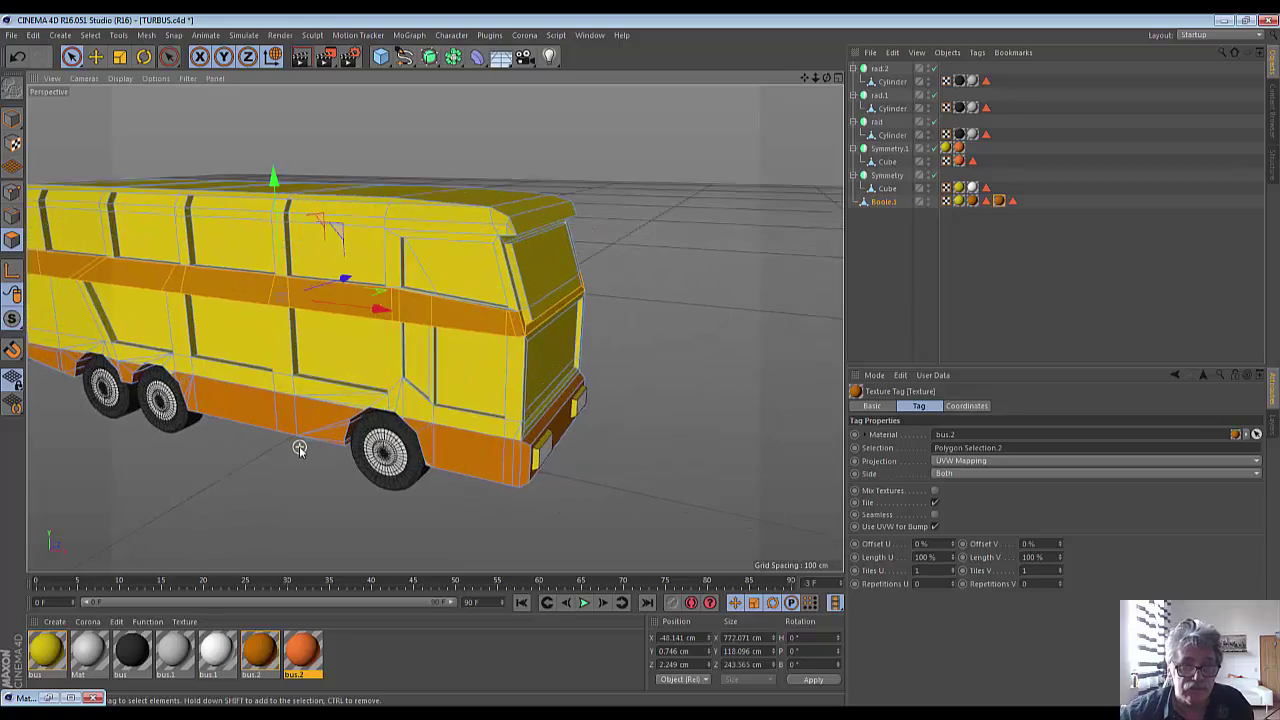
{"action": "scroll", "coordinate": [299, 446], "scroll_direction": "up", "scroll_amount": 2}
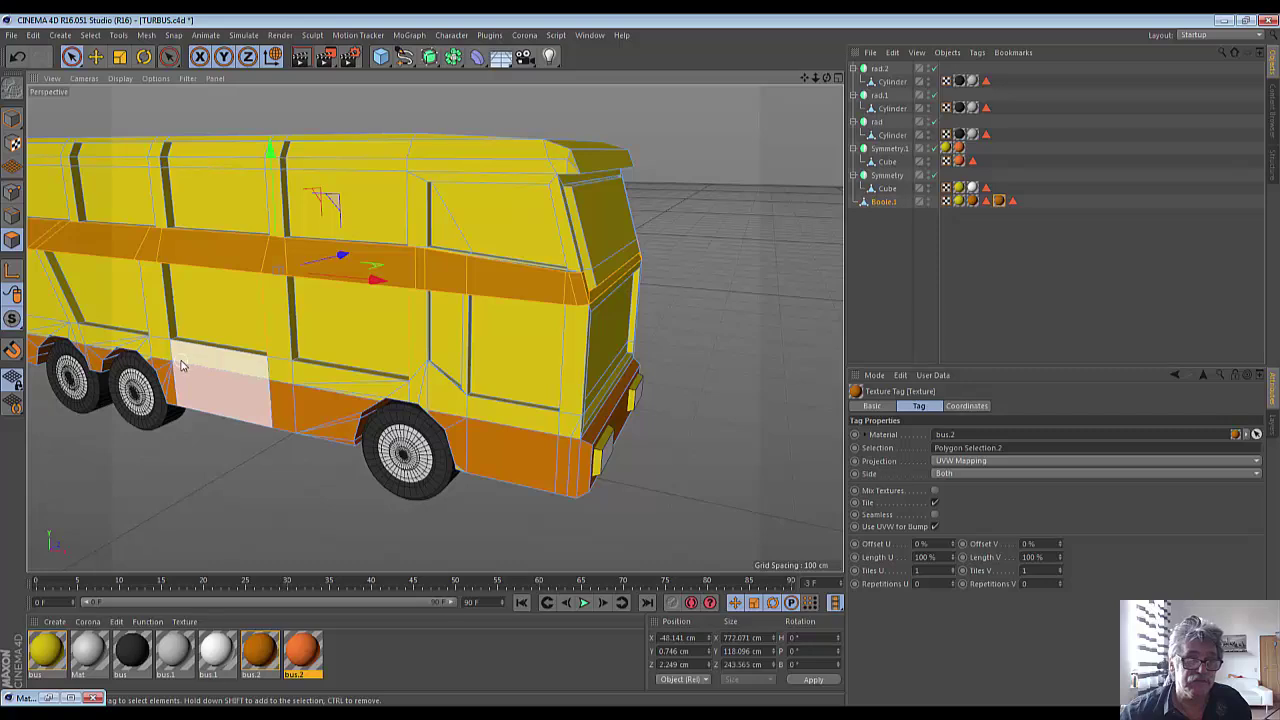
{"action": "scroll", "coordinate": [219, 512], "scroll_direction": "down", "scroll_amount": 2}
{"action": "scroll", "coordinate": [219, 512], "scroll_direction": "down", "scroll_amount": 1}
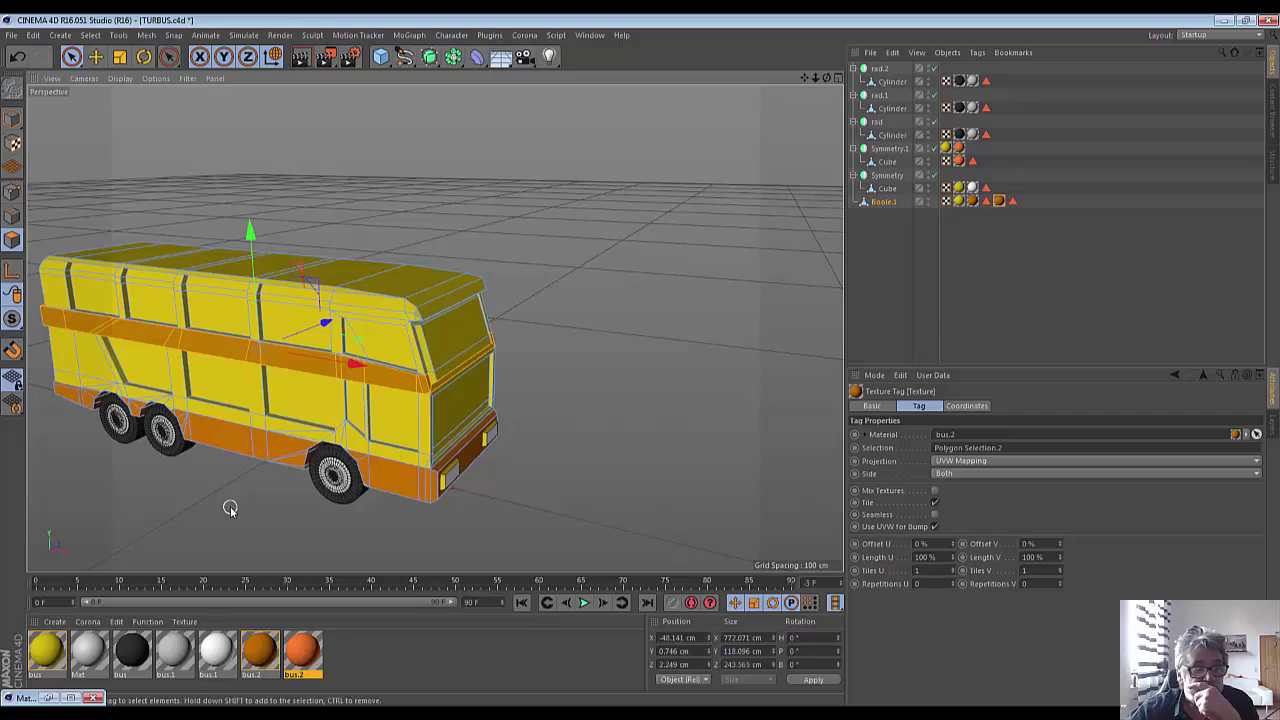
{"action": "scroll", "coordinate": [230, 509], "scroll_direction": "up", "scroll_amount": 1}
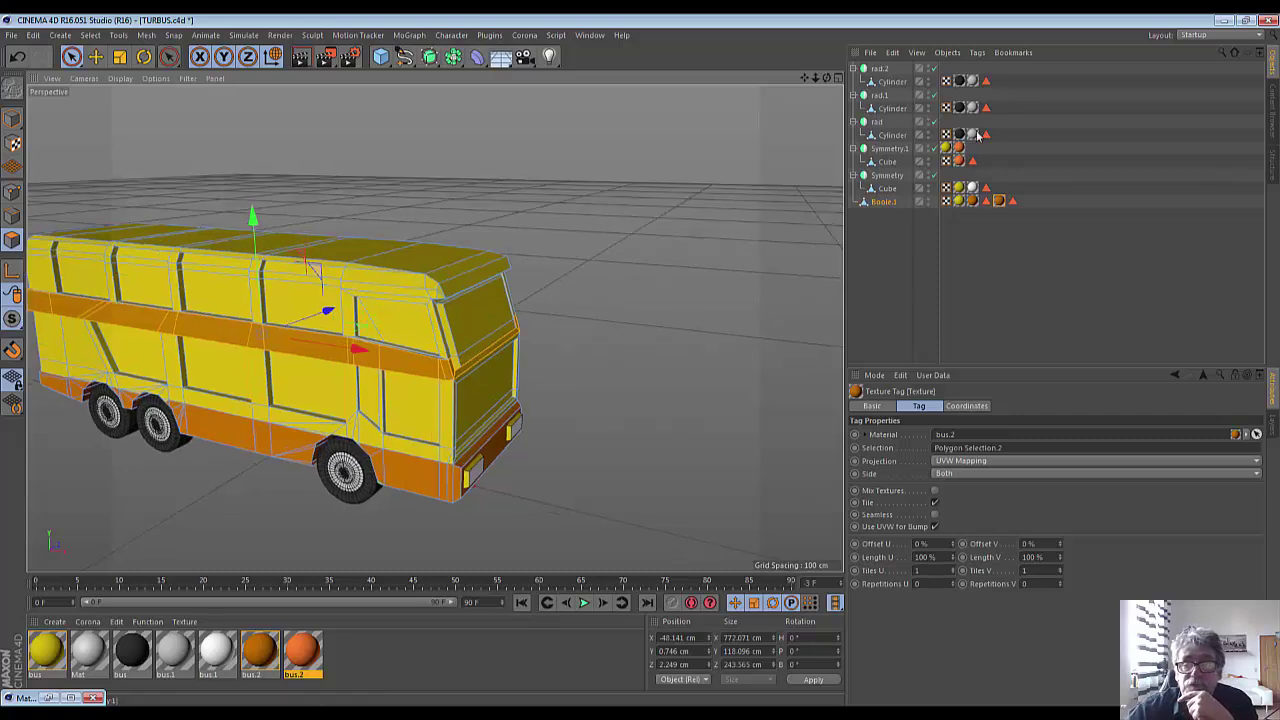
{"action": "left_click_drag", "start_coordinate": [826, 77], "coordinate": [720, 74]}
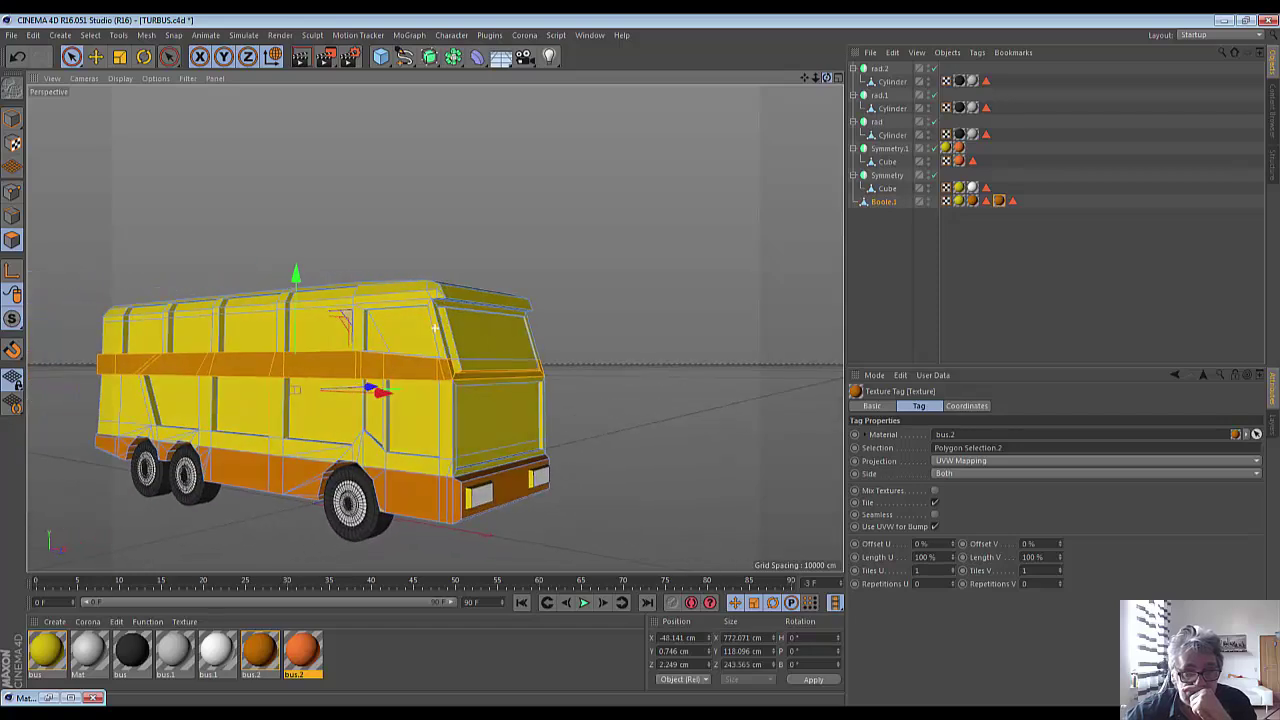
{"action": "scroll", "coordinate": [557, 306], "scroll_direction": "up", "scroll_amount": 2}
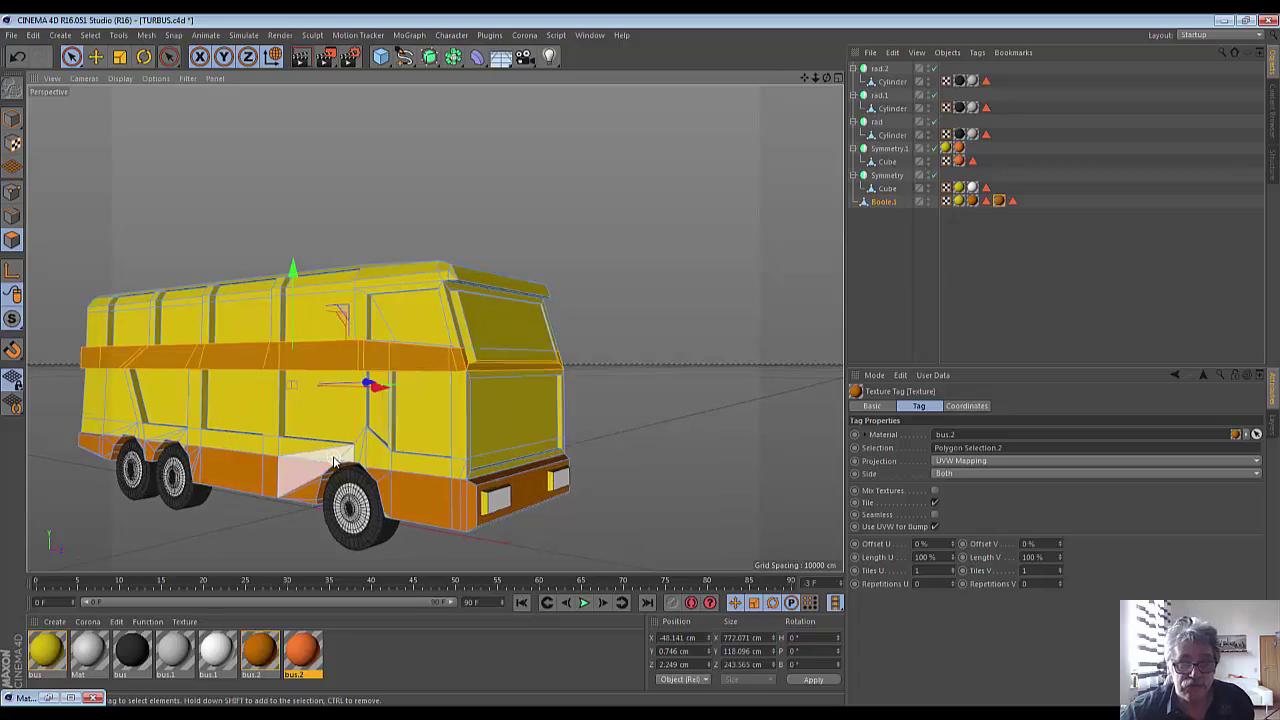
{"action": "scroll", "coordinate": [450, 390], "scroll_direction": "up", "scroll_amount": 2}
{"action": "scroll", "coordinate": [335, 462], "scroll_direction": "up", "scroll_amount": 3}
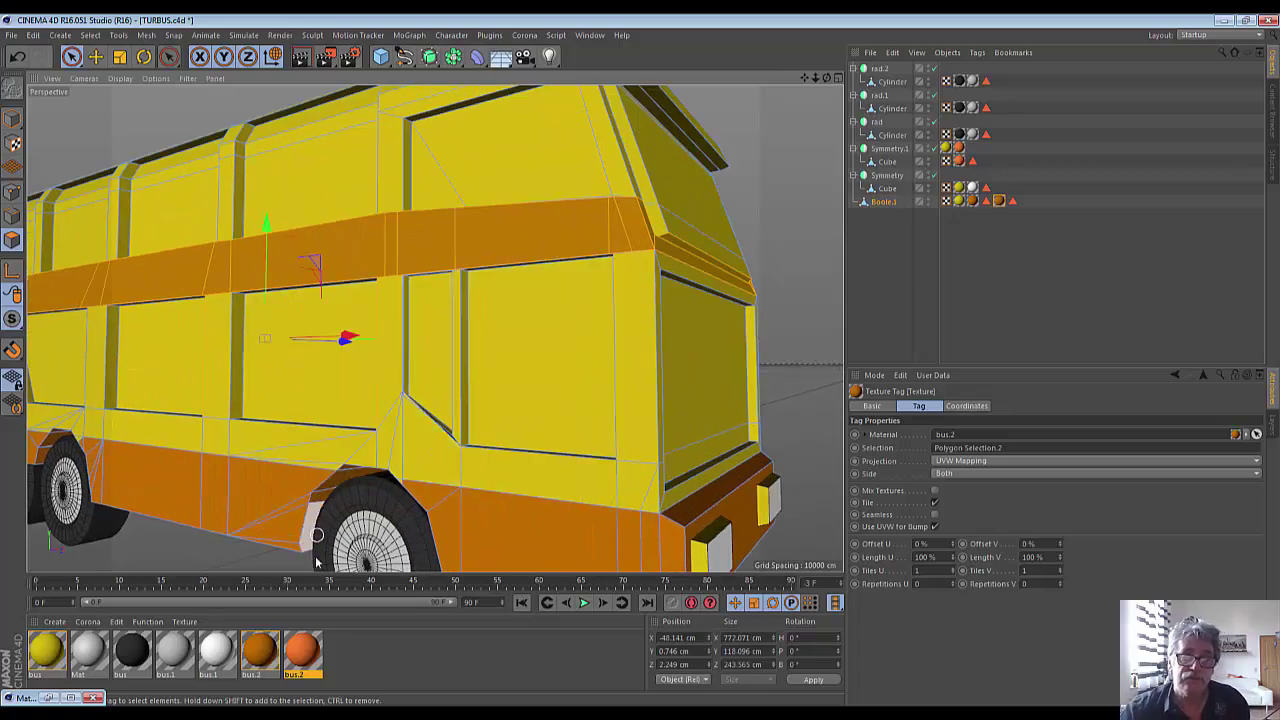
Maximize the Front viewport, then zoom and pan to centre the bus body.
{"action": "left_click", "coordinate": [839, 78]}
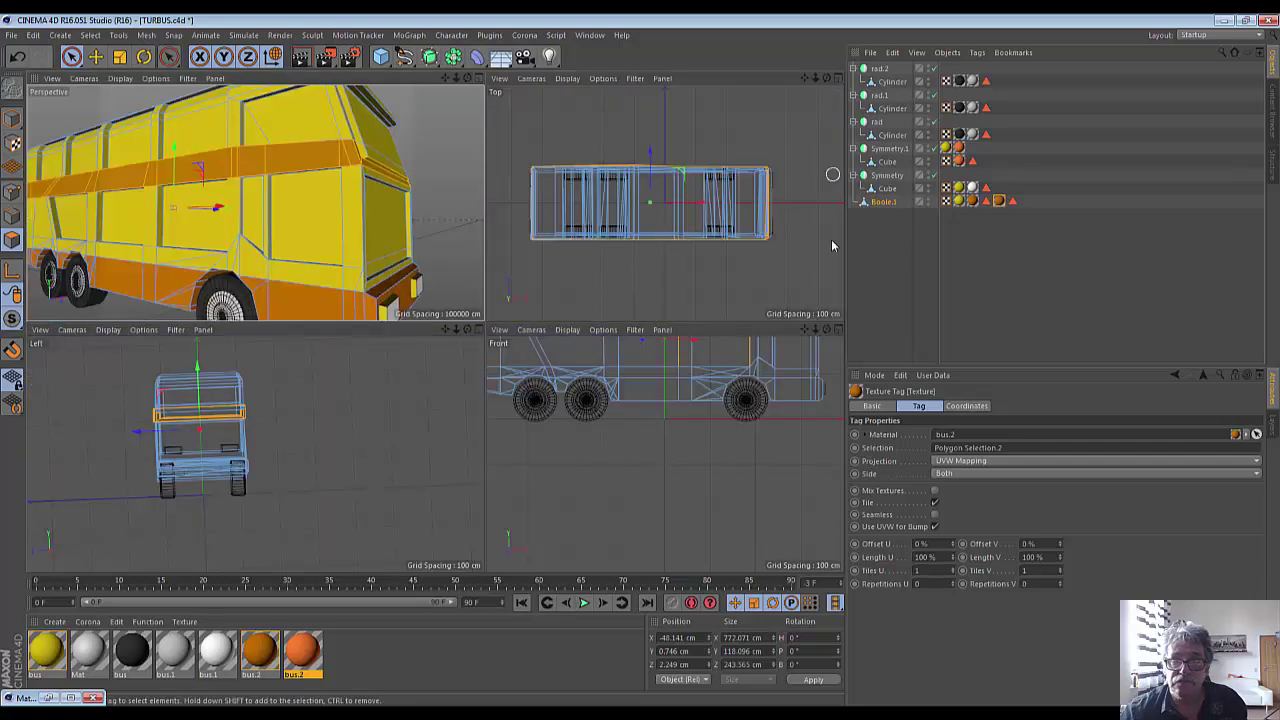
{"action": "left_click", "coordinate": [839, 330]}
{"action": "scroll", "coordinate": [614, 298], "scroll_direction": "up", "scroll_amount": 2}
{"action": "scroll", "coordinate": [611, 297], "scroll_direction": "up", "scroll_amount": 1}
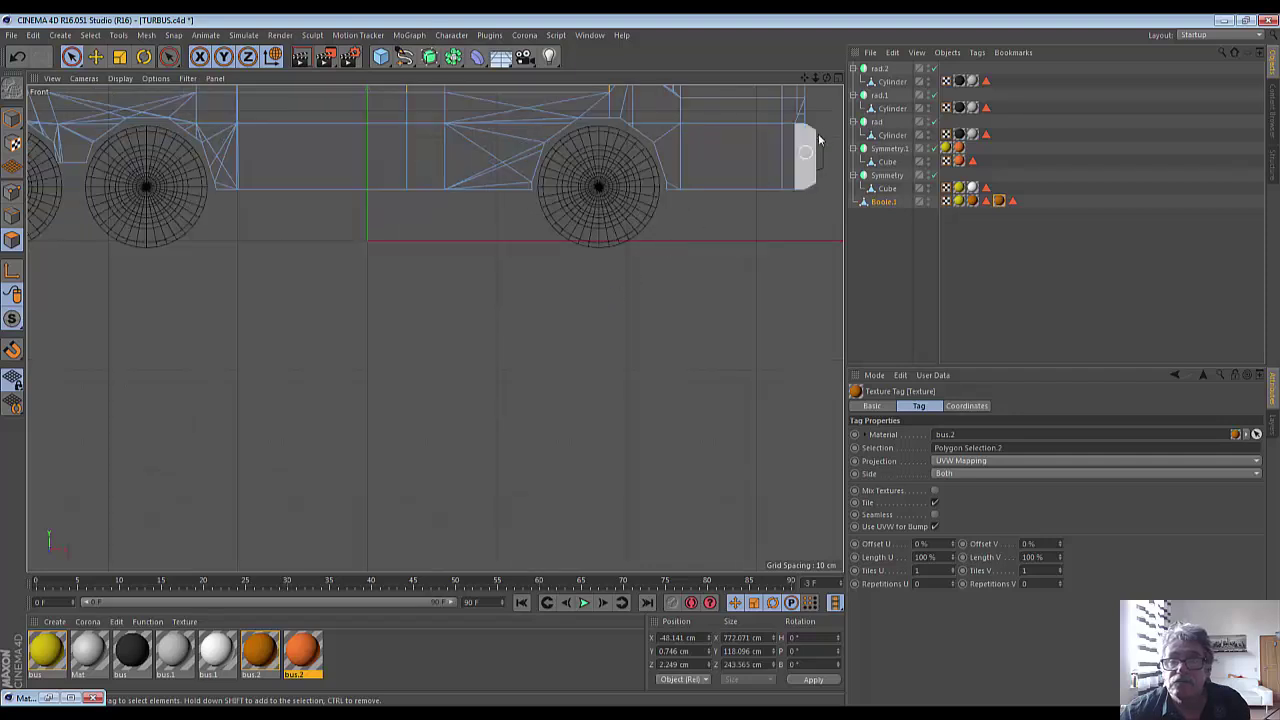
{"action": "middle_click_drag", "start_coordinate": [434, 160], "coordinate": [434, 335], "text": "alt"}
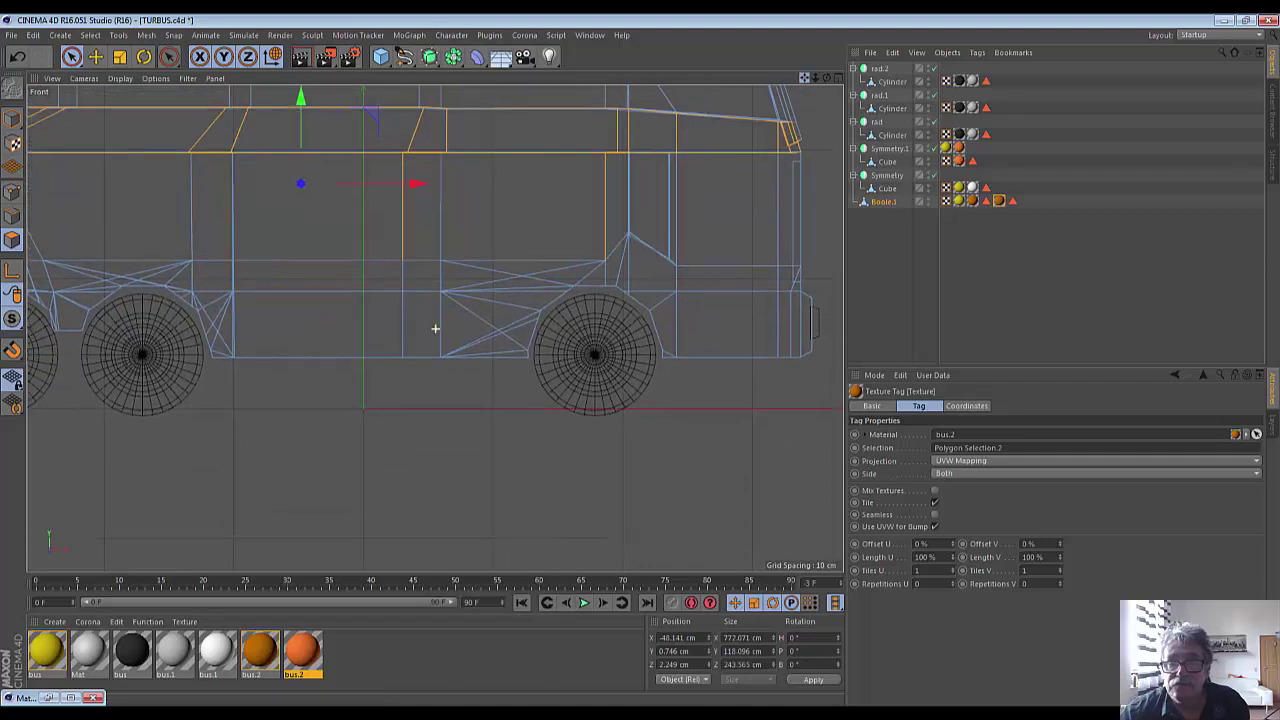
Select a window panel polygon in the Front view and bring up the tools list.
{"action": "left_click_drag", "start_coordinate": [628, 200], "coordinate": [631, 268]}
{"action": "left_click", "coordinate": [701, 261]}
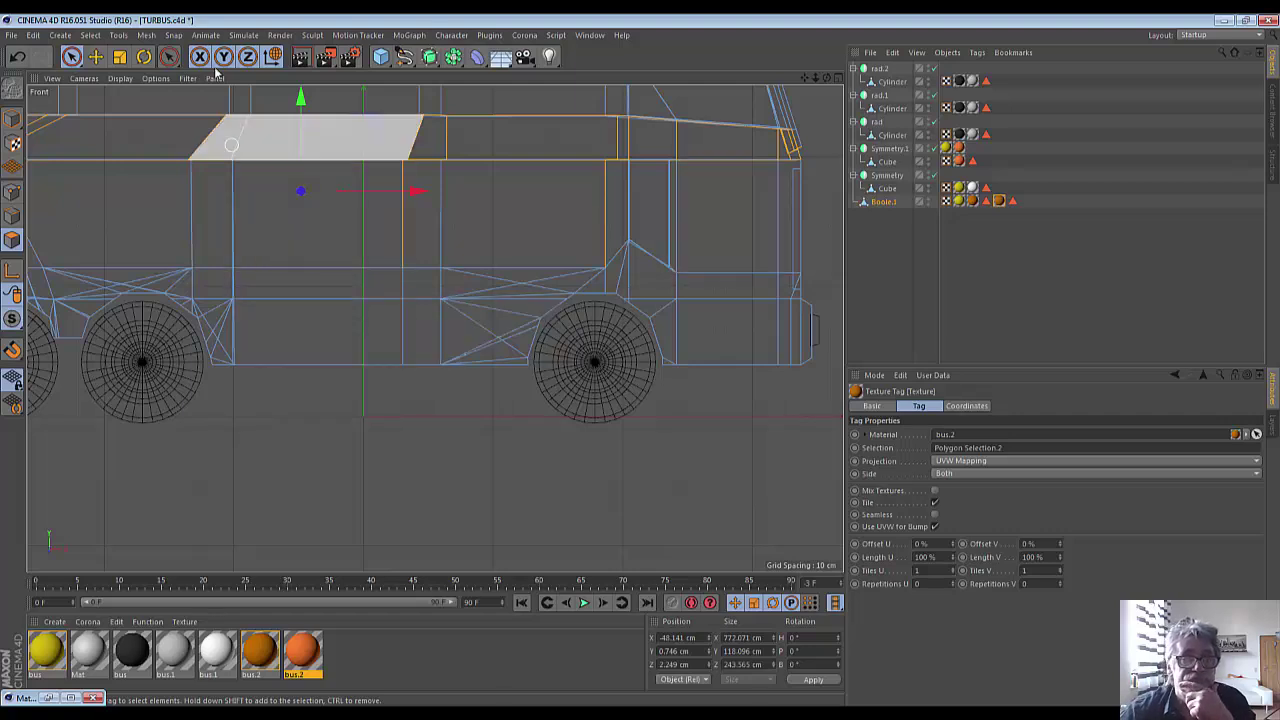
{"action": "left_click", "coordinate": [172, 57]}
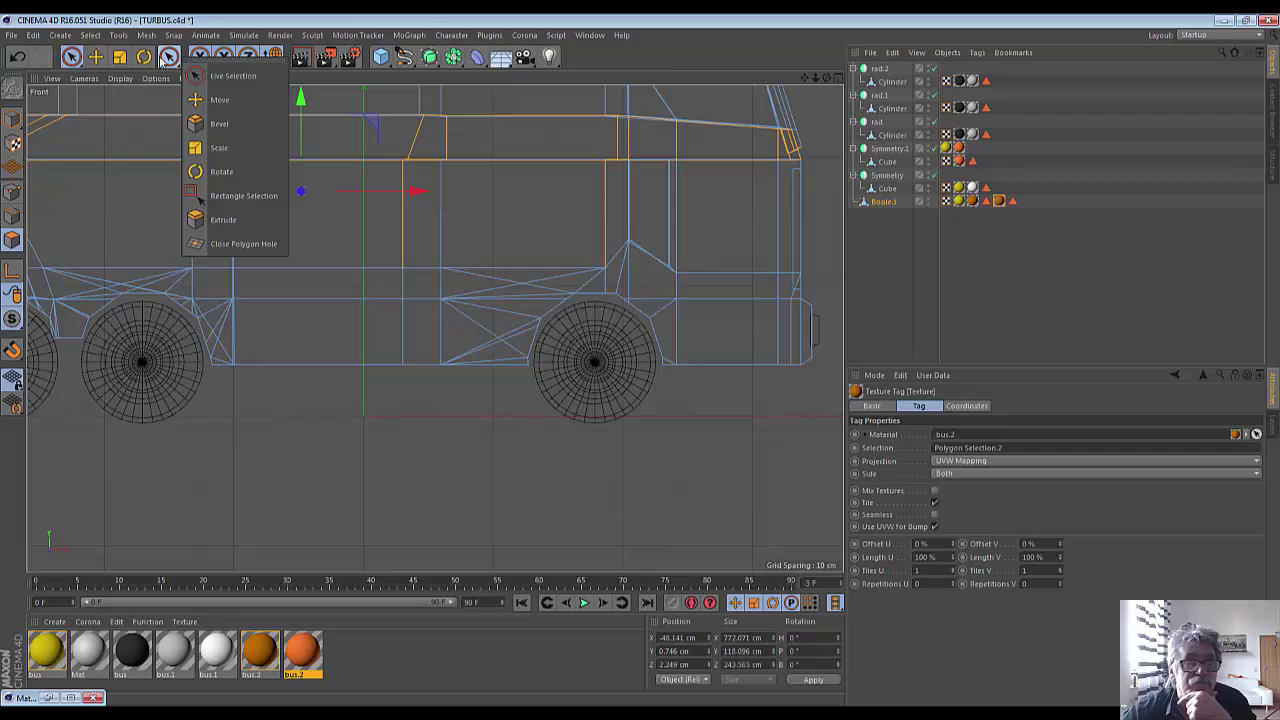
{"action": "left_click", "coordinate": [168, 60]}
{"action": "left_click", "coordinate": [170, 58]}
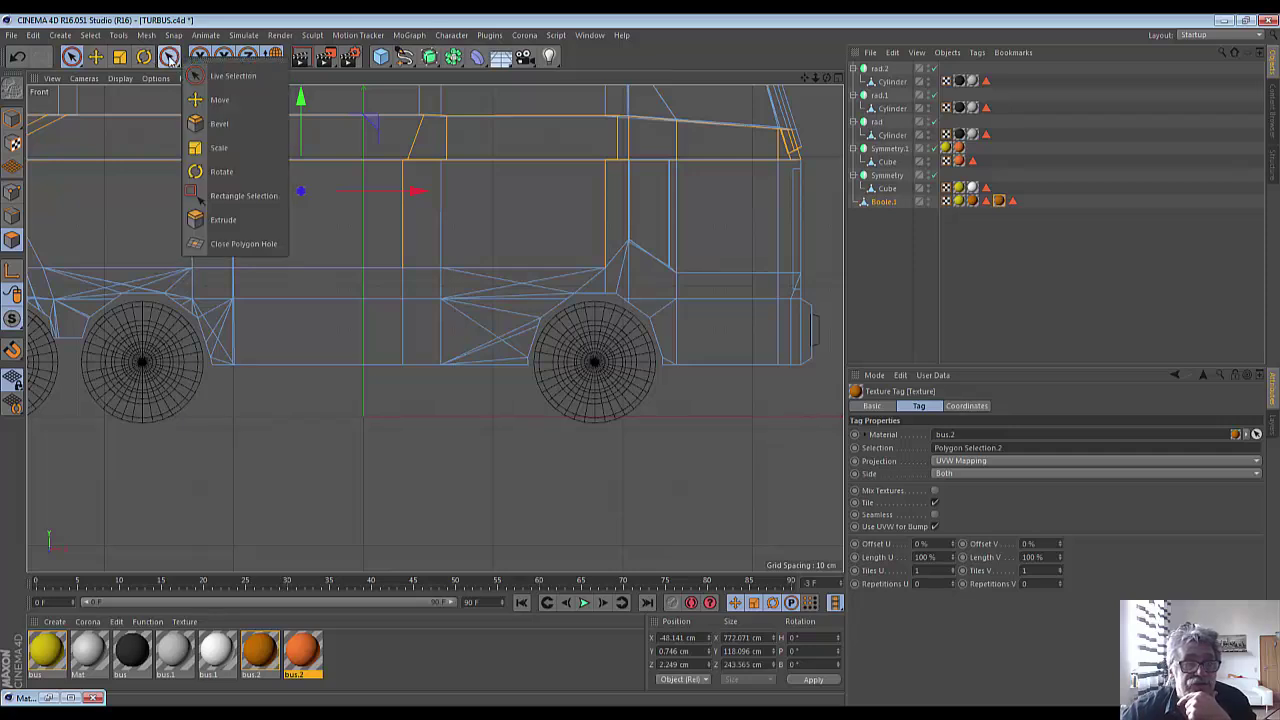
Cut new edges across the body above the wheel with the Knife tool.
{"action": "right_click", "coordinate": [746, 432]}
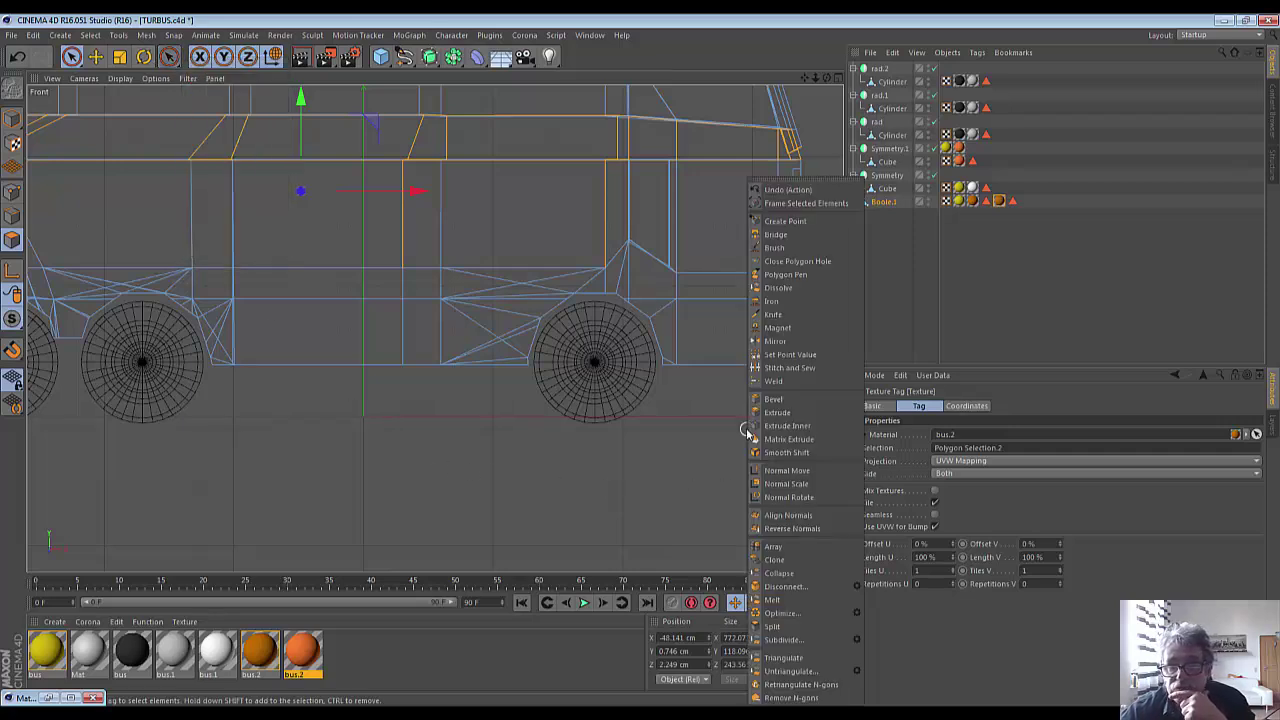
{"action": "left_click", "coordinate": [774, 314]}
{"action": "left_click_drag", "start_coordinate": [596, 268], "coordinate": [599, 268]}
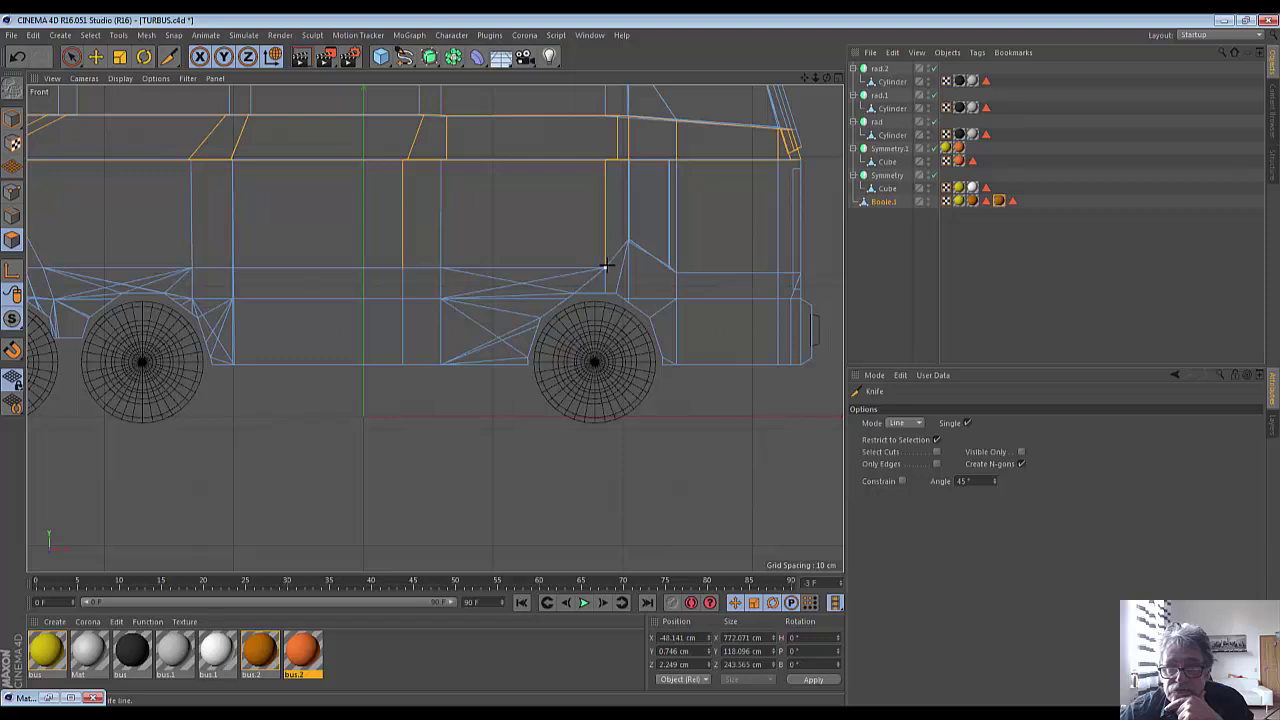
{"action": "left_click_drag", "start_coordinate": [605, 267], "coordinate": [678, 273]}
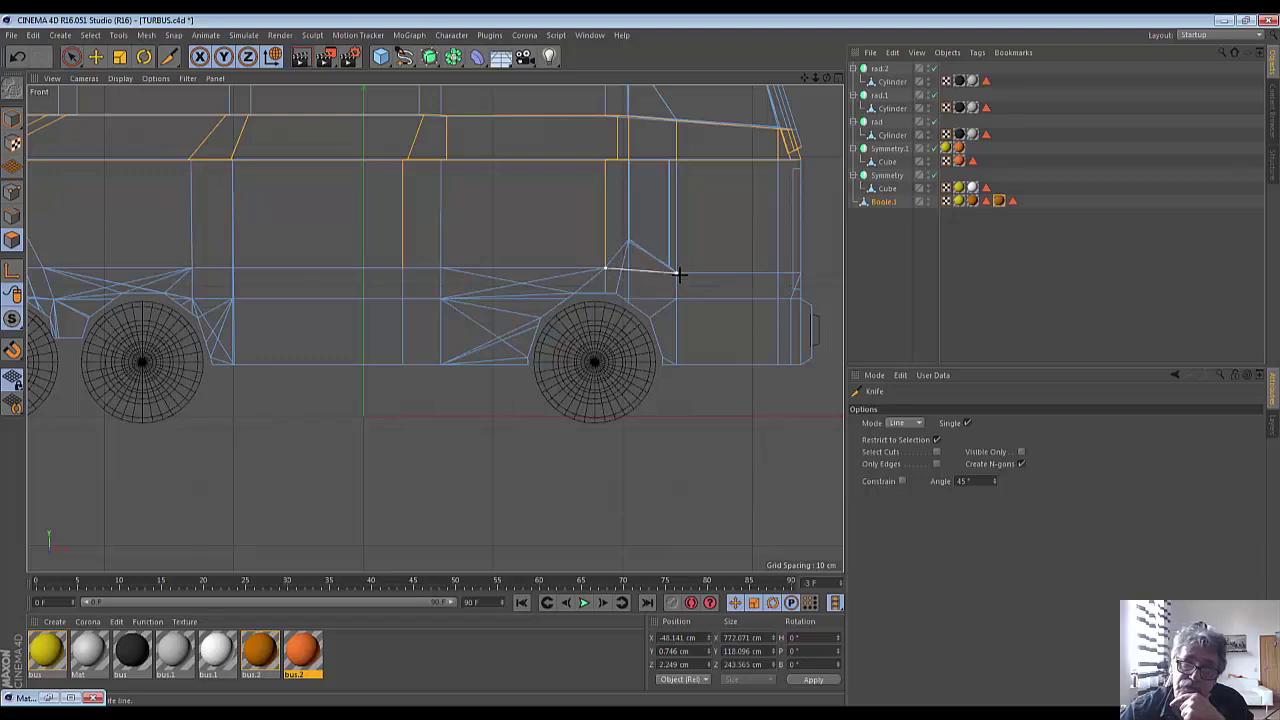
{"action": "left_click_drag", "start_coordinate": [678, 273], "coordinate": [602, 268]}
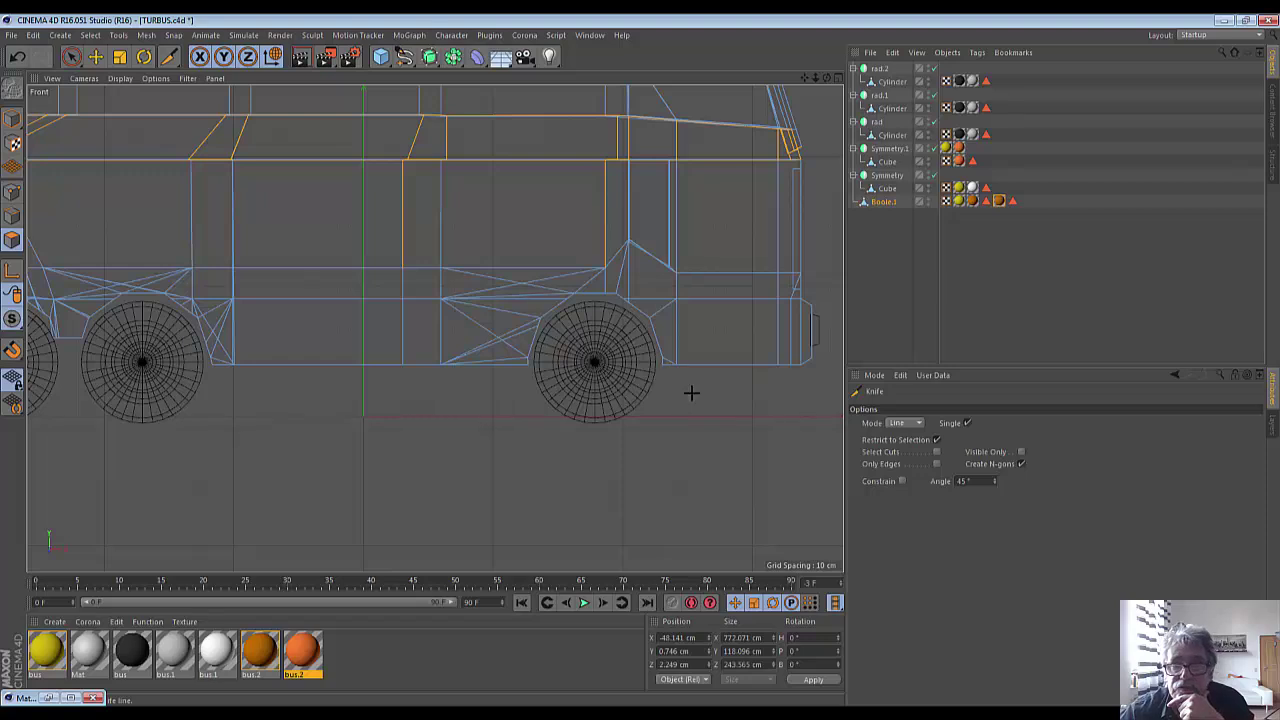
{"action": "scroll", "coordinate": [692, 395], "scroll_direction": "up", "scroll_amount": 1}
{"action": "scroll", "coordinate": [697, 403], "scroll_direction": "up", "scroll_amount": 3}
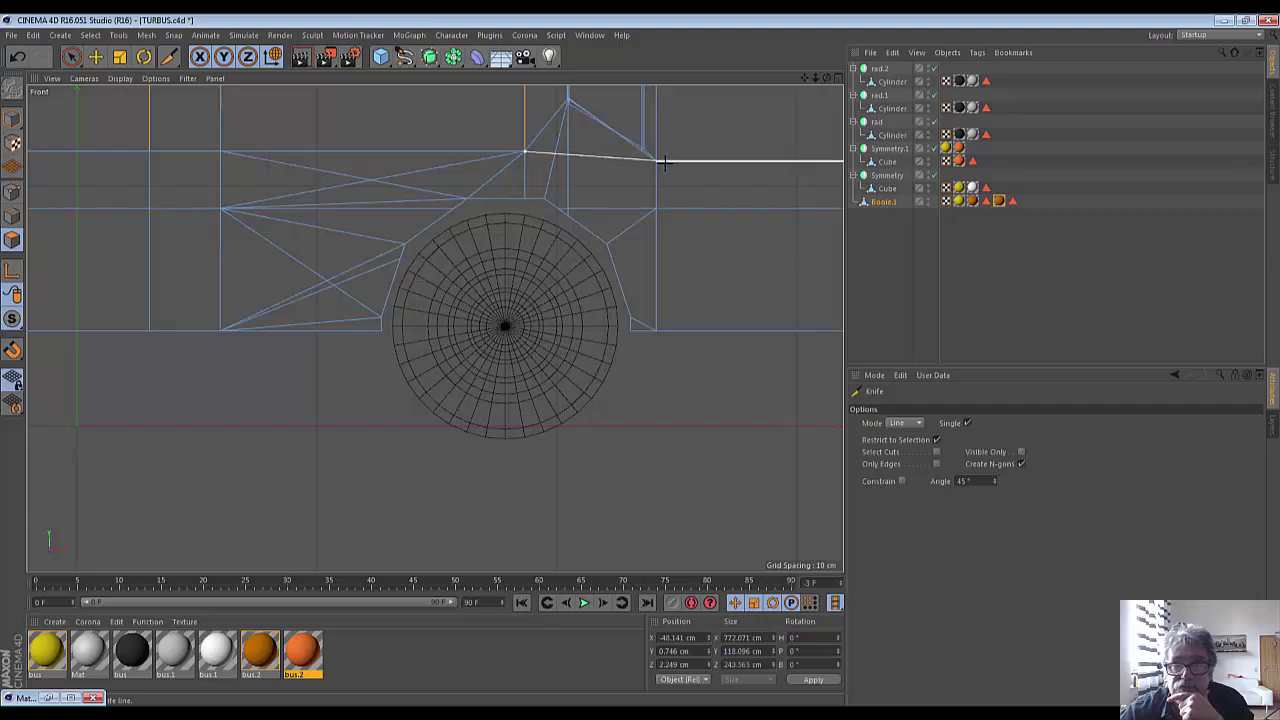
Switch to Edges mode and return to the four-viewport layout.
{"action": "left_click", "coordinate": [12, 192]}
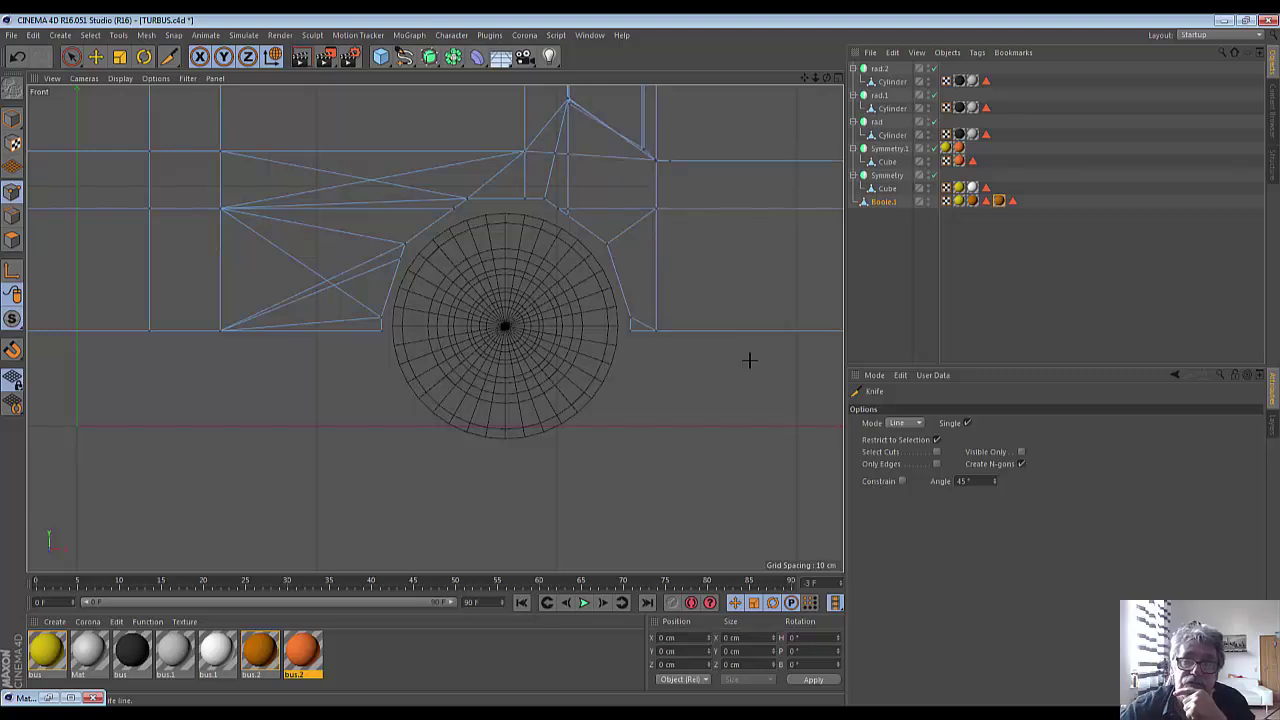
{"action": "scroll", "coordinate": [749, 360], "scroll_direction": "down", "scroll_amount": 2}
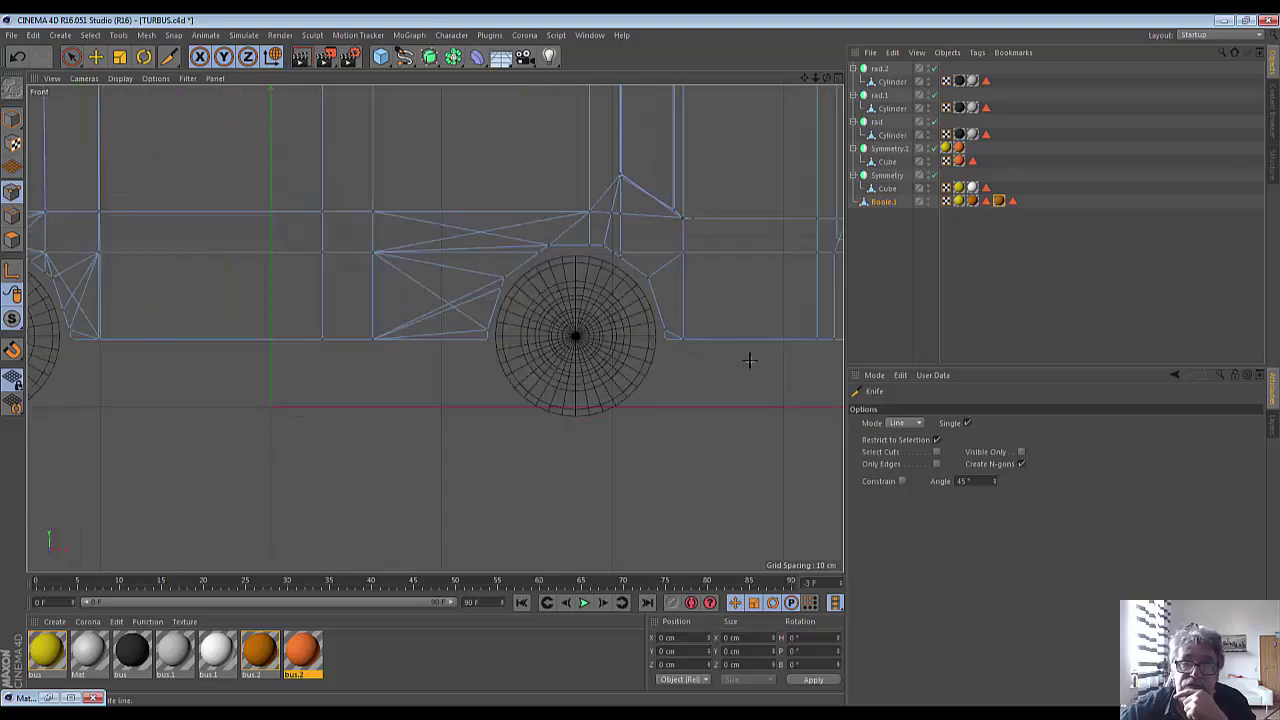
{"action": "scroll", "coordinate": [749, 360], "scroll_direction": "down", "scroll_amount": 1}
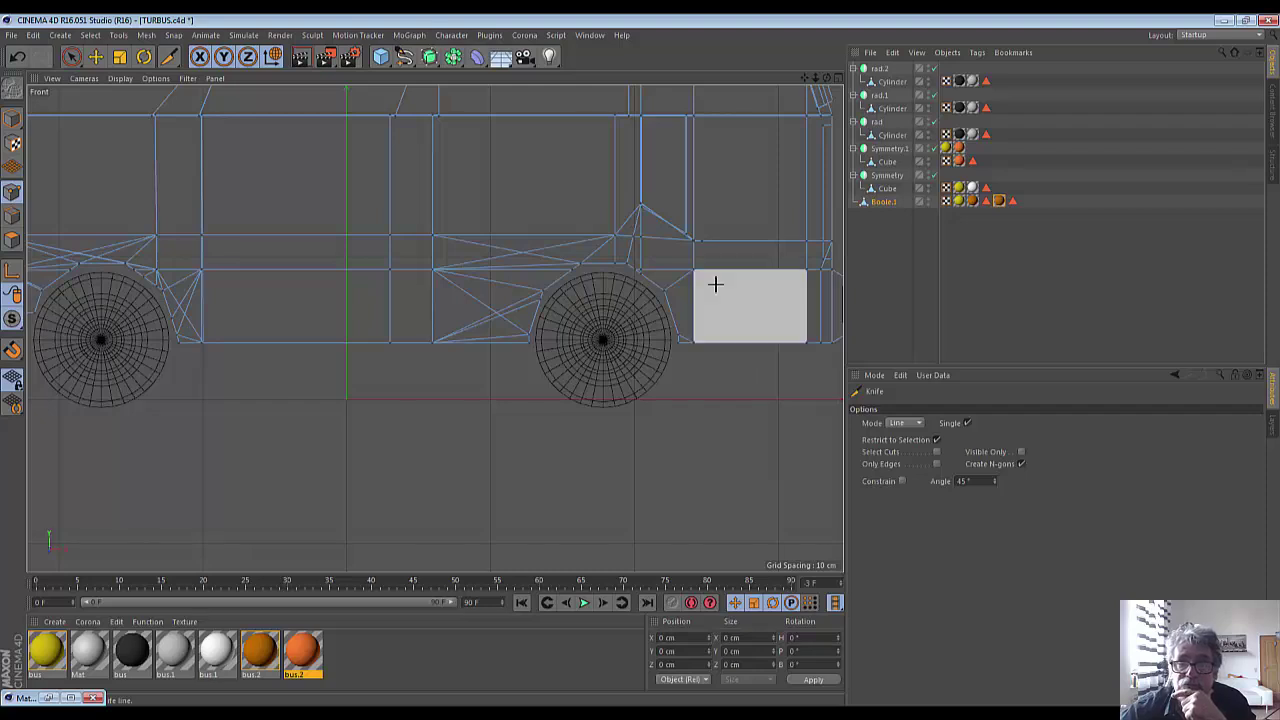
{"action": "left_click", "coordinate": [838, 79]}
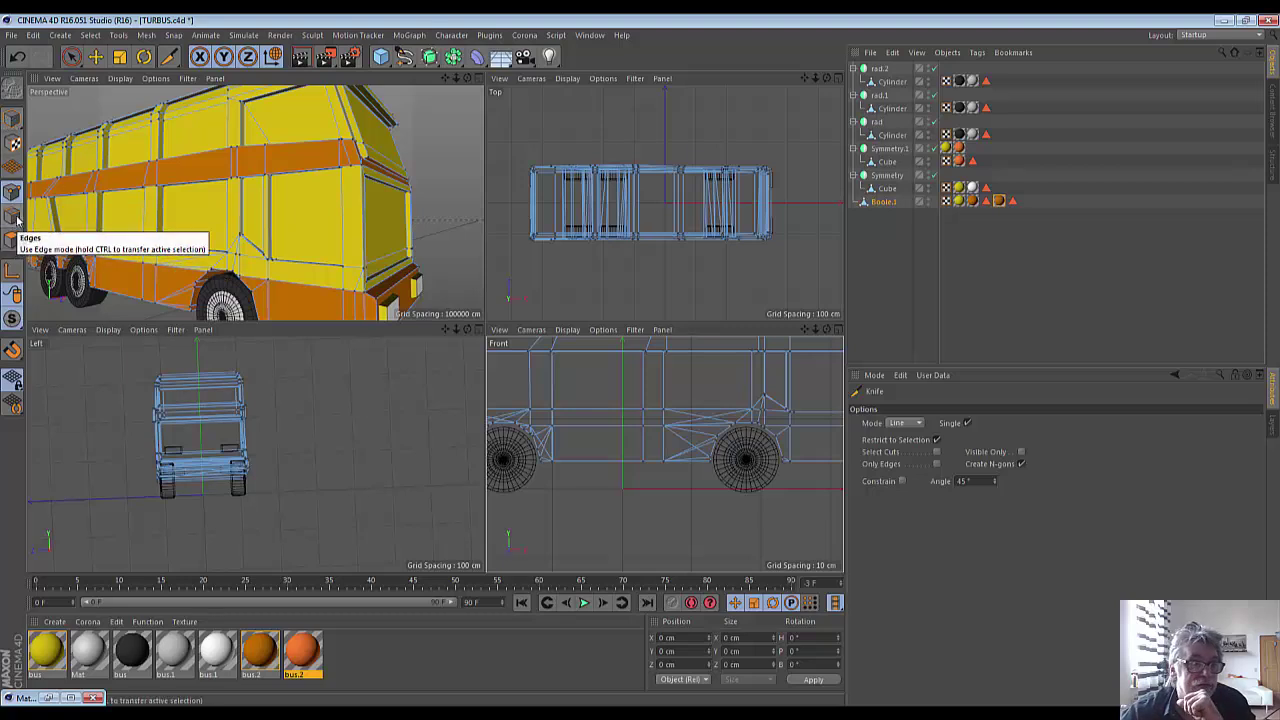
Switch from the Knife to Live Selection and select the Boole.1 object.
{"action": "left_click", "coordinate": [73, 62]}
{"action": "left_click", "coordinate": [300, 286]}
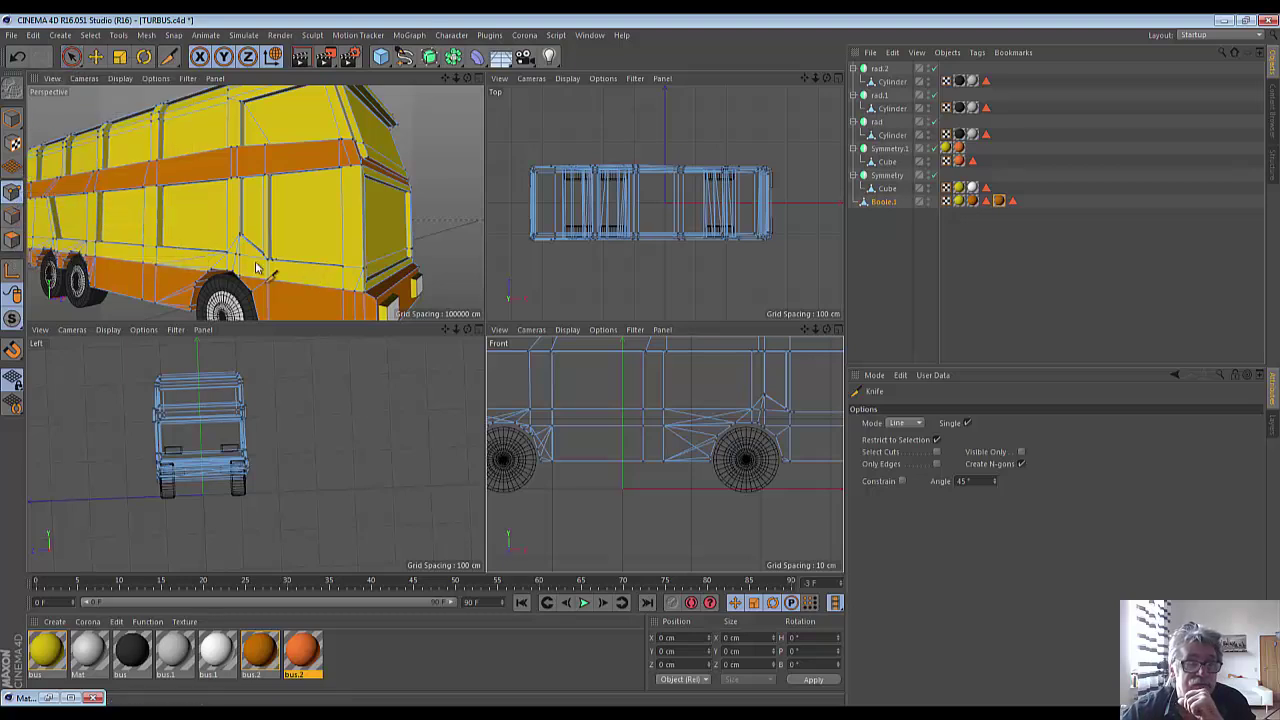
{"action": "left_click", "coordinate": [73, 56]}
{"action": "left_click", "coordinate": [130, 76]}
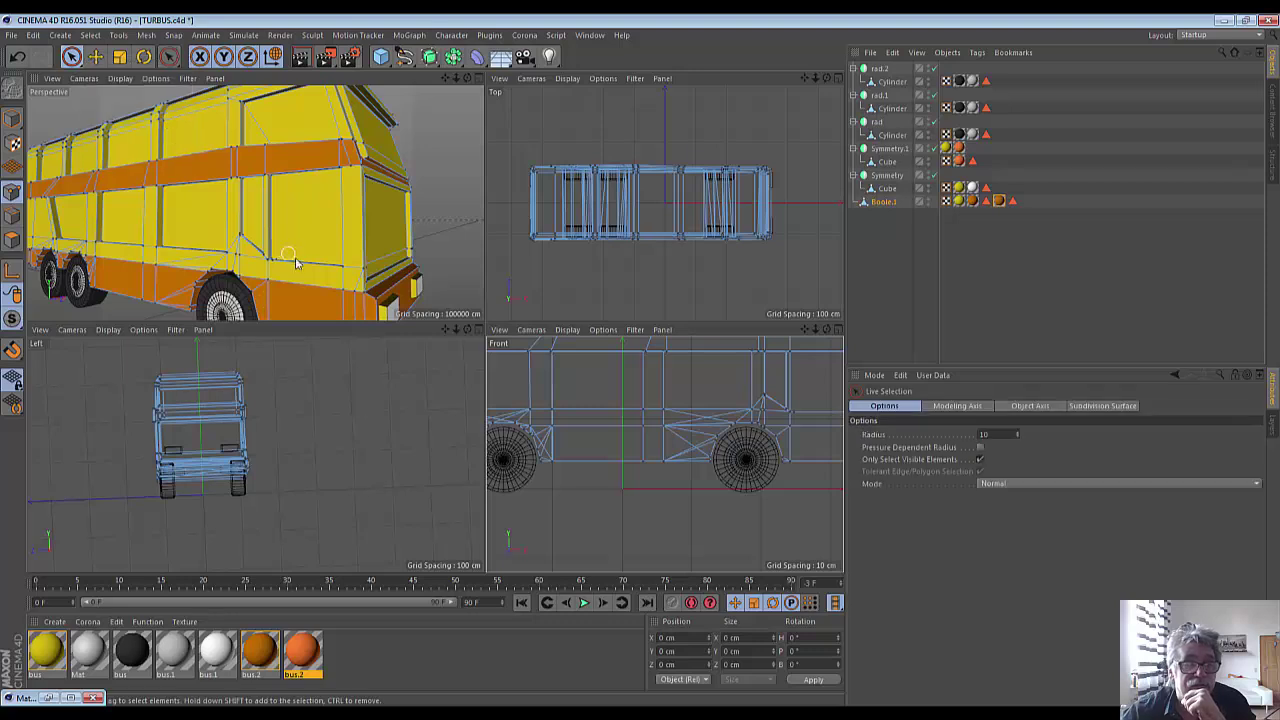
{"action": "left_click", "coordinate": [884, 202]}
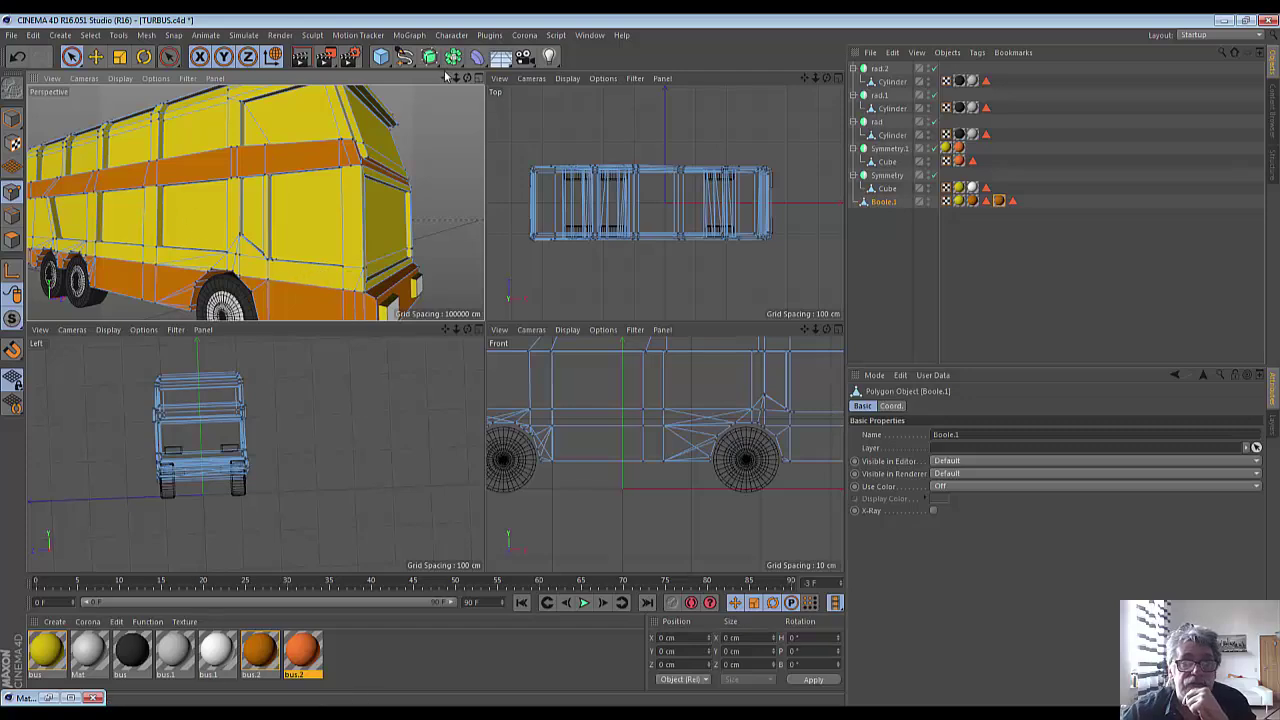
Maximize the Perspective view, zoom out, and switch to Polygon mode.
{"action": "left_click", "coordinate": [478, 78]}
{"action": "scroll", "coordinate": [547, 377], "scroll_direction": "down", "scroll_amount": 3}
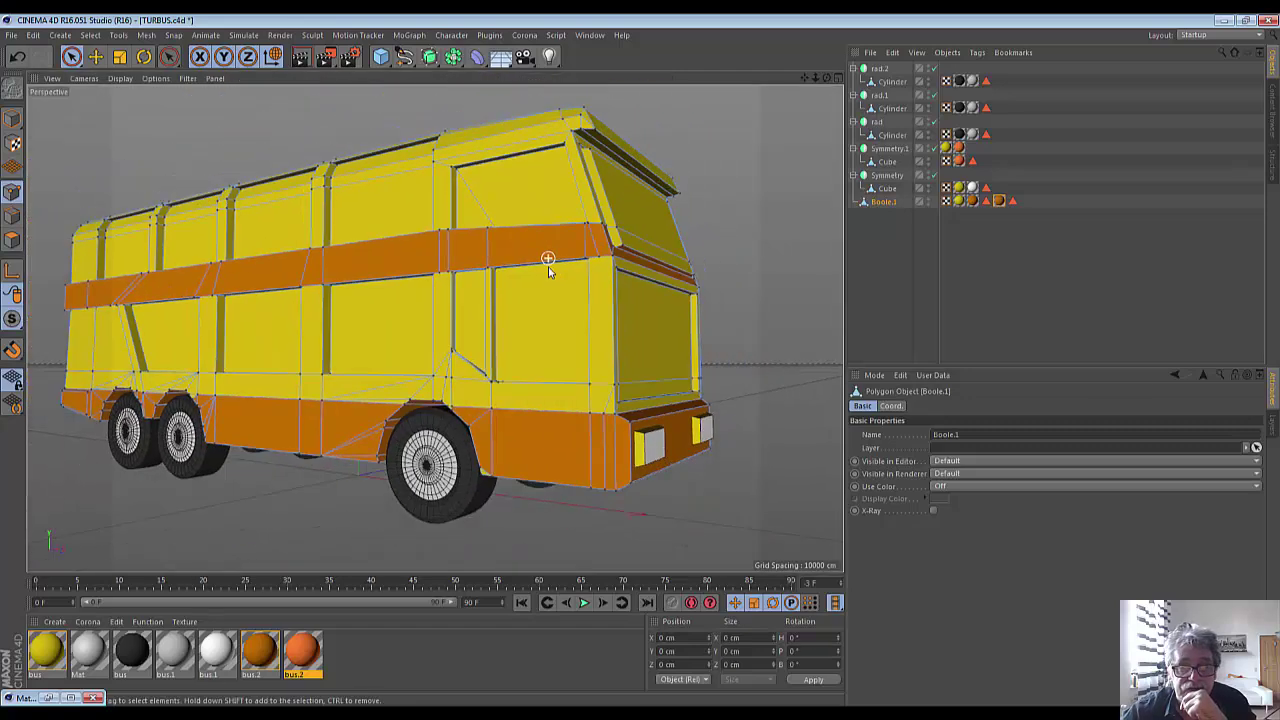
{"action": "scroll", "coordinate": [547, 377], "scroll_direction": "down", "scroll_amount": 2}
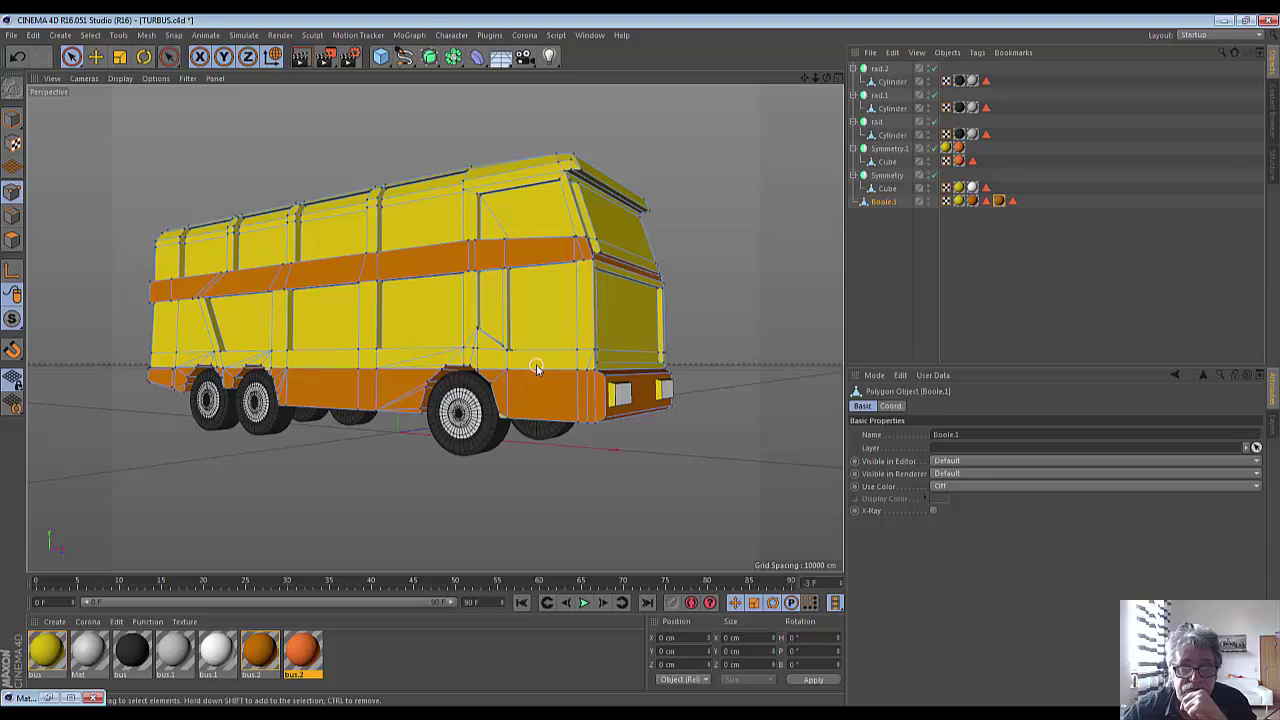
{"action": "left_click", "coordinate": [12, 240]}
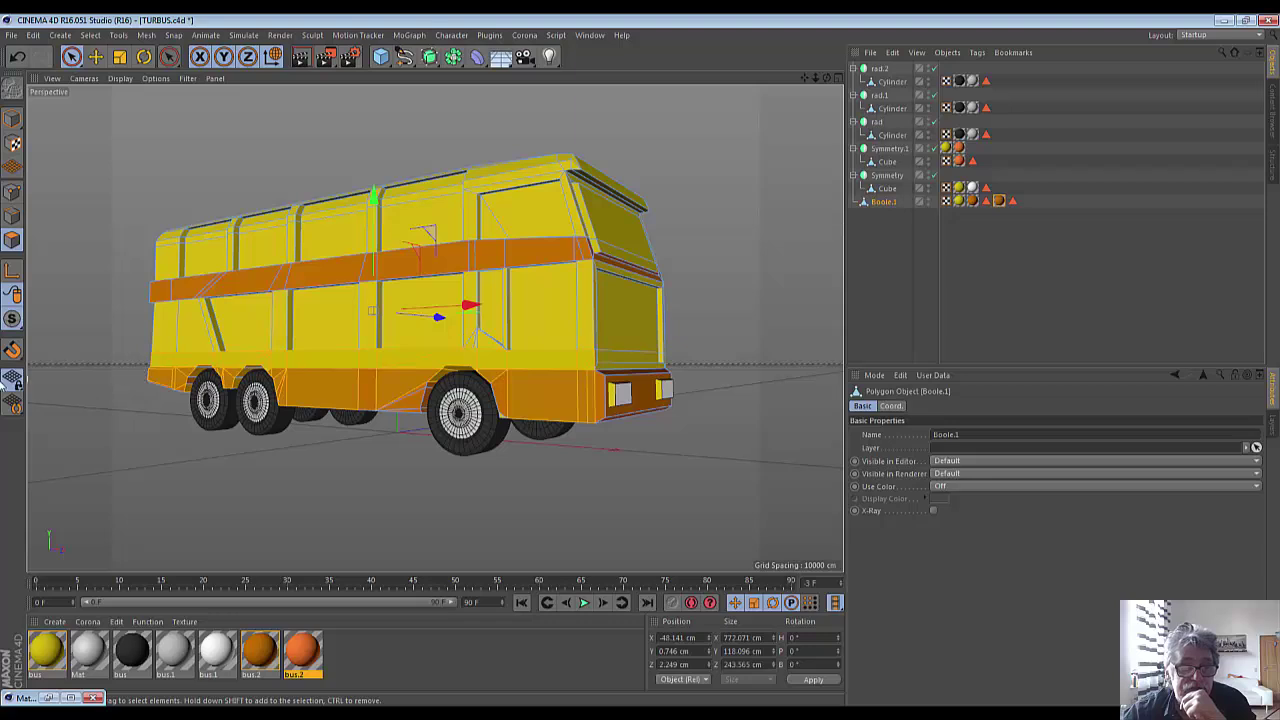
Select the lower-side polygons of Boole.1, checking them from the rear, front and sides.
{"action": "left_click", "coordinate": [172, 366]}
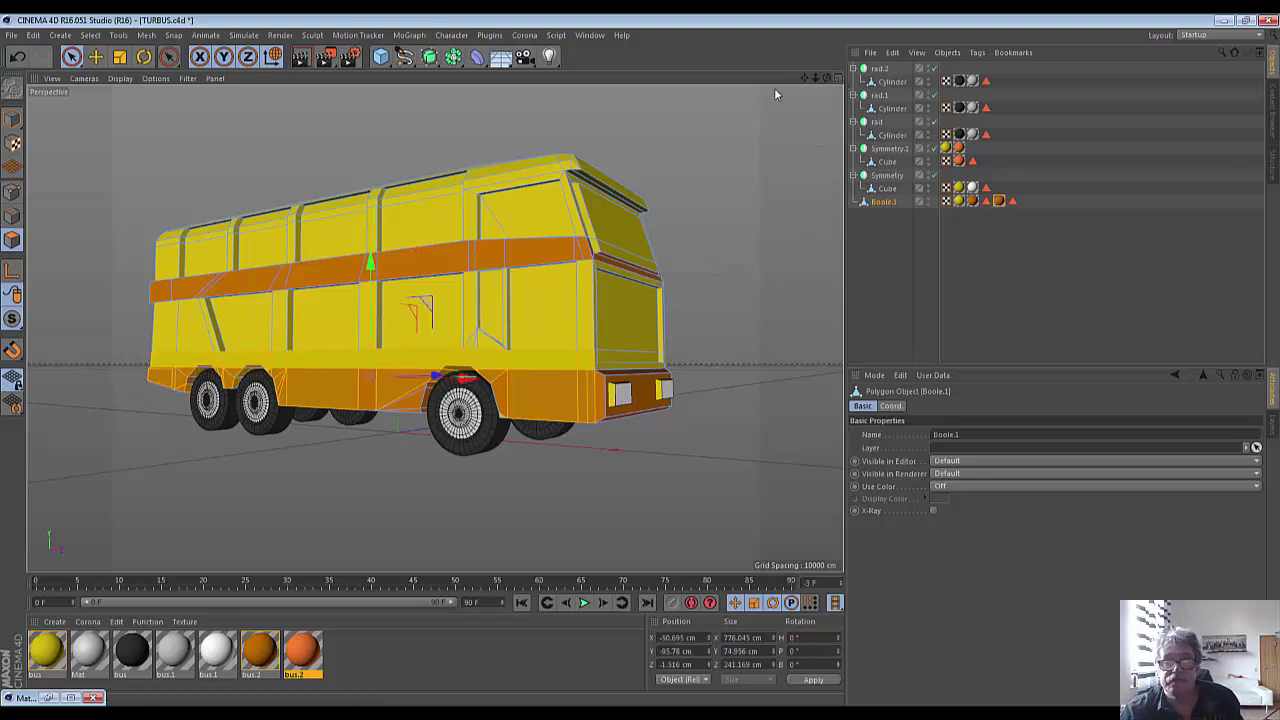
{"action": "left_click_drag", "start_coordinate": [826, 77], "coordinate": [600, 80]}
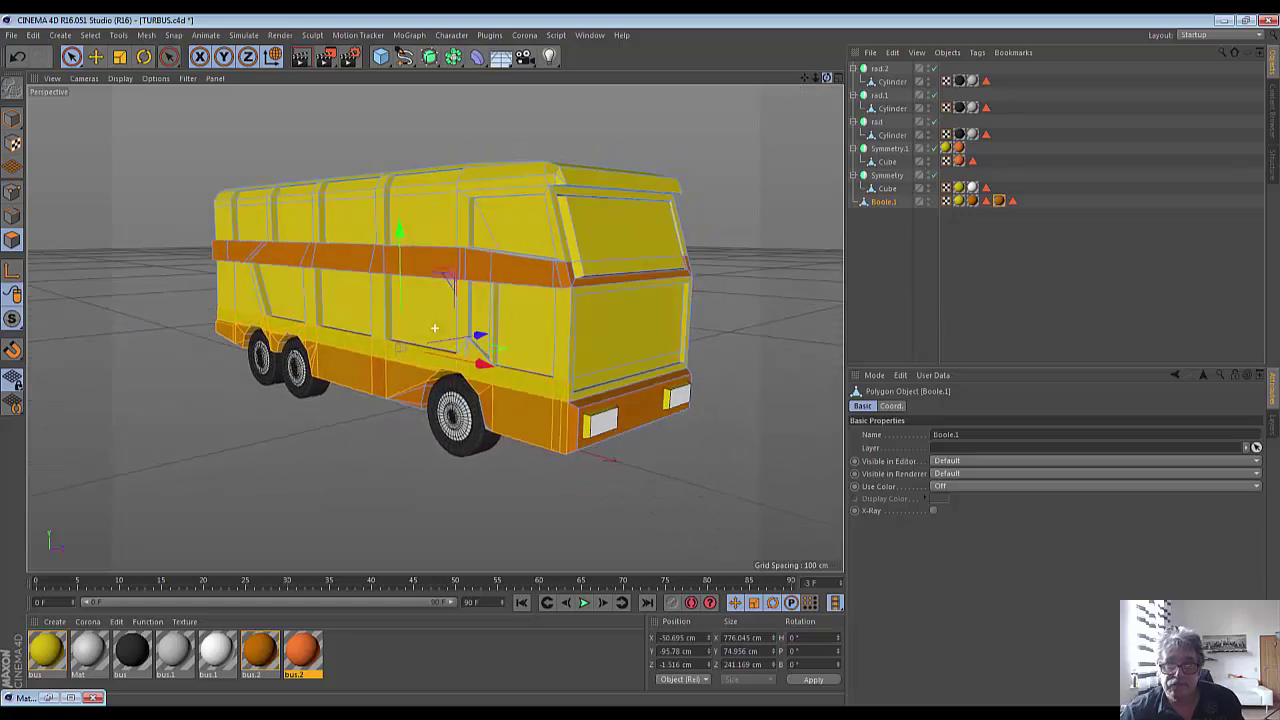
{"action": "left_click_drag", "start_coordinate": [434, 328], "coordinate": [498, 457]}
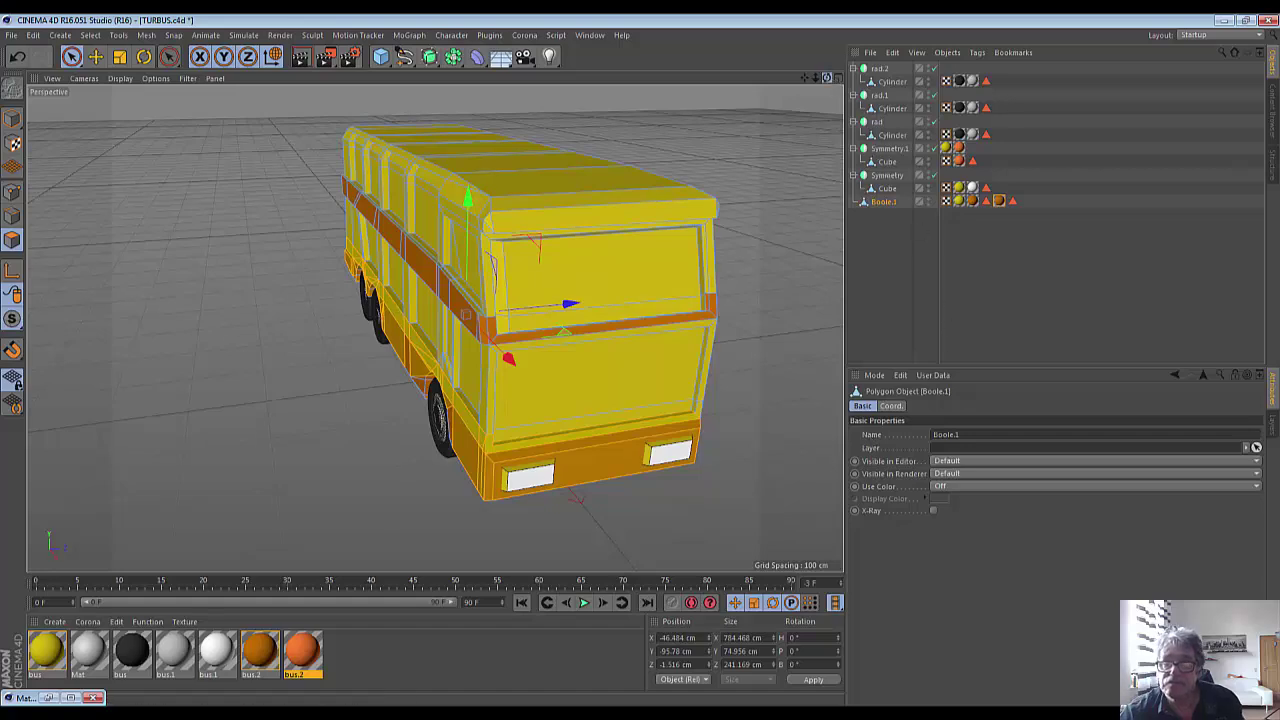
{"action": "left_click_drag", "start_coordinate": [465, 313], "coordinate": [469, 447], "text": "alt"}
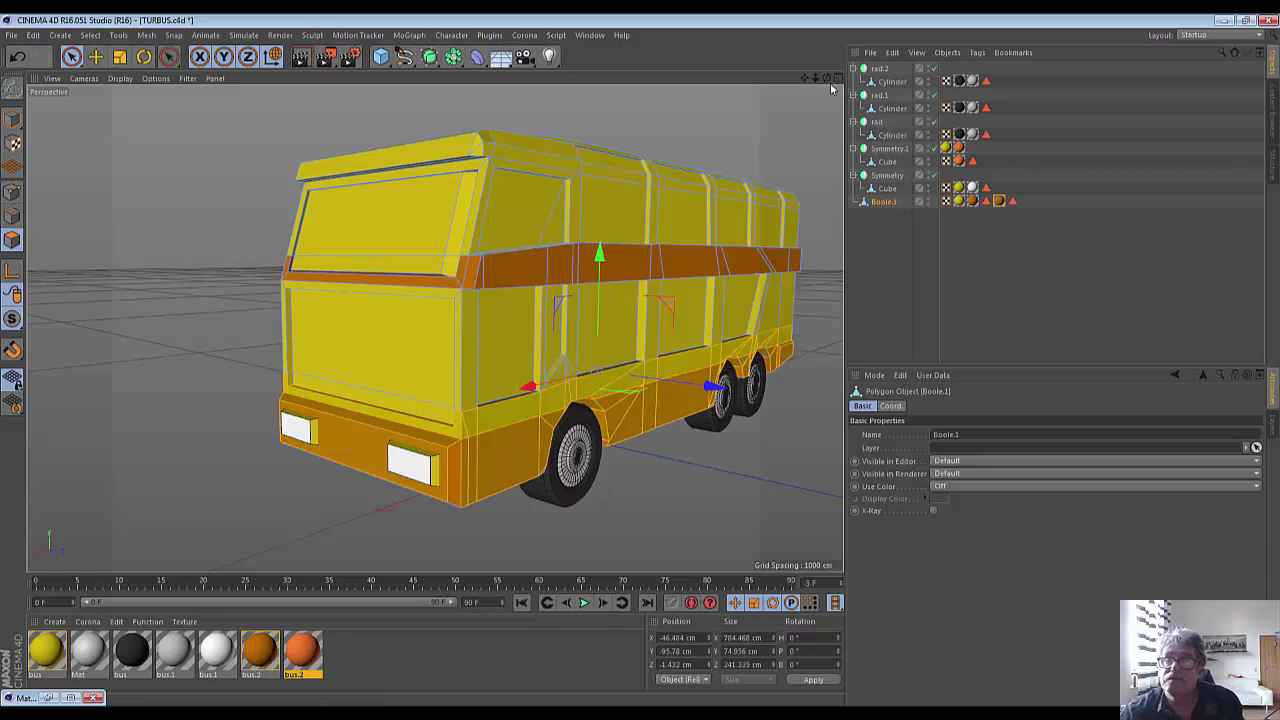
{"action": "left_click_drag", "start_coordinate": [828, 83], "coordinate": [434, 327]}
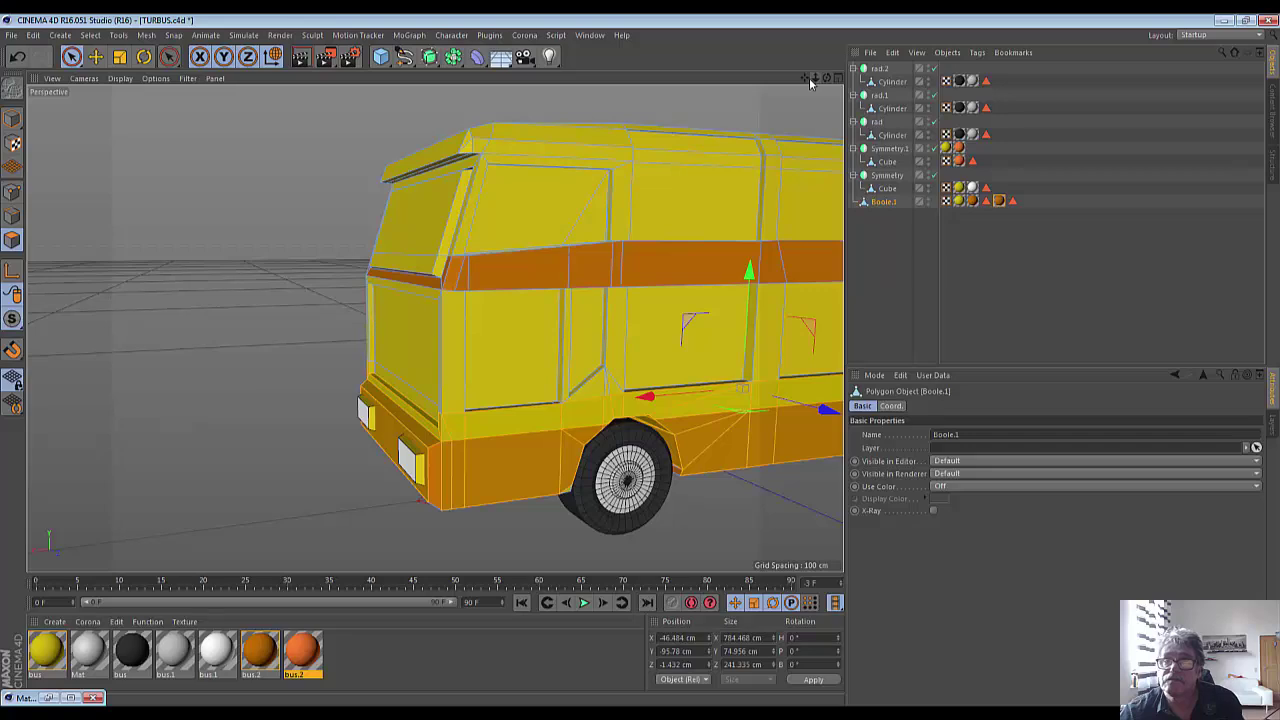
{"action": "left_click_drag", "start_coordinate": [811, 83], "coordinate": [435, 328]}
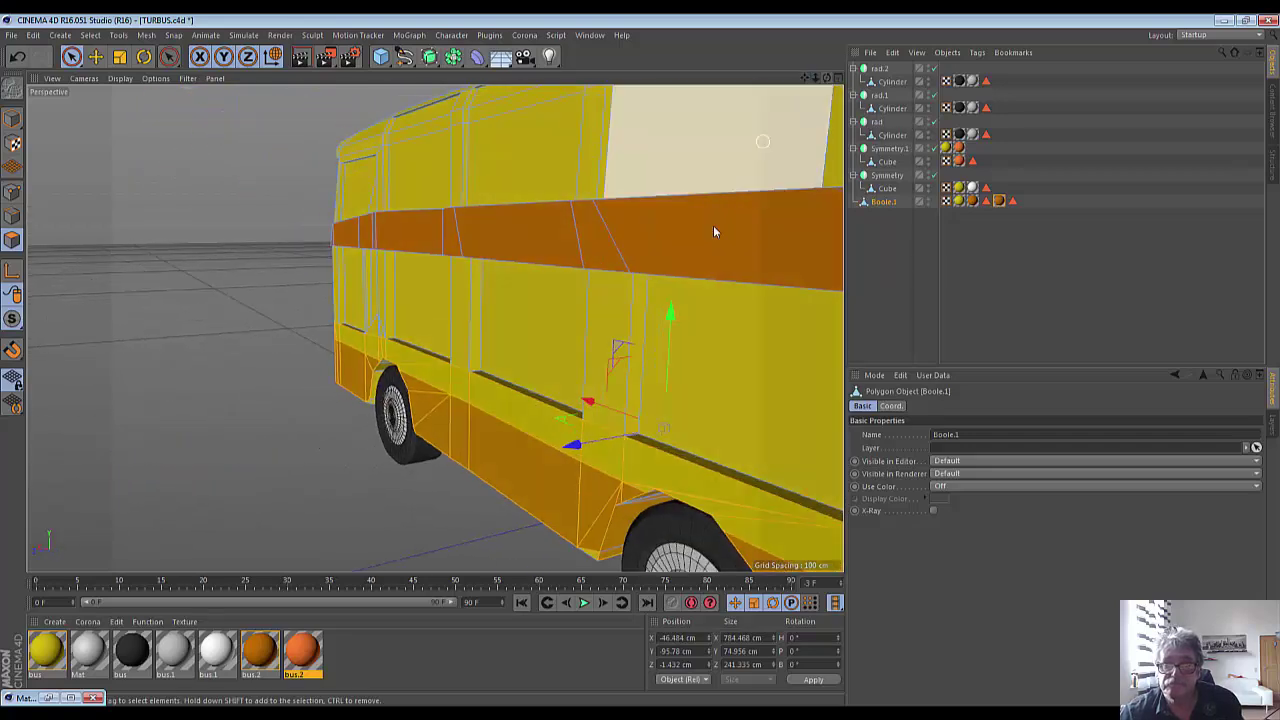
{"action": "left_click_drag", "start_coordinate": [713, 225], "coordinate": [683, 318], "text": "alt"}
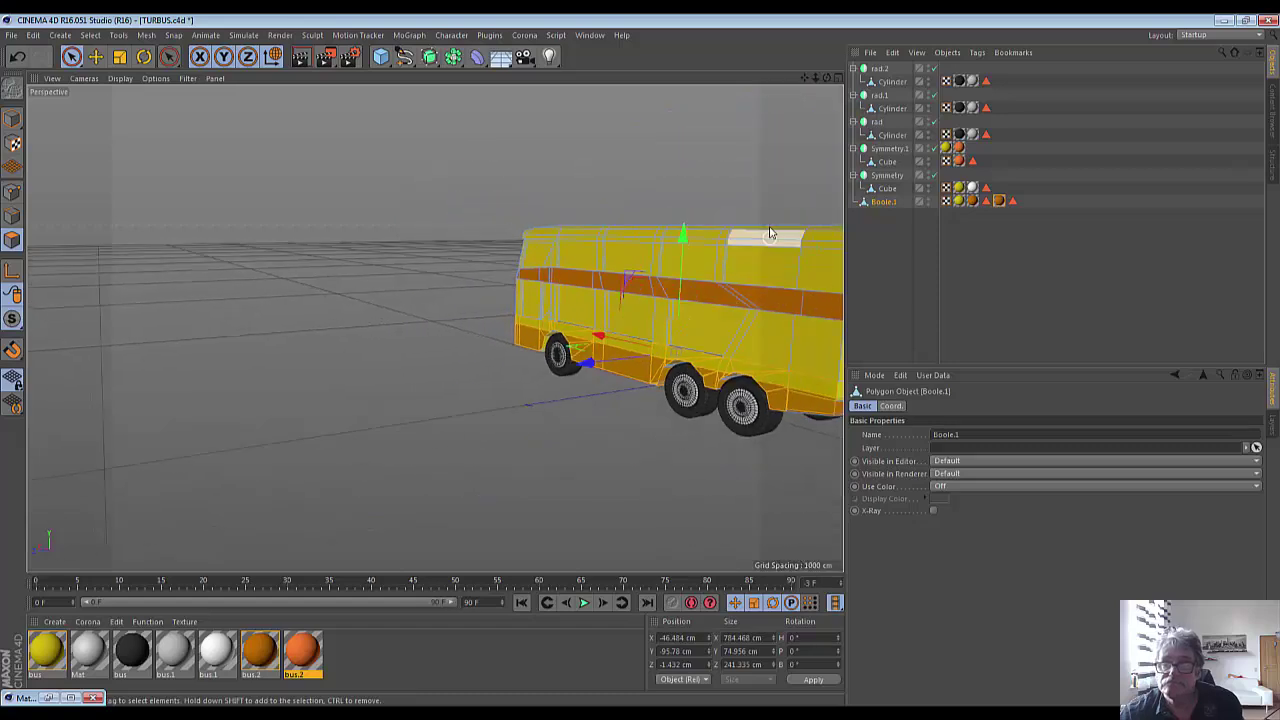
{"action": "mouse_move", "coordinate": [804, 77]}
{"action": "left_mouse_down"}
{"action": "mouse_move", "coordinate": [435, 328]}
{"action": "mouse_move", "coordinate": [773, 135]}
{"action": "left_mouse_up"}
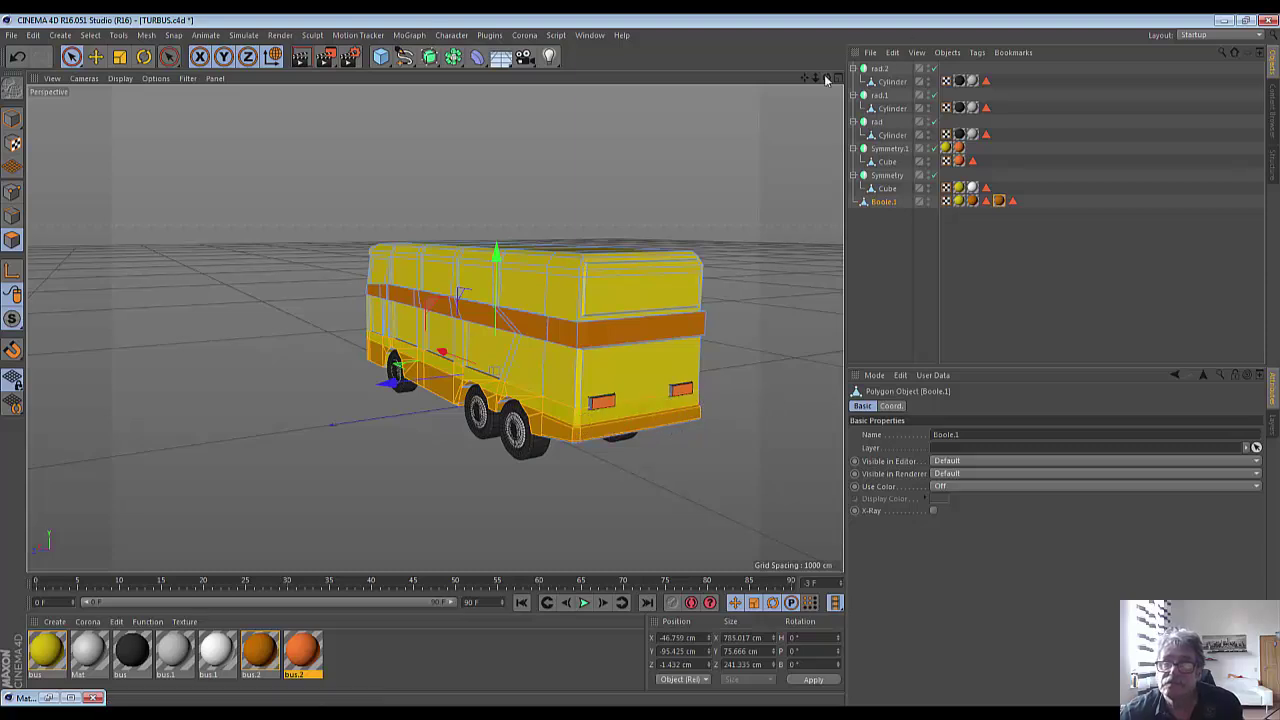
{"action": "left_click_drag", "start_coordinate": [762, 337], "coordinate": [434, 328], "text": "alt"}
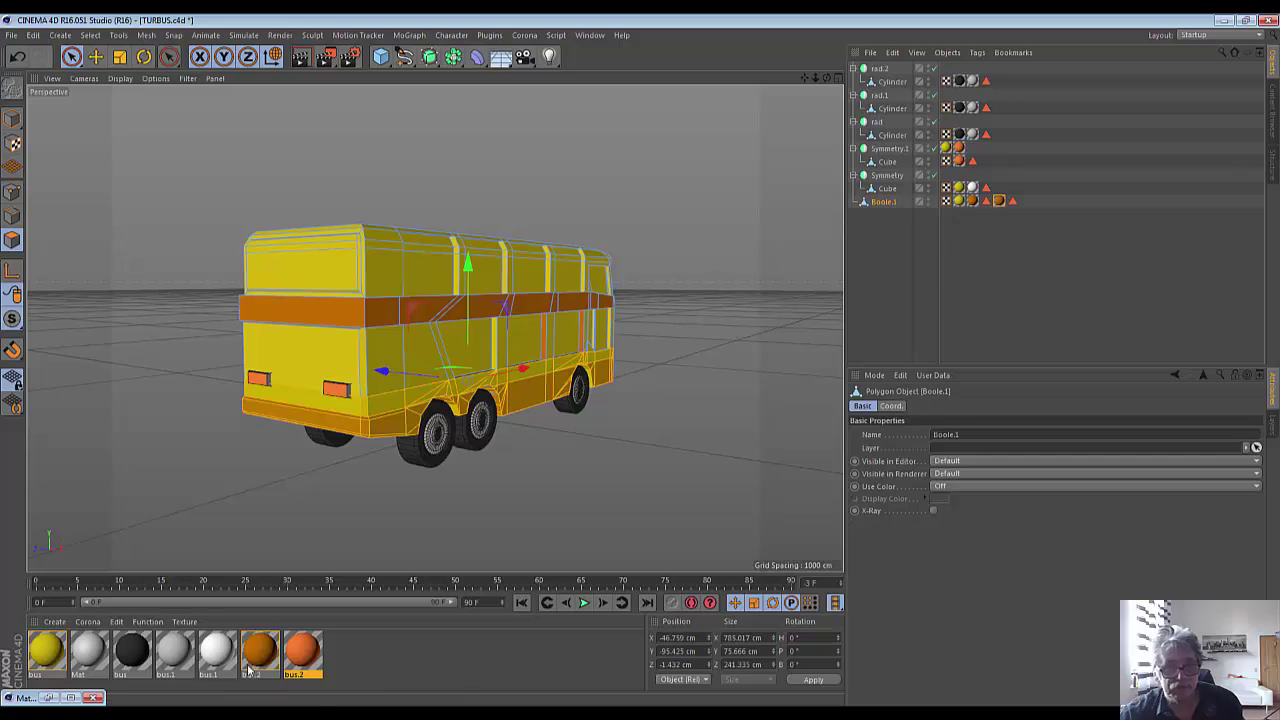
Drop bus.2 on the bus to add a Polygon Selection.3 texture tag.
{"action": "left_click_drag", "start_coordinate": [379, 416], "coordinate": [382, 417]}
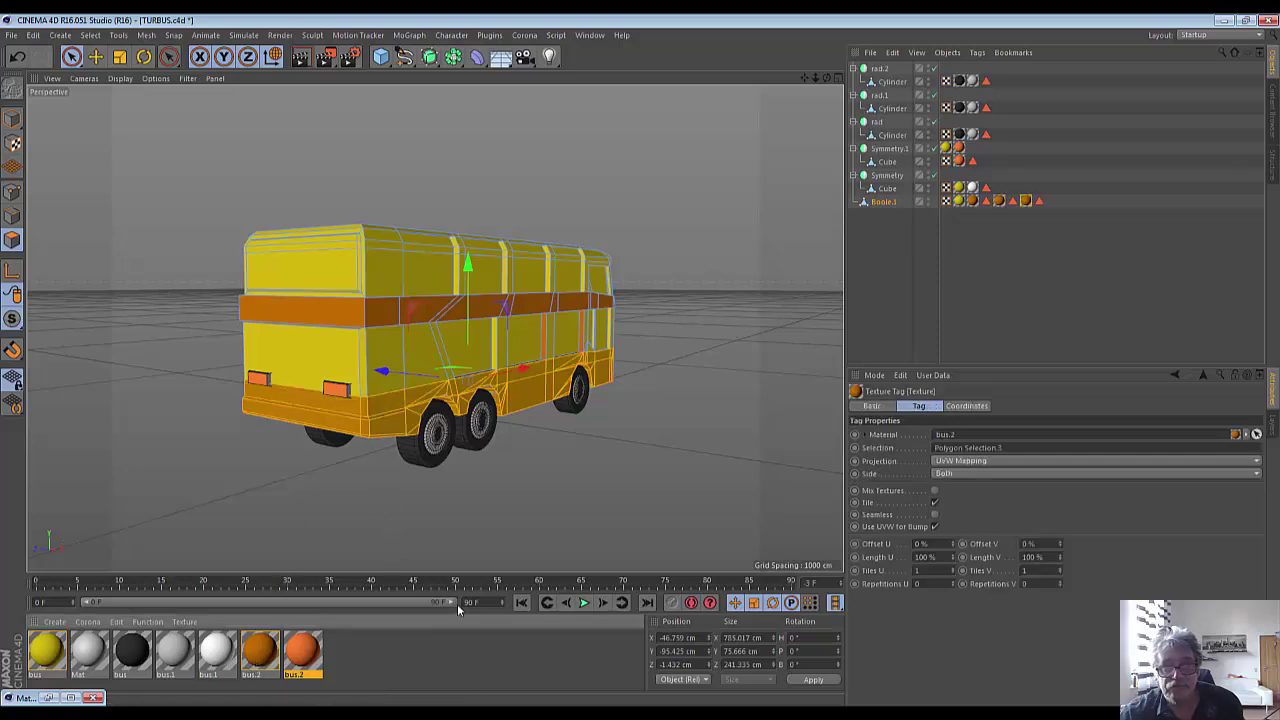
{"action": "left_click_drag", "start_coordinate": [828, 77], "coordinate": [729, 212]}
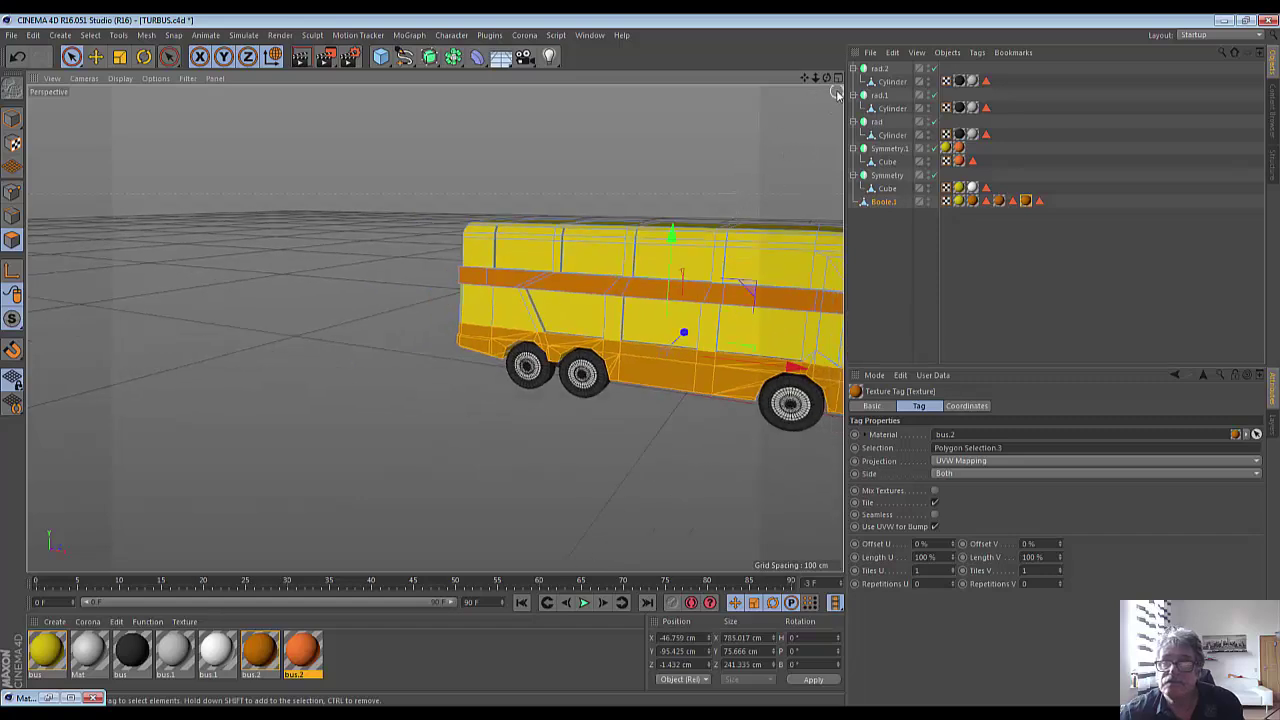
{"action": "mouse_move", "coordinate": [838, 92]}
{"action": "left_mouse_down"}
{"action": "mouse_move", "coordinate": [434, 328]}
{"action": "mouse_move", "coordinate": [766, 183]}
{"action": "left_mouse_up"}
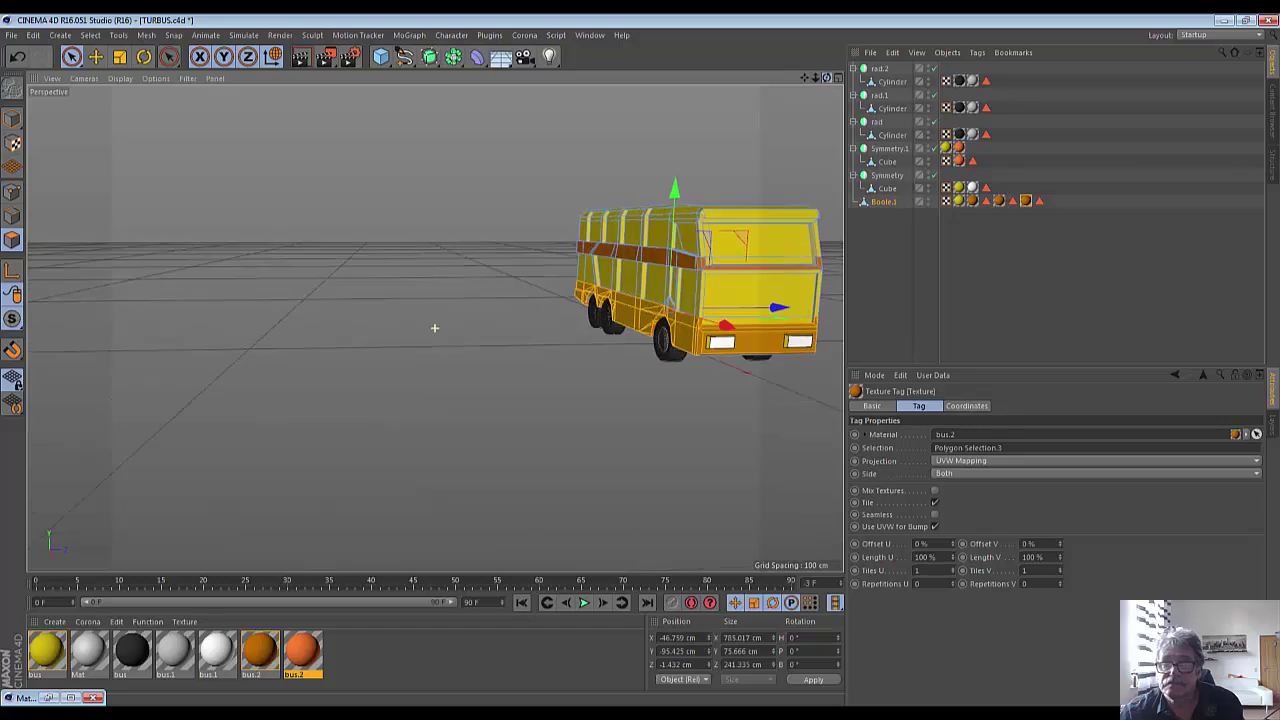
{"action": "left_click_drag", "start_coordinate": [434, 328], "coordinate": [434, 328]}
{"action": "left_click_drag", "start_coordinate": [800, 85], "coordinate": [690, 420]}
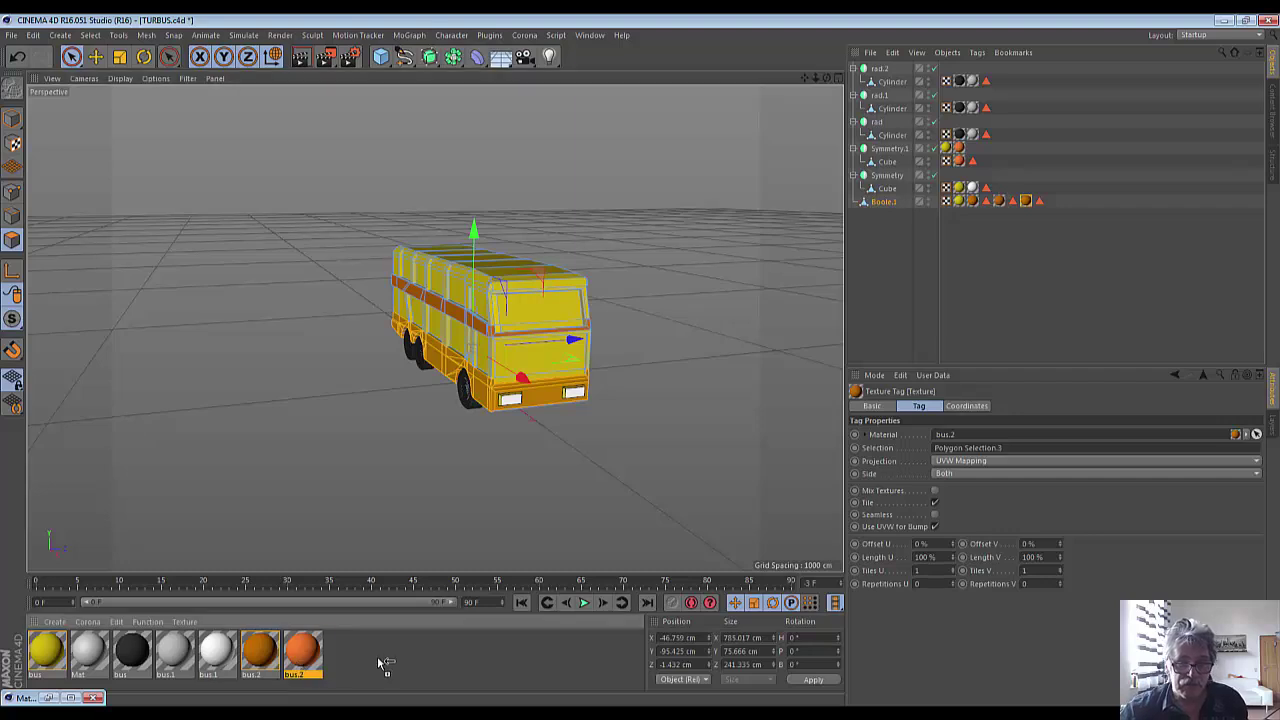
Duplicate bus.2 as bus.3 and change its colour to blue, RGB 0, 138, 208.
{"action": "key", "text": "ctrl+v"}
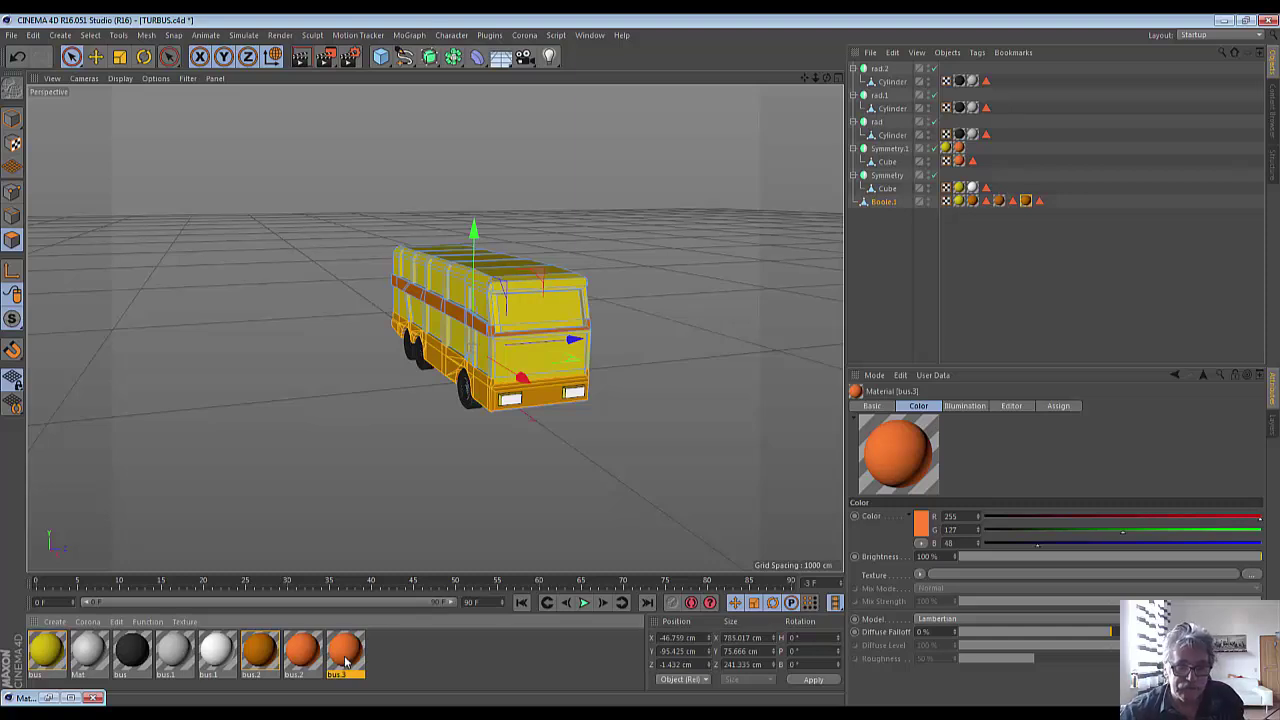
{"action": "double_click", "coordinate": [345, 655]}
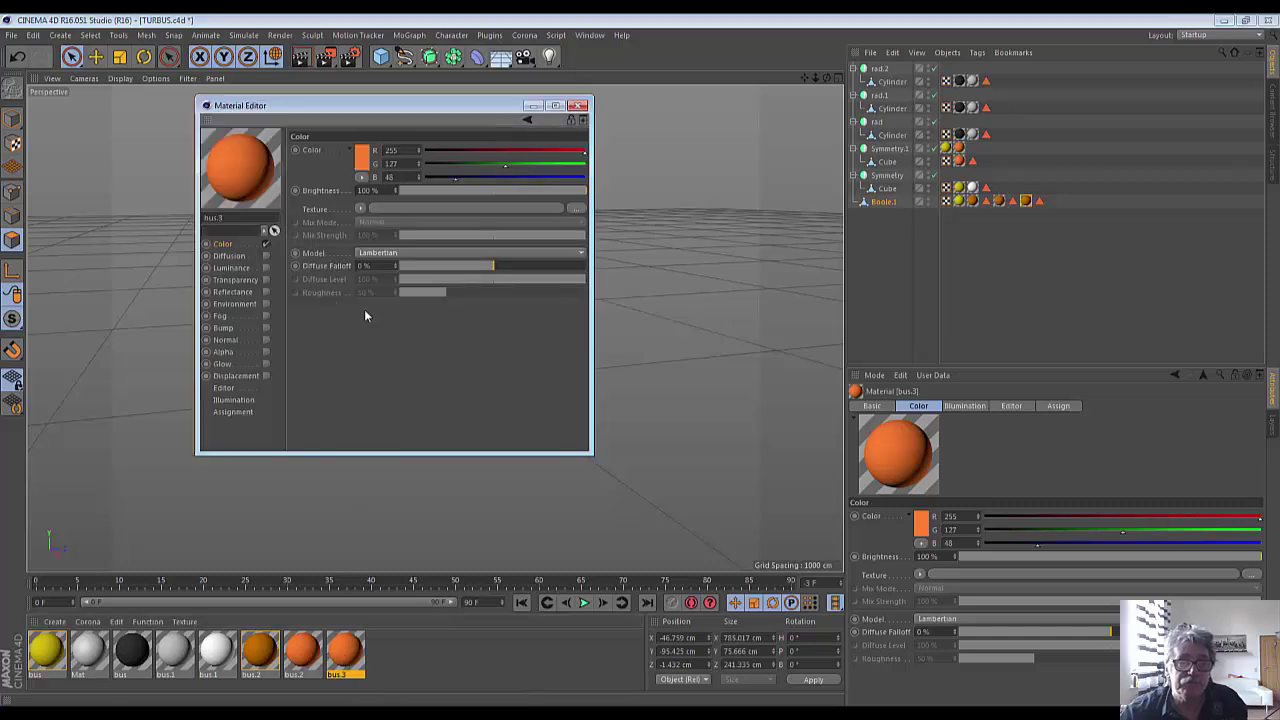
{"action": "left_click", "coordinate": [358, 163]}
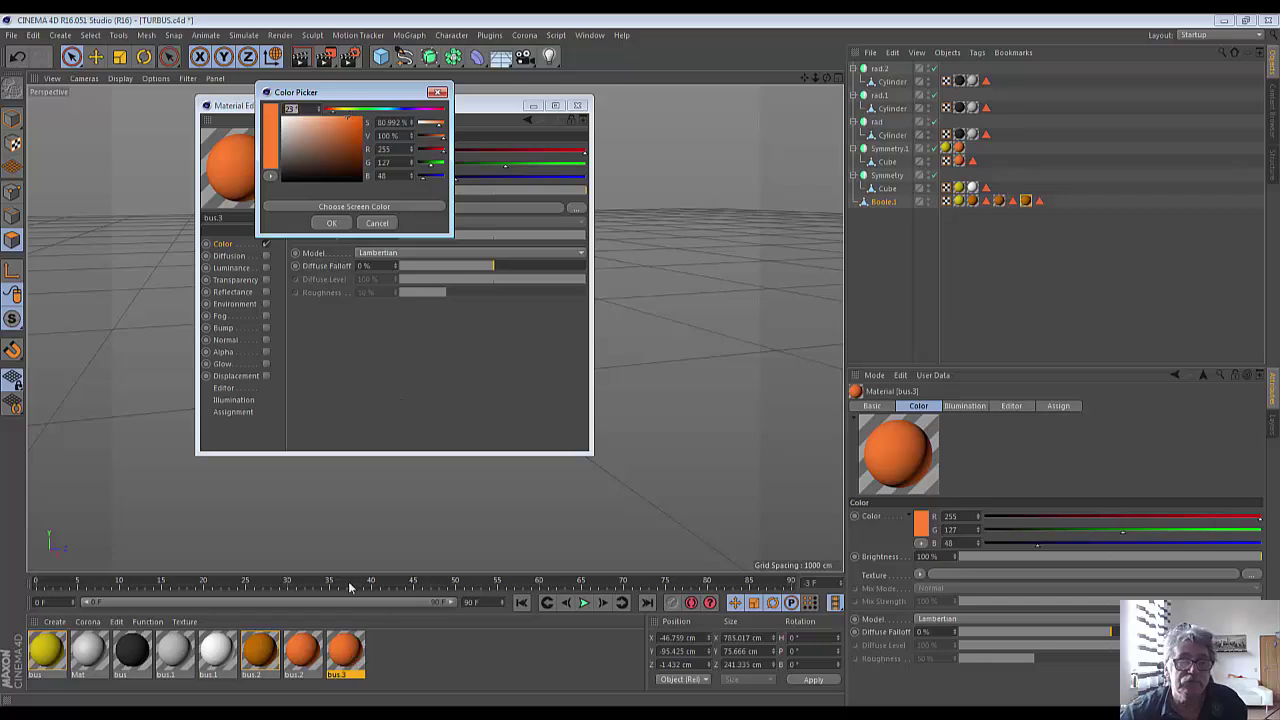
{"action": "left_click", "coordinate": [392, 110]}
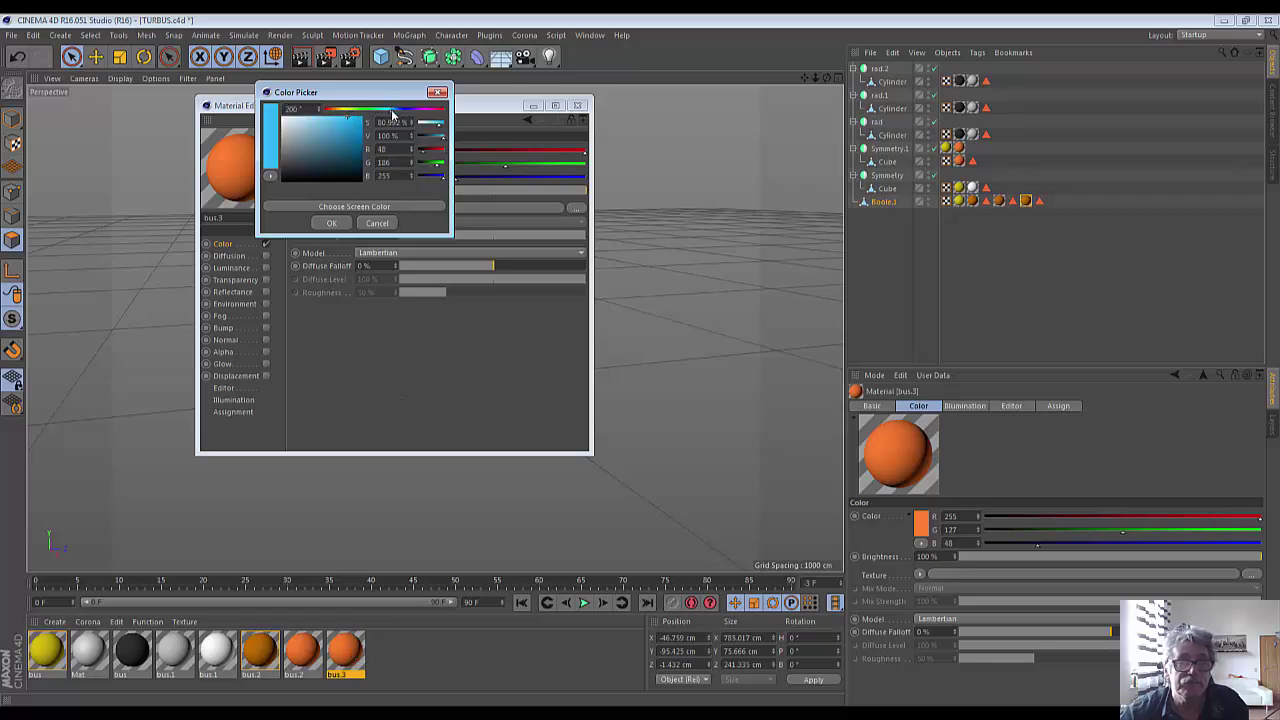
{"action": "left_click_drag", "start_coordinate": [368, 126], "coordinate": [364, 130]}
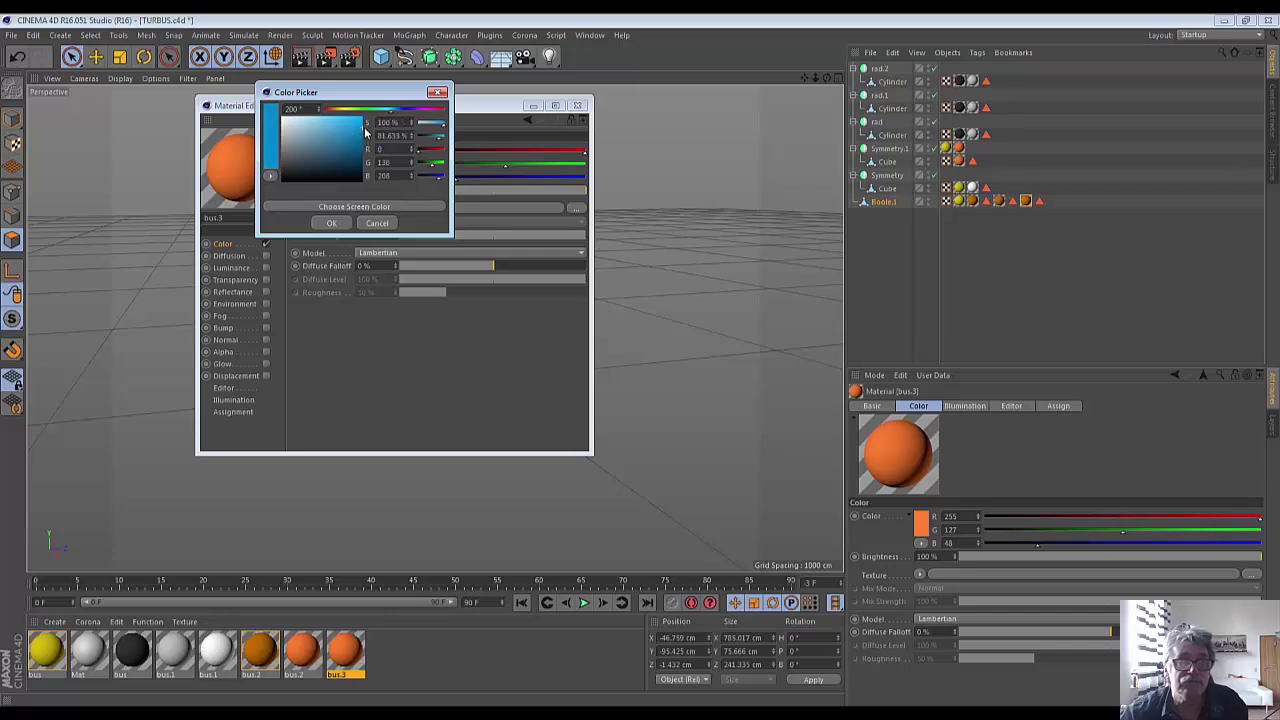
{"action": "left_click", "coordinate": [333, 222]}
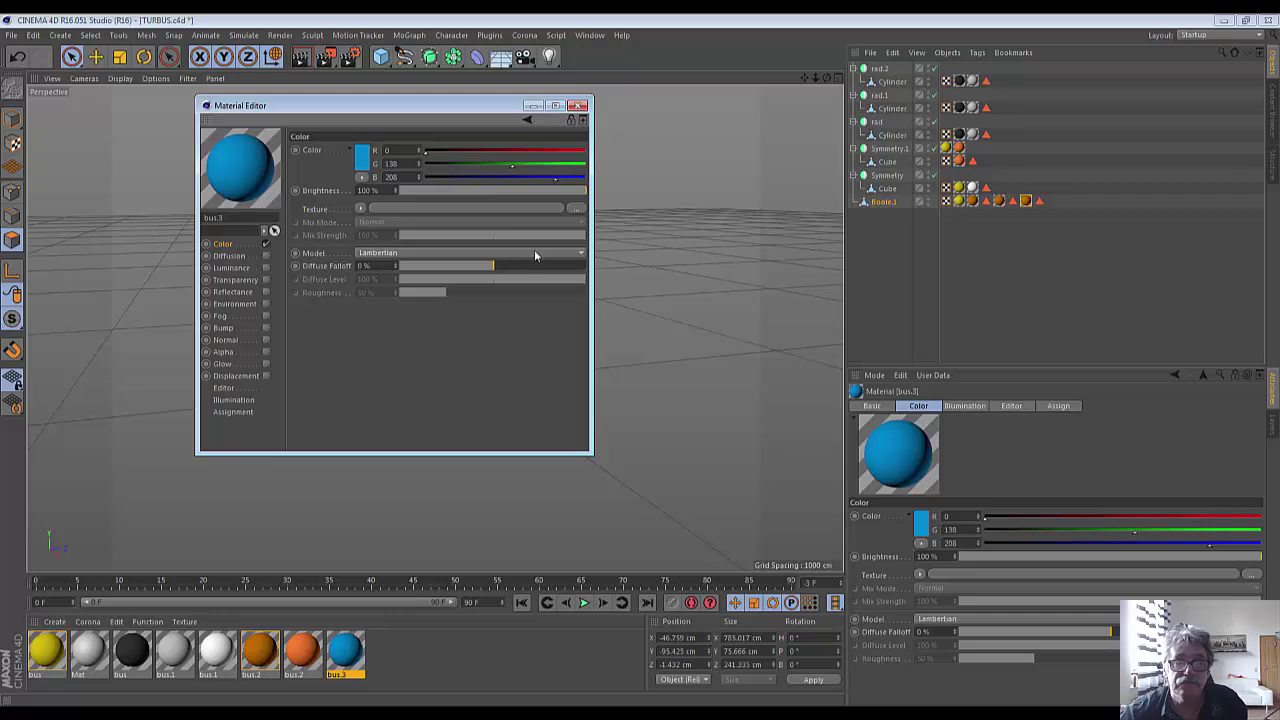
{"action": "left_click", "coordinate": [533, 105]}
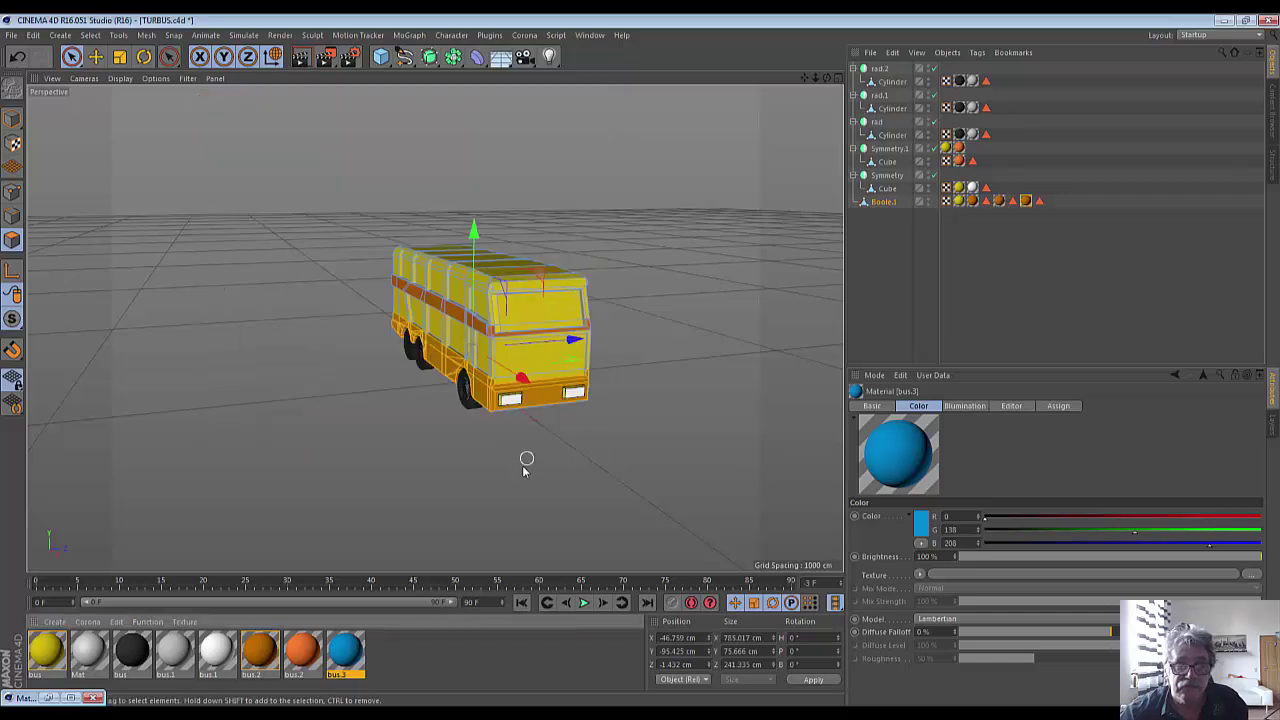
Try selecting front and side panels of the bus, then clear the polygon selection.
{"action": "left_click", "coordinate": [533, 360]}
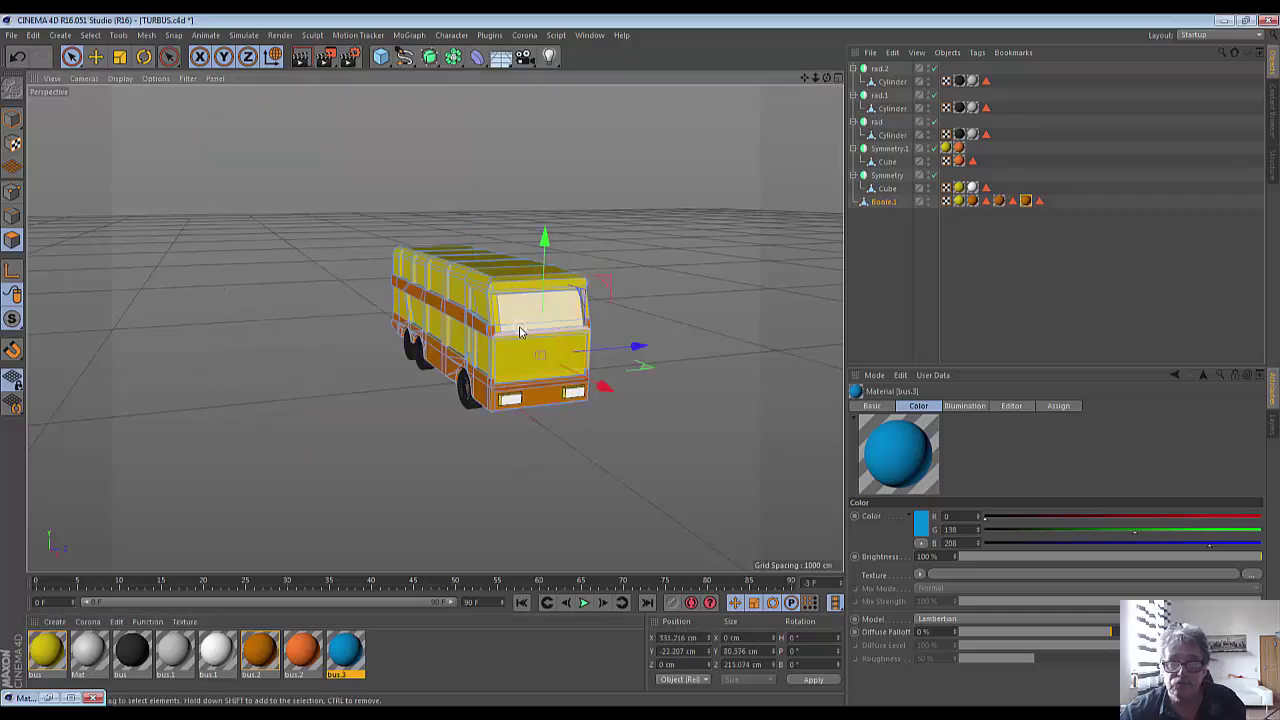
{"action": "left_click", "coordinate": [522, 311]}
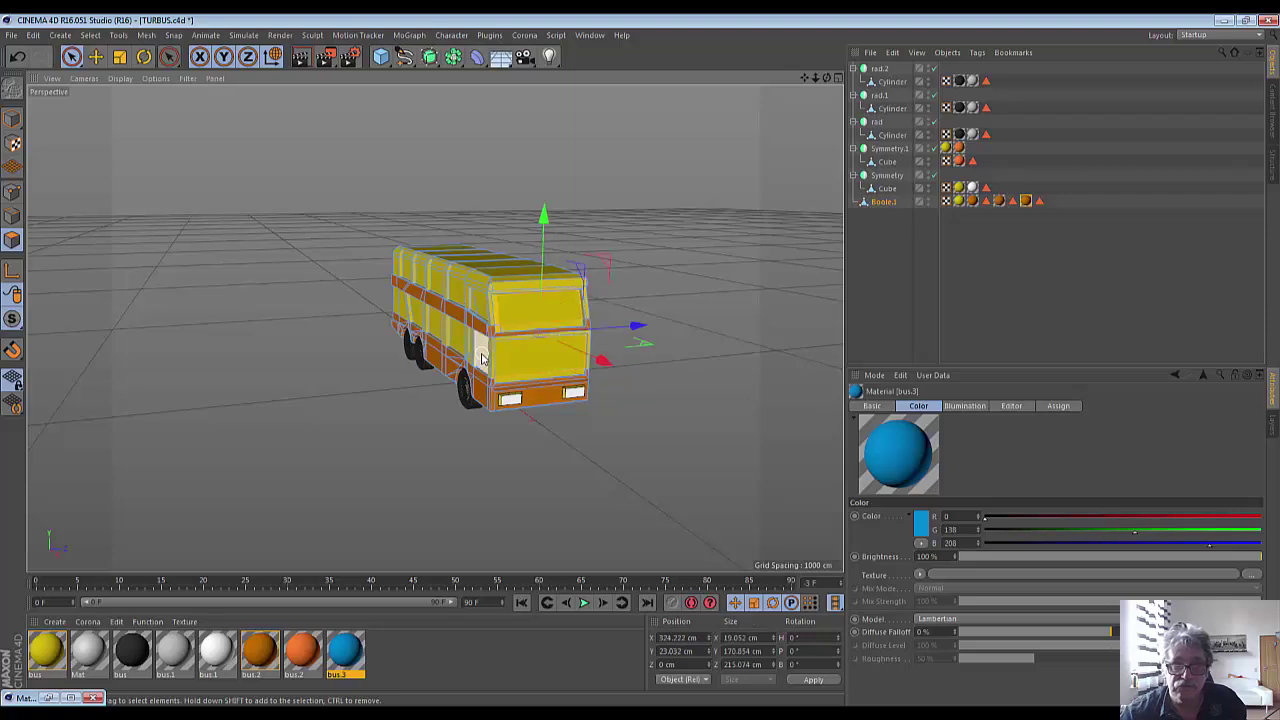
{"action": "left_click", "coordinate": [481, 358]}
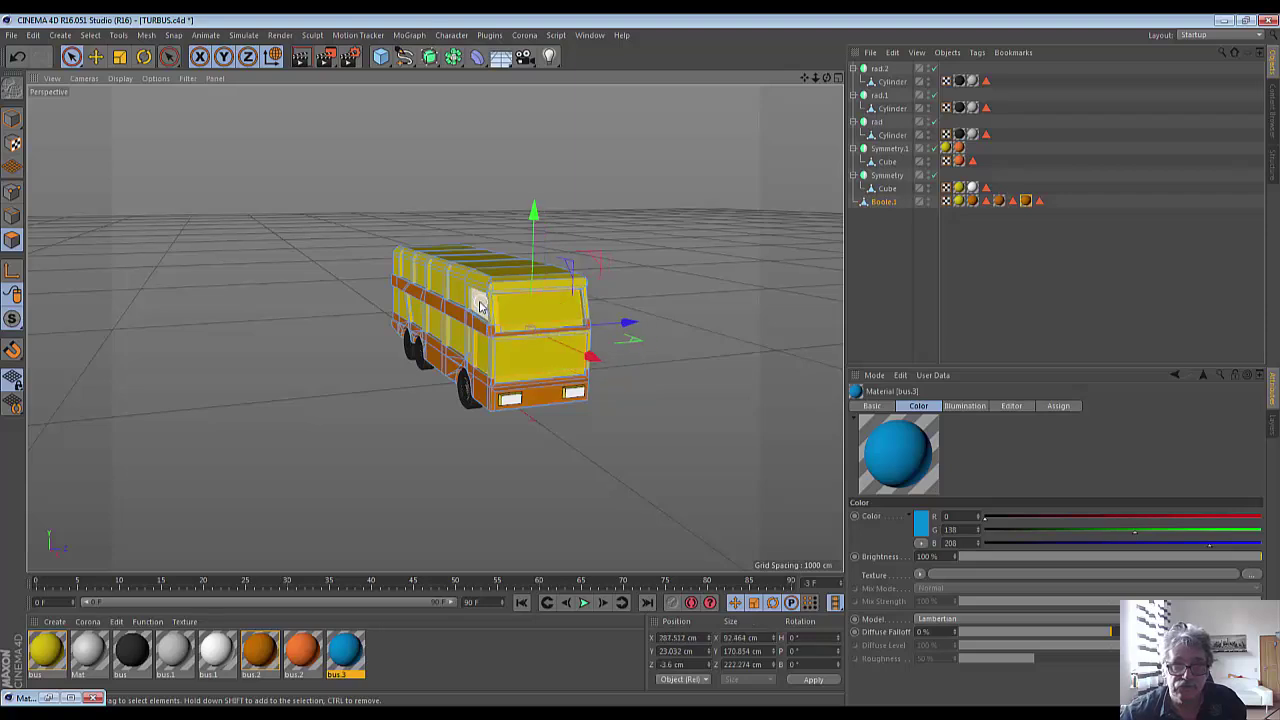
{"action": "left_click", "coordinate": [479, 307]}
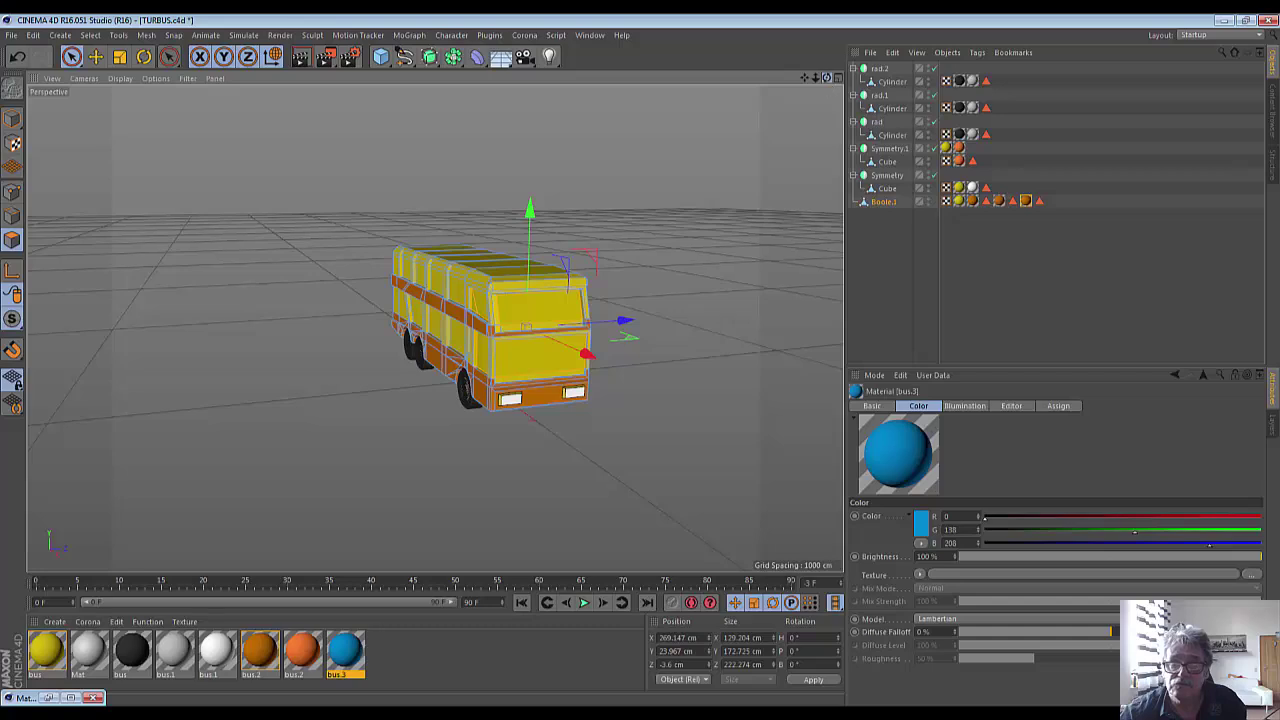
{"action": "left_click_drag", "start_coordinate": [525, 327], "coordinate": [763, 123], "text": "alt"}
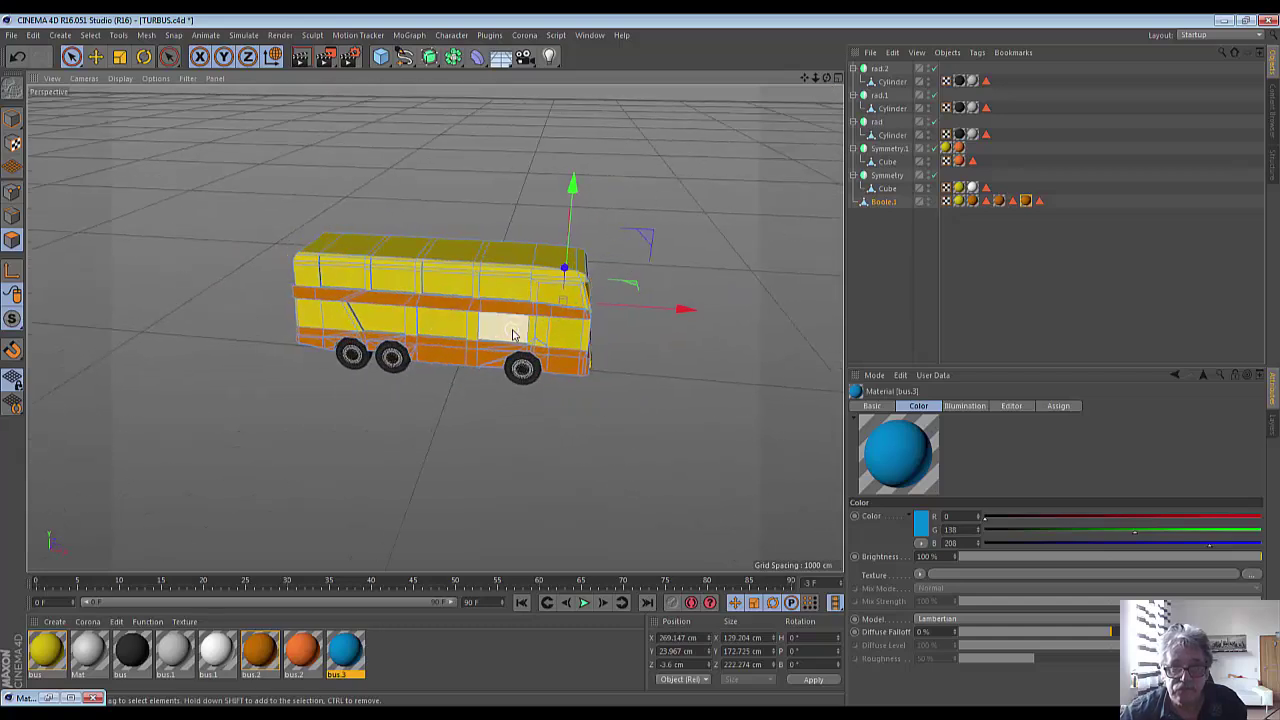
{"action": "left_click", "coordinate": [508, 292]}
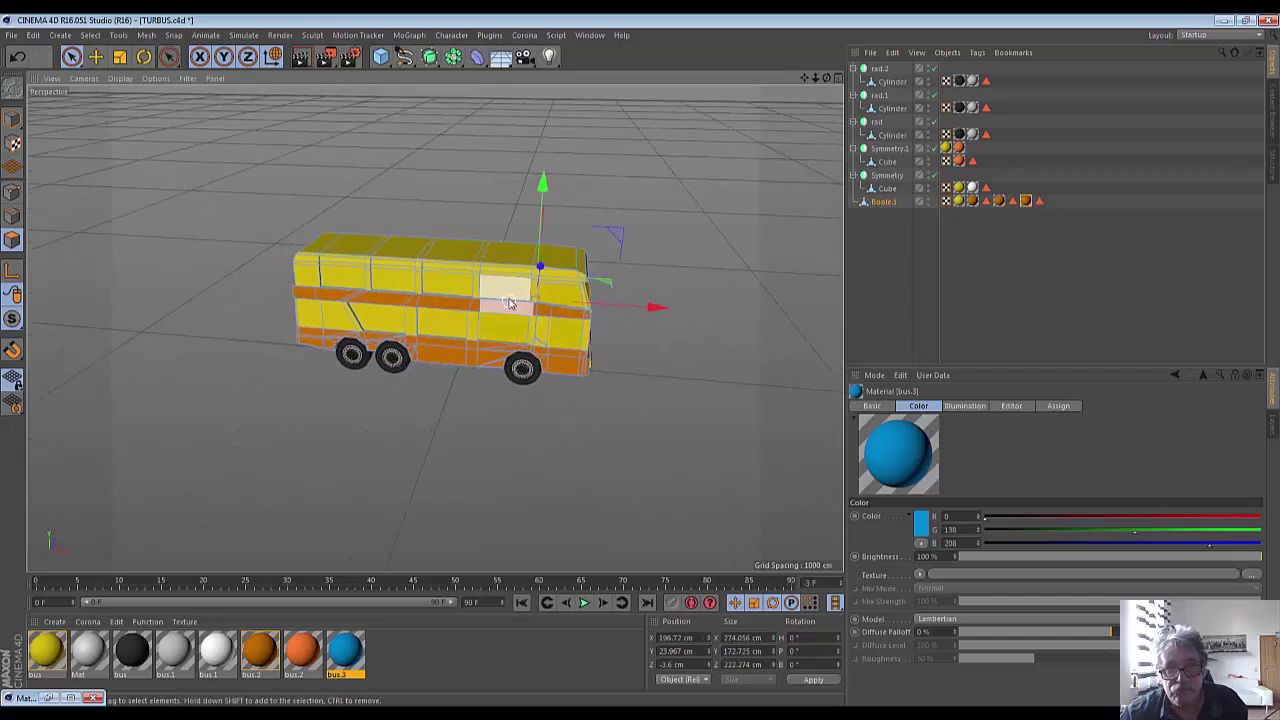
{"action": "left_click", "coordinate": [463, 290]}
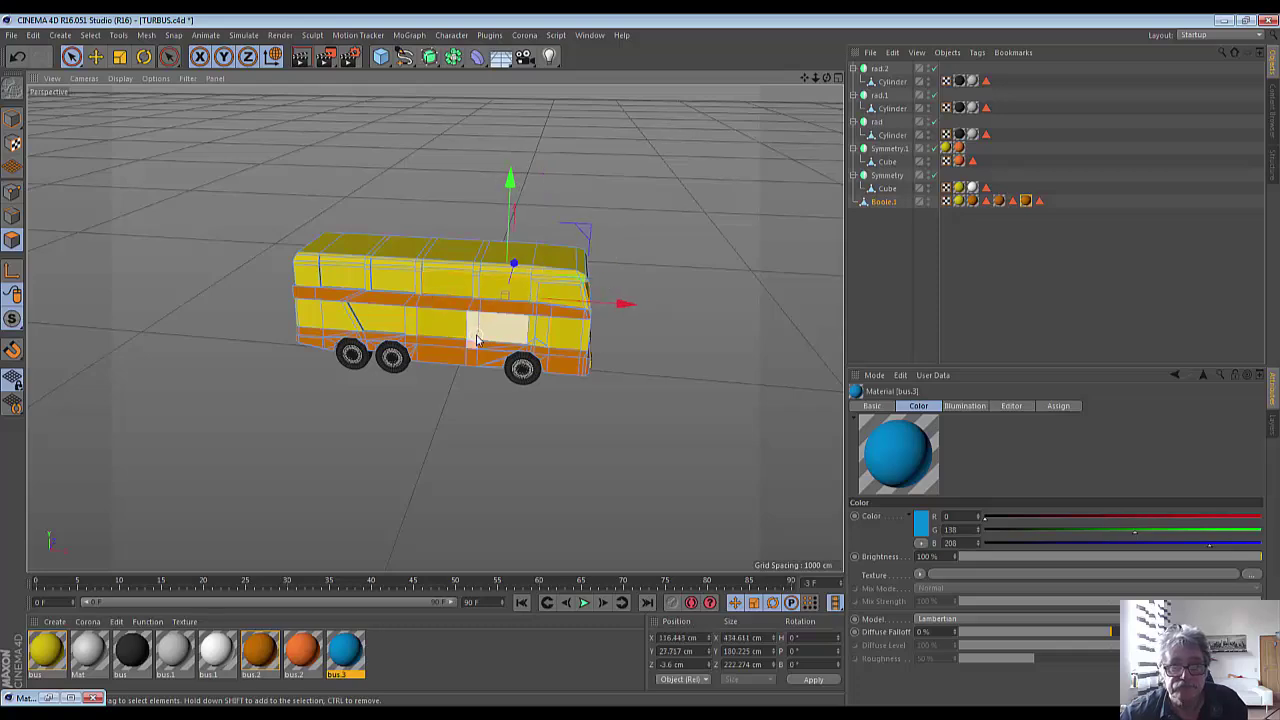
{"action": "scroll", "coordinate": [490, 340], "scroll_direction": "up", "scroll_amount": 4}
{"action": "left_click", "coordinate": [723, 348]}
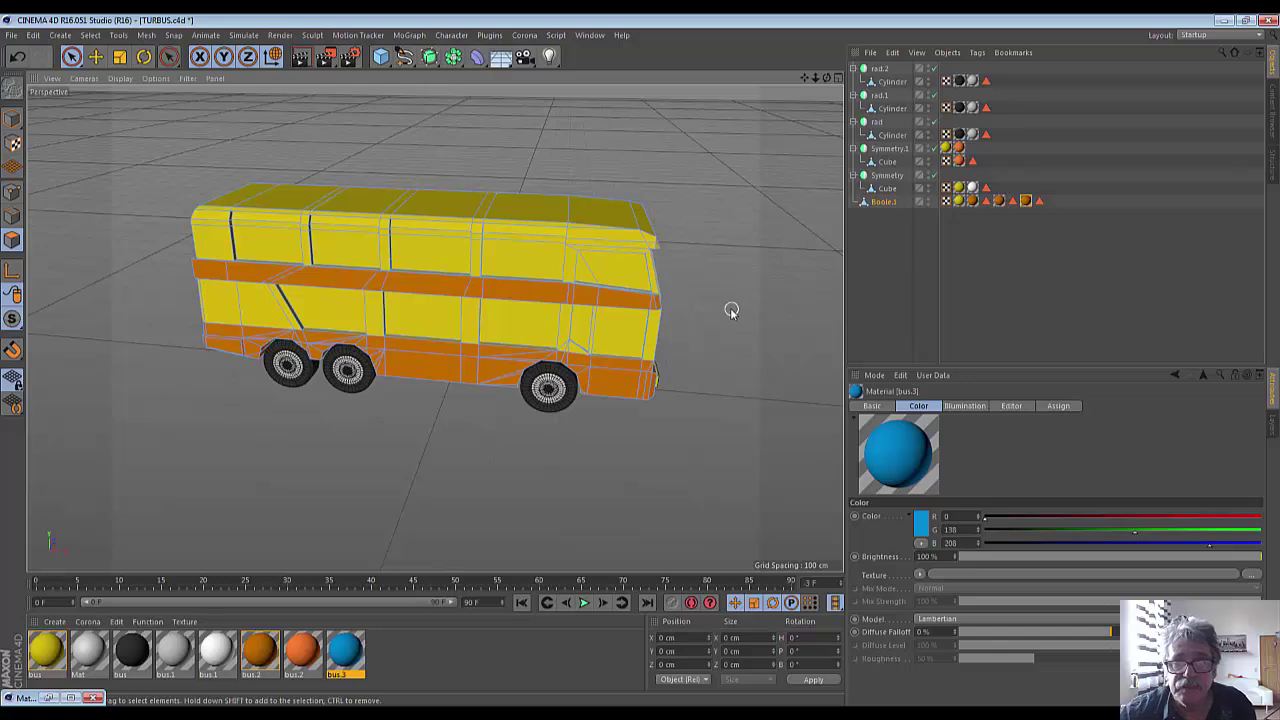
Select the window polygons along the near side of the bus, back to the rearmost window.
{"action": "scroll", "coordinate": [729, 306], "scroll_direction": "up", "scroll_amount": 3}
{"action": "left_click", "coordinate": [534, 252]}
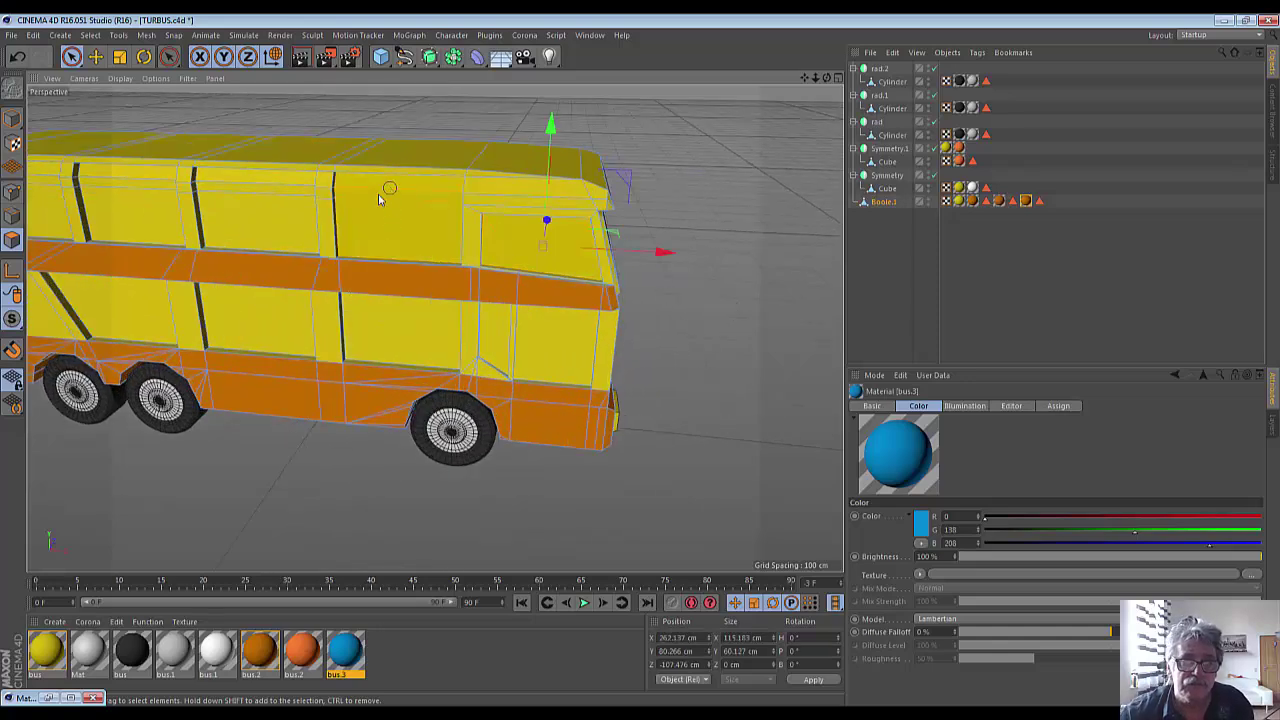
{"action": "left_click", "coordinate": [252, 226], "text": "shift"}
{"action": "left_click", "coordinate": [250, 186], "text": "shift"}
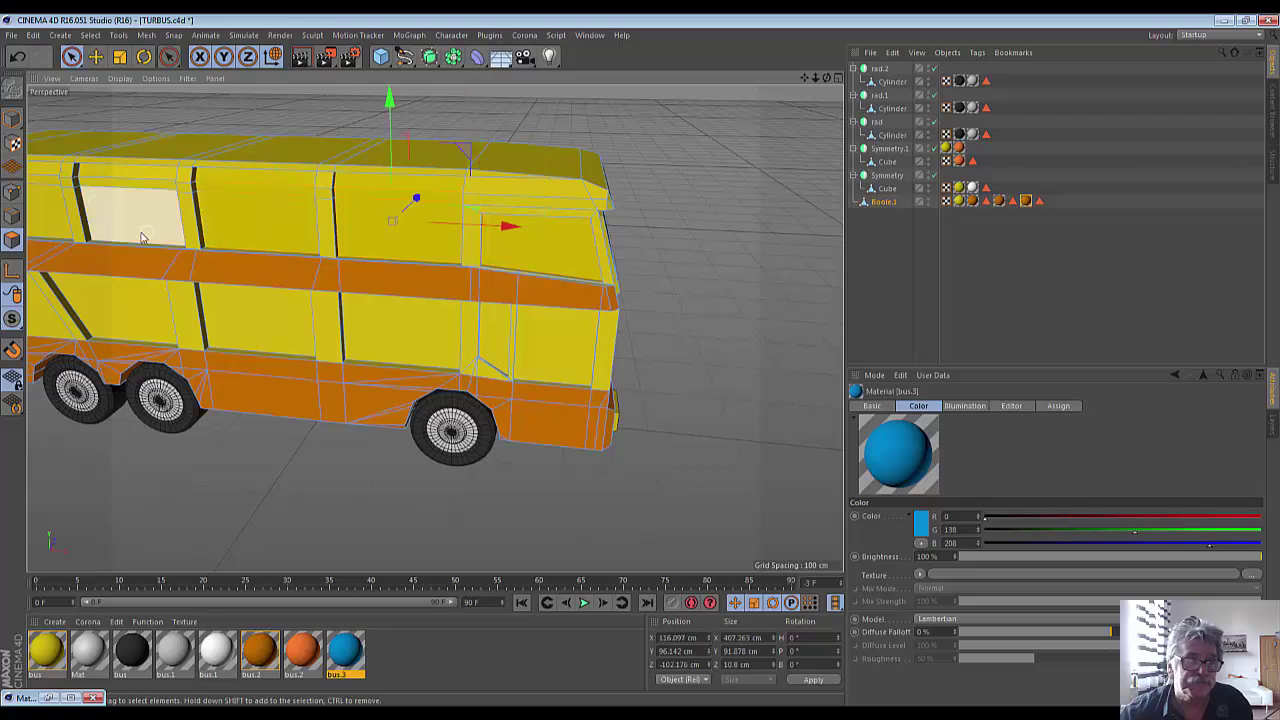
{"action": "left_click", "coordinate": [95, 240], "text": "shift"}
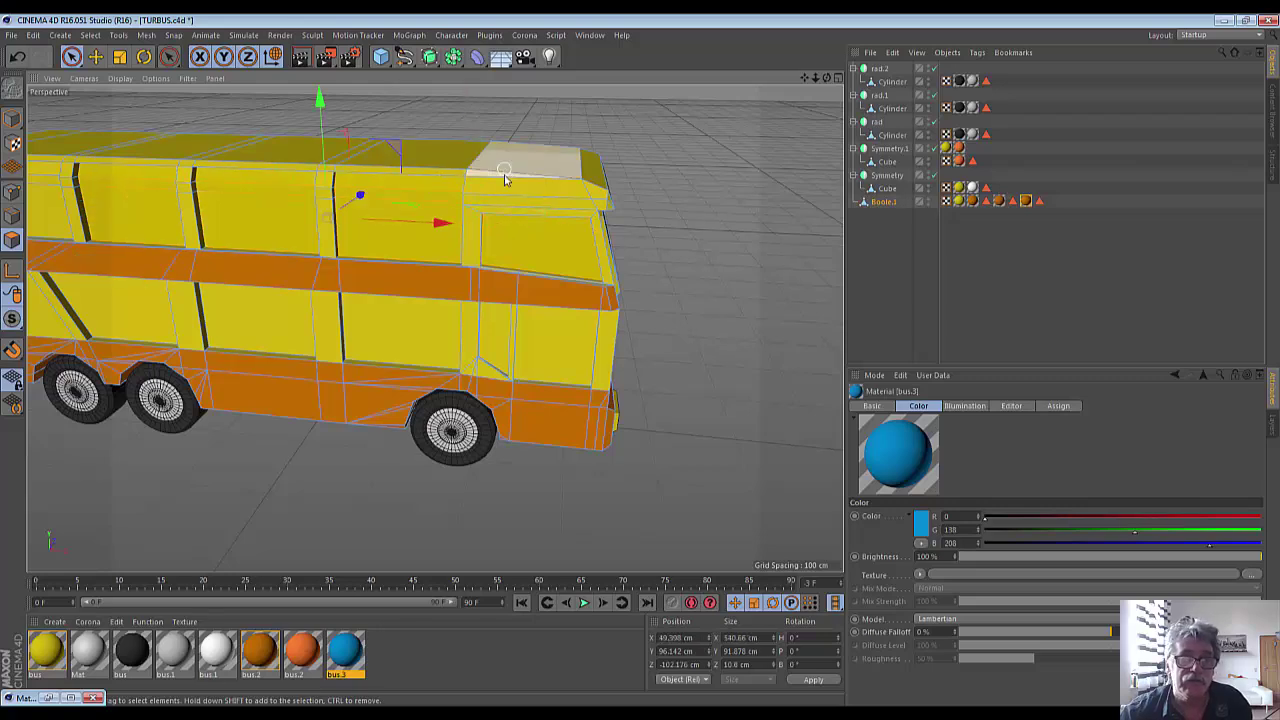
{"action": "scroll", "coordinate": [105, 240], "scroll_direction": "down", "scroll_amount": 3}
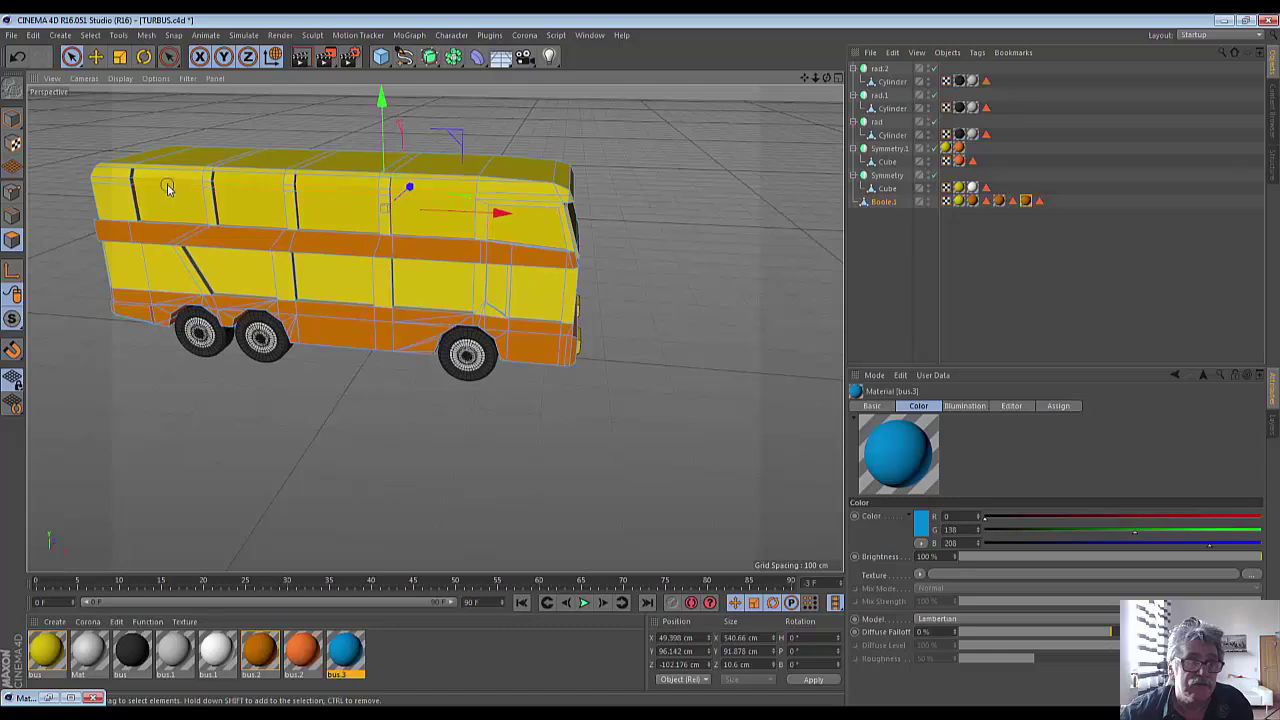
{"action": "left_click", "coordinate": [168, 192], "text": "shift"}
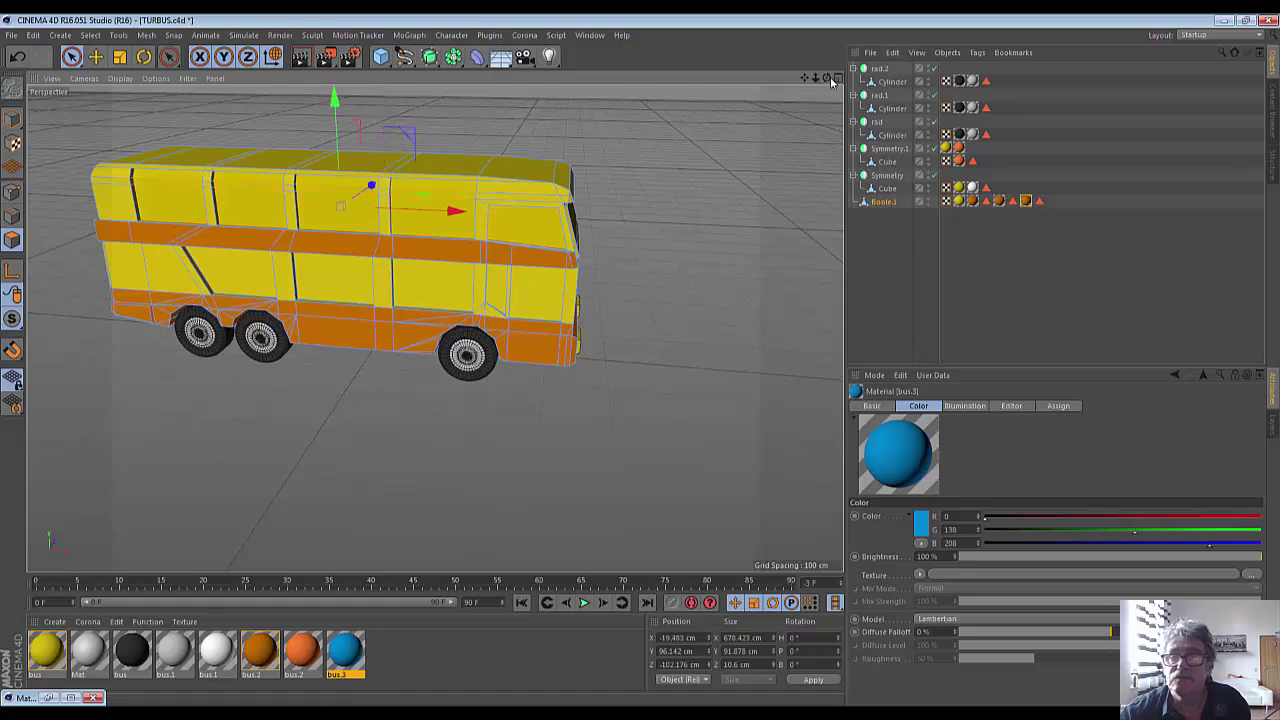
Add the far-side windows, a front side window and the front upper panel to the selection.
{"action": "left_click_drag", "start_coordinate": [832, 82], "coordinate": [760, 90]}
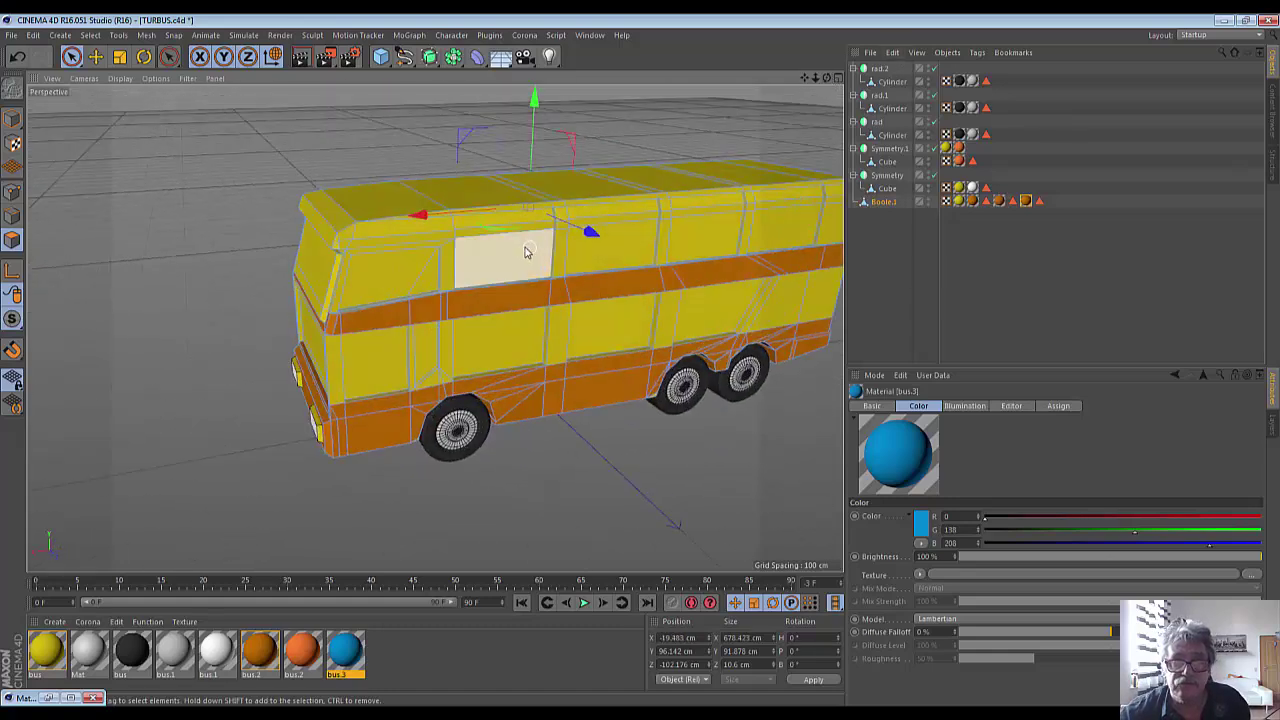
{"action": "left_click", "coordinate": [509, 227], "text": "shift"}
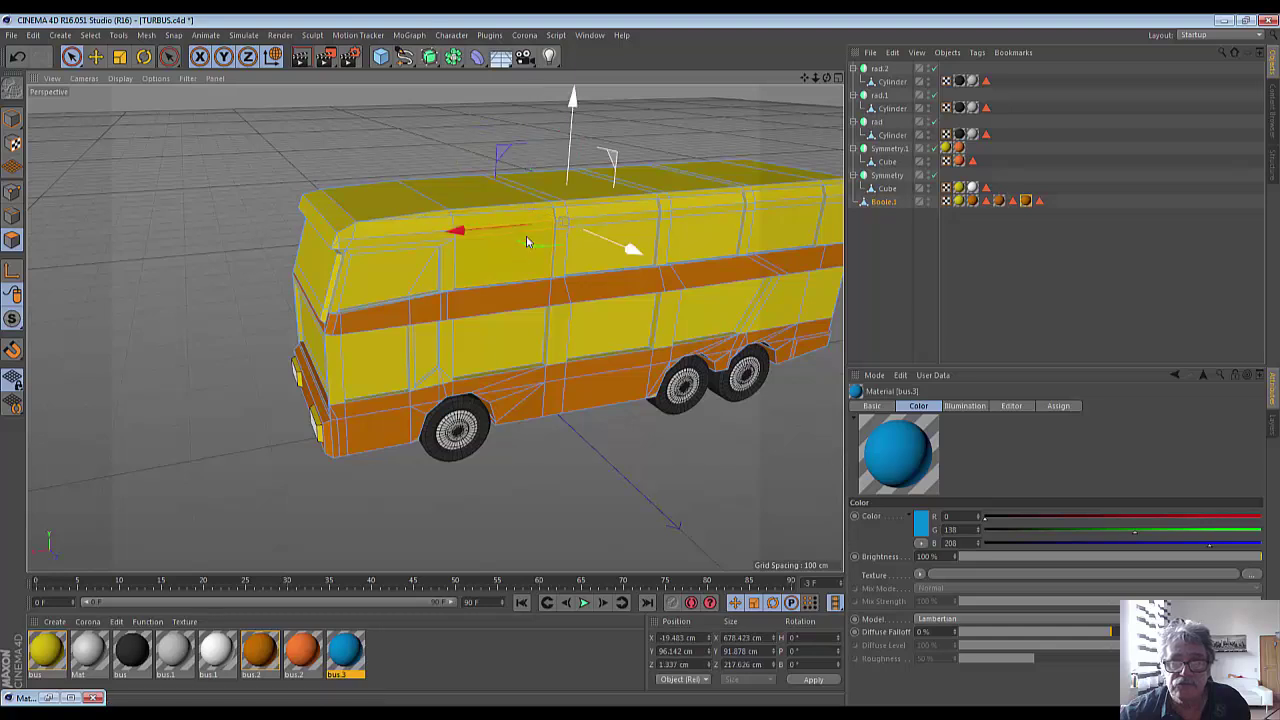
{"action": "left_click", "coordinate": [634, 250], "text": "shift"}
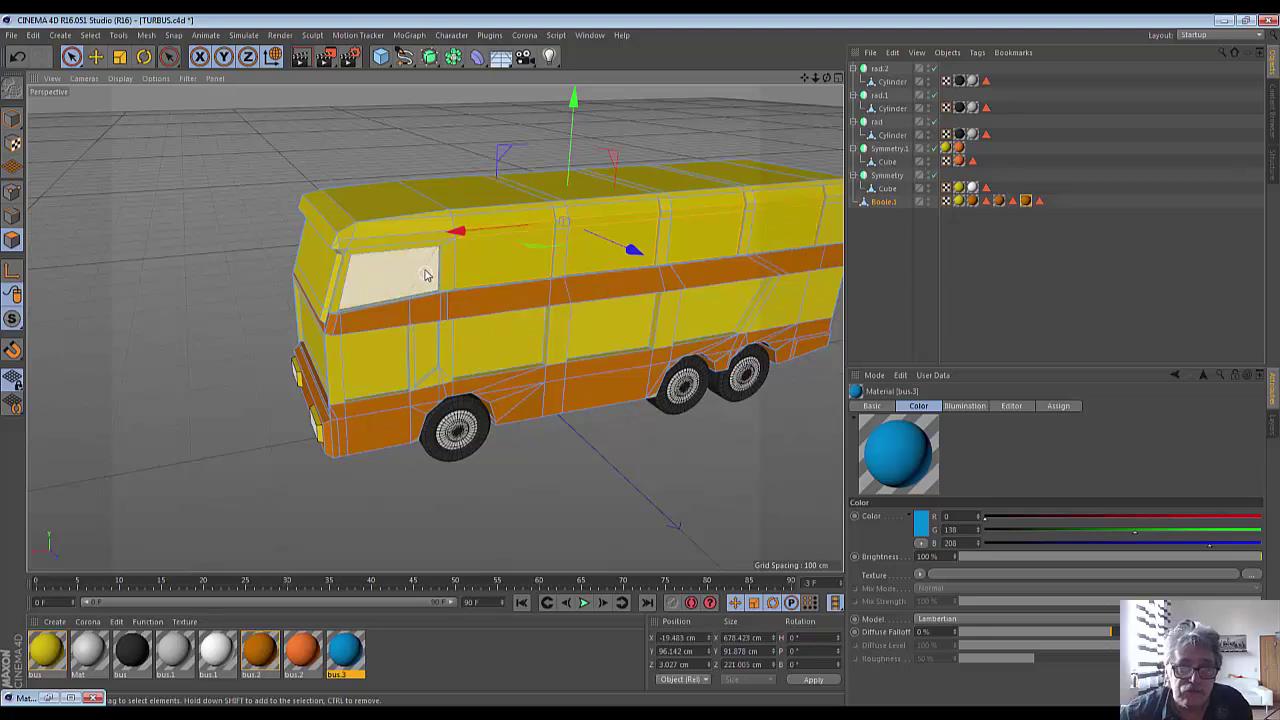
{"action": "left_click", "coordinate": [317, 260], "text": "shift"}
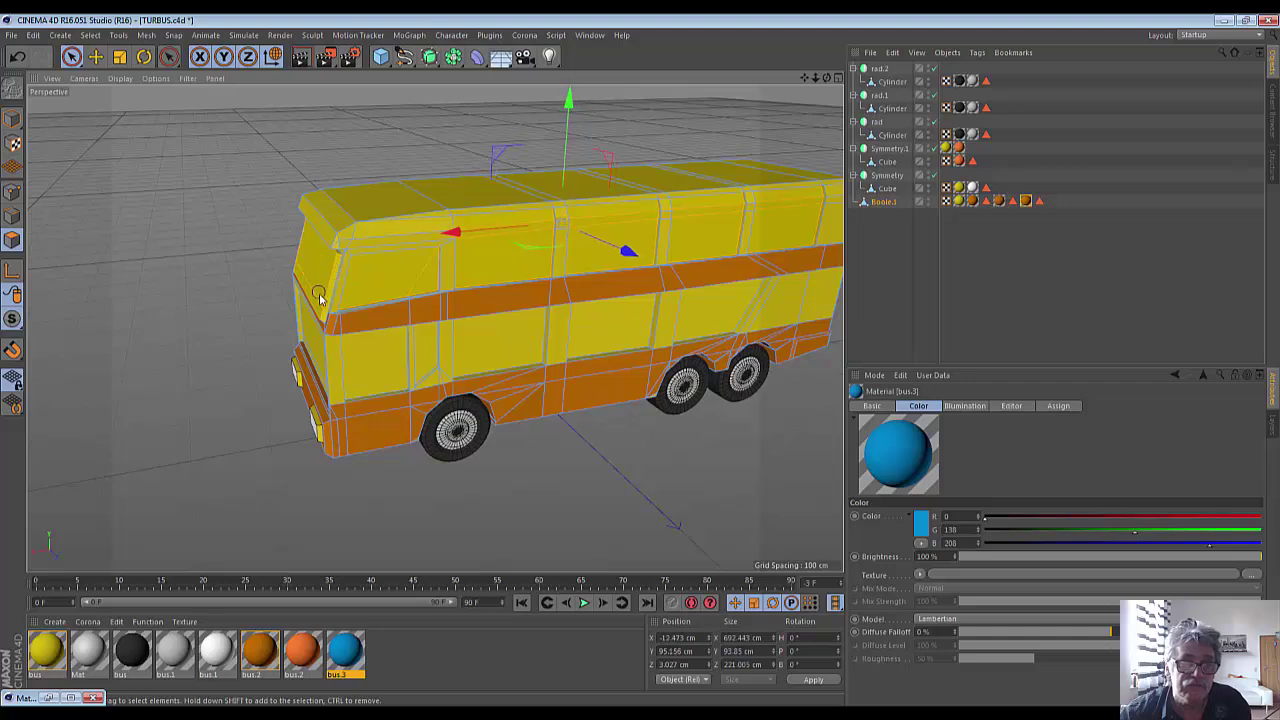
{"action": "left_click", "coordinate": [320, 302], "text": "shift"}
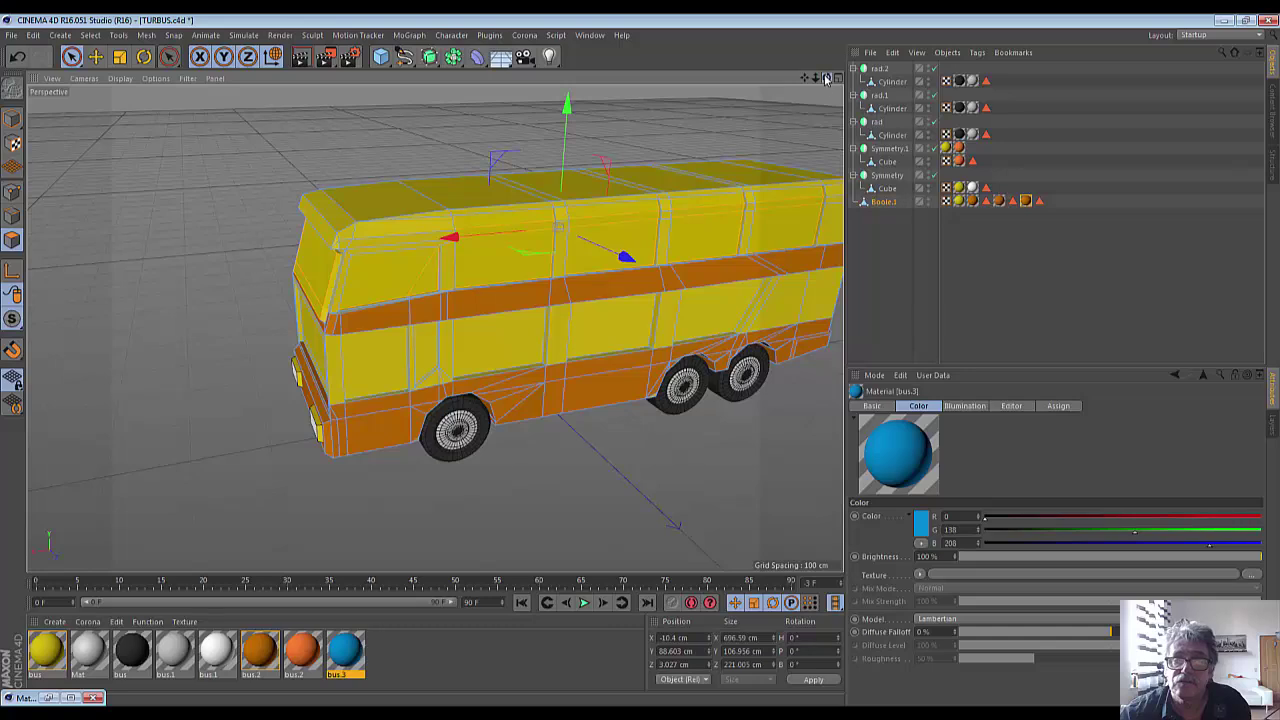
Add the front window panel and apply the blue bus.3 material to the selected windows.
{"action": "left_click_drag", "start_coordinate": [826, 78], "coordinate": [740, 90]}
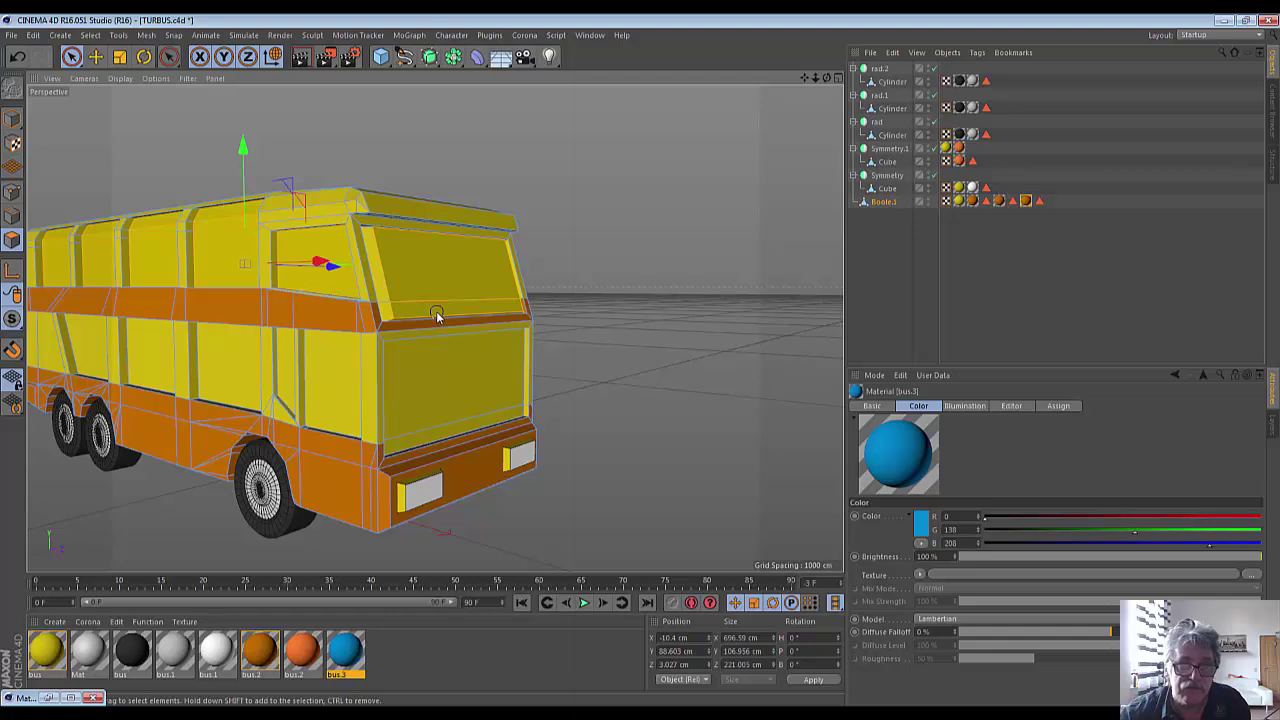
{"action": "left_click", "coordinate": [437, 315], "text": "shift"}
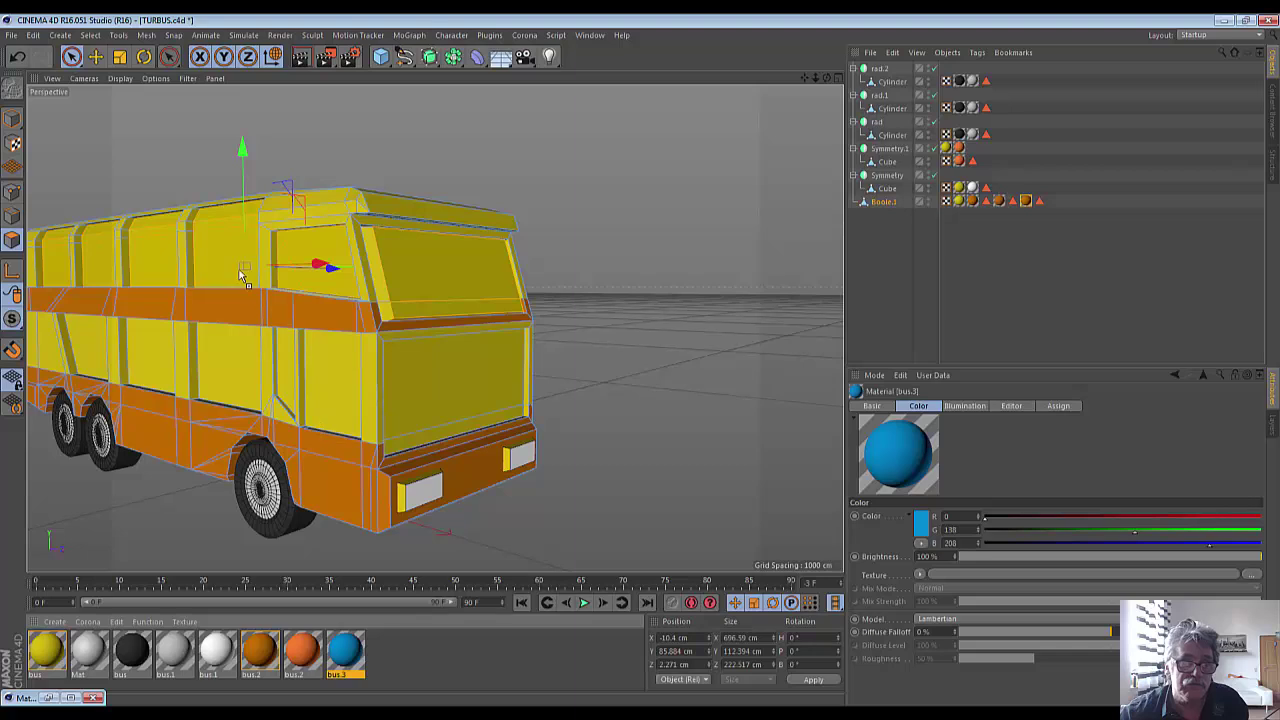
{"action": "left_click_drag", "start_coordinate": [233, 267], "coordinate": [235, 268]}
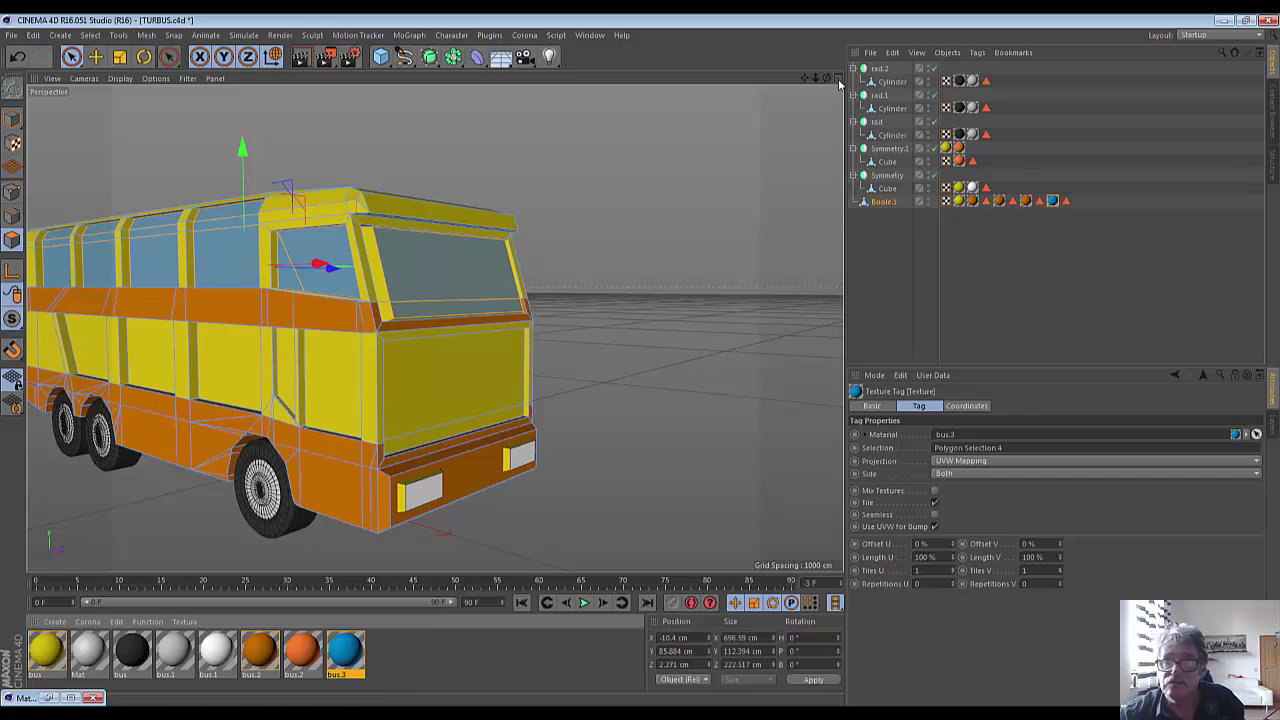
Undo the last blue texture, then apply bus.3 to the windshield panel instead.
{"action": "left_click_drag", "start_coordinate": [827, 80], "coordinate": [700, 95]}
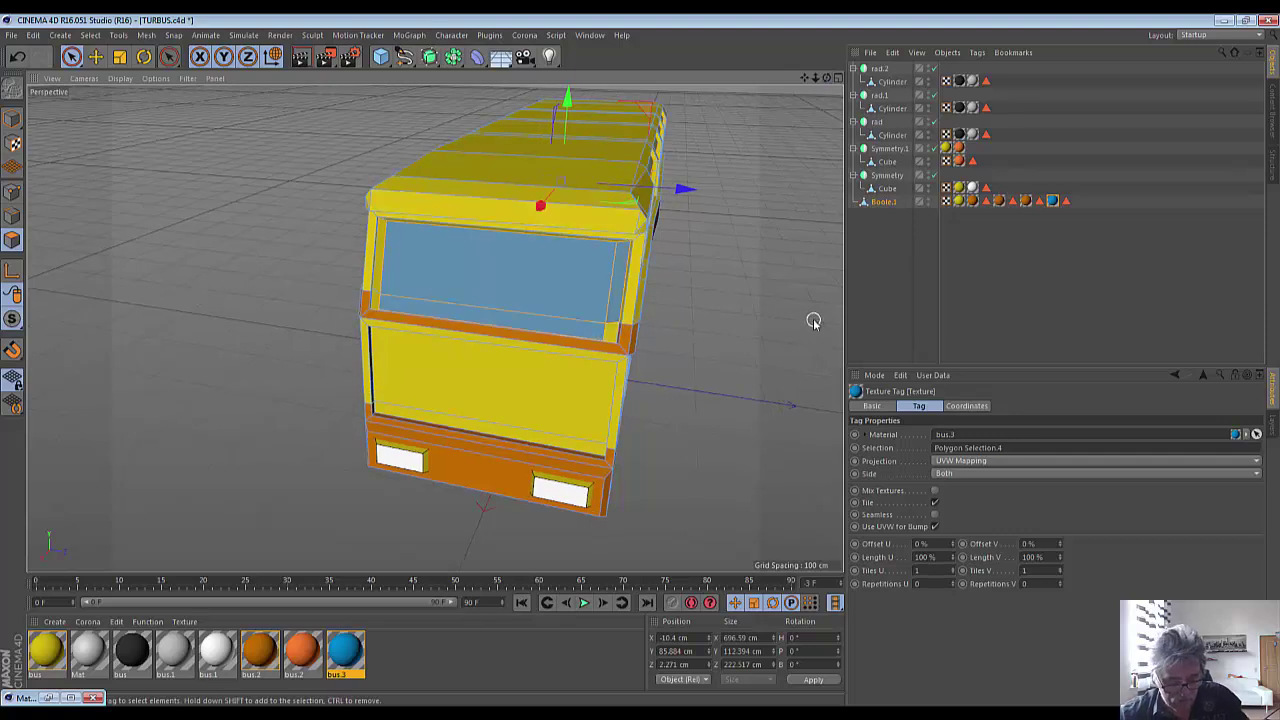
{"action": "key", "text": "ctrl+z"}
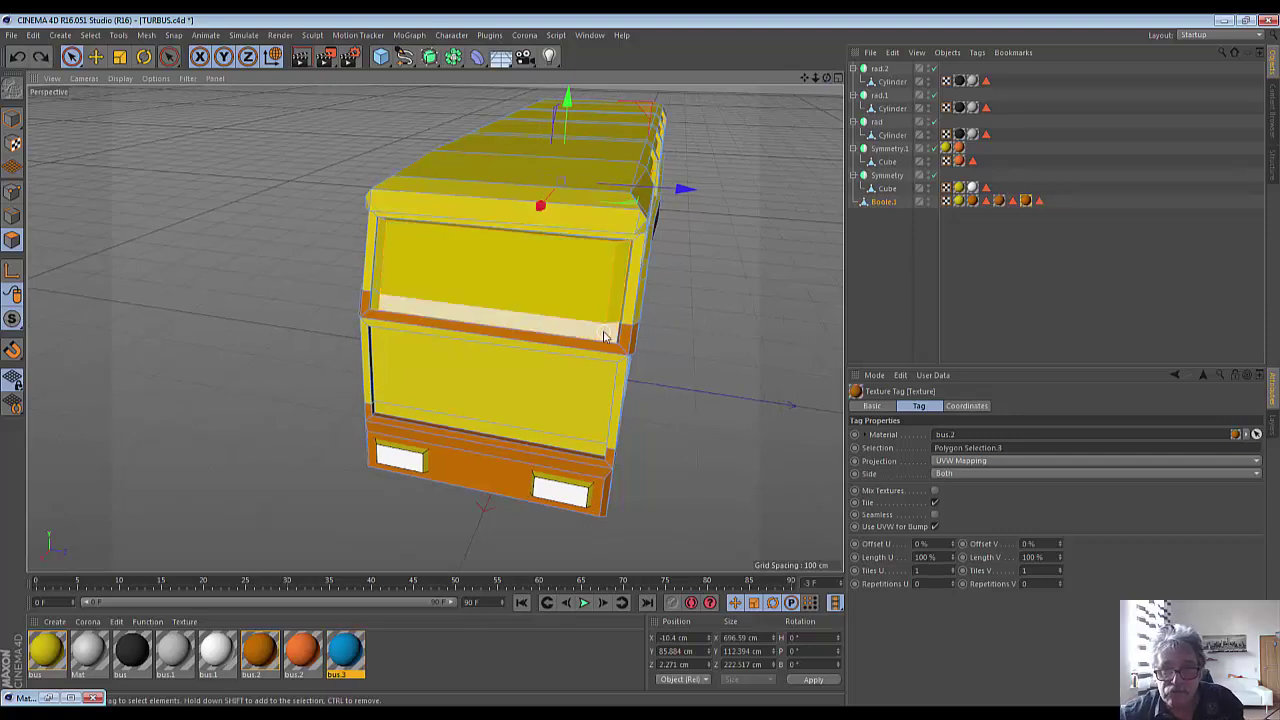
{"action": "left_click", "coordinate": [605, 335]}
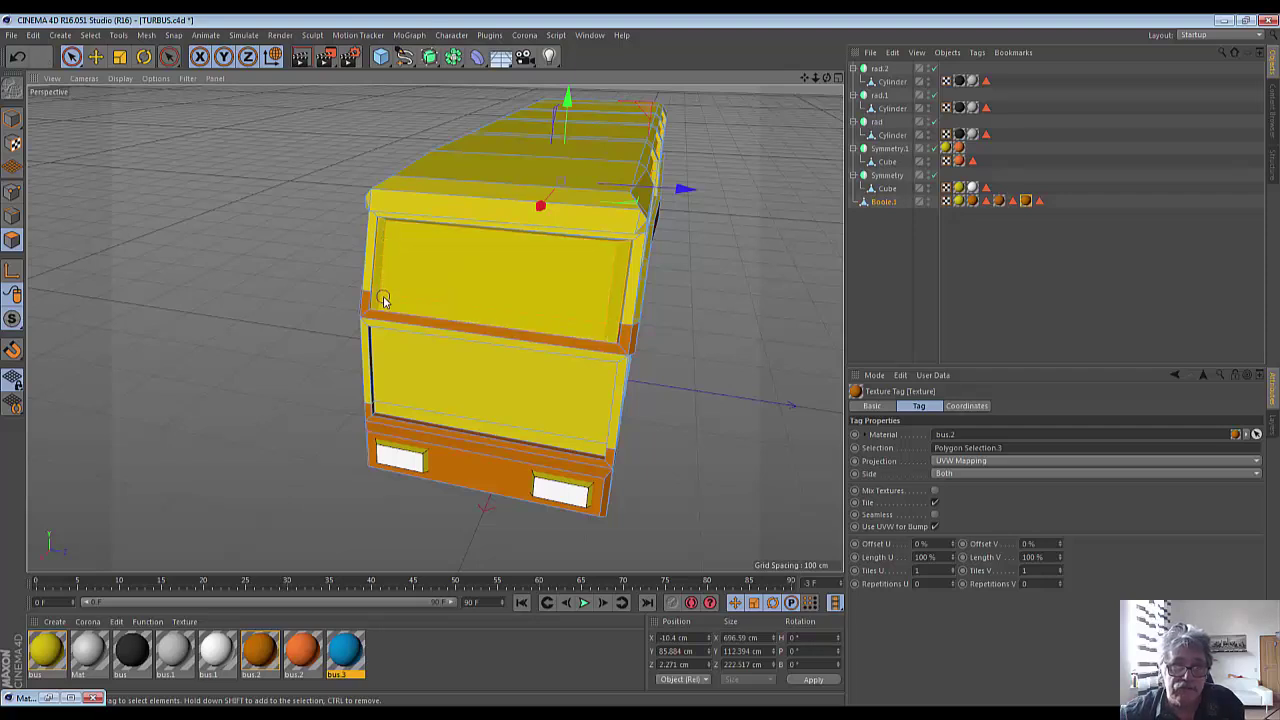
{"action": "left_click_drag", "start_coordinate": [345, 665], "coordinate": [530, 285]}
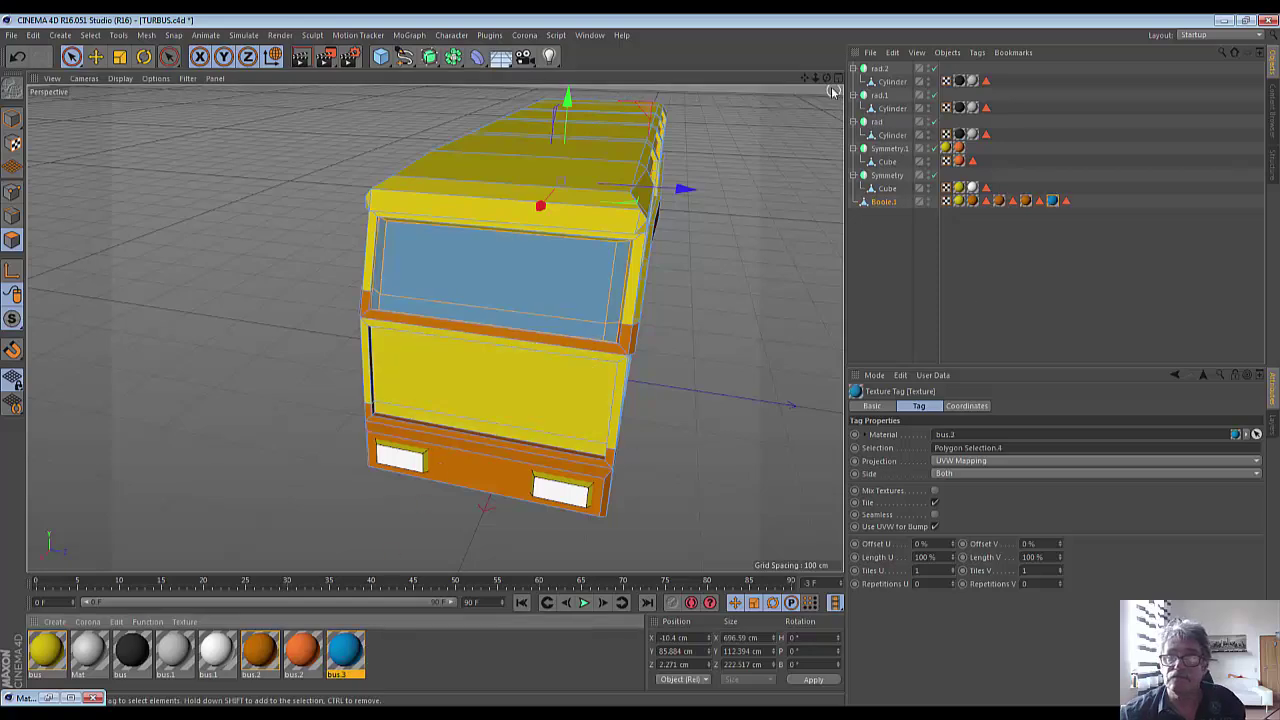
Select the lower row of side panel polygons on the bus.
{"action": "mouse_move", "coordinate": [829, 82]}
{"action": "left_mouse_down"}
{"action": "mouse_move", "coordinate": [434, 327]}
{"action": "mouse_move", "coordinate": [550, 290]}
{"action": "mouse_move", "coordinate": [466, 372]}
{"action": "left_mouse_up"}
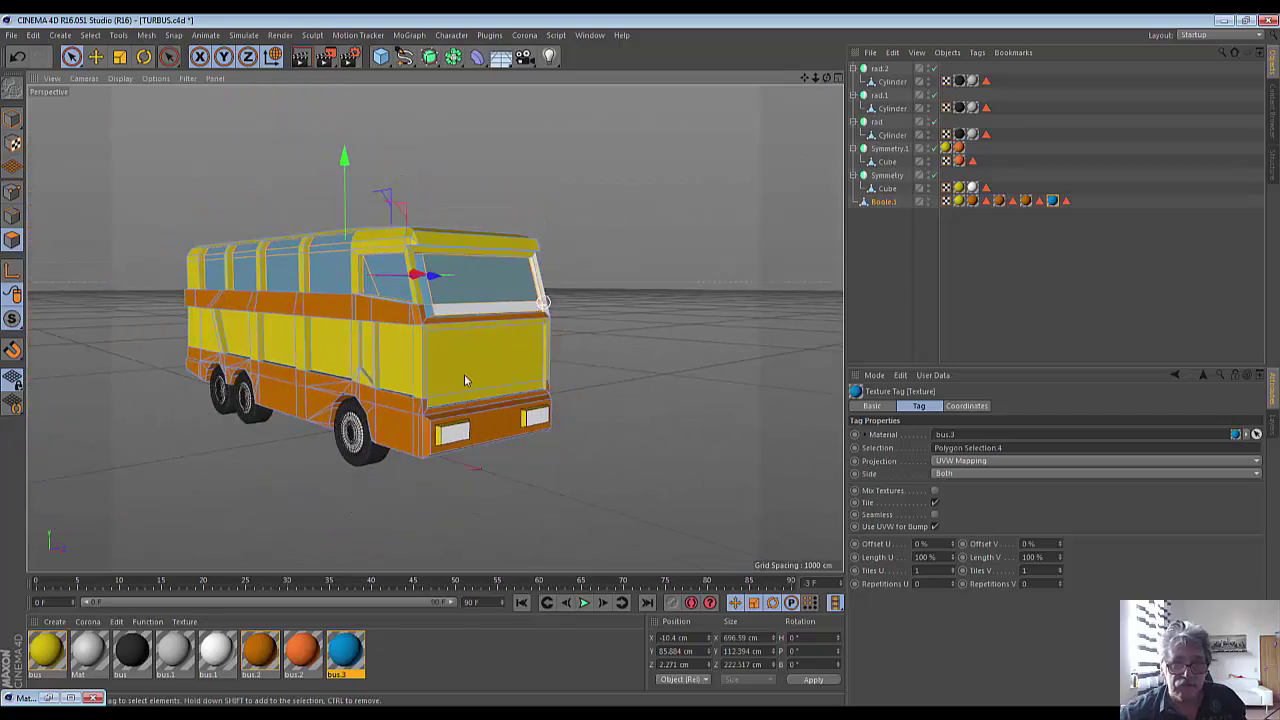
{"action": "left_click", "coordinate": [396, 368]}
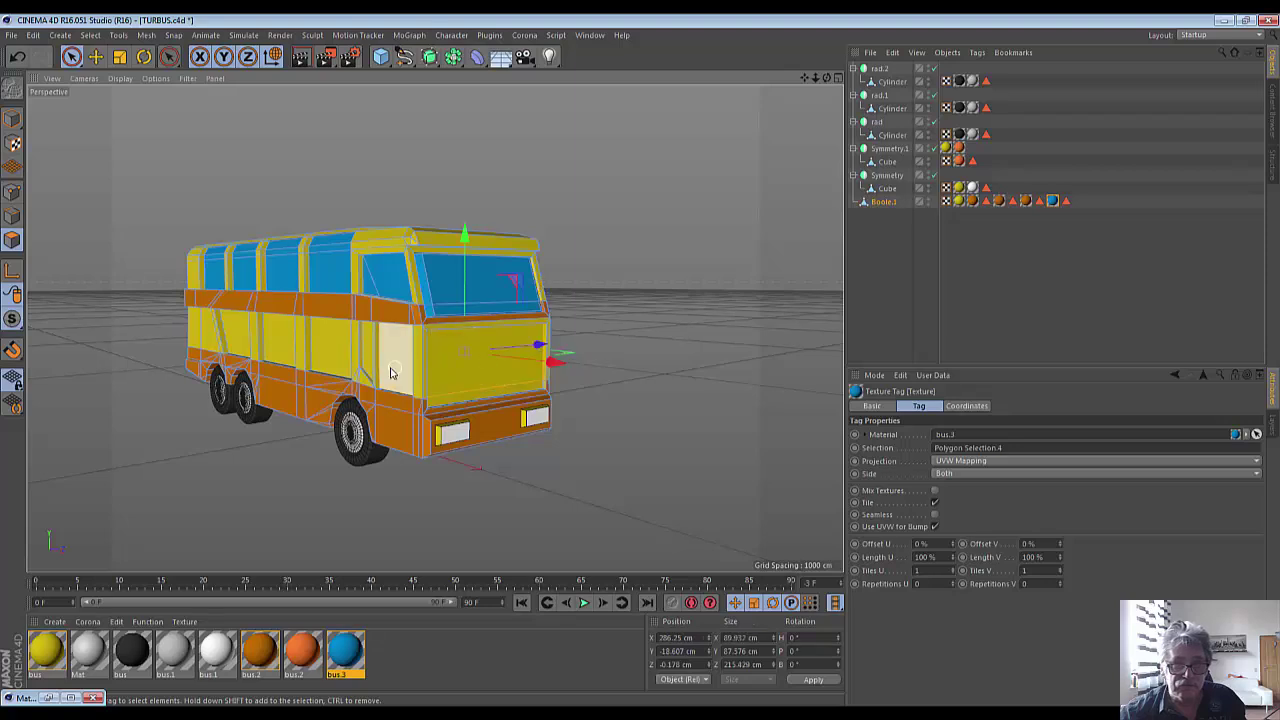
{"action": "left_click", "coordinate": [270, 340], "text": "shift"}
{"action": "left_click", "coordinate": [236, 333], "text": "shift"}
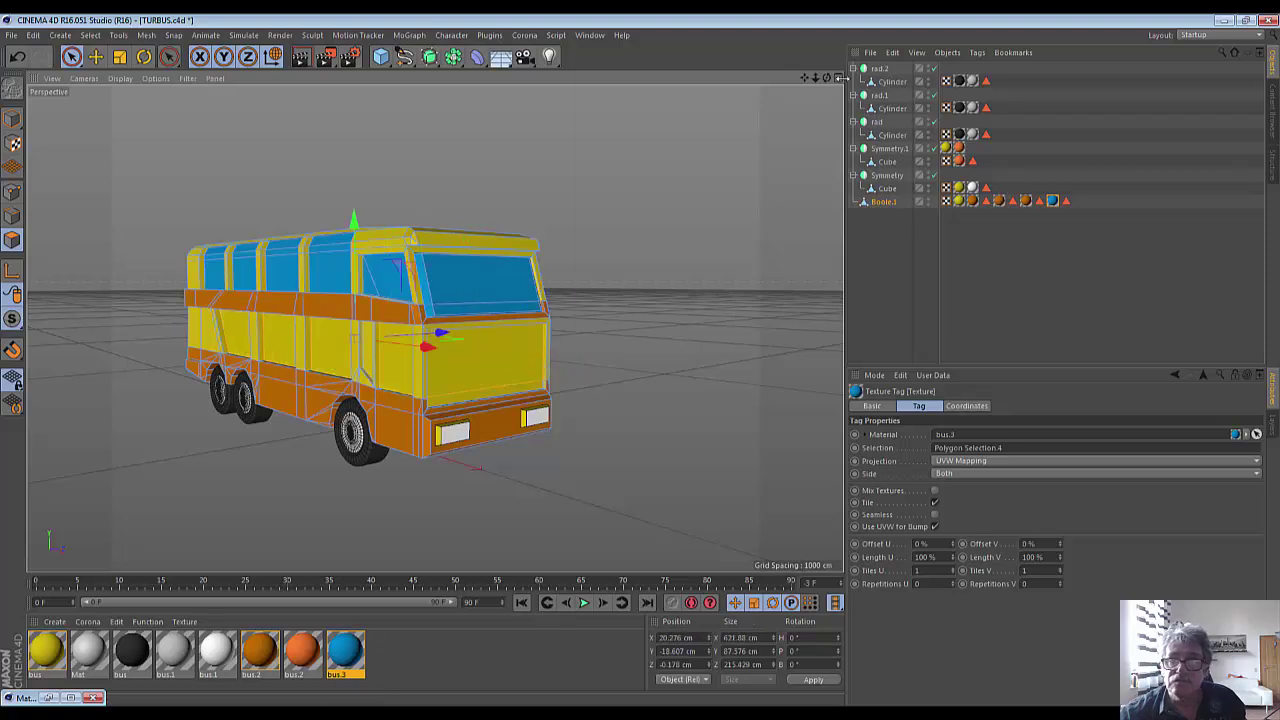
Apply the blue bus.3 material to the selected lower side panels.
{"action": "left_click_drag", "start_coordinate": [827, 78], "coordinate": [545, 407]}
{"action": "scroll", "coordinate": [545, 407], "scroll_direction": "up", "scroll_amount": 5}
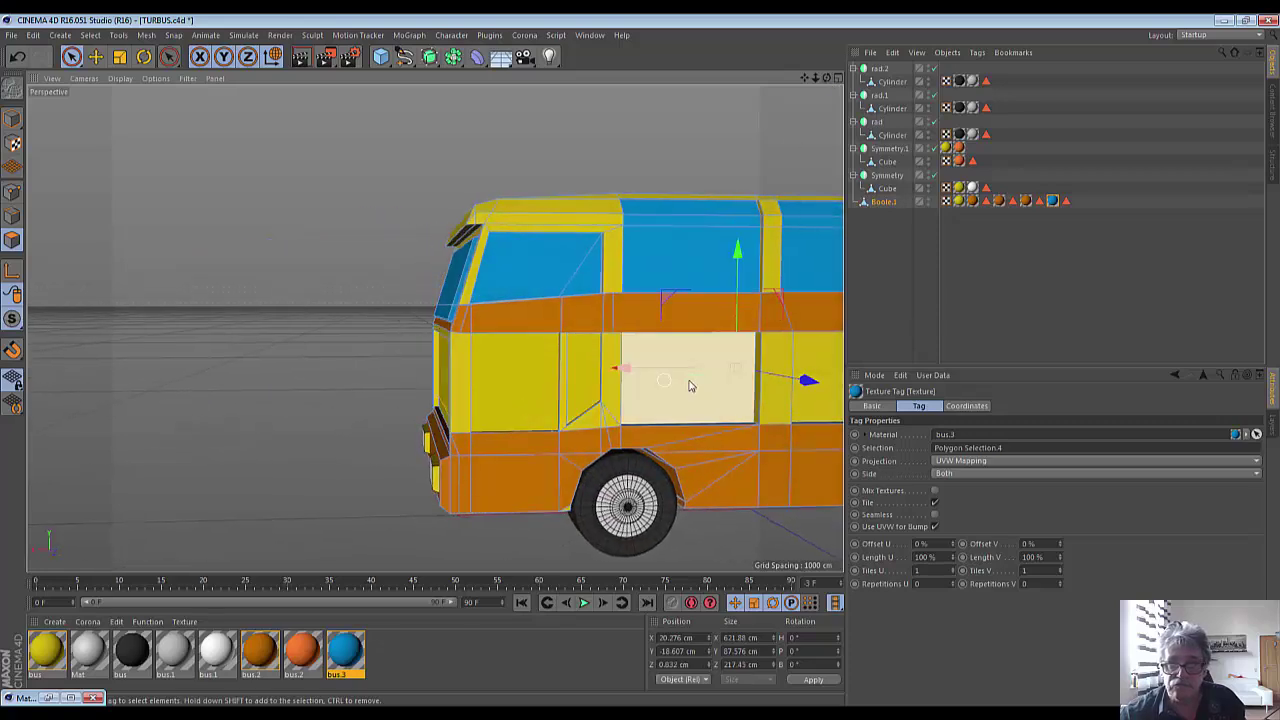
{"action": "left_click_drag", "start_coordinate": [810, 380], "coordinate": [820, 398]}
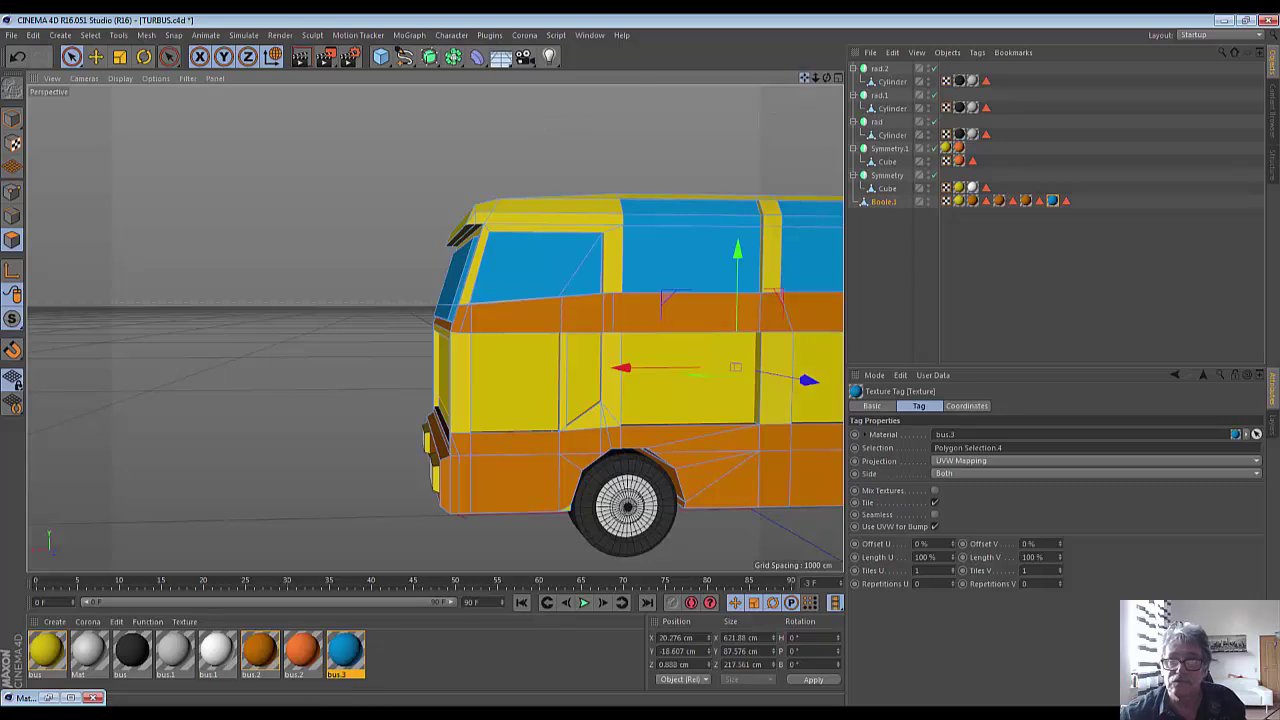
{"action": "left_click_drag", "start_coordinate": [804, 78], "coordinate": [435, 328]}
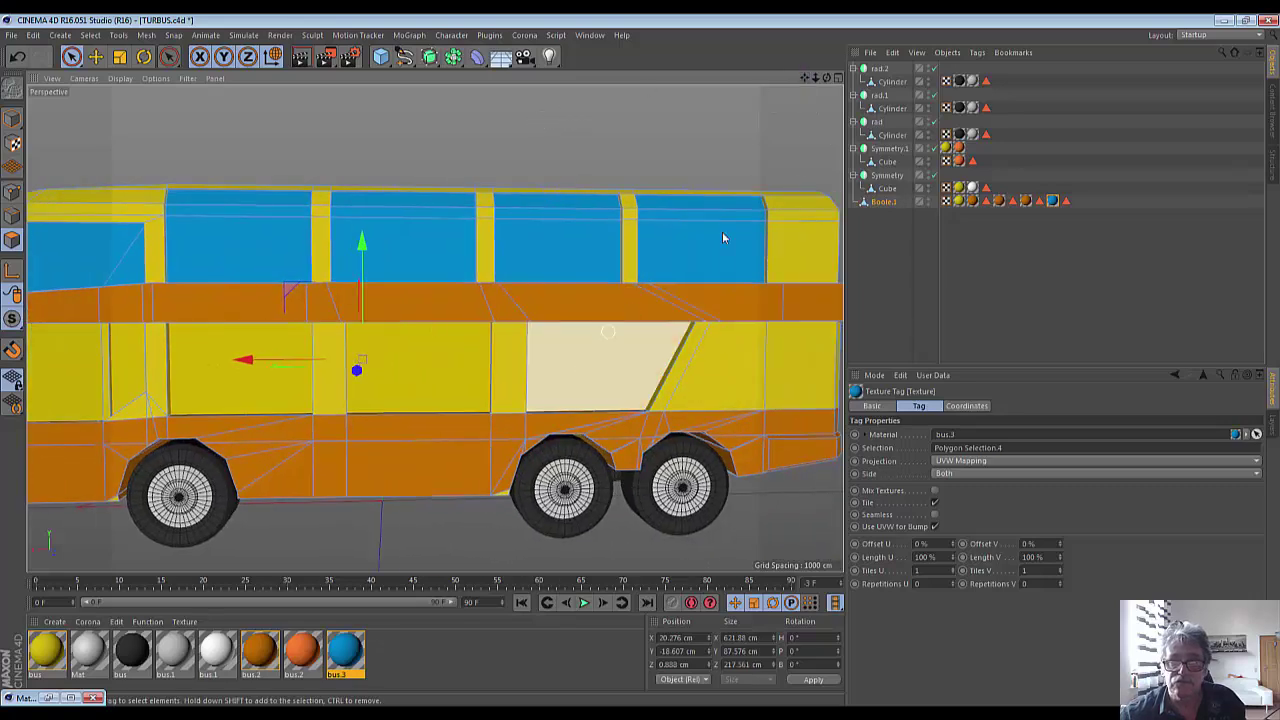
{"action": "mouse_move", "coordinate": [826, 80]}
{"action": "left_mouse_down"}
{"action": "mouse_move", "coordinate": [434, 328]}
{"action": "mouse_move", "coordinate": [540, 330]}
{"action": "left_mouse_up"}
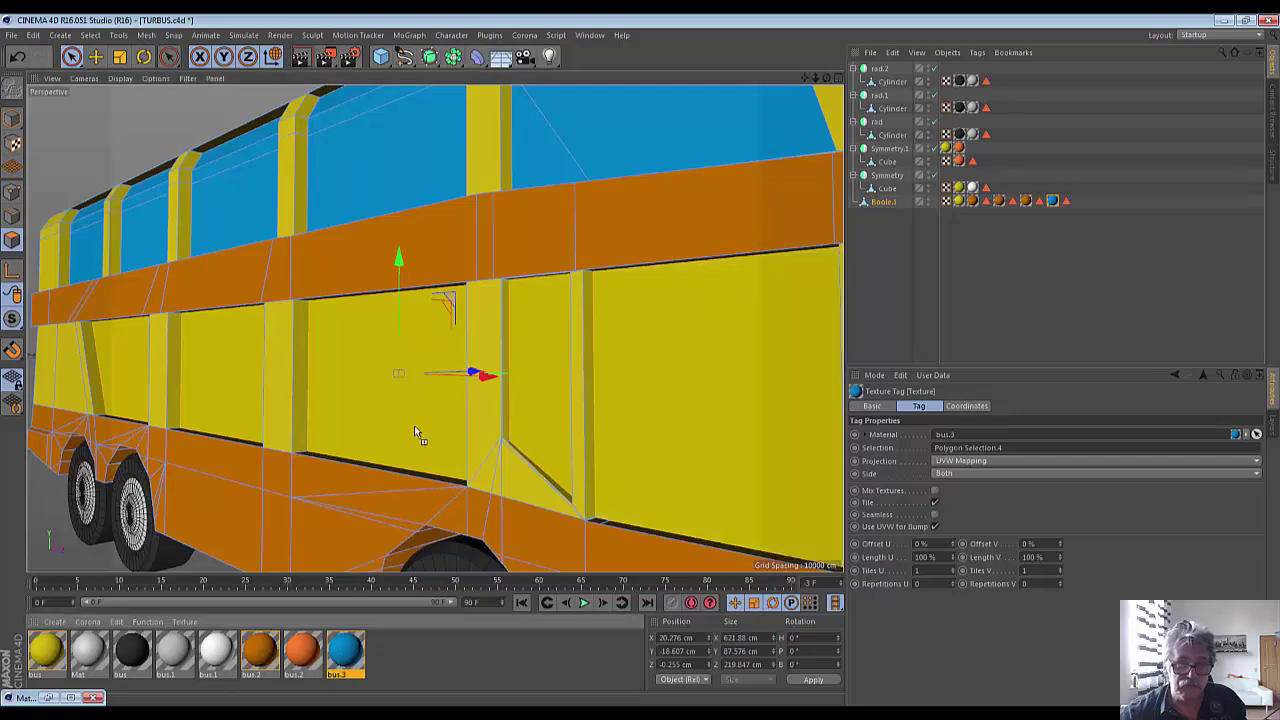
{"action": "left_click_drag", "start_coordinate": [344, 660], "coordinate": [425, 442]}
{"action": "mouse_move", "coordinate": [540, 440]}
{"action": "left_mouse_down", "text": "alt"}
{"action": "mouse_move", "coordinate": [565, 465]}
{"action": "mouse_move", "coordinate": [664, 296]}
{"action": "left_mouse_up", "text": "alt"}
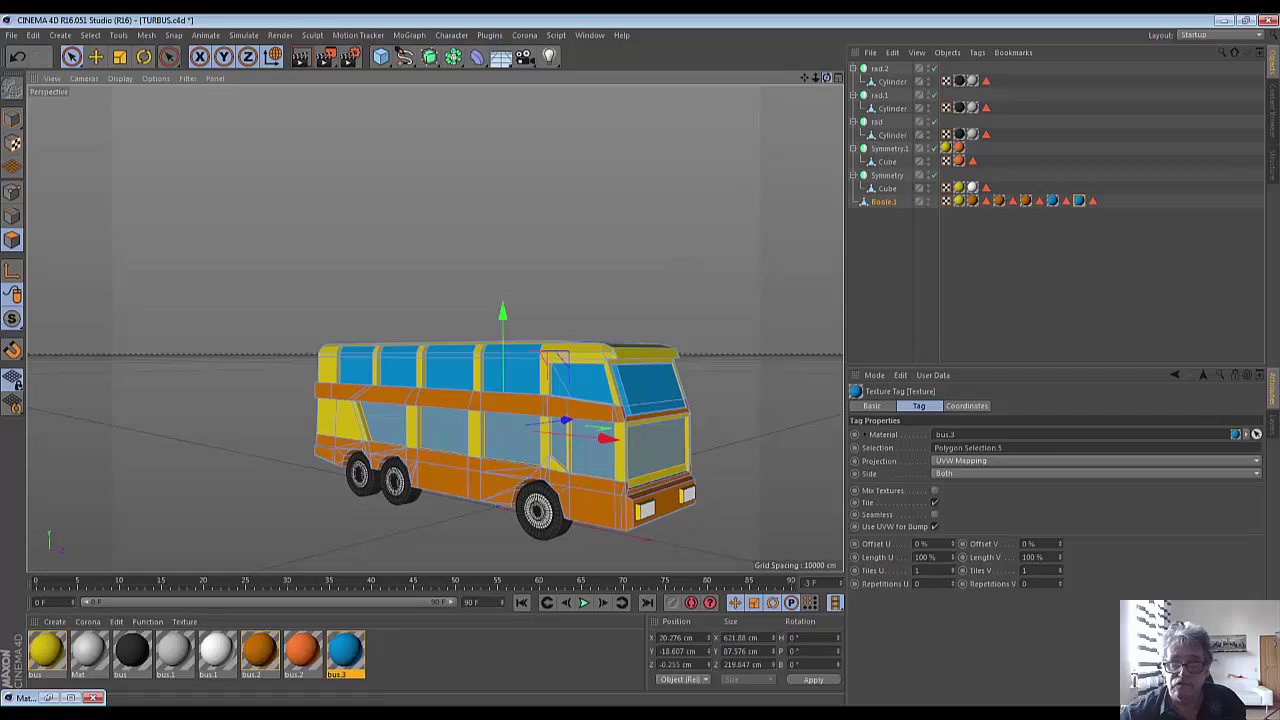
{"action": "left_click_drag", "start_coordinate": [818, 92], "coordinate": [434, 328], "text": "alt"}
{"action": "key", "text": "ctrl+shift+z"}
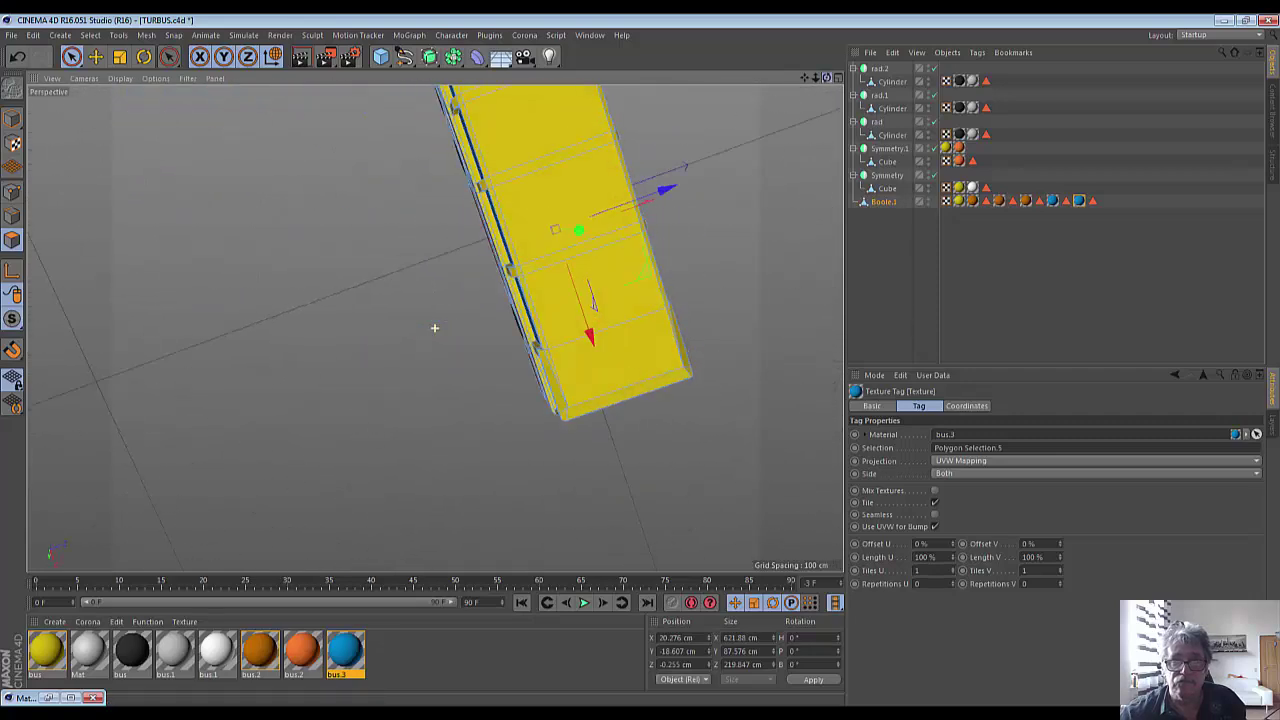
{"action": "key", "text": "ctrl+shift+z"}
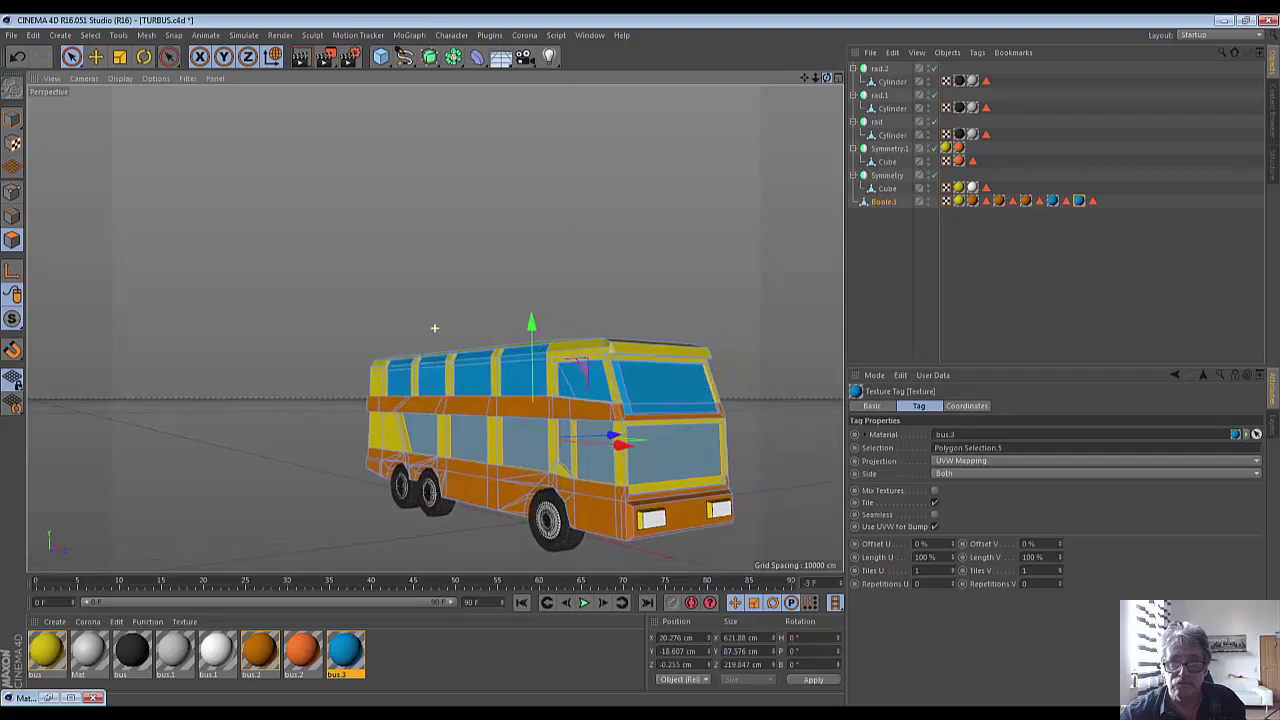
{"action": "key", "text": "ctrl+shift+z"}
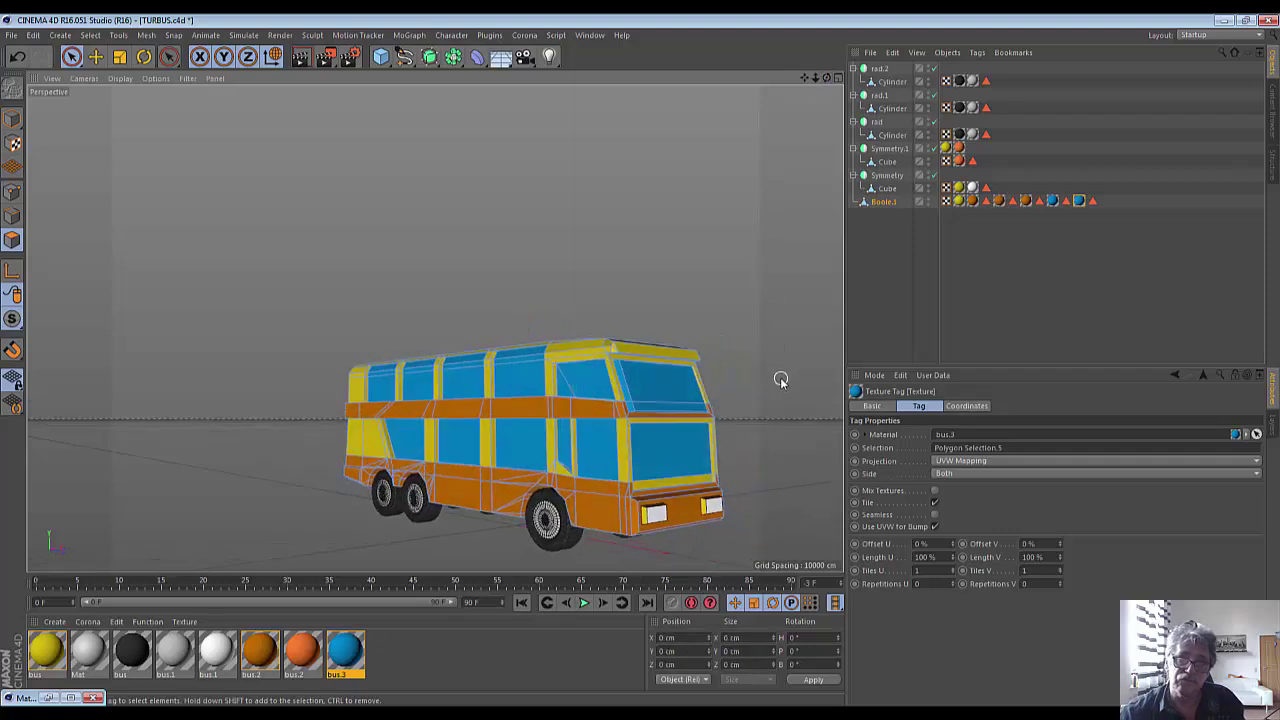
{"action": "key", "text": "ctrl+shift+z"}
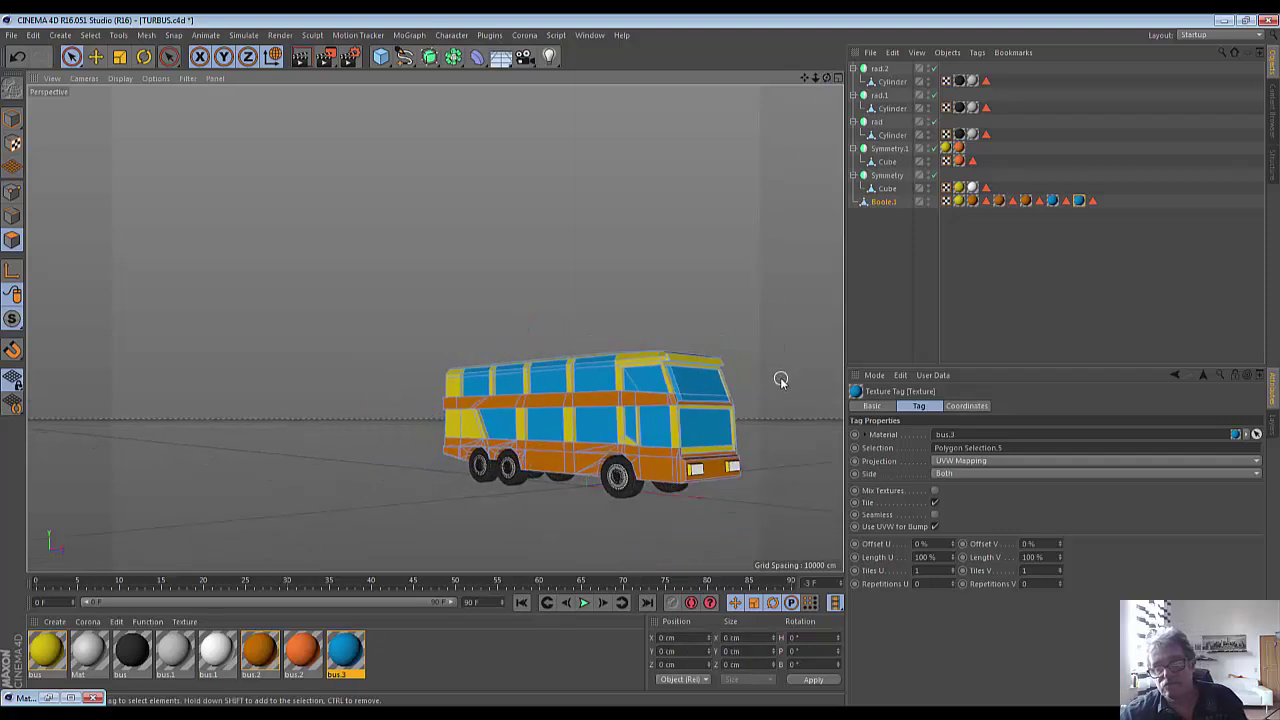
{"action": "scroll", "coordinate": [781, 380], "scroll_direction": "up", "scroll_amount": 2}
{"action": "scroll", "coordinate": [781, 380], "scroll_direction": "up", "scroll_amount": 2}
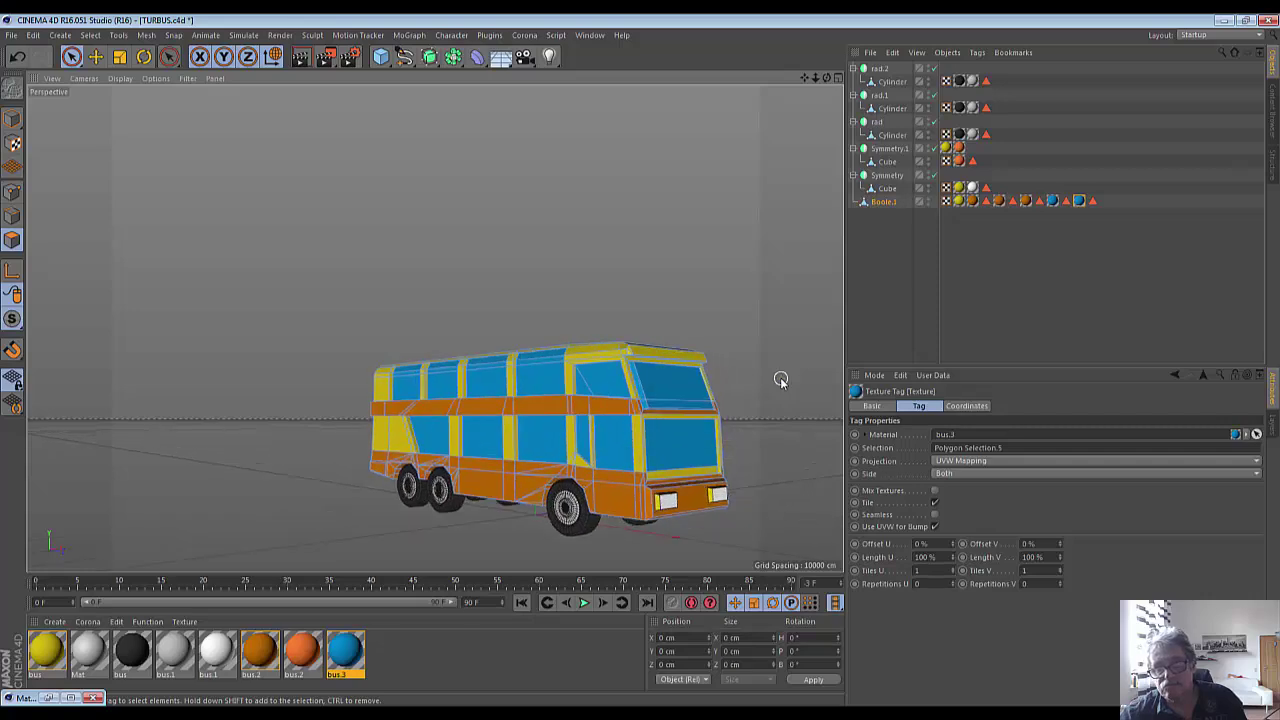
{"action": "scroll", "coordinate": [781, 380], "scroll_direction": "up", "scroll_amount": 1}
{"action": "scroll", "coordinate": [781, 380], "scroll_direction": "up", "scroll_amount": 3}
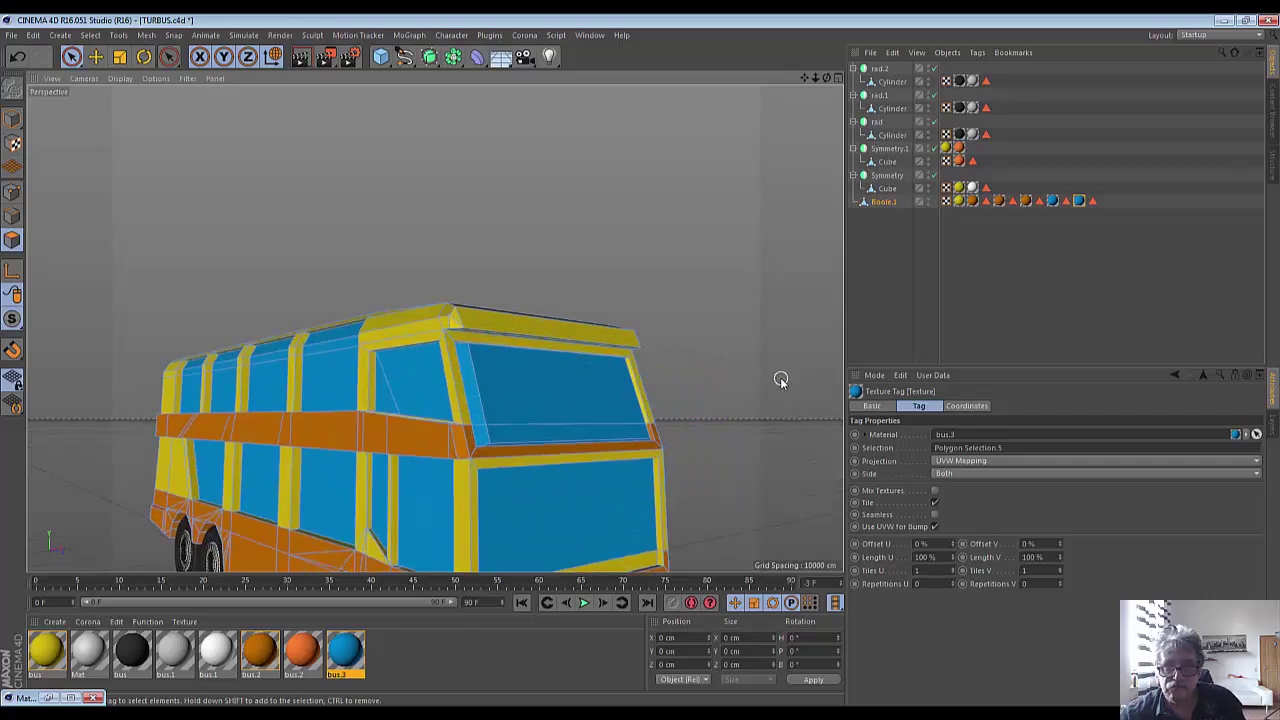
{"action": "scroll", "coordinate": [781, 380], "scroll_direction": "down", "scroll_amount": 4}
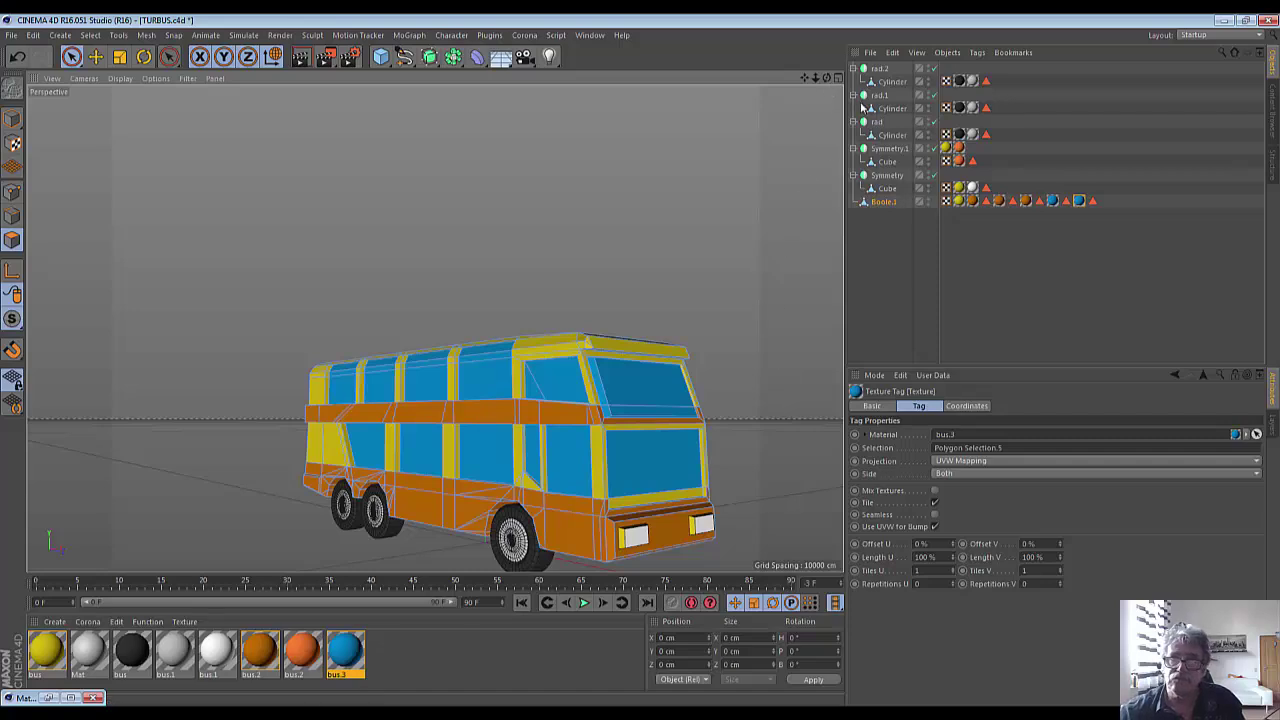
{"action": "left_click_drag", "start_coordinate": [822, 82], "coordinate": [435, 328]}
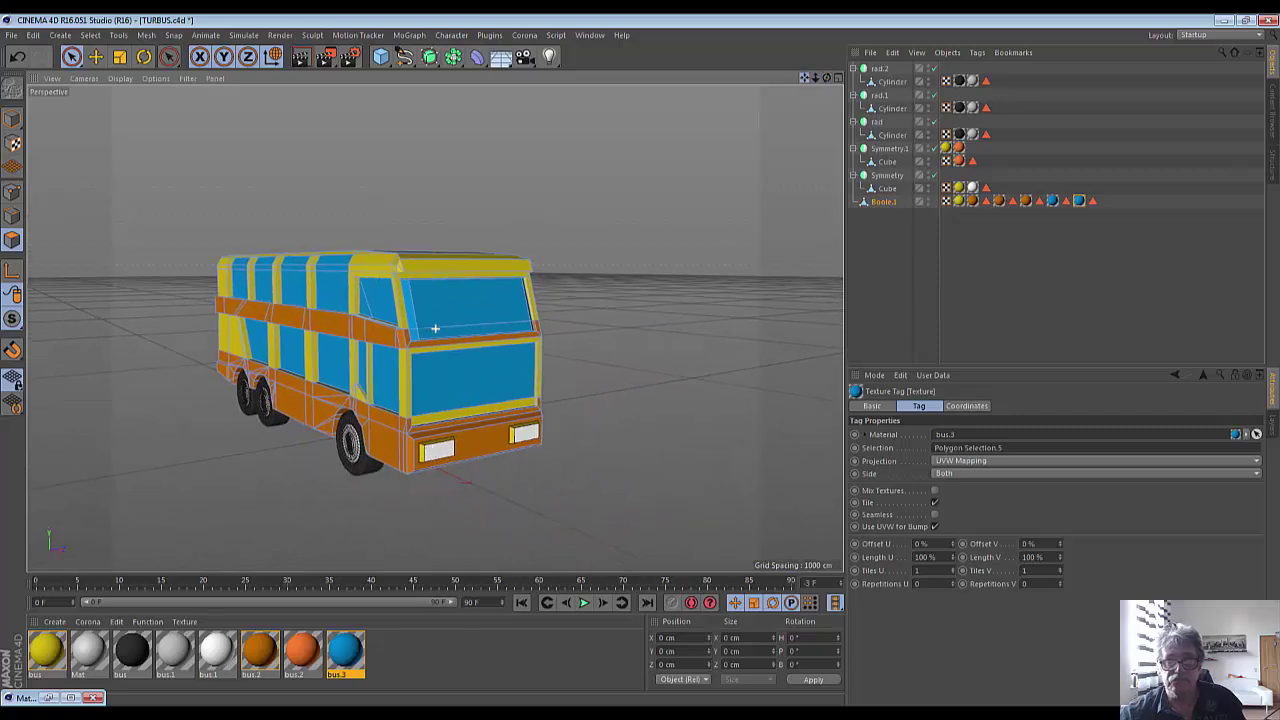
{"action": "left_click_drag", "start_coordinate": [811, 80], "coordinate": [808, 82]}
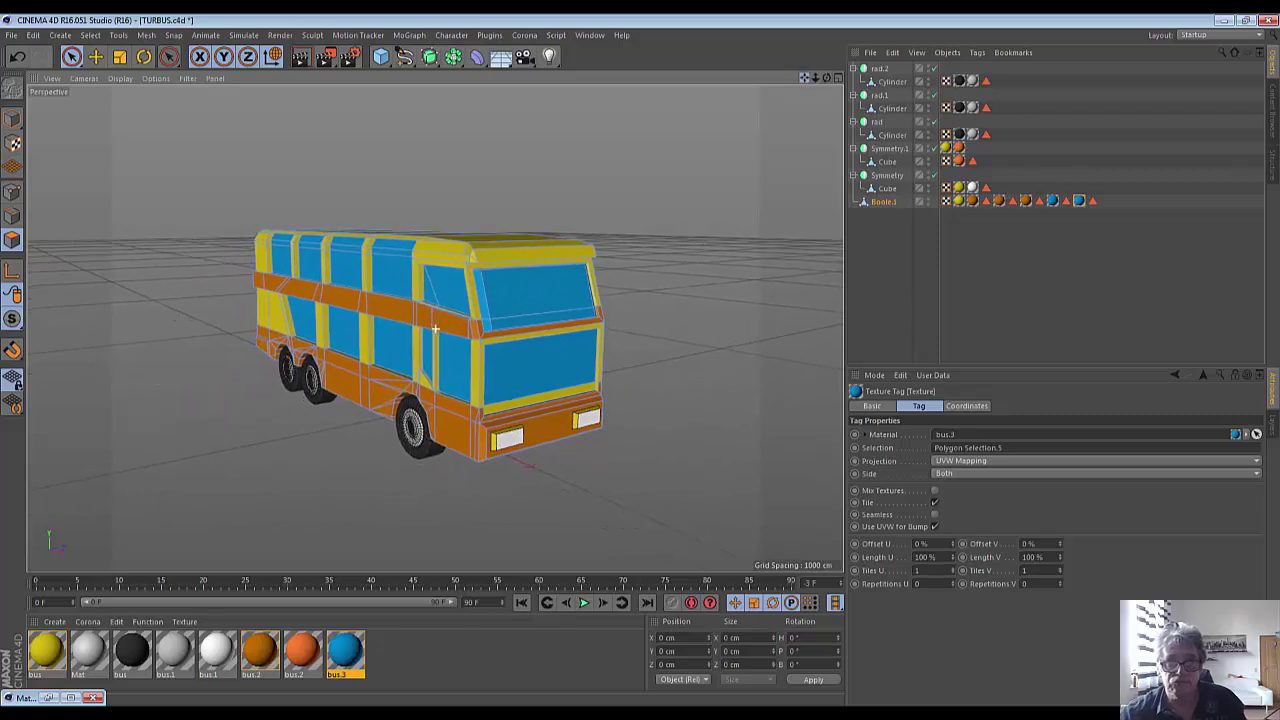
{"action": "scroll", "coordinate": [516, 403], "scroll_direction": "up", "scroll_amount": 2}
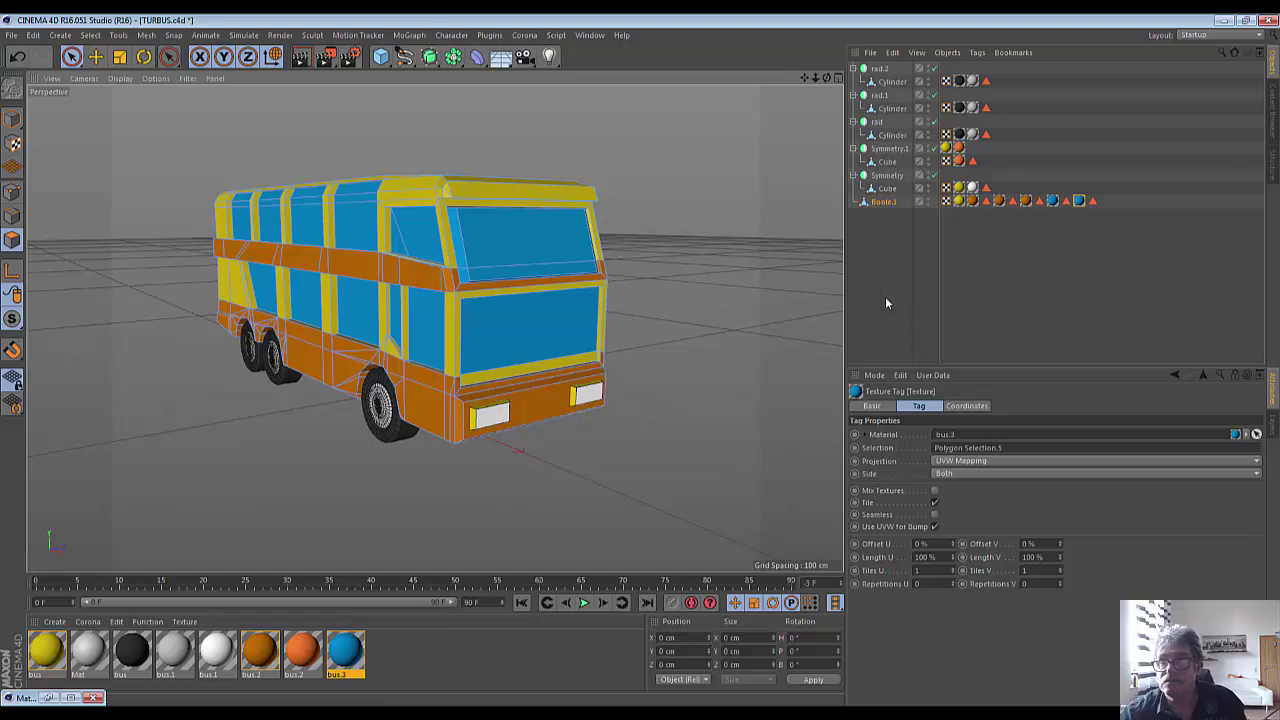
{"action": "left_click", "coordinate": [886, 288]}
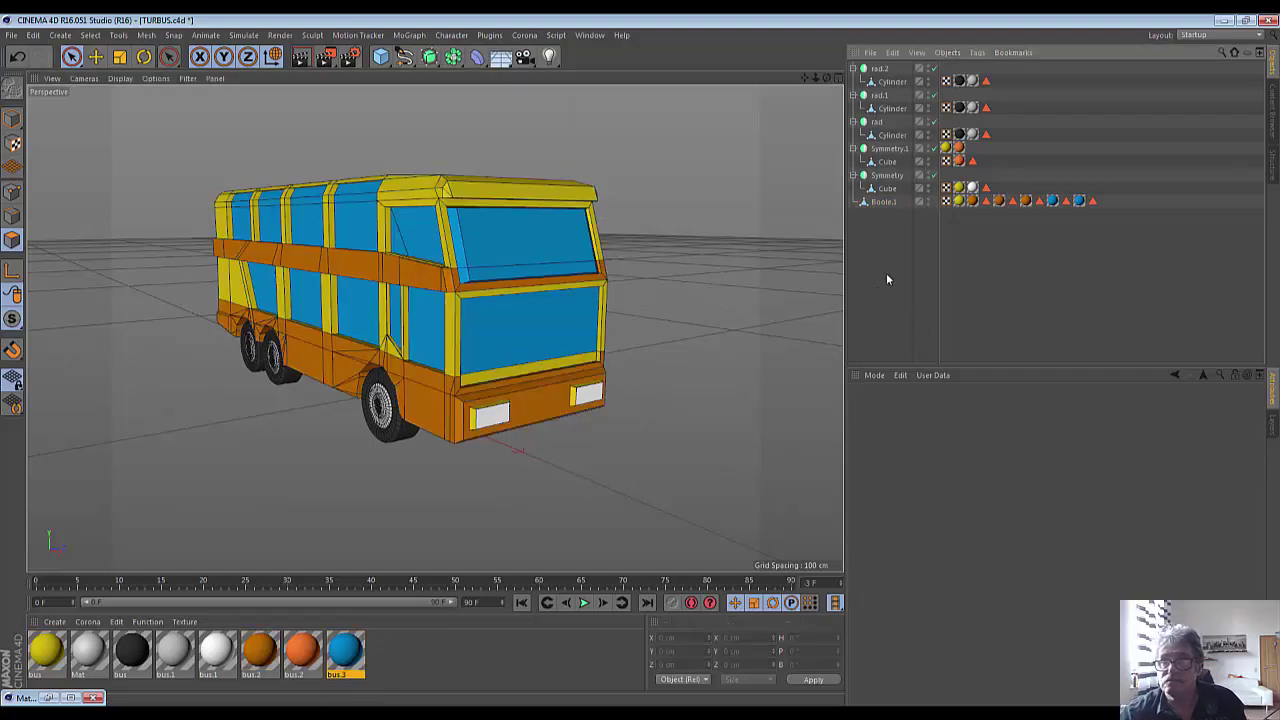
Add a Background object and apply Mat to it, with only Luminance enabled and Color and Reflectance off.
{"action": "left_click", "coordinate": [501, 58]}
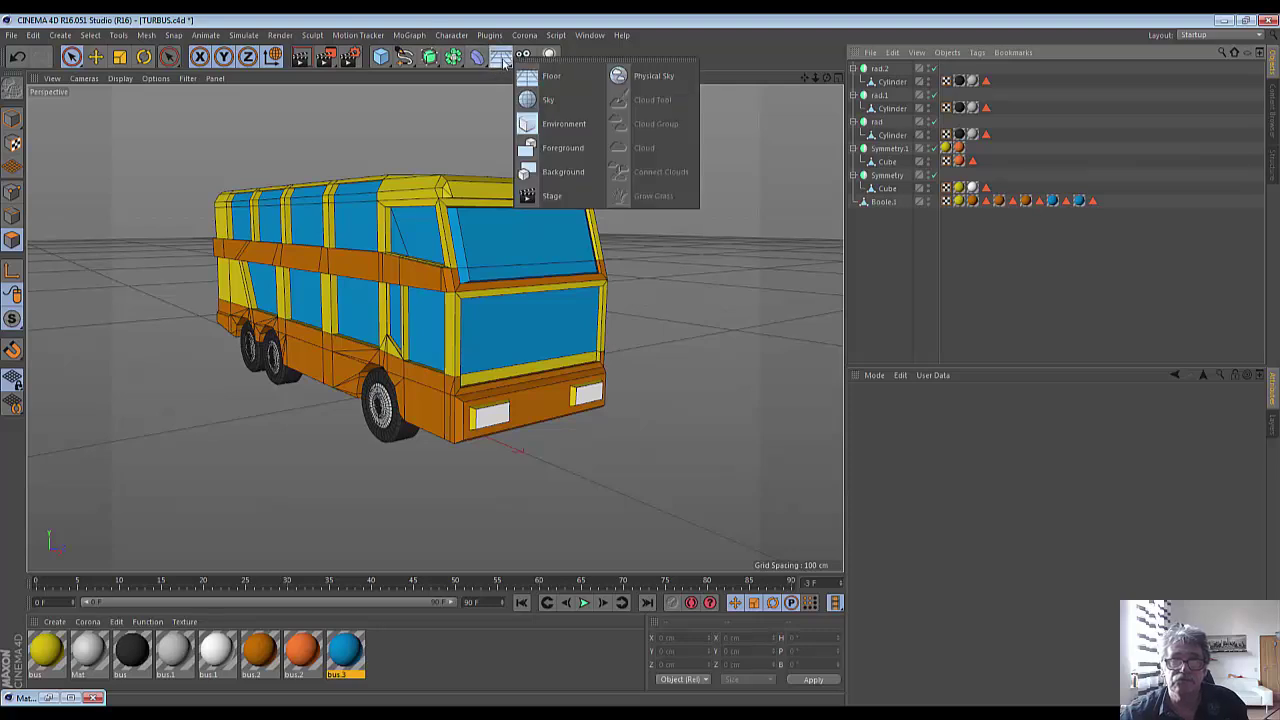
{"action": "left_click", "coordinate": [562, 174]}
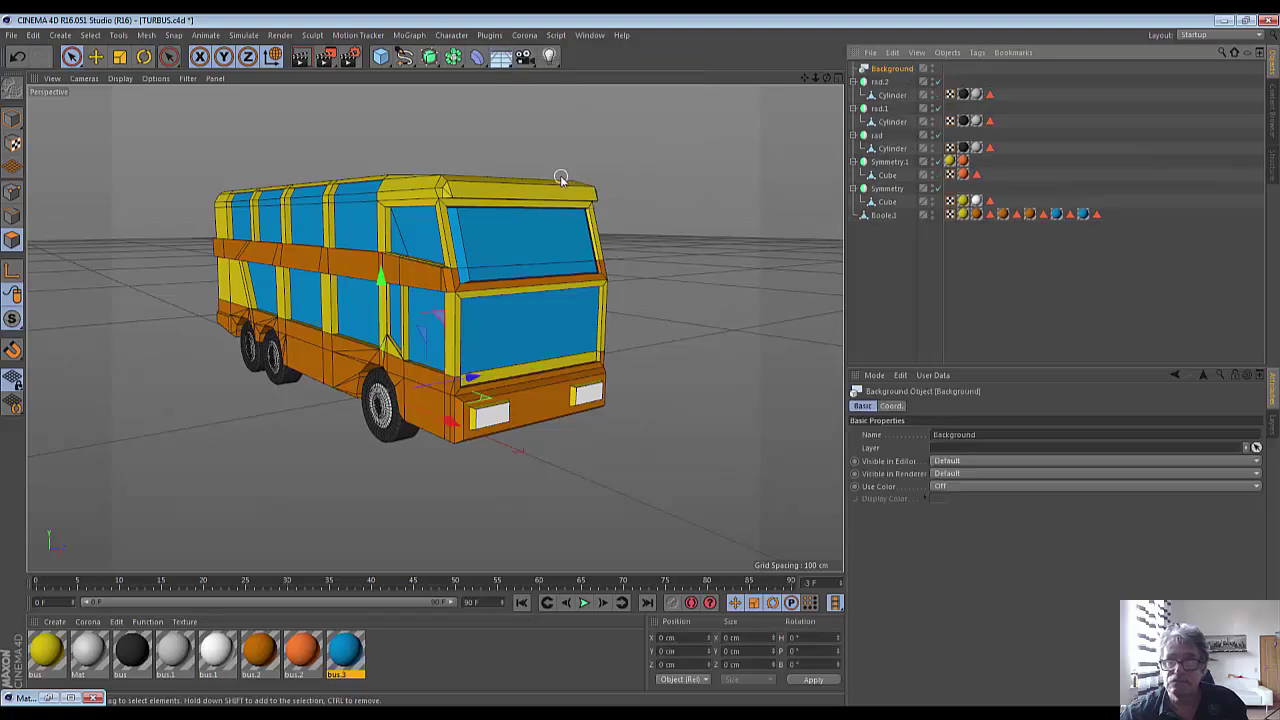
{"action": "double_click", "coordinate": [85, 655]}
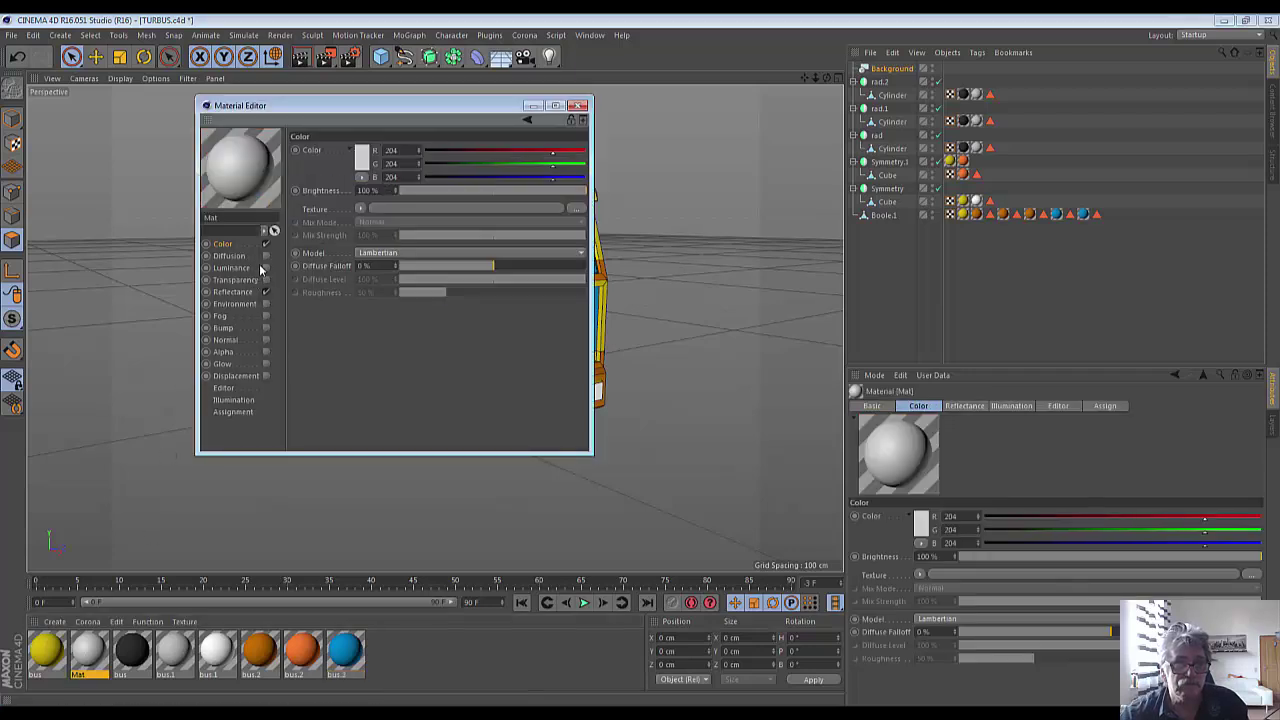
{"action": "left_click", "coordinate": [265, 268]}
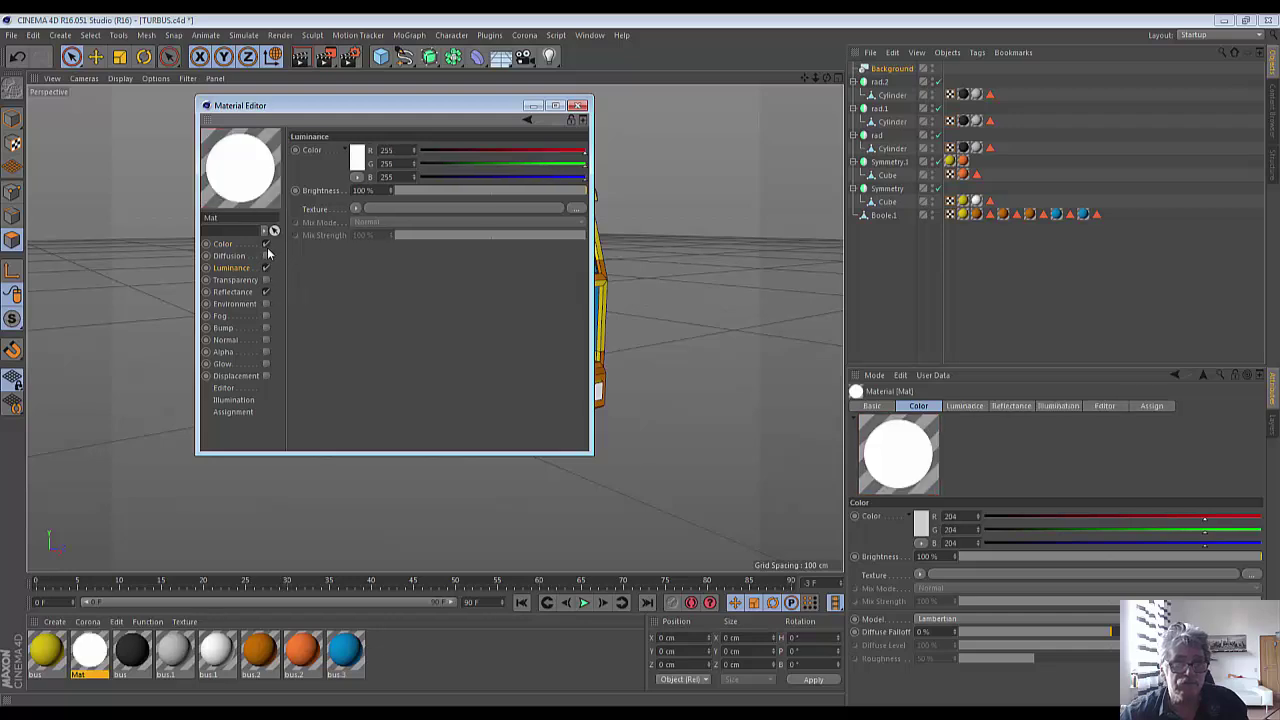
{"action": "left_click", "coordinate": [265, 244]}
{"action": "left_click", "coordinate": [265, 291]}
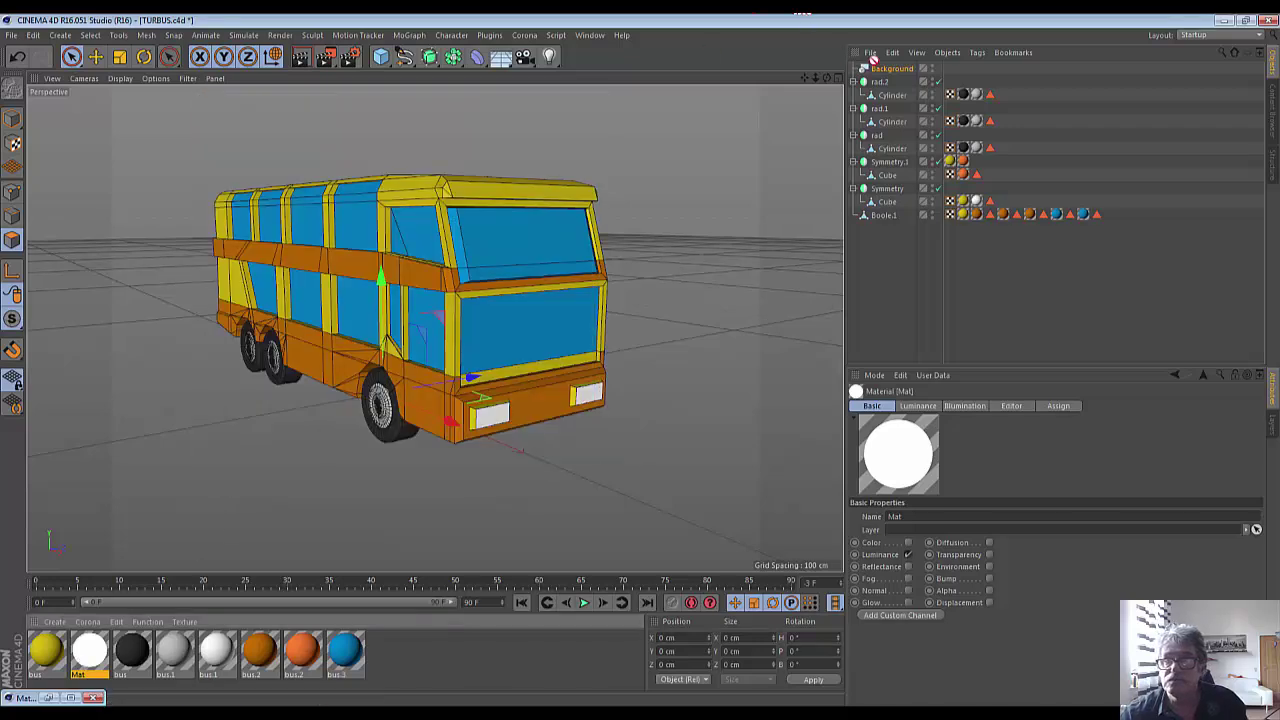
{"action": "left_click_drag", "start_coordinate": [887, 71], "coordinate": [889, 72]}
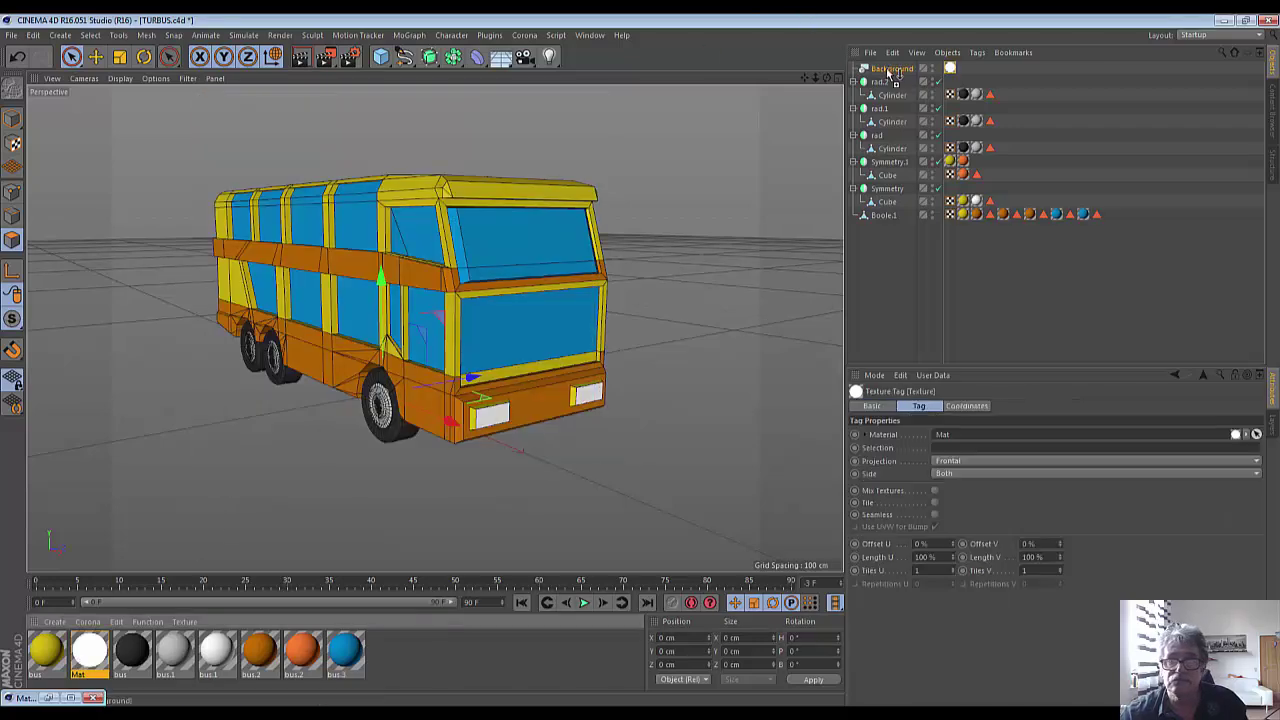
{"action": "left_click", "coordinate": [301, 62]}
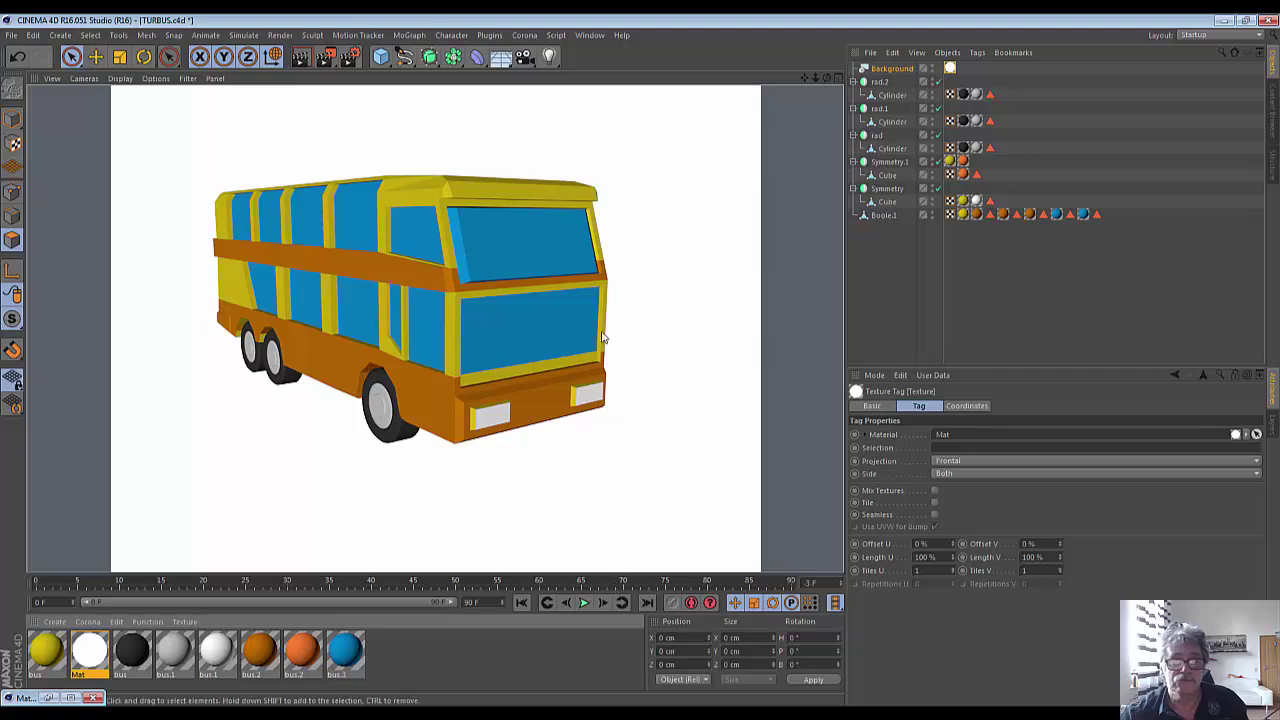
{"action": "left_click", "coordinate": [617, 463]}
{"action": "scroll", "coordinate": [614, 457], "scroll_direction": "down", "scroll_amount": 3}
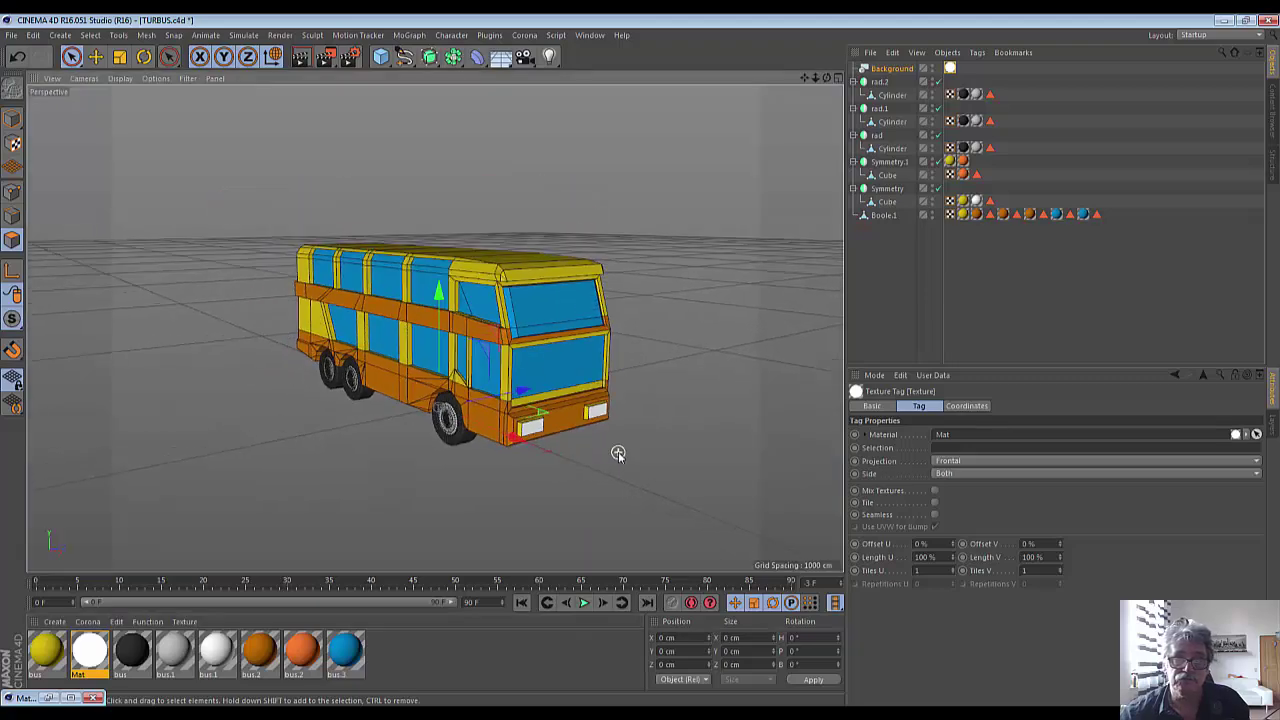
{"action": "left_click_drag", "start_coordinate": [827, 85], "coordinate": [434, 327]}
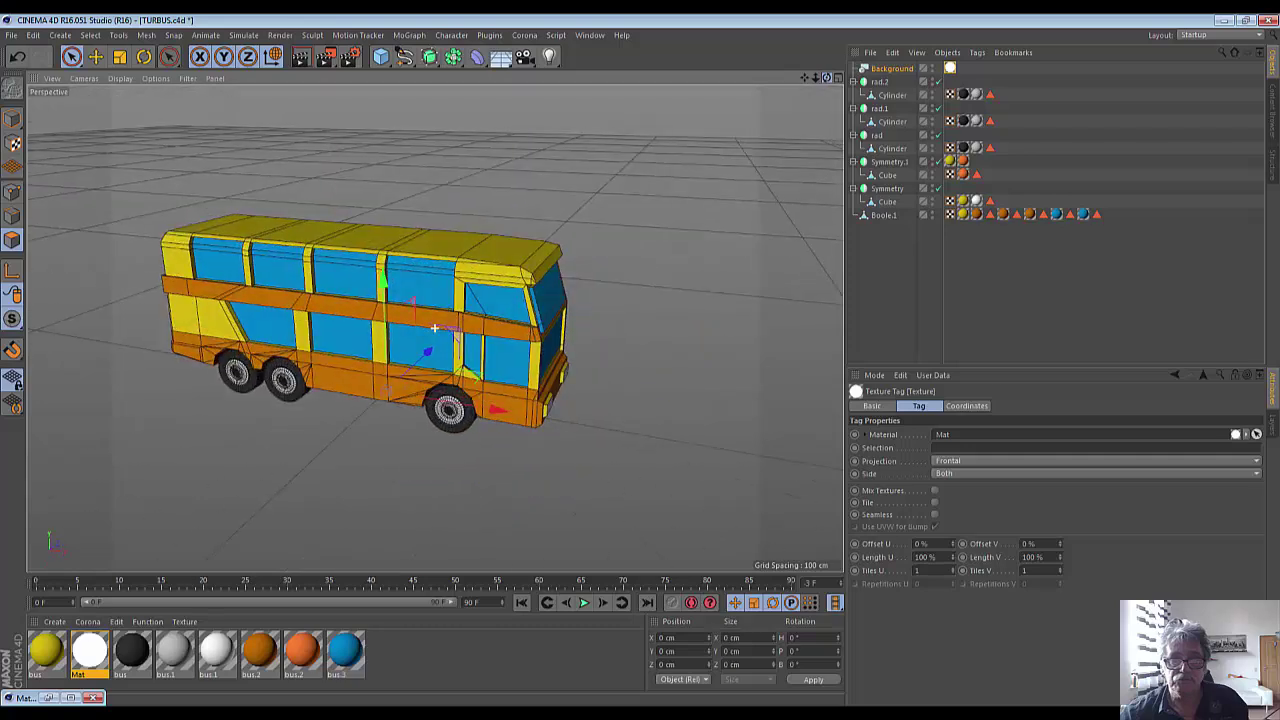